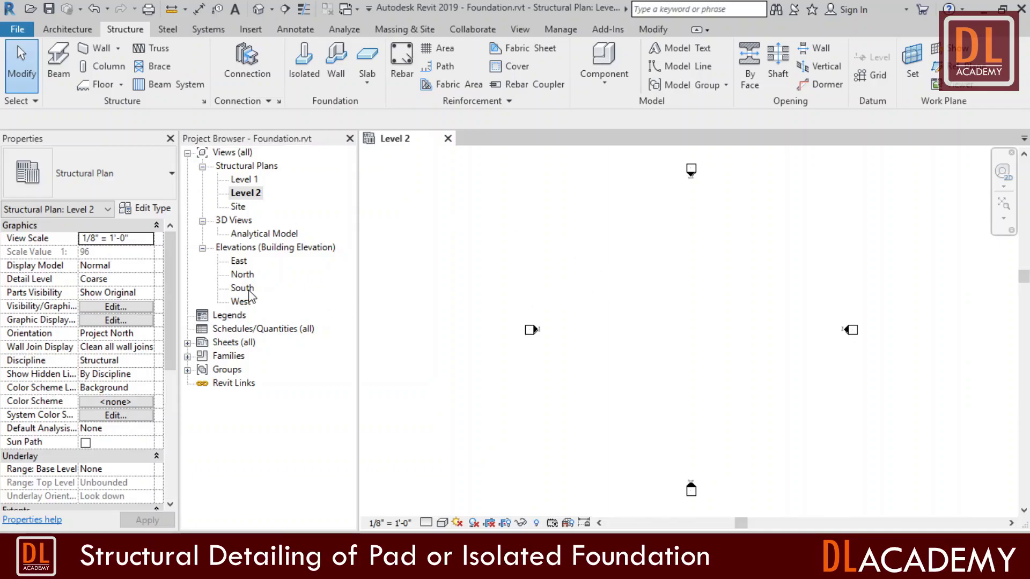
In the South elevation, draw a new level 5' 0" below Level 1, aligned with the existing level heads.
{"action": "double_click", "coordinate": [248, 289]}
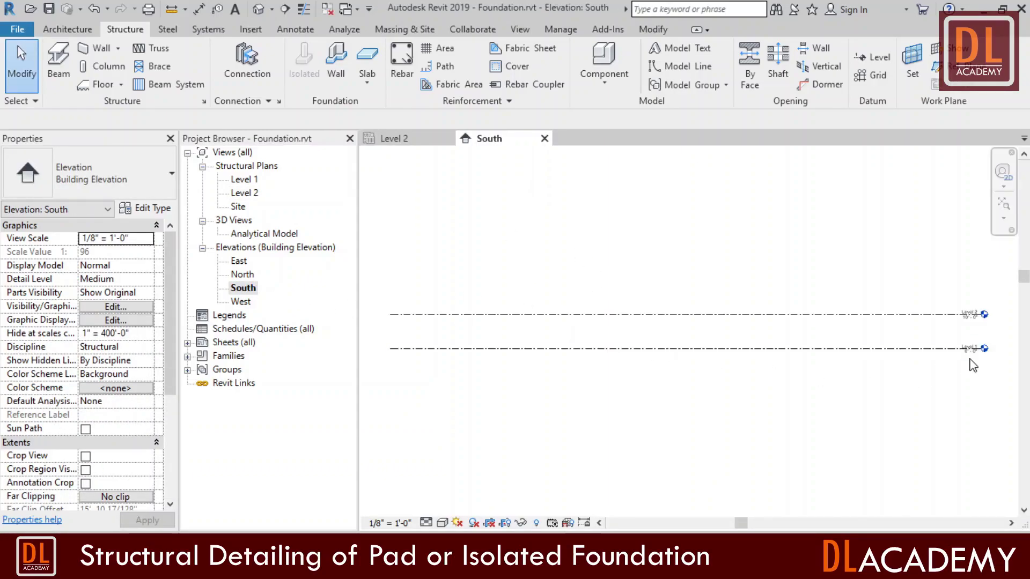
{"action": "scroll", "coordinate": [997, 325], "scroll_direction": "up", "scroll_amount": 3}
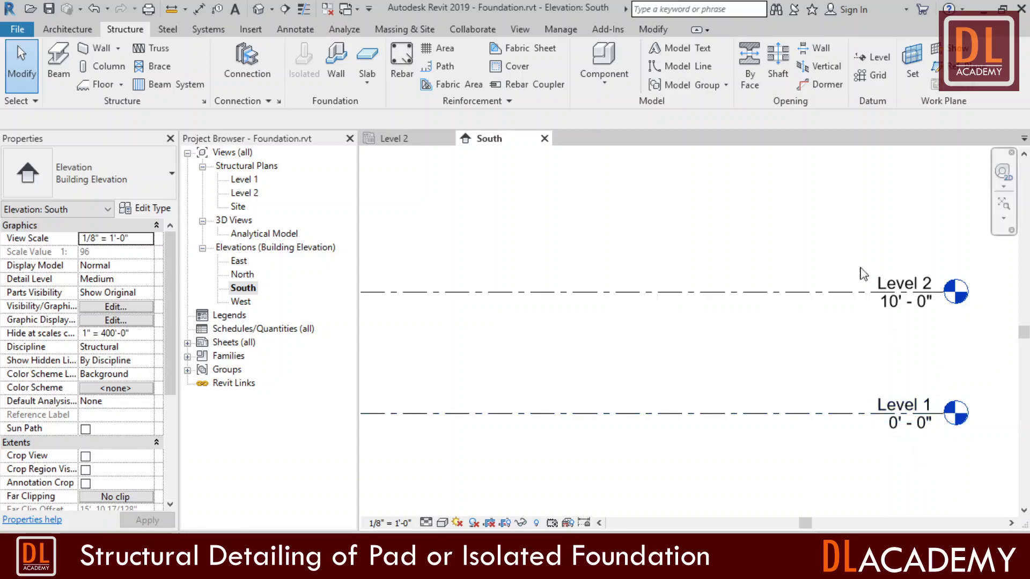
{"action": "scroll", "coordinate": [826, 173], "scroll_direction": "down", "scroll_amount": 2}
{"action": "left_click", "coordinate": [875, 56]}
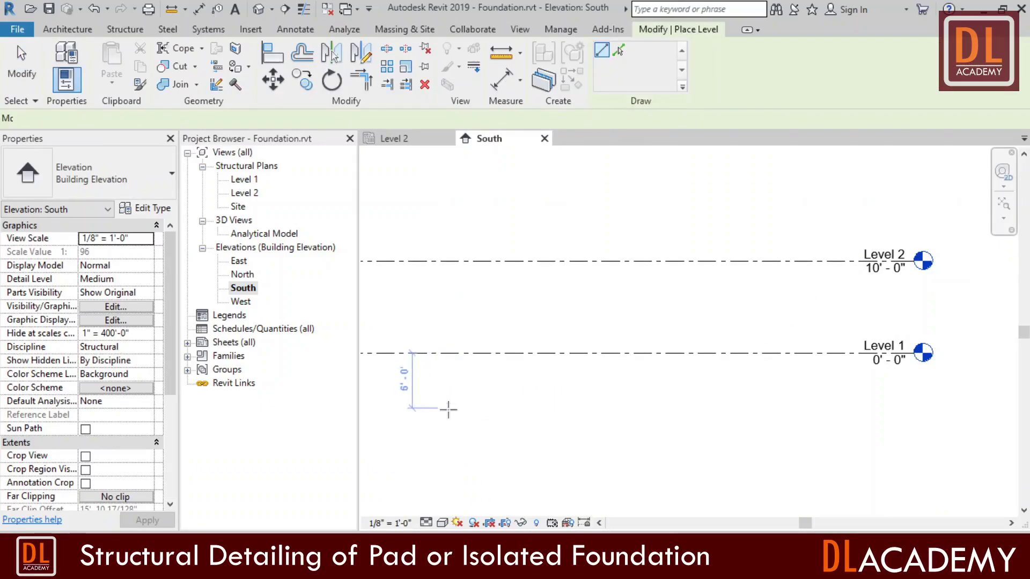
{"action": "left_click", "coordinate": [426, 399]}
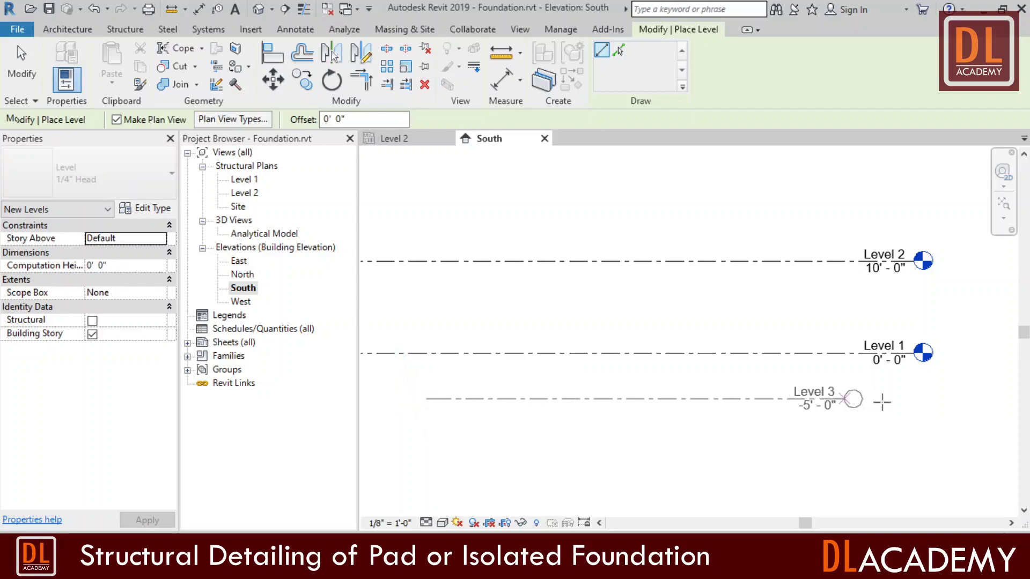
{"action": "left_click", "coordinate": [923, 423]}
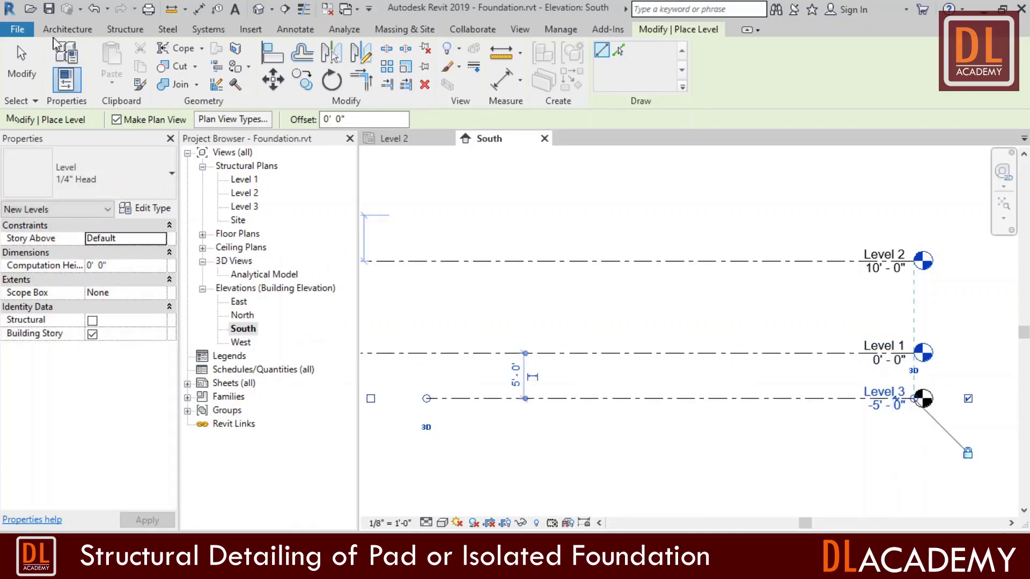
{"action": "key", "text": "Escape"}
{"action": "key", "text": "Escape"}
Set the elevation of Level 3 to -4' 0" and close the South elevation.
{"action": "left_click", "coordinate": [885, 405]}
{"action": "left_click", "coordinate": [886, 406]}
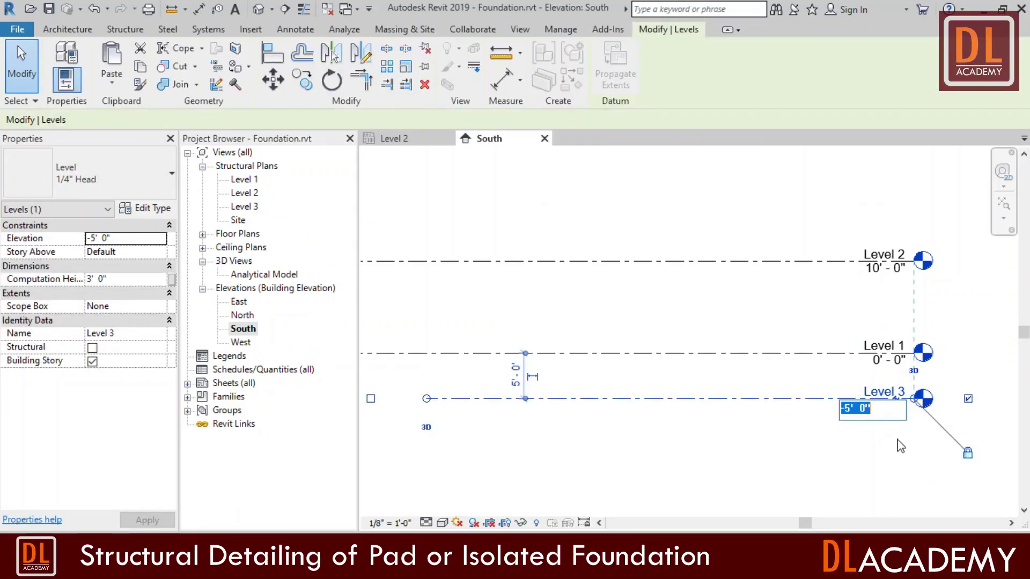
{"action": "key", "text": "BackSpace"}
{"action": "key", "text": "Return"}
{"action": "left_click", "coordinate": [815, 488]}
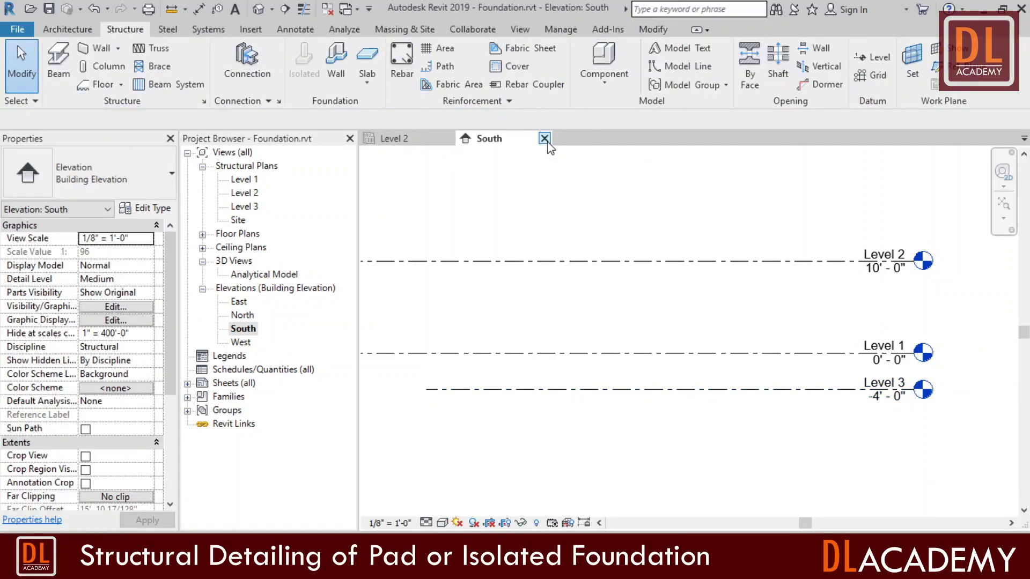
{"action": "left_click", "coordinate": [544, 139]}
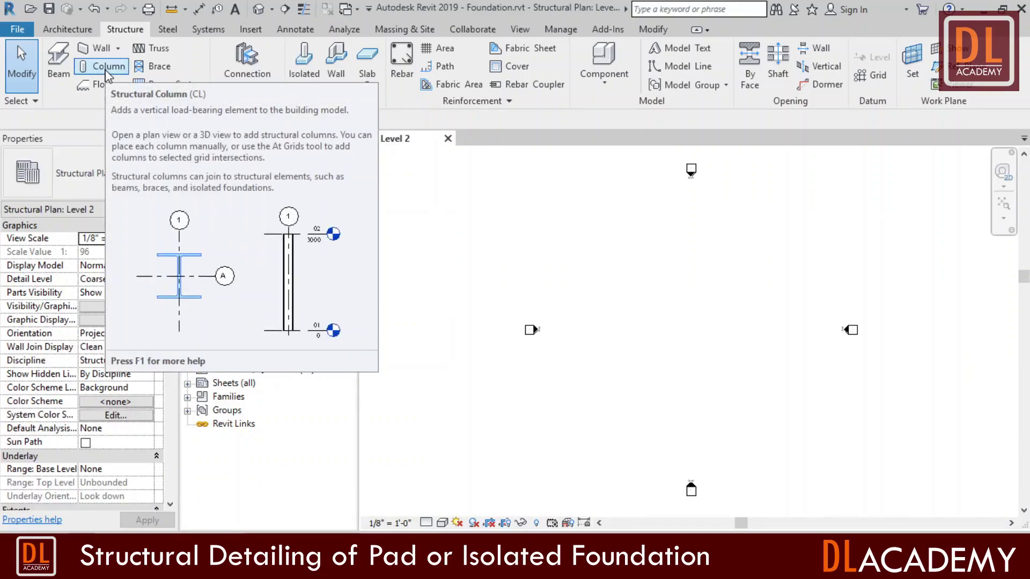
Start a structural column in the Level 2 plan and duplicate the Concrete-Rectangular-Column 12 x 18 type as C1.
{"action": "left_click", "coordinate": [107, 66]}
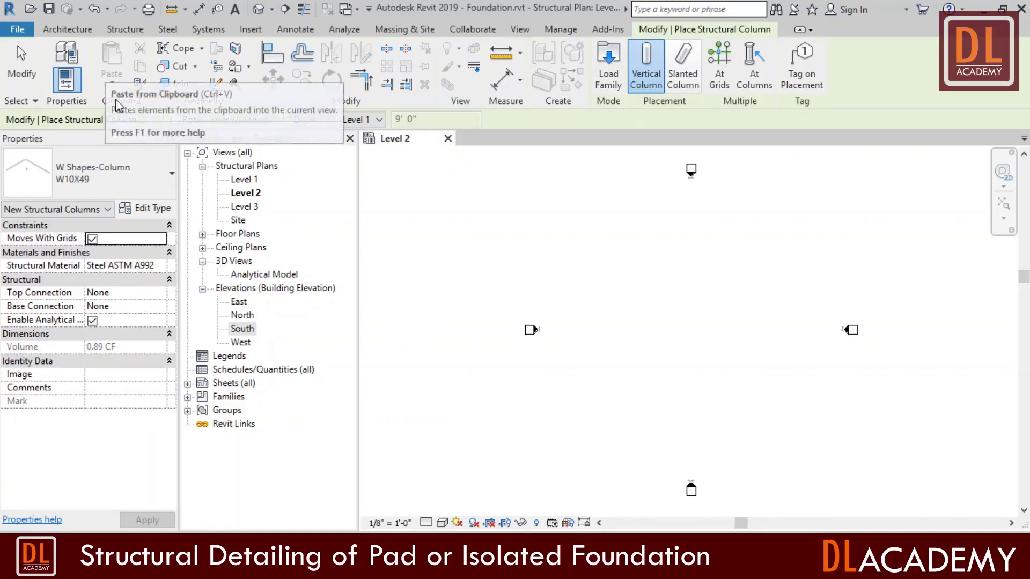
{"action": "left_click", "coordinate": [140, 192]}
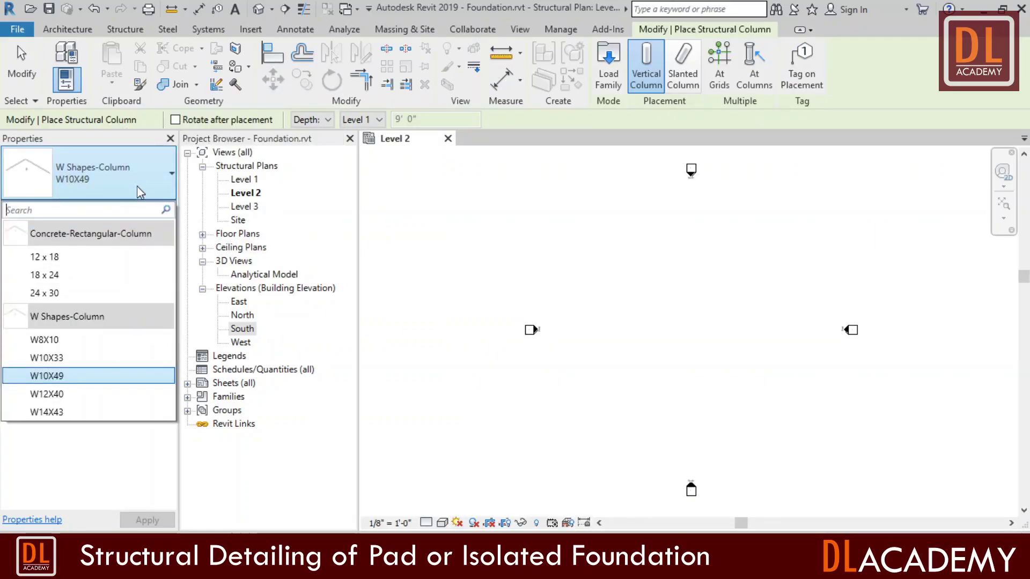
{"action": "left_click", "coordinate": [85, 257]}
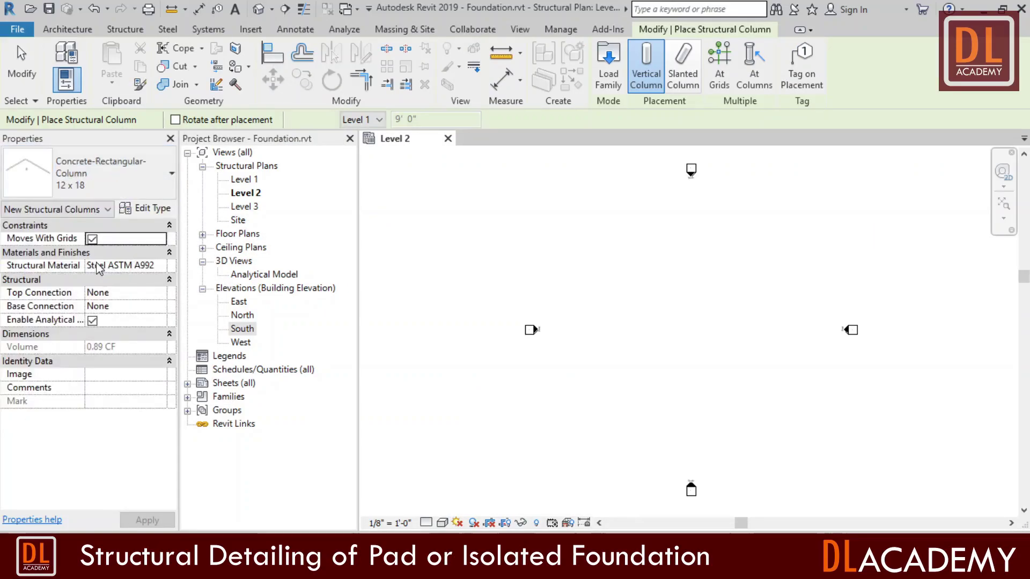
{"action": "left_click", "coordinate": [137, 209]}
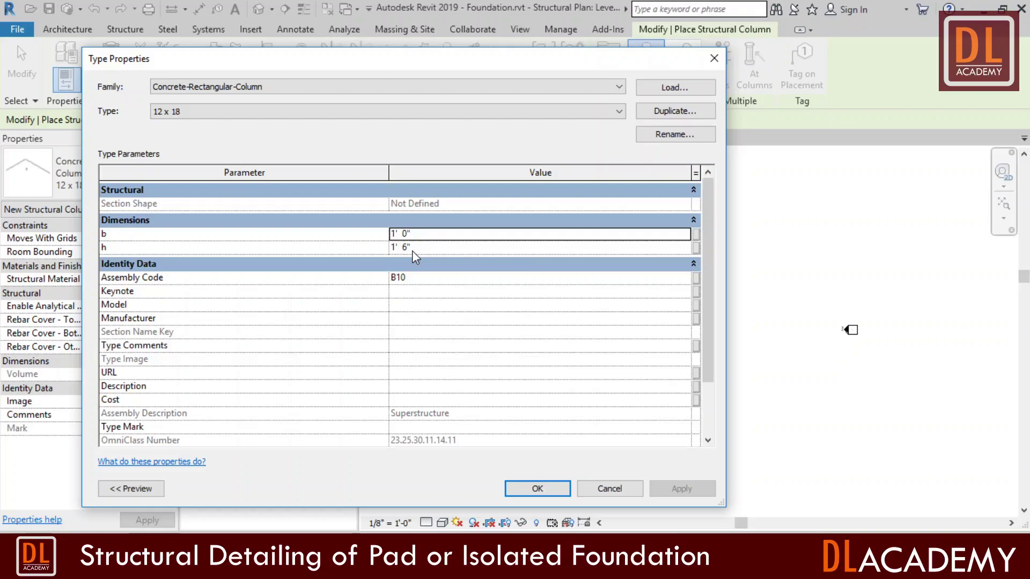
{"action": "left_click", "coordinate": [674, 111]}
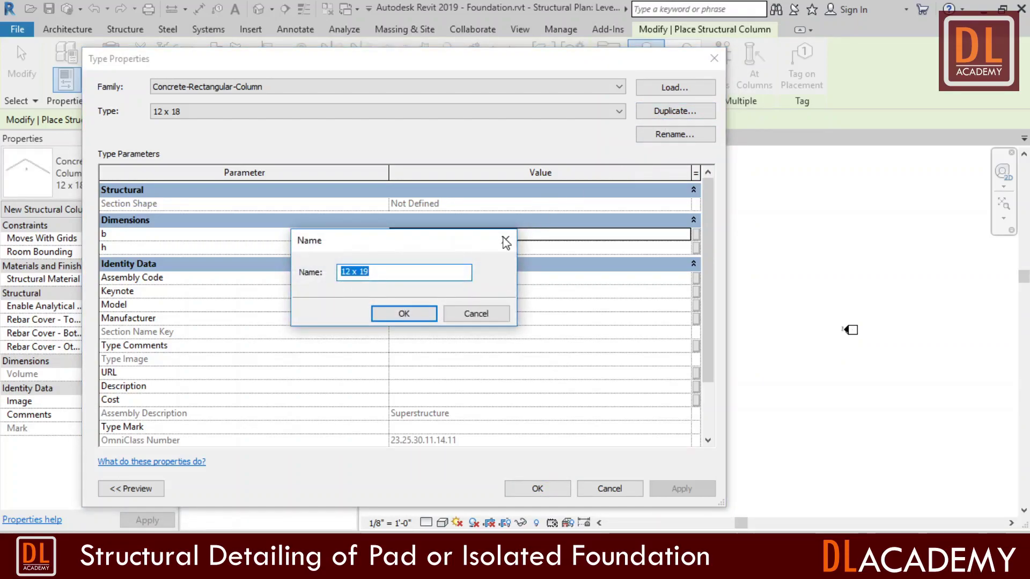
{"action": "type", "text": "C1"}
{"action": "left_click", "coordinate": [421, 313]}
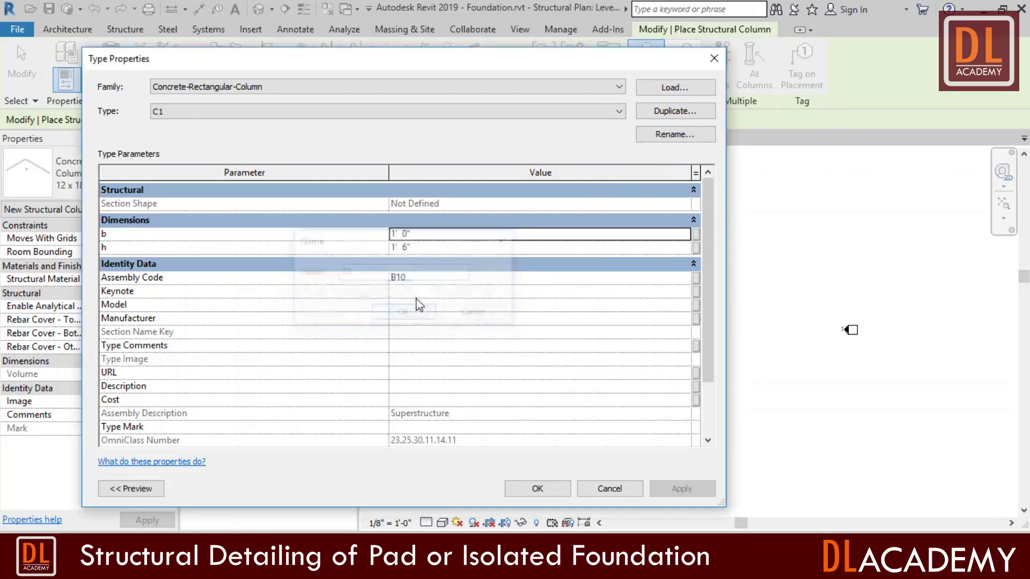
Set the C1 column's b dimension to .75 with an equal h, and place one column inside the elevation markers.
{"action": "left_click", "coordinate": [425, 234]}
{"action": "key", "text": "BackSpace"}
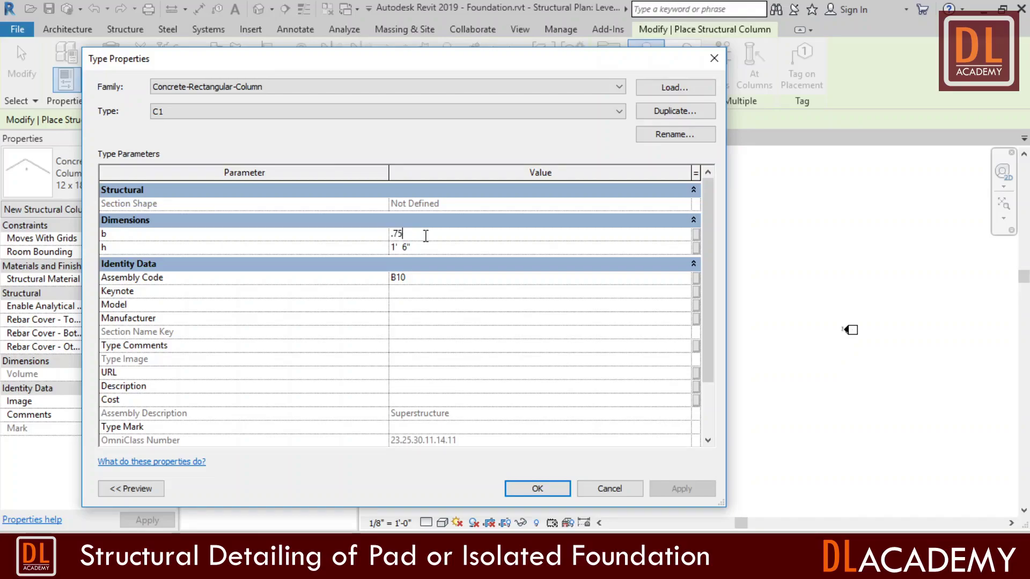
{"action": "key", "text": "Tab"}
{"action": "key", "text": "BackSpace"}
{"action": "key", "text": "Return"}
{"action": "left_click", "coordinate": [538, 488]}
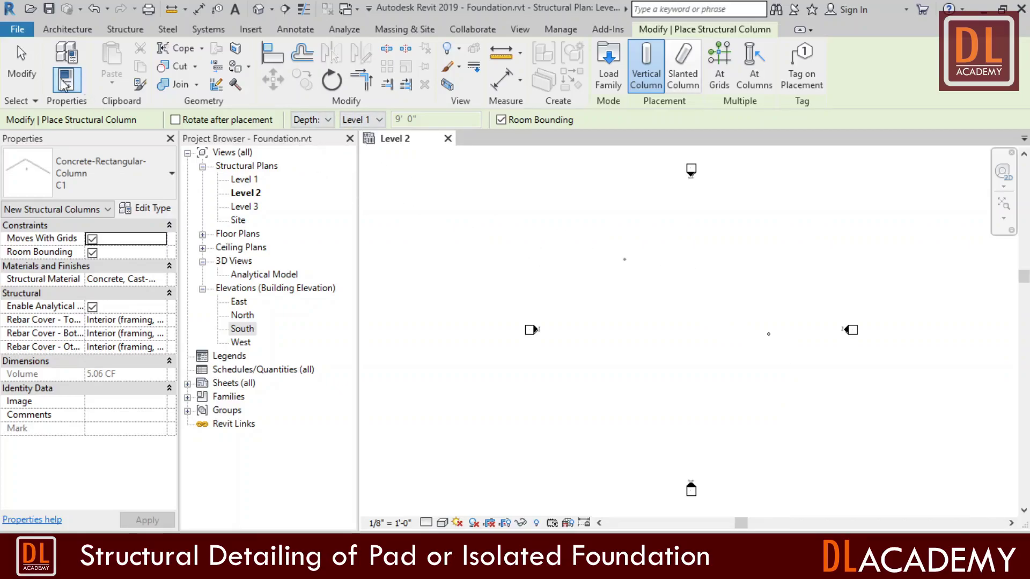
{"action": "left_click", "coordinate": [22, 63]}
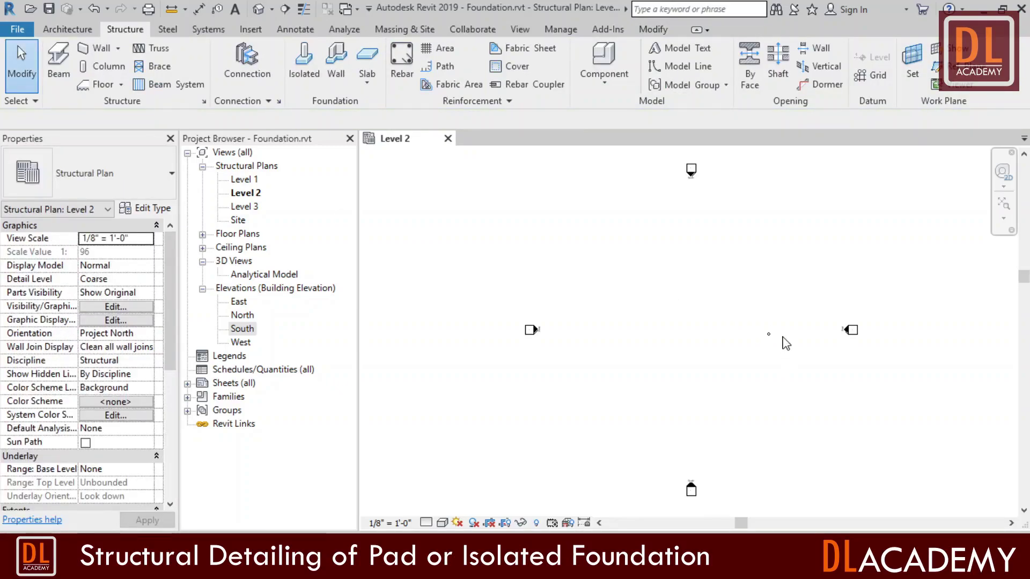
In the South elevation, change the column's base level to Level 3.
{"action": "double_click", "coordinate": [243, 329]}
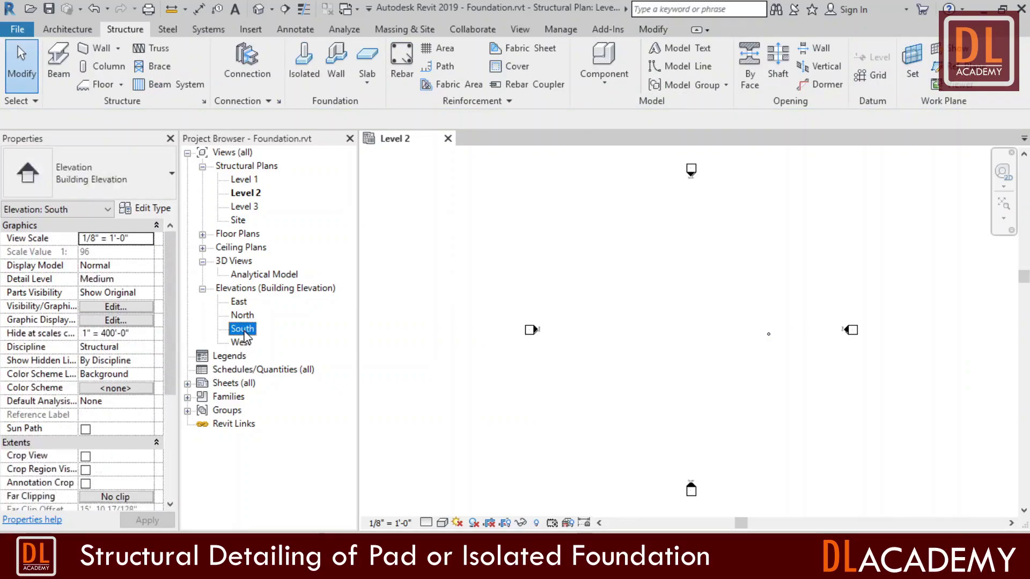
{"action": "scroll", "coordinate": [762, 338], "scroll_direction": "up", "scroll_amount": 3}
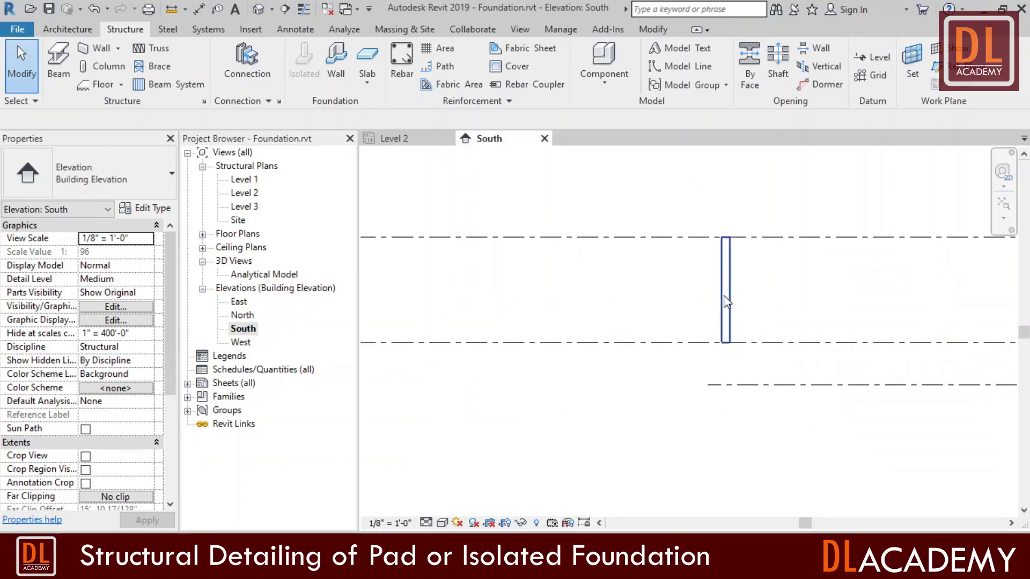
{"action": "left_click", "coordinate": [721, 297]}
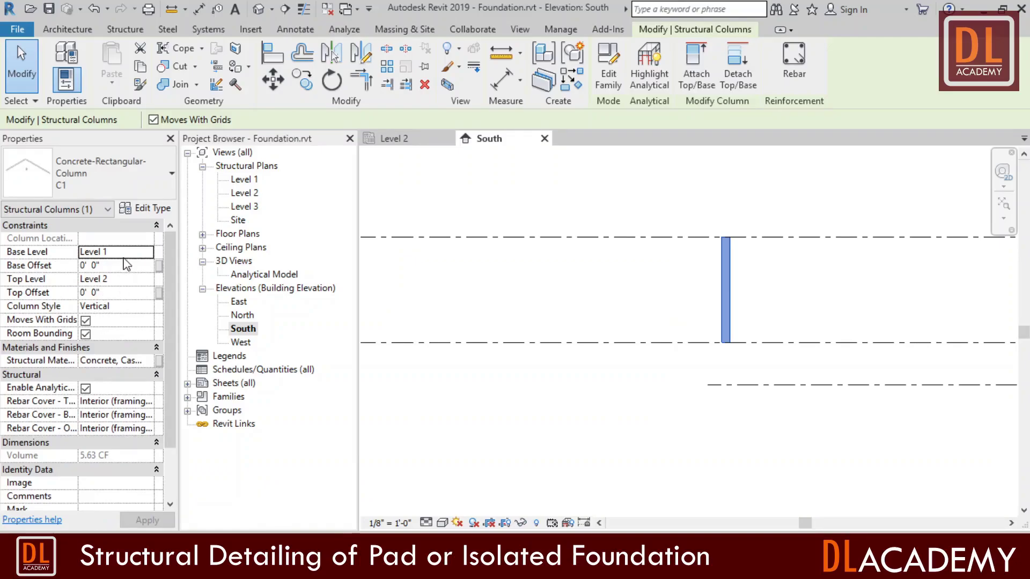
{"action": "left_click", "coordinate": [145, 255]}
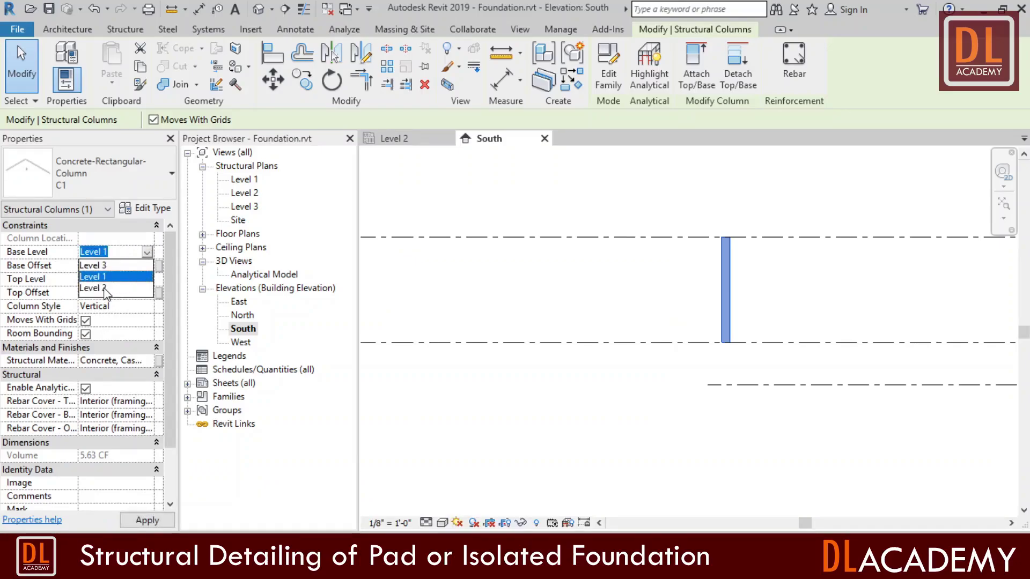
{"action": "left_click", "coordinate": [109, 264]}
{"action": "left_click", "coordinate": [699, 456]}
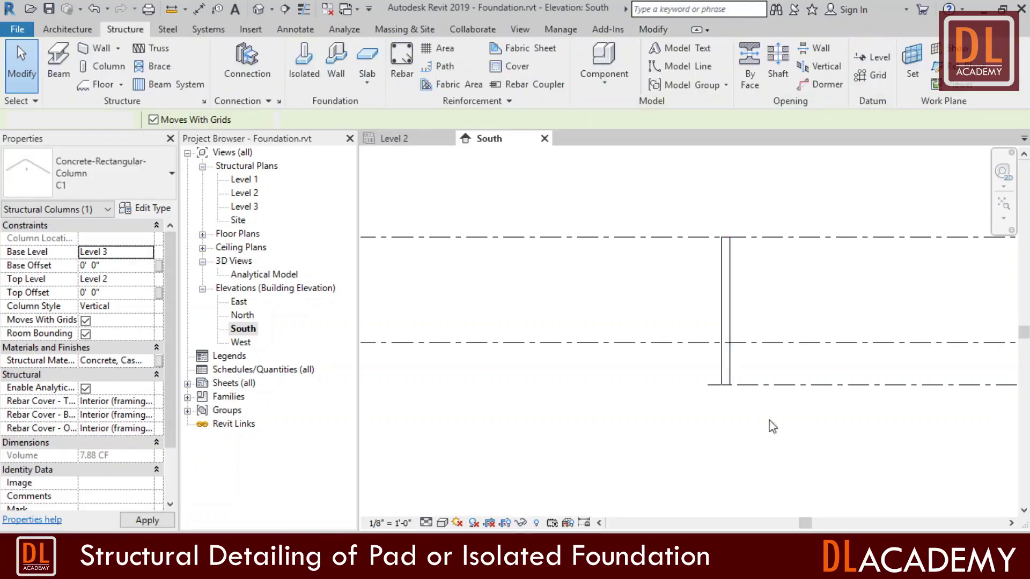
{"action": "scroll", "coordinate": [623, 413], "scroll_direction": "down", "scroll_amount": 3}
{"action": "left_click", "coordinate": [708, 454]}
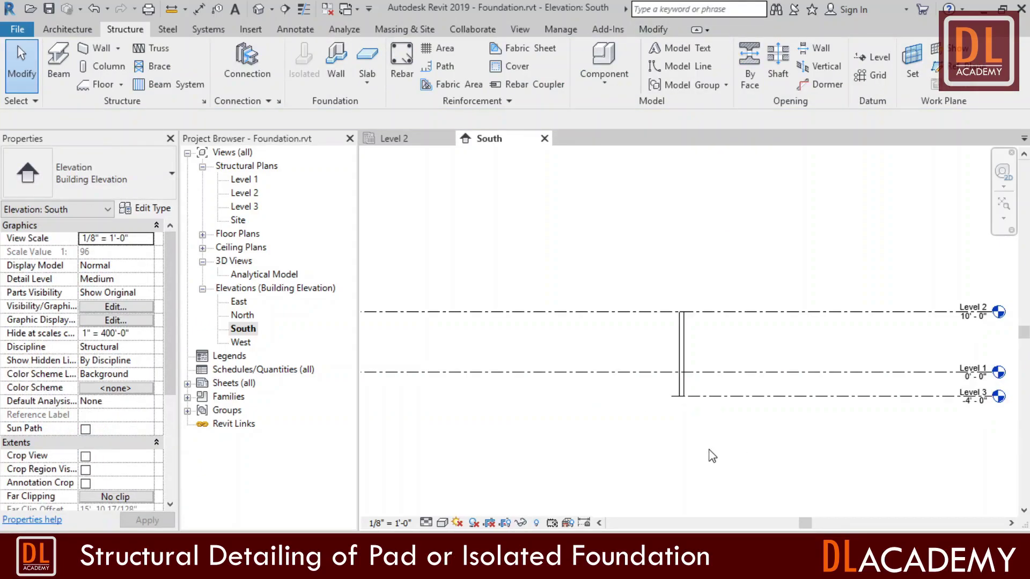
Start an isolated foundation in the Level 2 plan and duplicate the Footing-Rectangular 72" x 48" x 18" type as F1.
{"action": "left_click", "coordinate": [427, 140]}
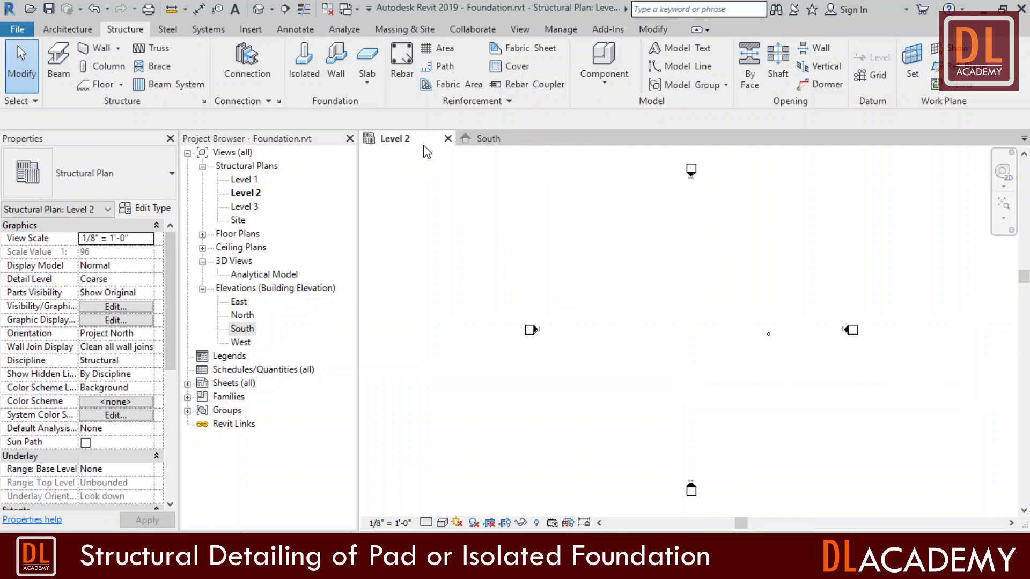
{"action": "scroll", "coordinate": [825, 338], "scroll_direction": "up", "scroll_amount": 5}
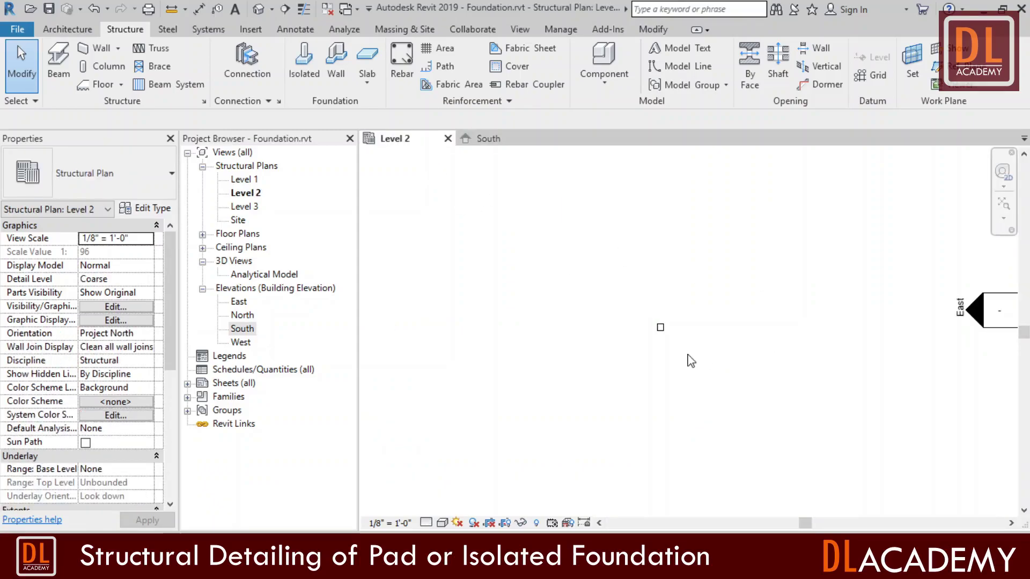
{"action": "scroll", "coordinate": [646, 321], "scroll_direction": "up", "scroll_amount": 3}
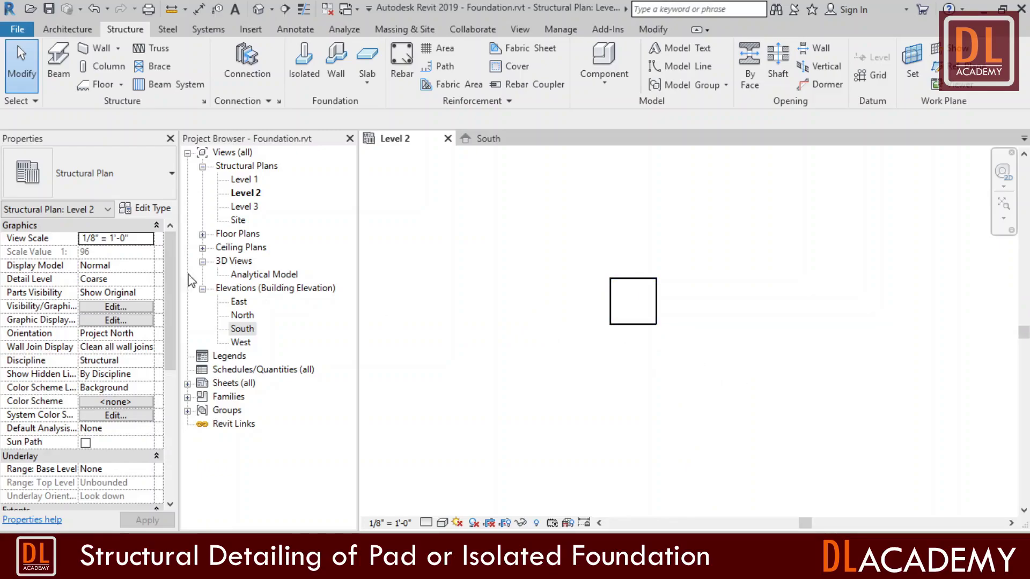
{"action": "left_click", "coordinate": [298, 76]}
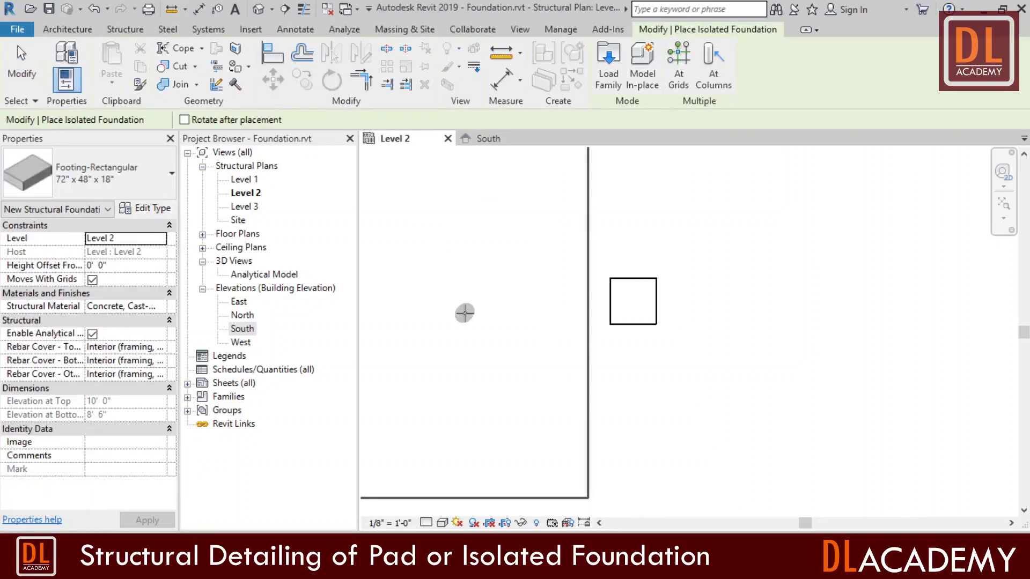
{"action": "scroll", "coordinate": [640, 314], "scroll_direction": "down", "scroll_amount": 3}
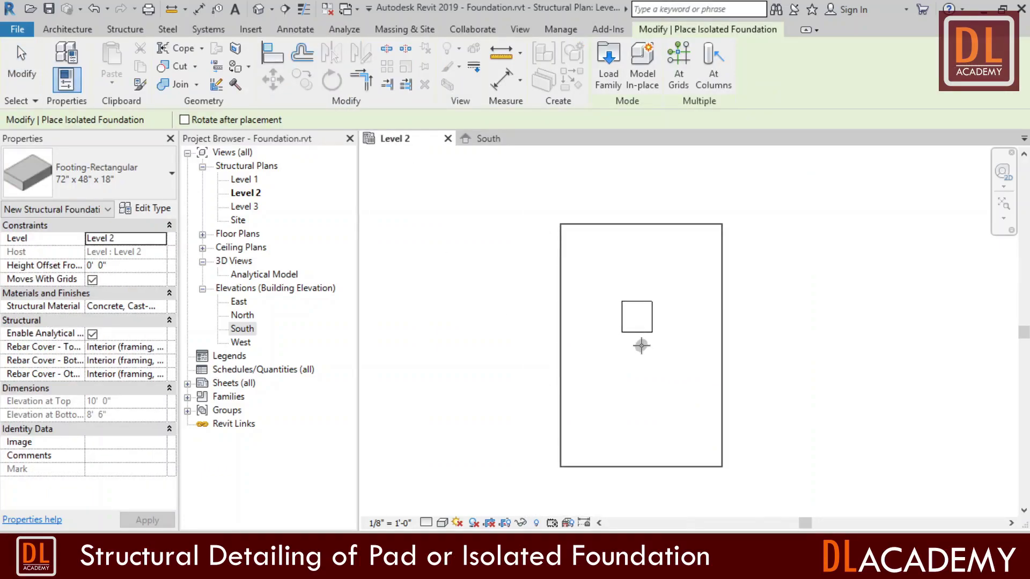
{"action": "middle_click_drag", "start_coordinate": [641, 347], "coordinate": [376, 243]}
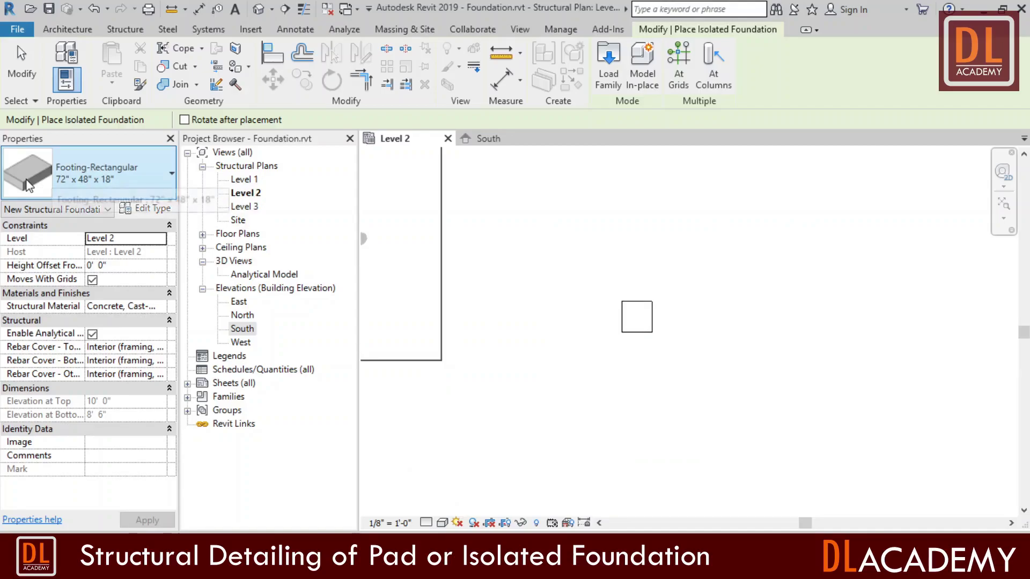
{"action": "left_click", "coordinate": [149, 209]}
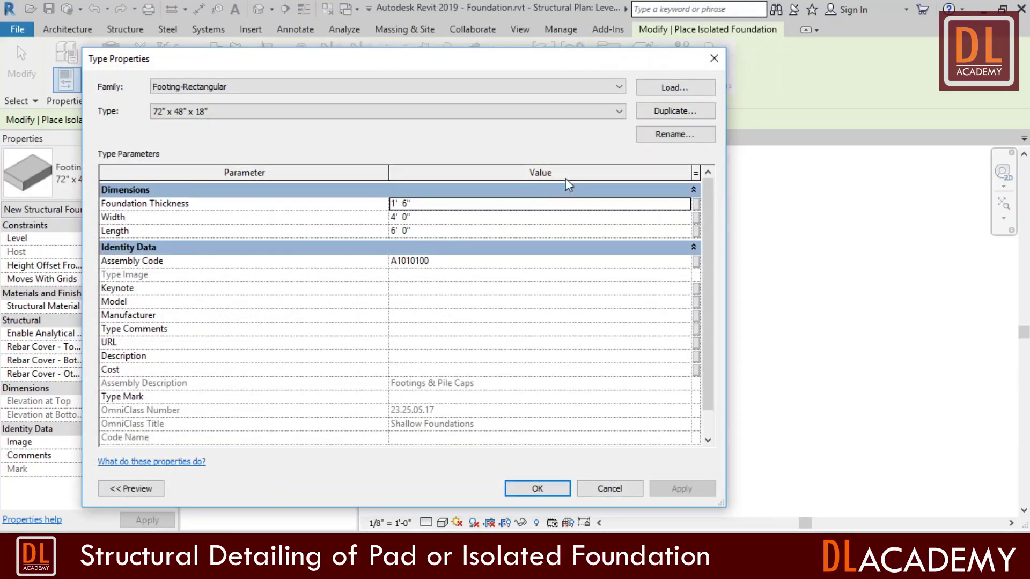
{"action": "left_click", "coordinate": [684, 111]}
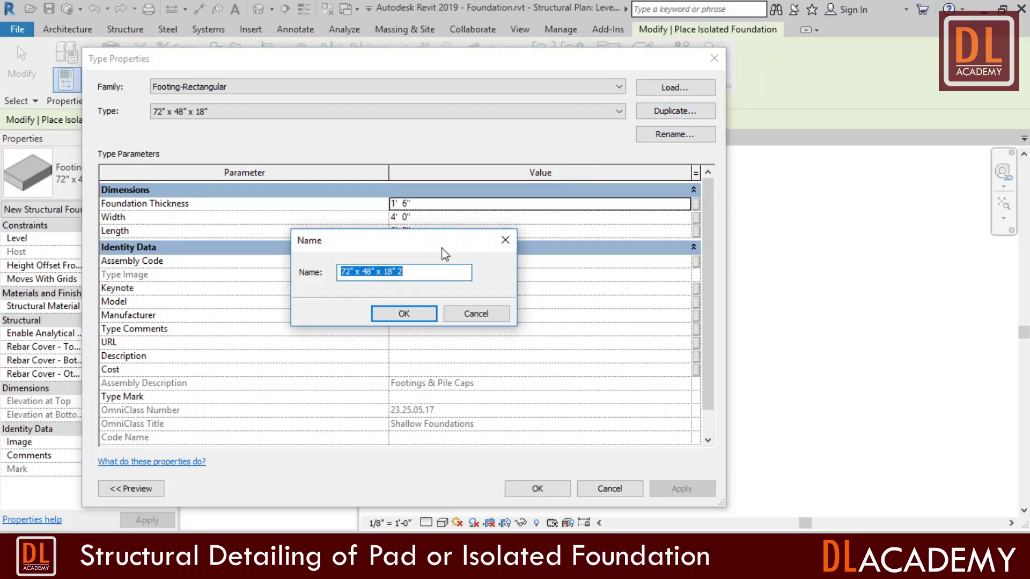
{"action": "type", "text": "F1"}
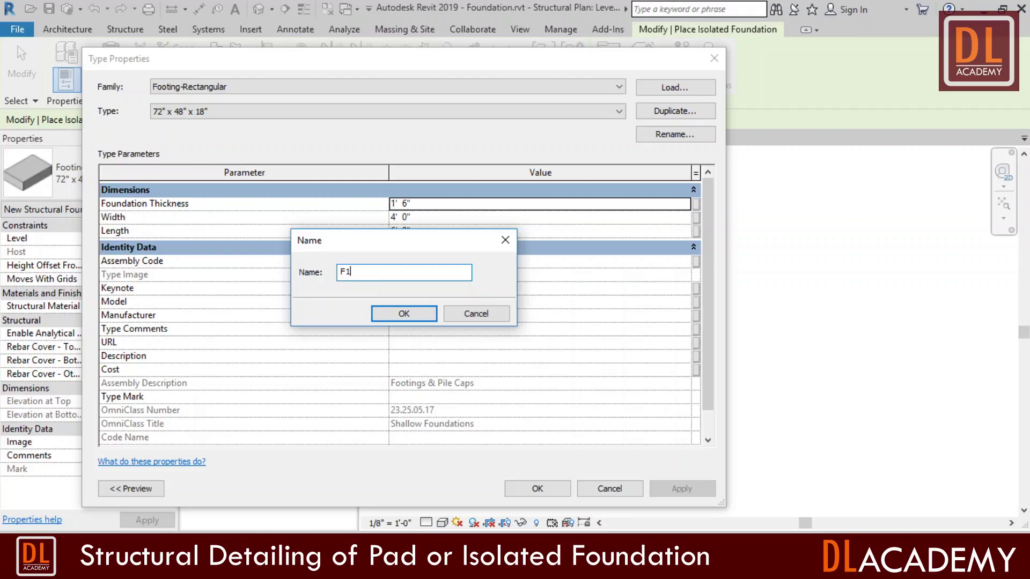
{"action": "left_click", "coordinate": [404, 313]}
Set the F1 footing's foundation thickness to 0' 9" and its length to 4' 0".
{"action": "left_click", "coordinate": [429, 203]}
{"action": "key", "text": "Tab"}
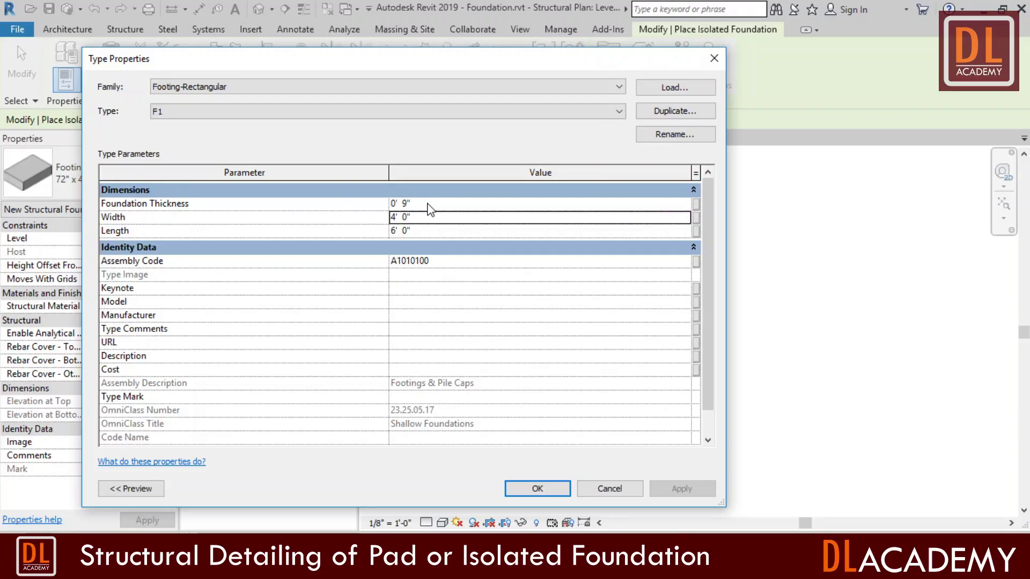
{"action": "key", "text": "Tab"}
{"action": "type", "text": "4"}
{"action": "key", "text": "Return"}
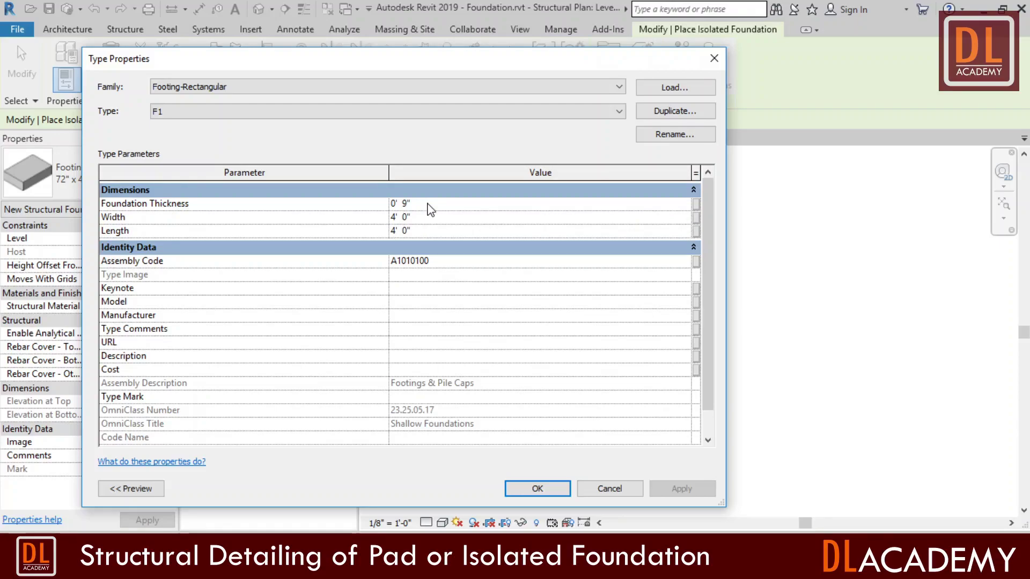
{"action": "left_click", "coordinate": [537, 488]}
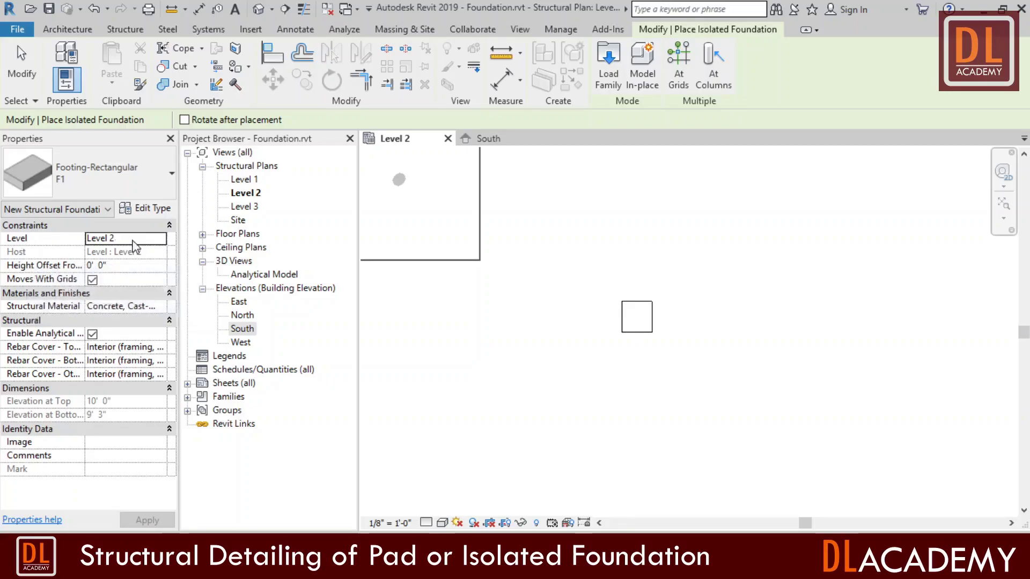
Set the F1 footing's level to Level 3, place it centred under the column, and check it in the South elevation.
{"action": "left_click", "coordinate": [157, 239]}
{"action": "left_click", "coordinate": [102, 252]}
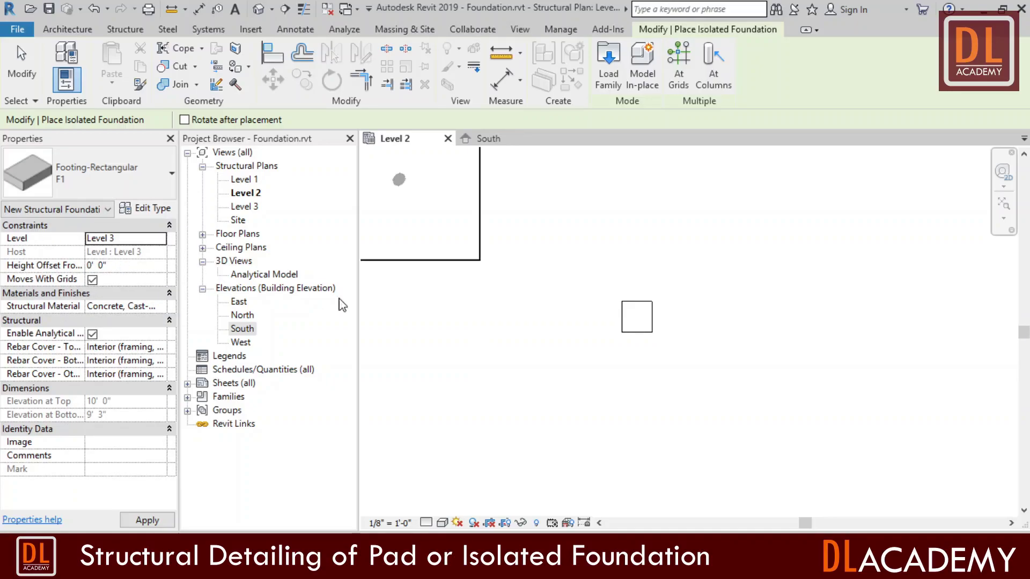
{"action": "left_click", "coordinate": [640, 318]}
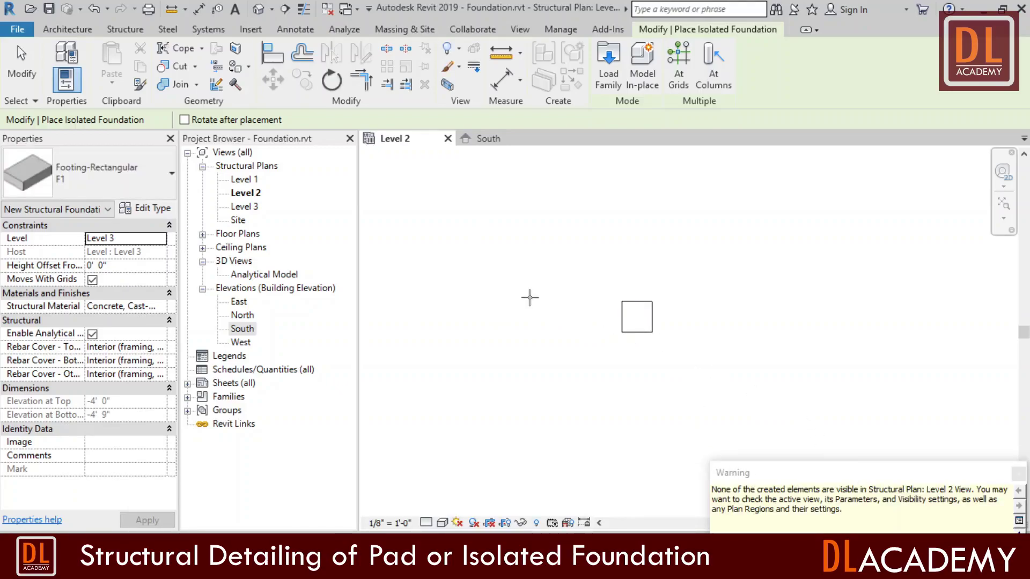
{"action": "left_click", "coordinate": [486, 138]}
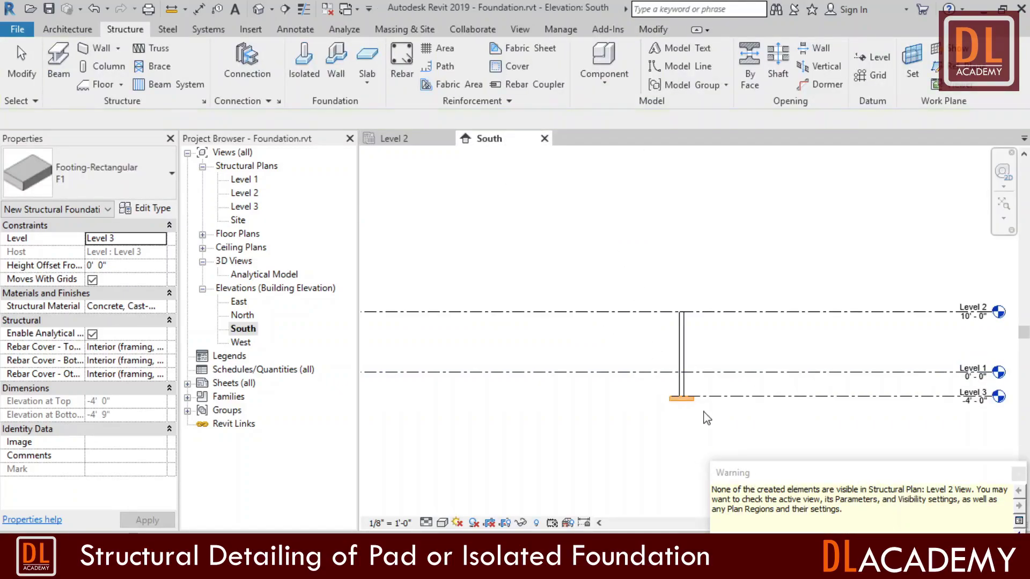
{"action": "key", "text": "Escape"}
{"action": "scroll", "coordinate": [711, 400], "scroll_direction": "up", "scroll_amount": 3}
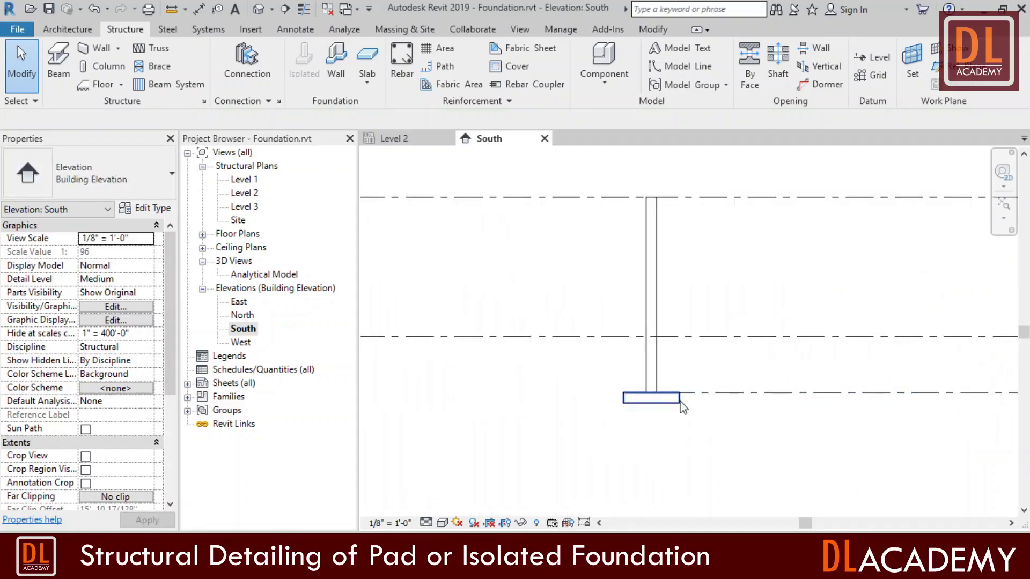
In the Level 3 structural plan, draw a rectangular callout just outside the footing's outline.
{"action": "double_click", "coordinate": [243, 206]}
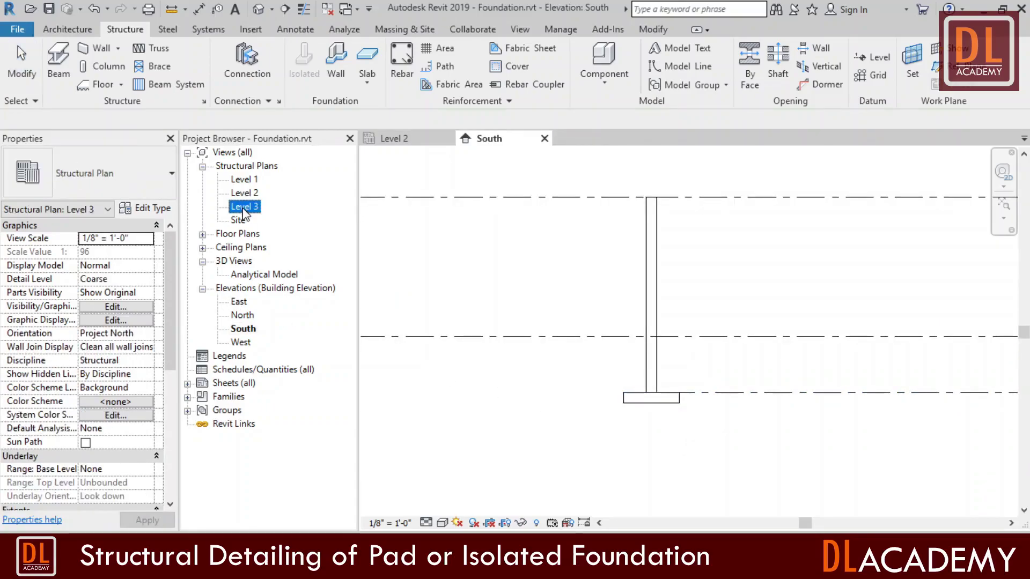
{"action": "scroll", "coordinate": [780, 332], "scroll_direction": "up", "scroll_amount": 3}
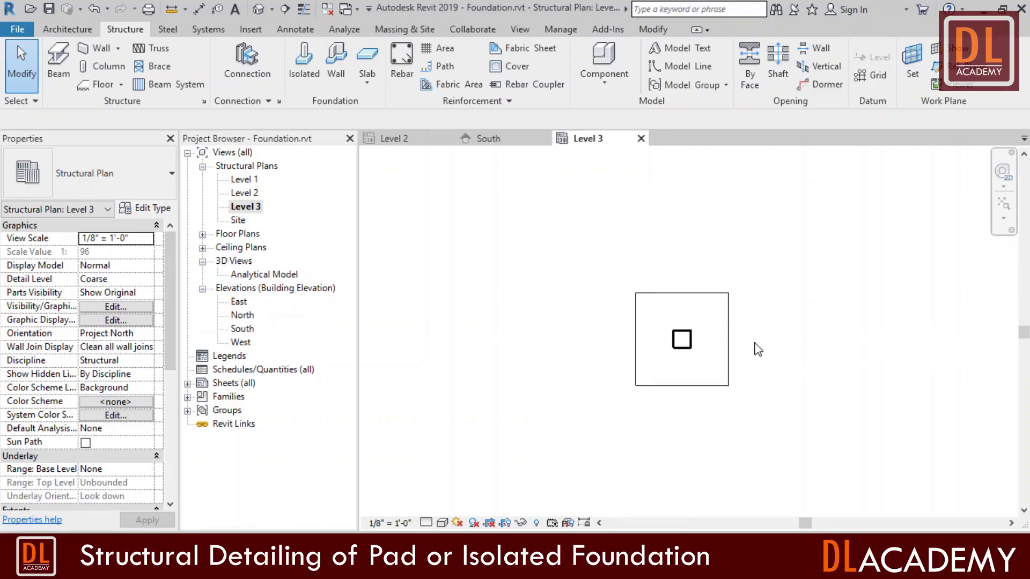
{"action": "scroll", "coordinate": [789, 337], "scroll_direction": "up", "scroll_amount": 3}
{"action": "scroll", "coordinate": [516, 352], "scroll_direction": "up", "scroll_amount": 1}
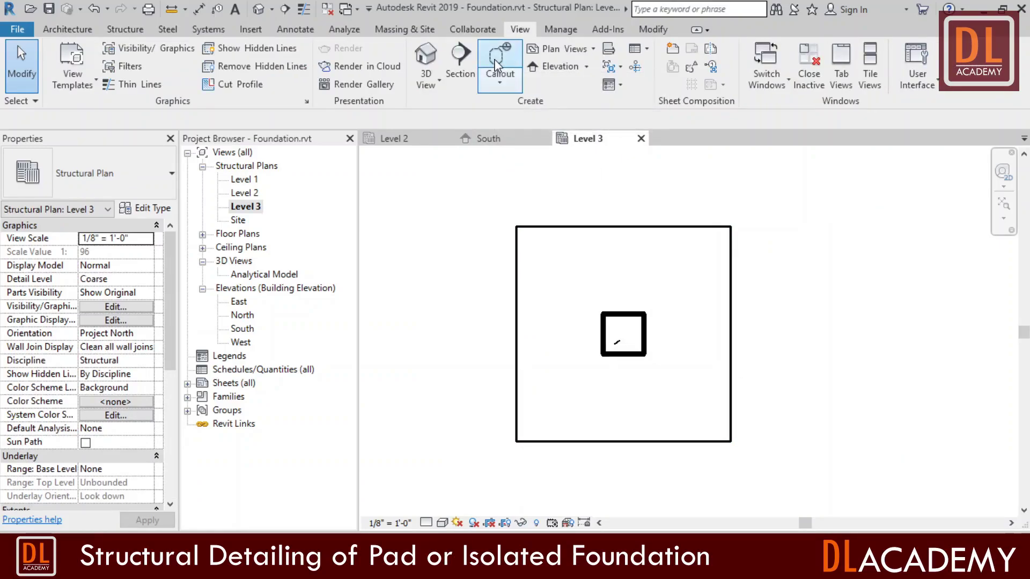
{"action": "left_click", "coordinate": [499, 75]}
{"action": "left_click_drag", "start_coordinate": [506, 217], "coordinate": [728, 450]}
{"action": "left_click", "coordinate": [735, 452]}
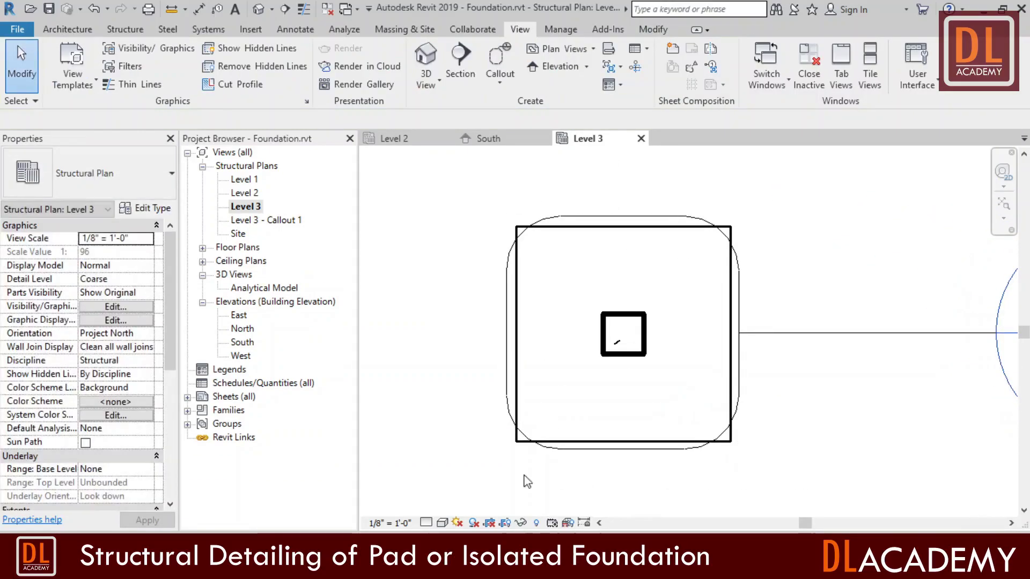
Rename the footing's callout view as PLAN F1.
{"action": "left_click", "coordinate": [265, 222]}
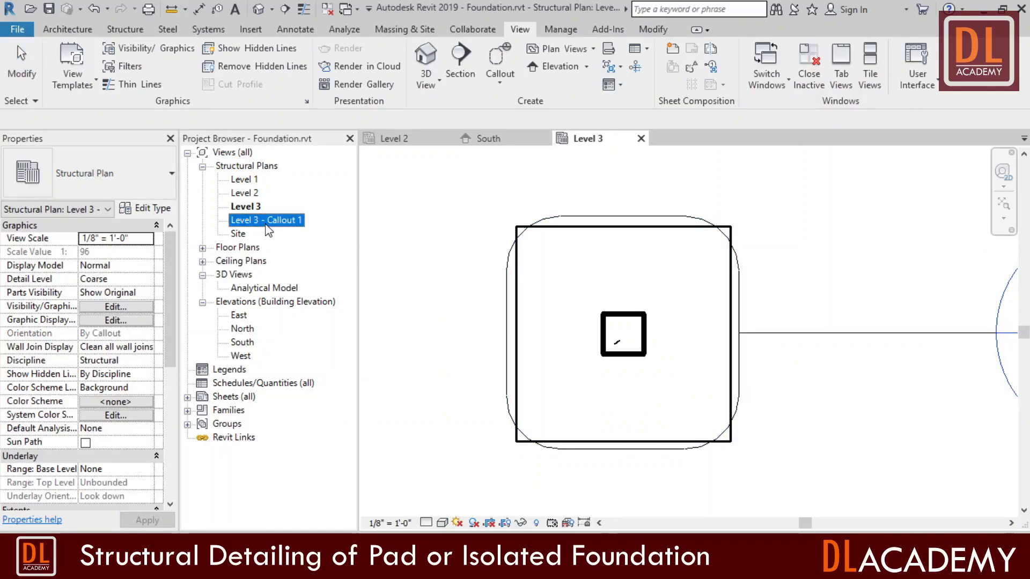
{"action": "left_click", "coordinate": [267, 224]}
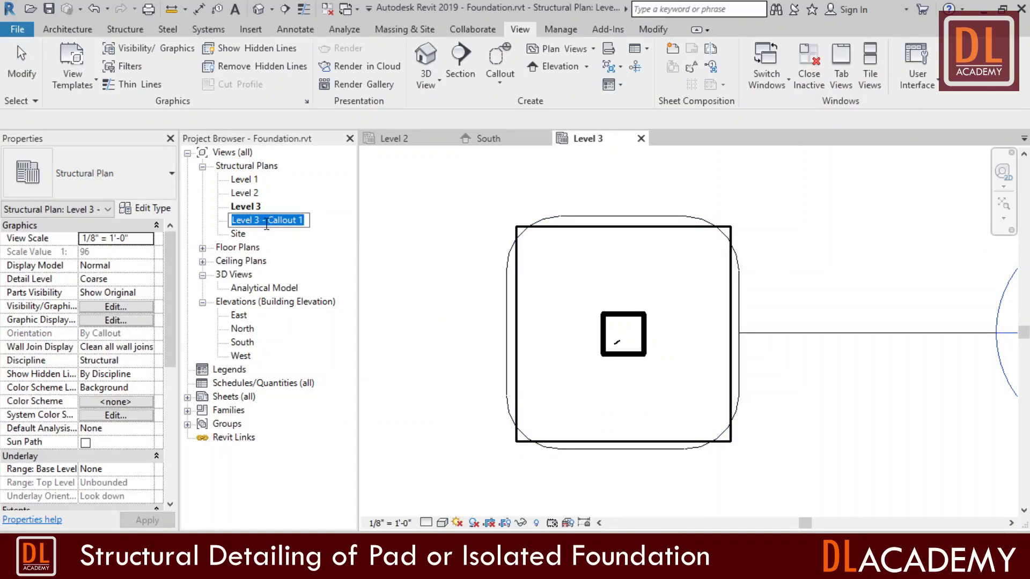
{"action": "type", "text": "PLAN F1"}
{"action": "key", "text": "Return"}
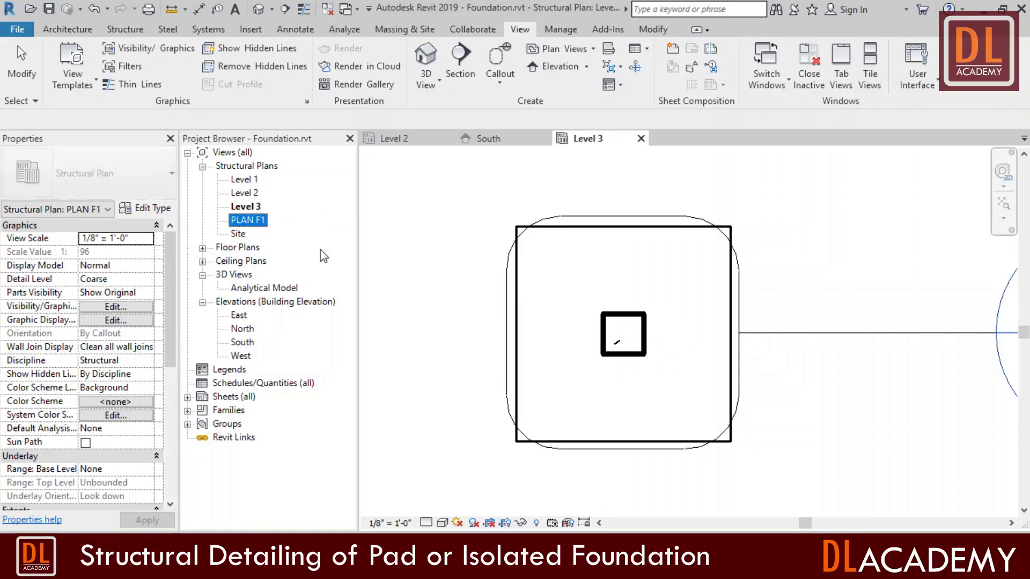
Open the PLAN F1 view and set its scale to 1/2" = 1'-0" and its detail level to Fine.
{"action": "double_click", "coordinate": [248, 220]}
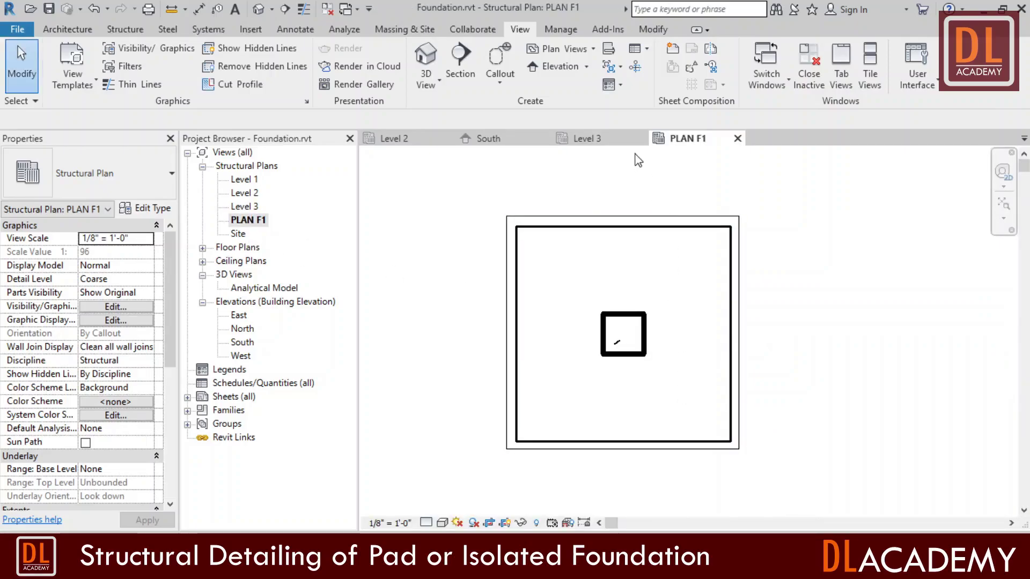
{"action": "left_click", "coordinate": [390, 523]}
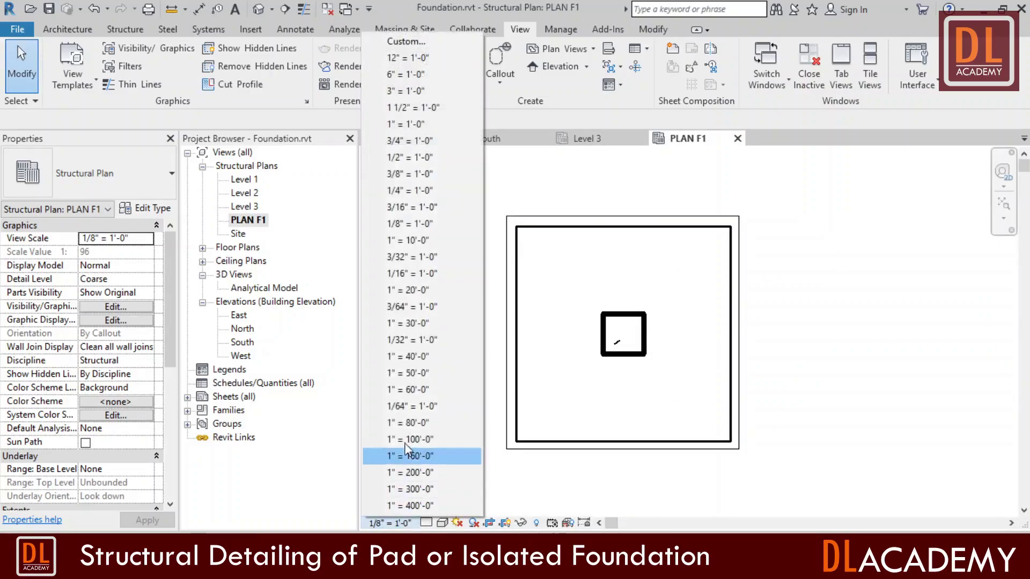
{"action": "left_click", "coordinate": [418, 159]}
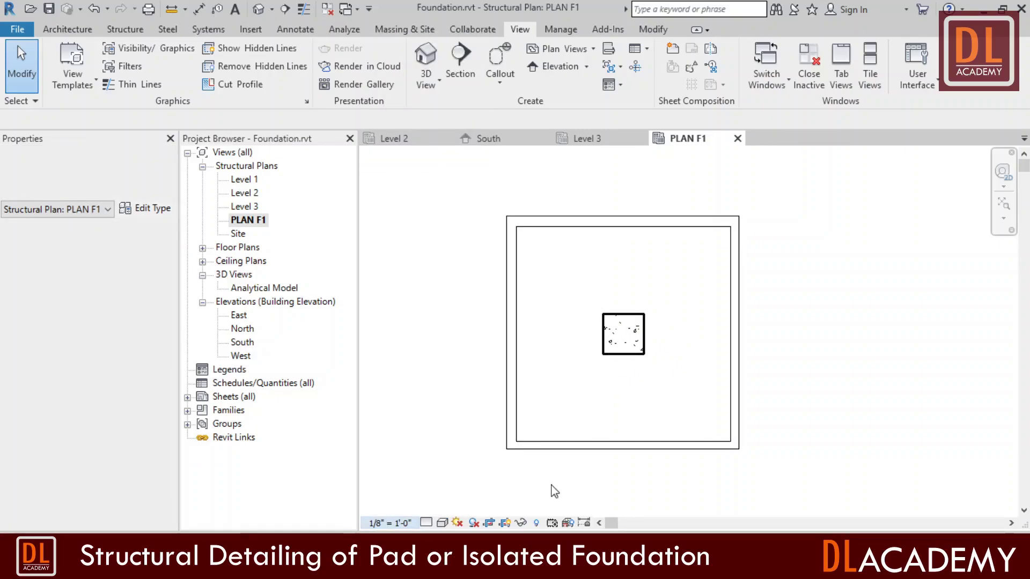
{"action": "left_click", "coordinate": [427, 523]}
{"action": "left_click", "coordinate": [441, 506]}
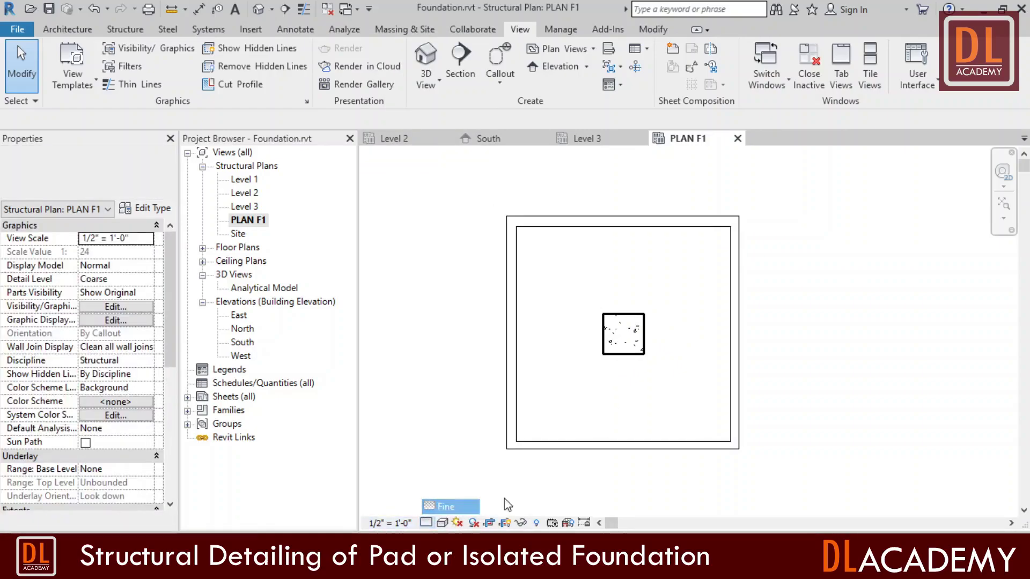
Hide the crop boundary around the footing in the PLAN F1 view.
{"action": "left_click", "coordinate": [738, 449]}
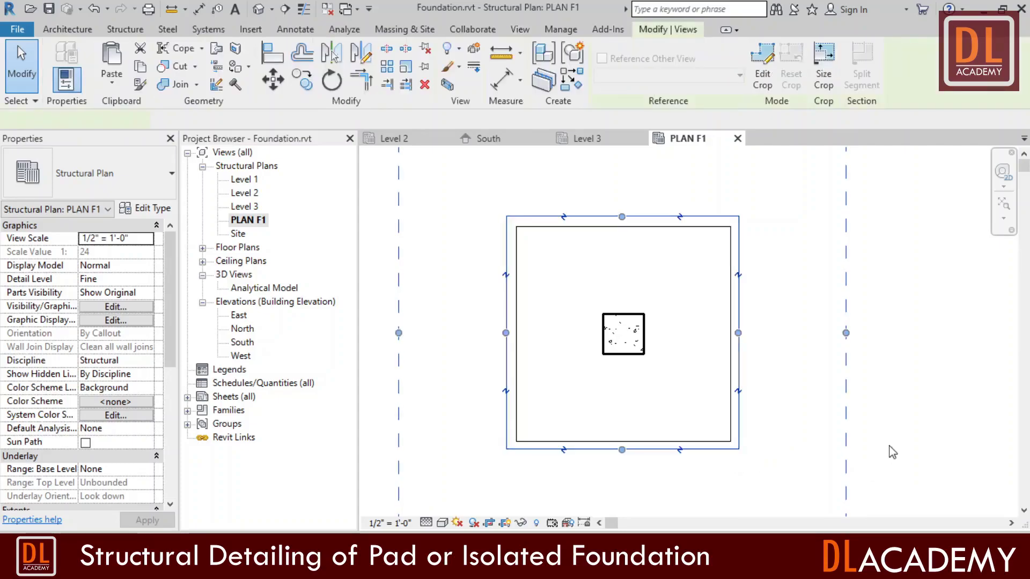
{"action": "right_click", "coordinate": [861, 414]}
{"action": "mouse_move", "coordinate": [907, 140]}
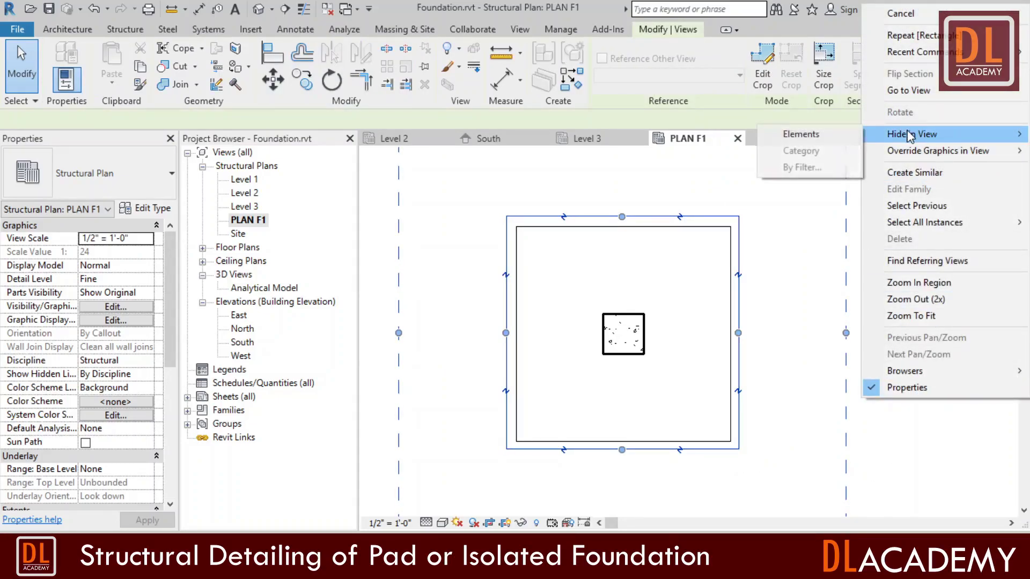
{"action": "left_click", "coordinate": [801, 135]}
{"action": "scroll", "coordinate": [779, 311], "scroll_direction": "up", "scroll_amount": 2}
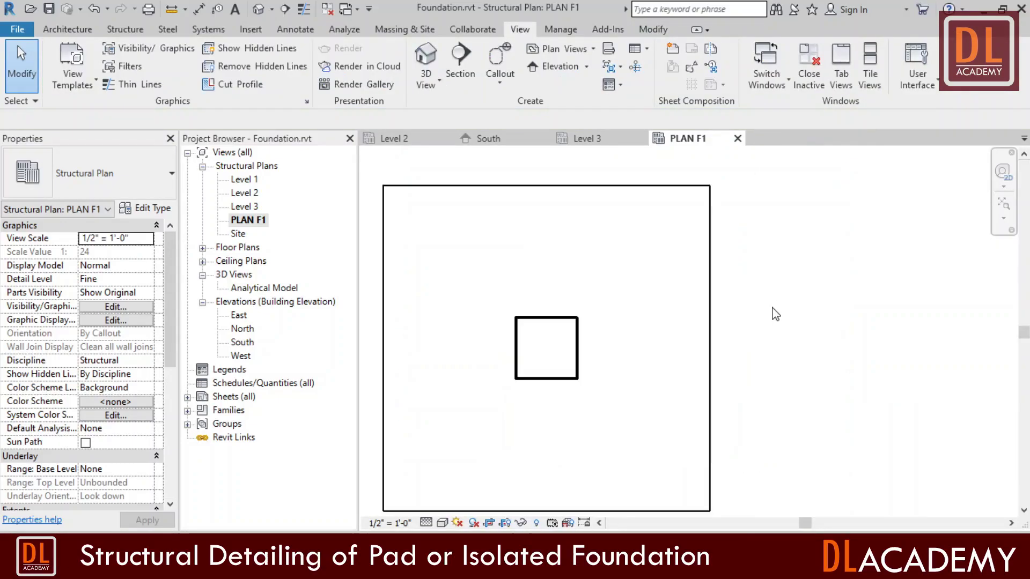
{"action": "scroll", "coordinate": [778, 314], "scroll_direction": "down", "scroll_amount": 1}
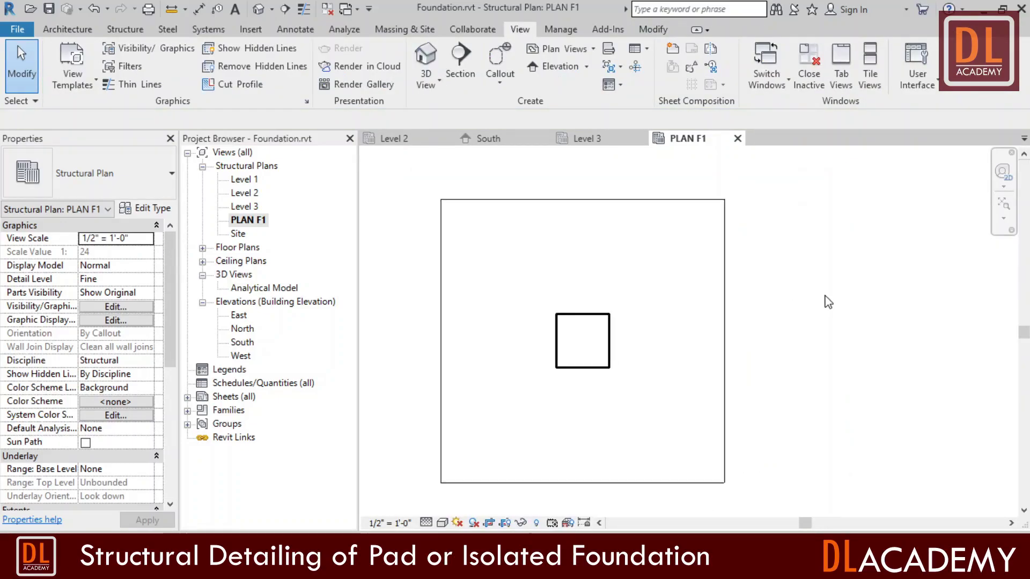
In the Level 3 plan, cut a horizontal section through the column and footing, and reduce its far clip to about 1' 5".
{"action": "left_click", "coordinate": [586, 138]}
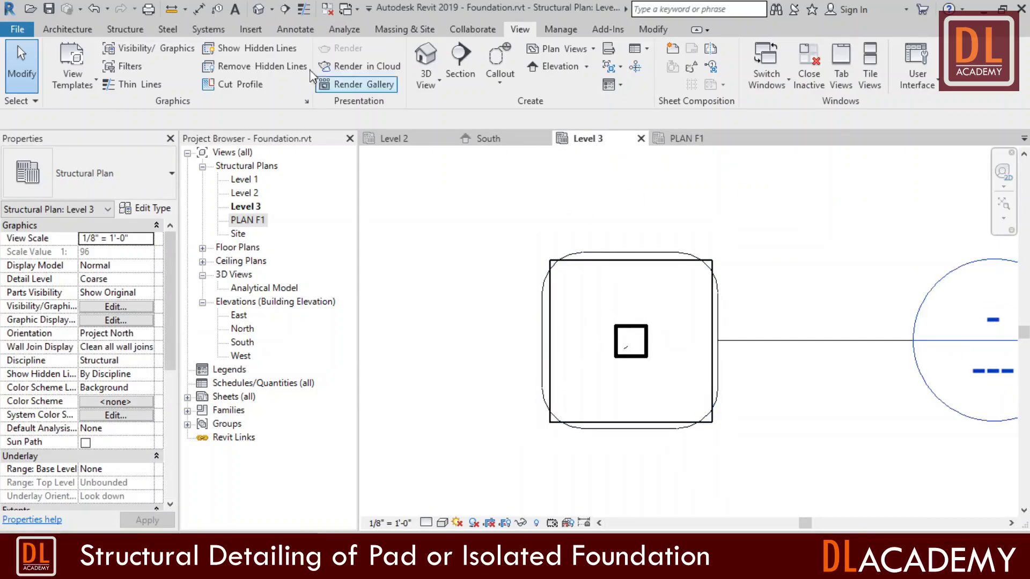
{"action": "left_click", "coordinate": [285, 9]}
{"action": "scroll", "coordinate": [510, 354], "scroll_direction": "up", "scroll_amount": 2}
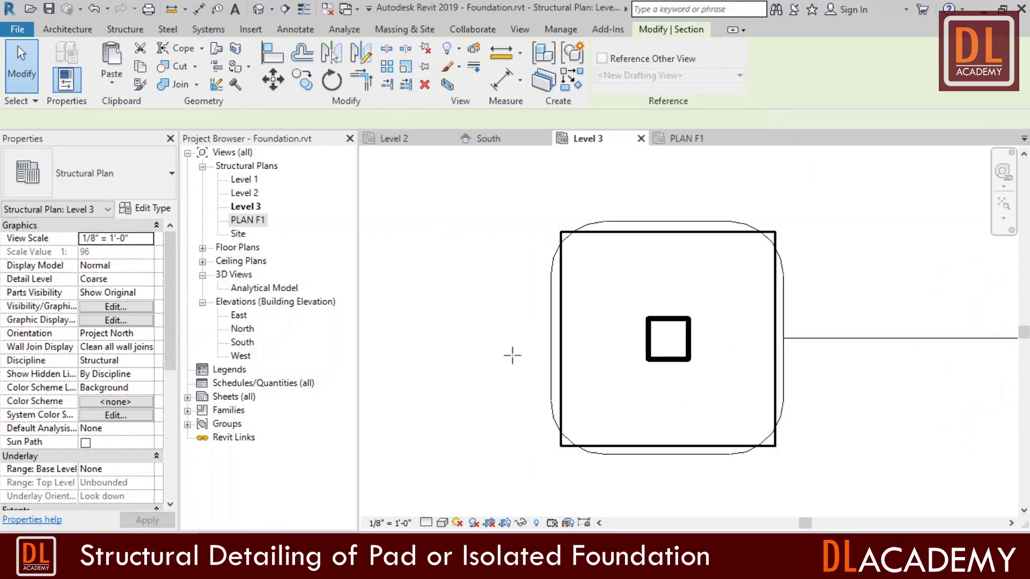
{"action": "left_click", "coordinate": [510, 354]}
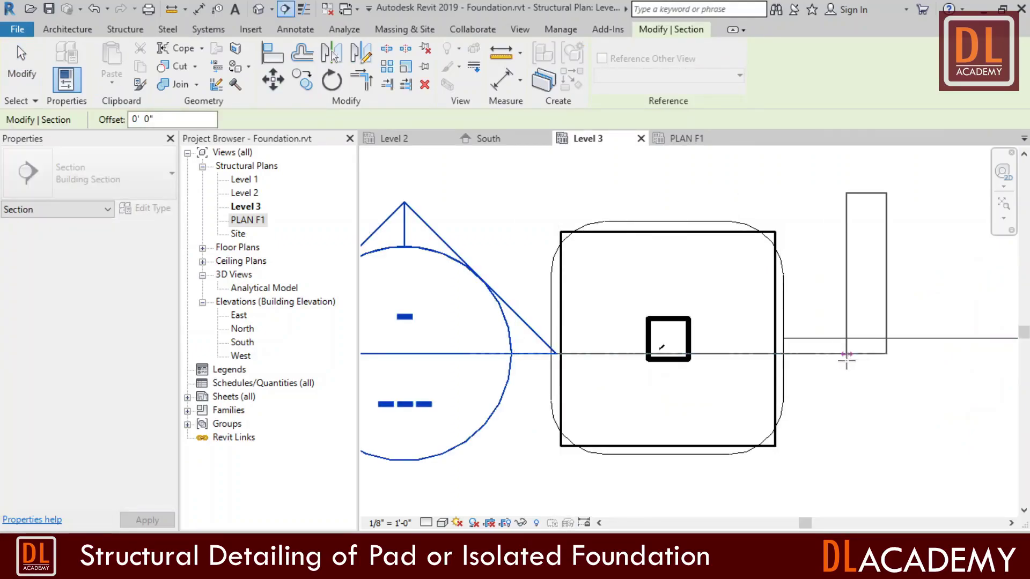
{"action": "left_click", "coordinate": [847, 354]}
{"action": "key", "text": "Escape"}
{"action": "scroll", "coordinate": [596, 463], "scroll_direction": "down", "scroll_amount": 3}
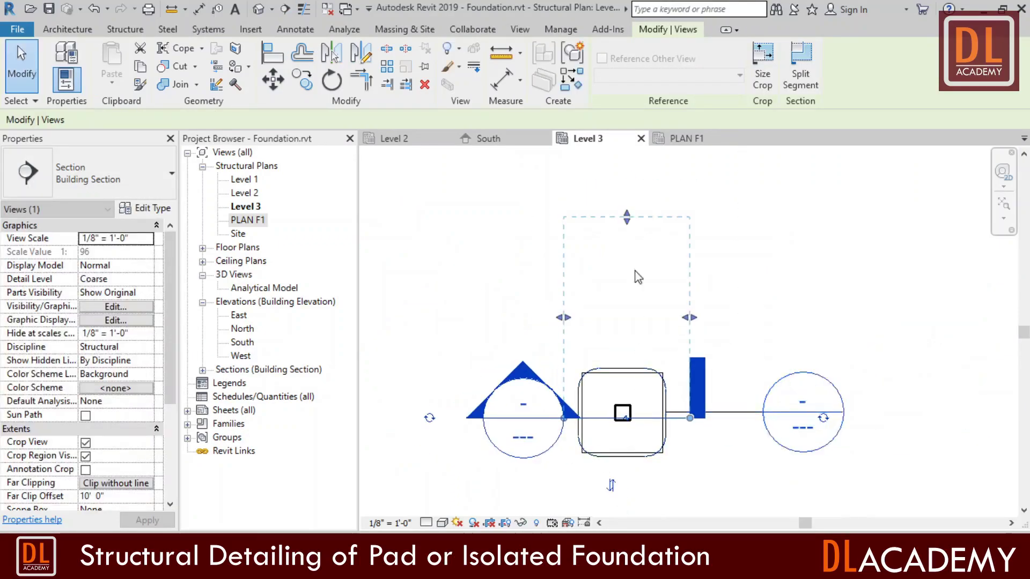
{"action": "left_click_drag", "start_coordinate": [626, 217], "coordinate": [626, 391]}
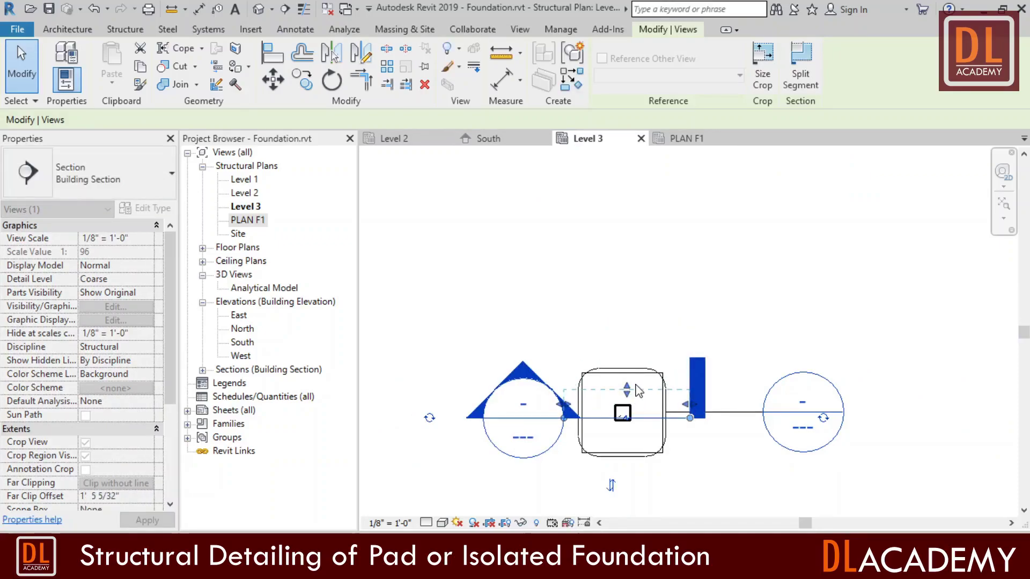
Rename the new building section as SECTION F1.
{"action": "left_click", "coordinate": [202, 370]}
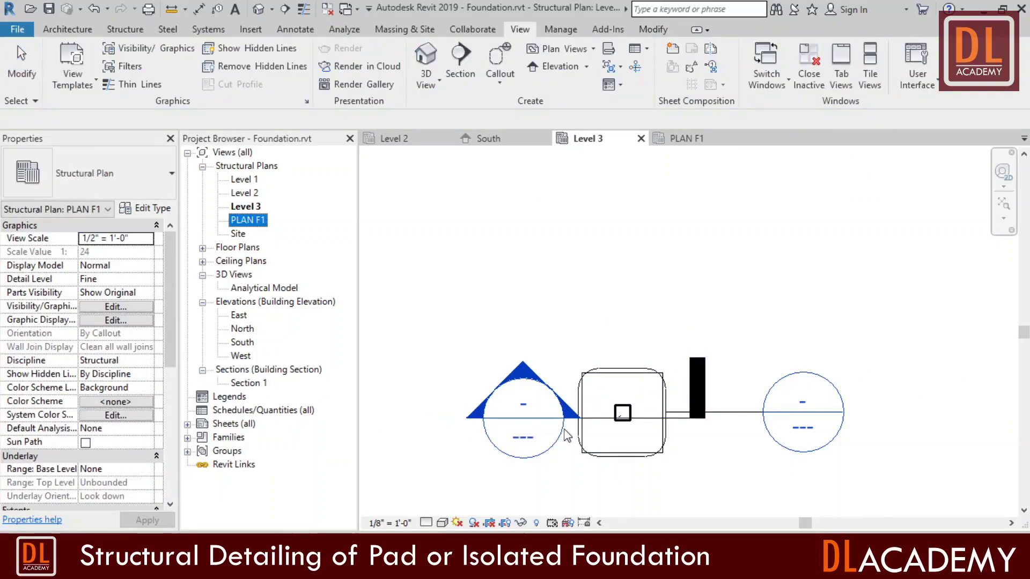
{"action": "left_click", "coordinate": [247, 383]}
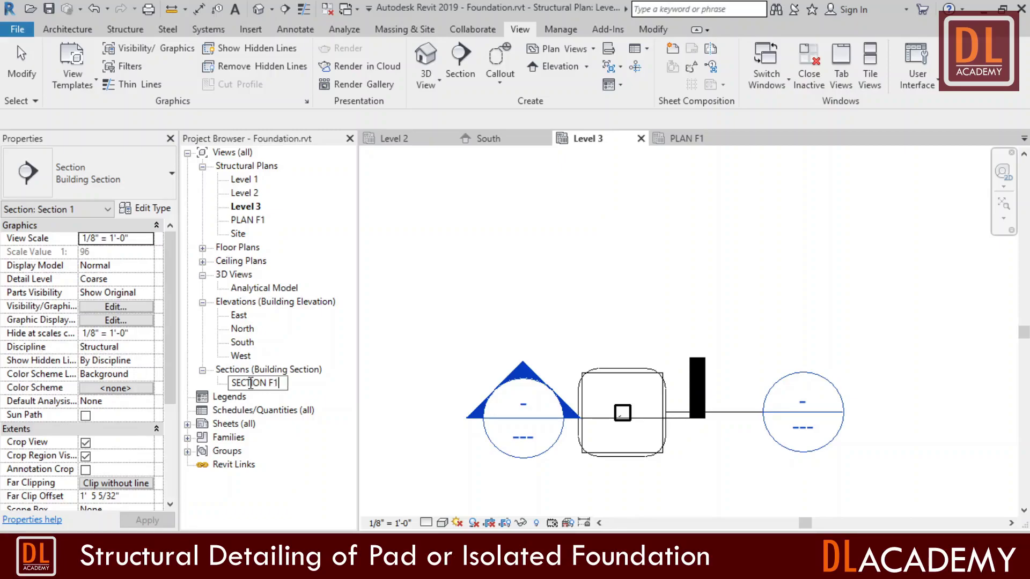
{"action": "key", "text": "Return"}
Open the SECTION F1 view and set its scale to 1/2" = 1'-0" and its detail level to Fine.
{"action": "double_click", "coordinate": [267, 385]}
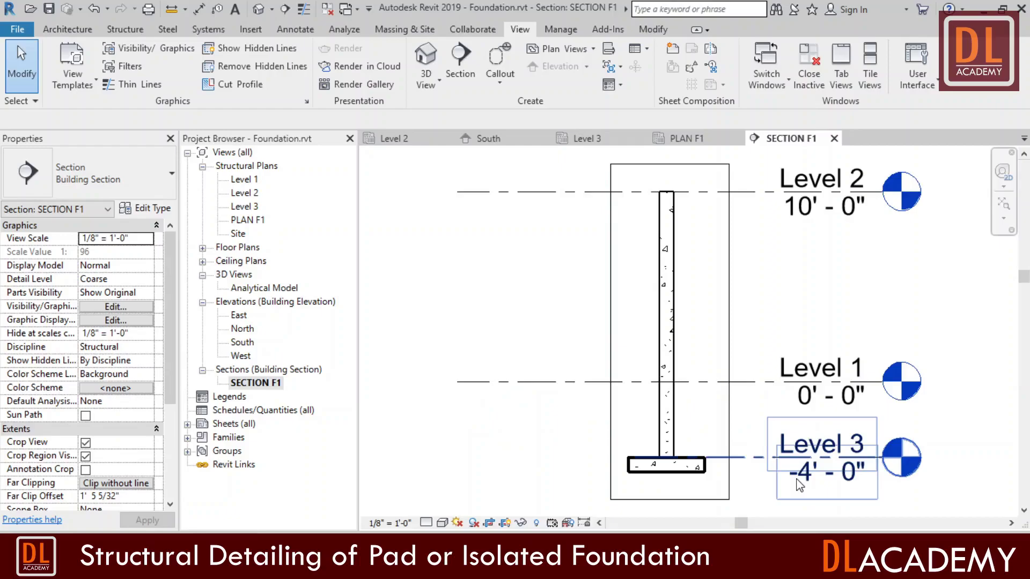
{"action": "left_click", "coordinate": [403, 523]}
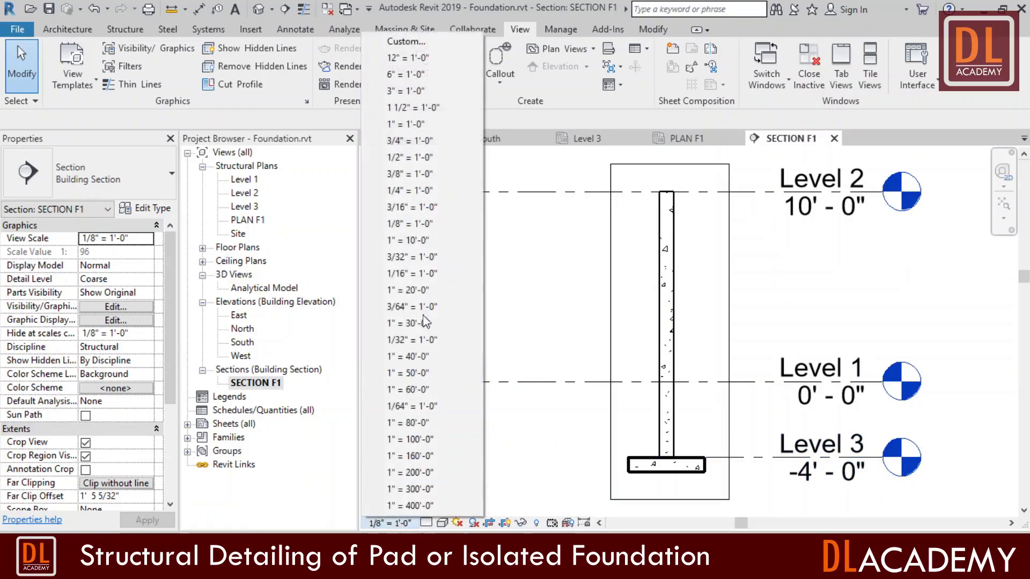
{"action": "left_click", "coordinate": [424, 161]}
{"action": "left_click", "coordinate": [425, 523]}
{"action": "left_click", "coordinate": [451, 509]}
Sketch a filled region rectangle about 4'-9" by 1'-0" in Wide Lines directly beneath the footing, starting from its lower-left corner.
{"action": "scroll", "coordinate": [719, 322], "scroll_direction": "up", "scroll_amount": 2}
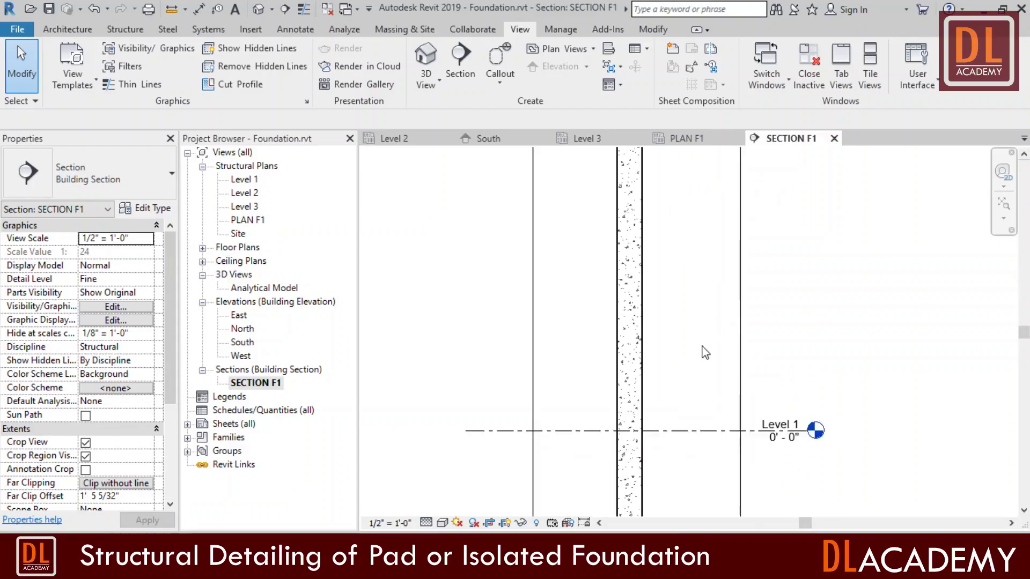
{"action": "scroll", "coordinate": [704, 252], "scroll_direction": "down", "scroll_amount": 2}
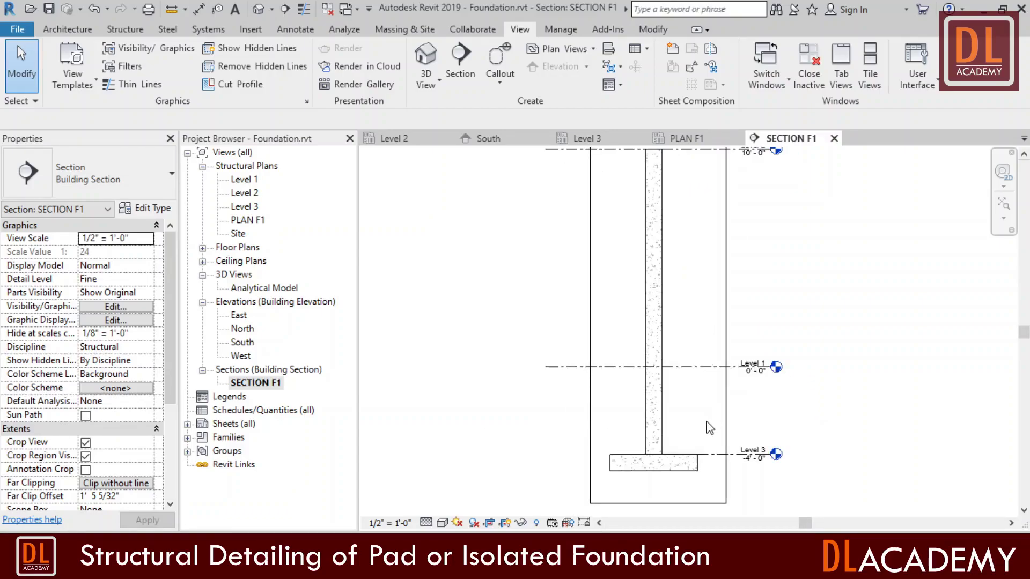
{"action": "scroll", "coordinate": [719, 456], "scroll_direction": "down", "scroll_amount": 2}
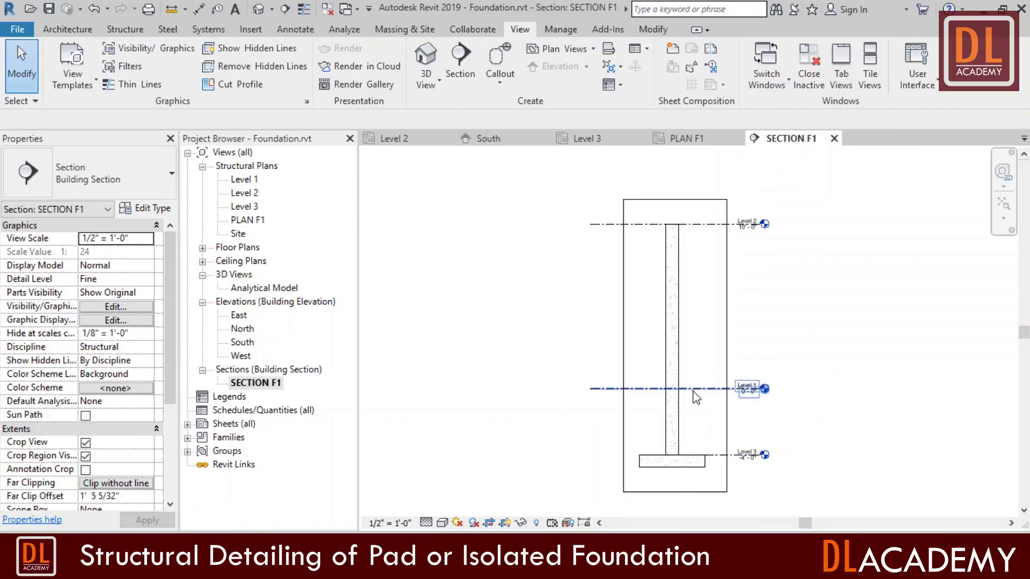
{"action": "scroll", "coordinate": [681, 508], "scroll_direction": "up", "scroll_amount": 2}
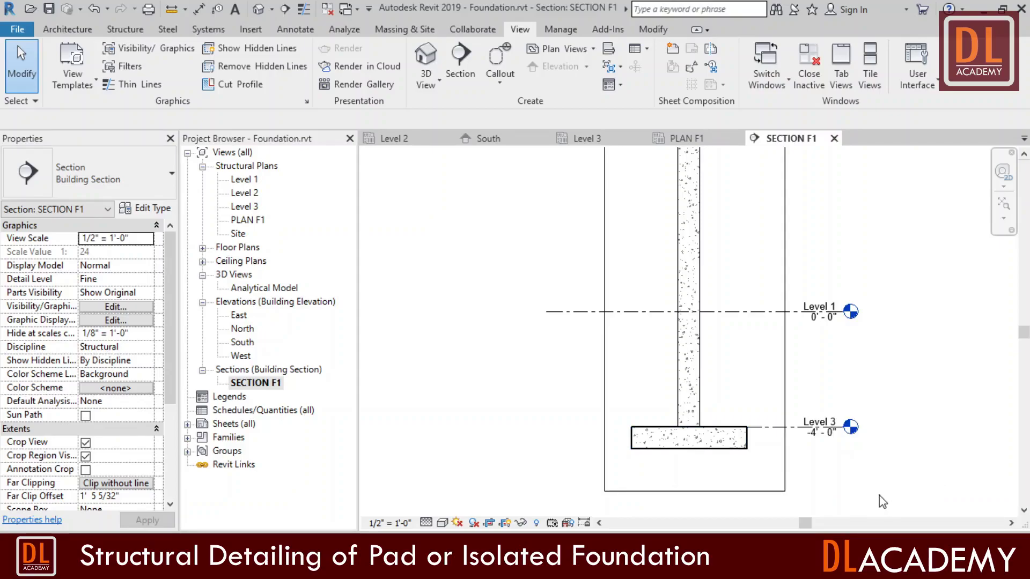
{"action": "scroll", "coordinate": [882, 502], "scroll_direction": "up", "scroll_amount": 1}
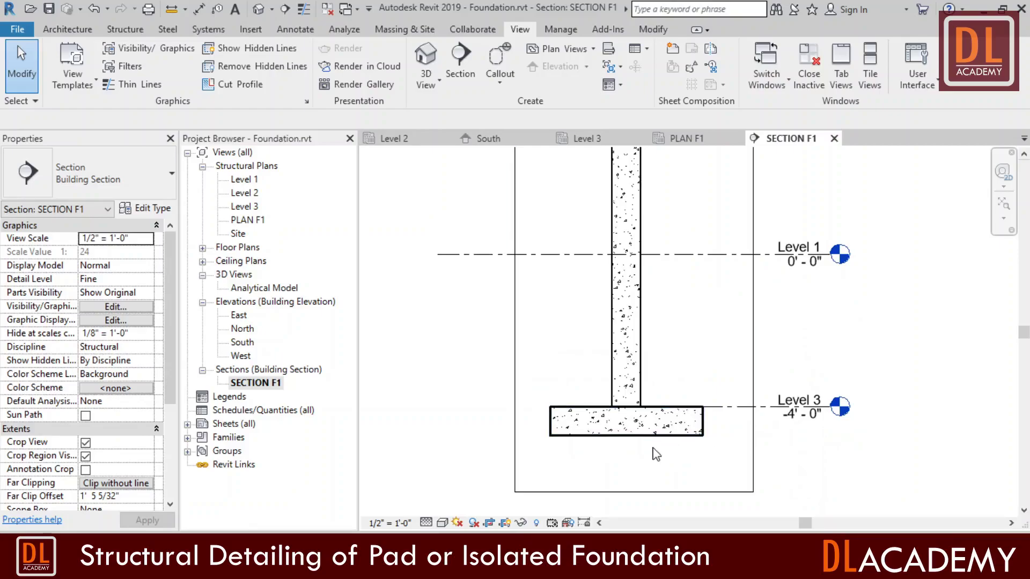
{"action": "scroll", "coordinate": [651, 455], "scroll_direction": "up", "scroll_amount": 2}
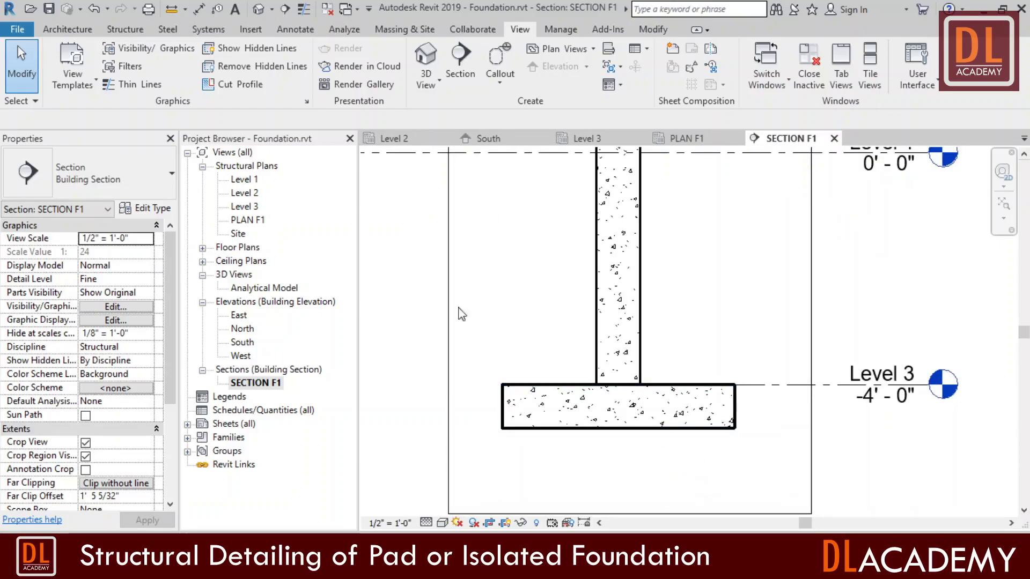
{"action": "left_click", "coordinate": [295, 29]}
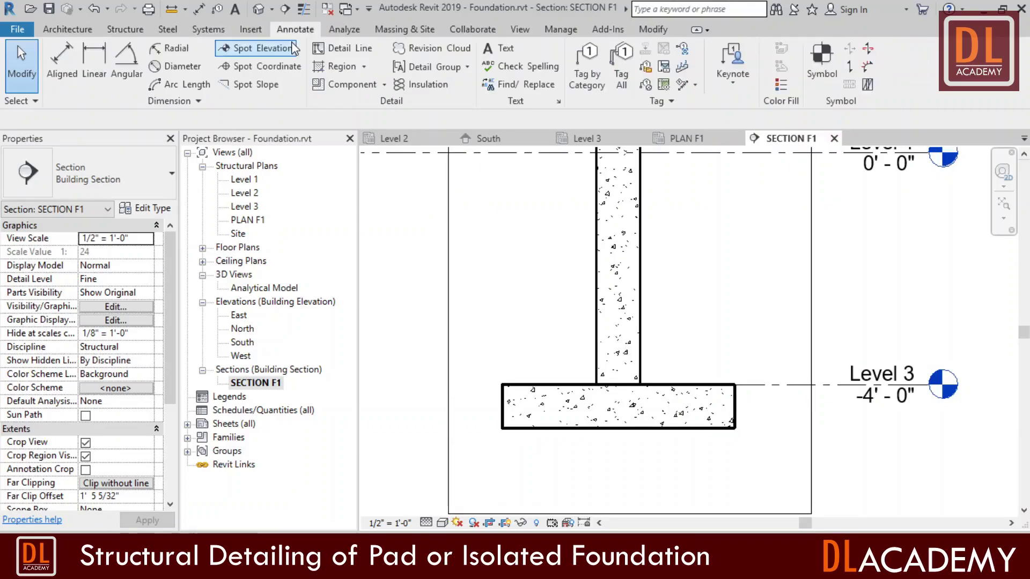
{"action": "left_click", "coordinate": [334, 68]}
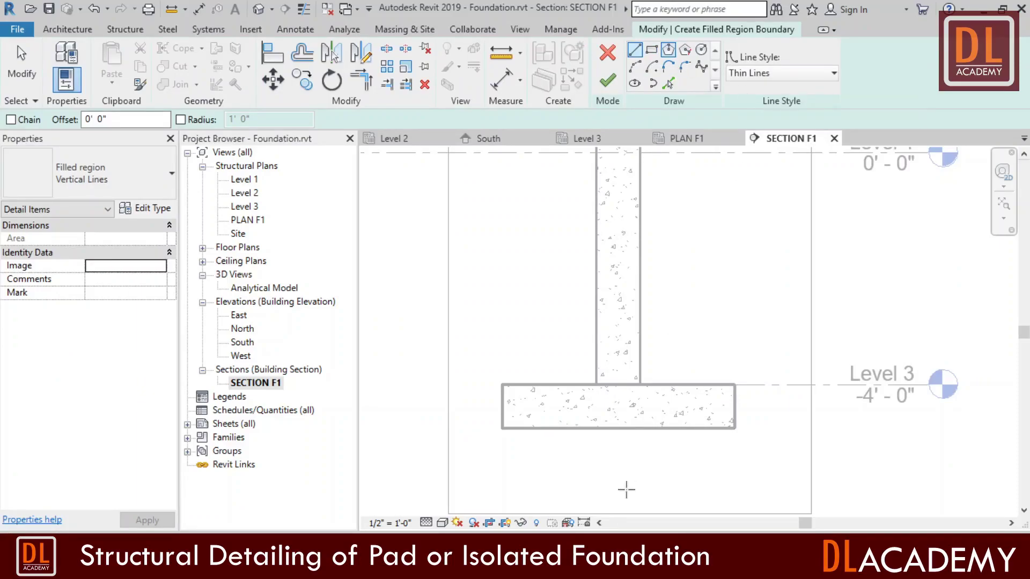
{"action": "left_click", "coordinate": [780, 73]}
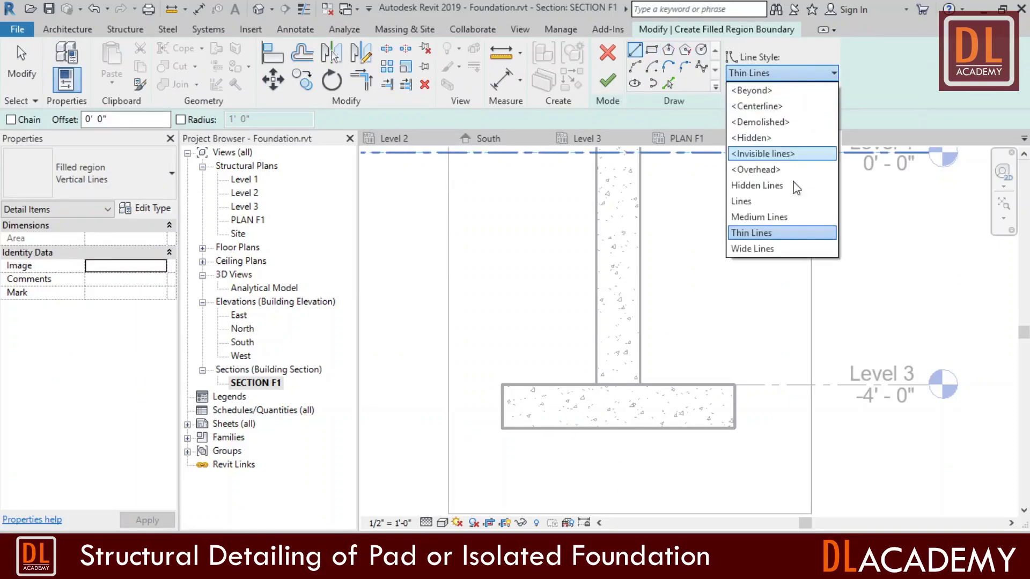
{"action": "left_click", "coordinate": [771, 249]}
{"action": "left_click", "coordinate": [652, 50]}
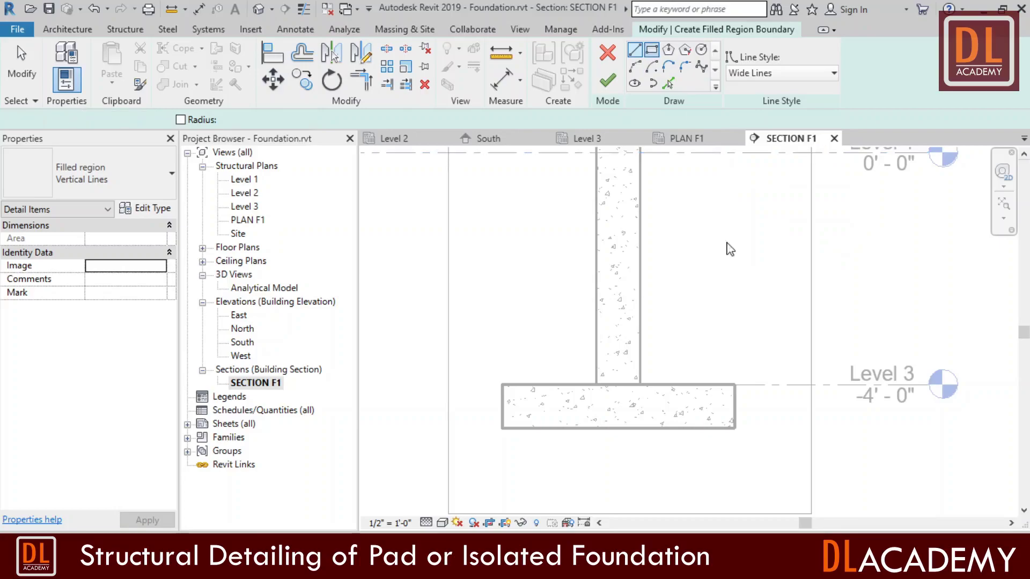
{"action": "left_click", "coordinate": [502, 428]}
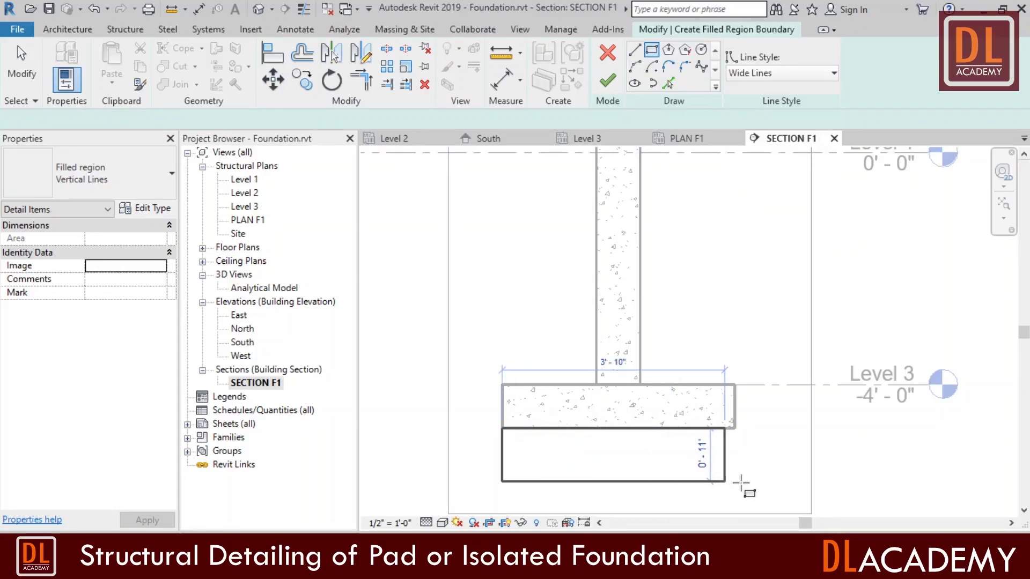
{"action": "left_click", "coordinate": [740, 482]}
{"action": "left_click", "coordinate": [778, 485]}
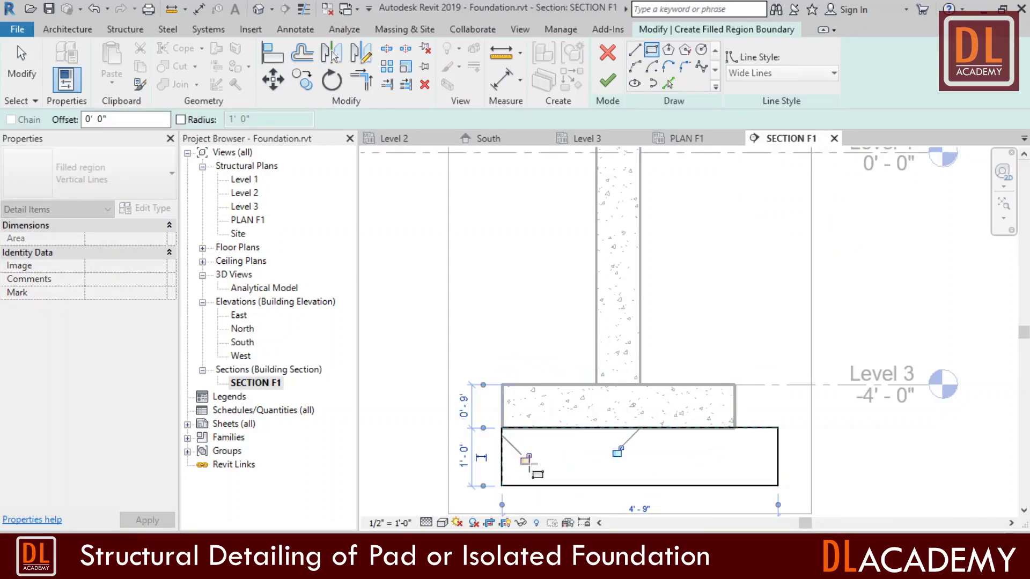
{"action": "key", "text": "Escape"}
{"action": "key", "text": "Escape"}
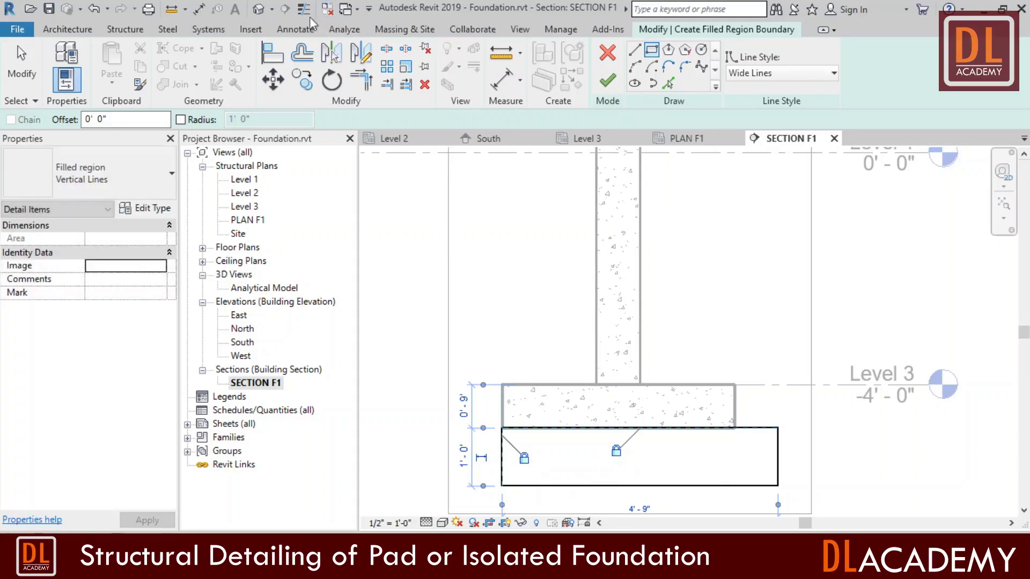
Align the right edge of the filled region rectangle with the right face of the footing.
{"action": "key", "text": "a"}
{"action": "key", "text": "l"}
{"action": "left_click", "coordinate": [734, 410]}
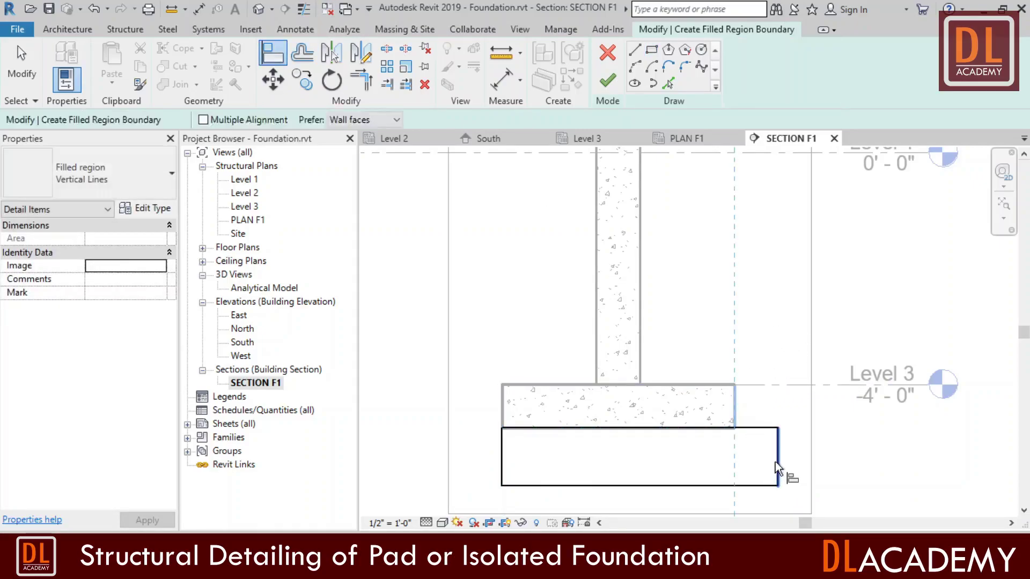
{"action": "left_click", "coordinate": [778, 474]}
Add an aligned dimension for the rectangle's height, placed to the left of the footing.
{"action": "key", "text": "d"}
{"action": "key", "text": "i"}
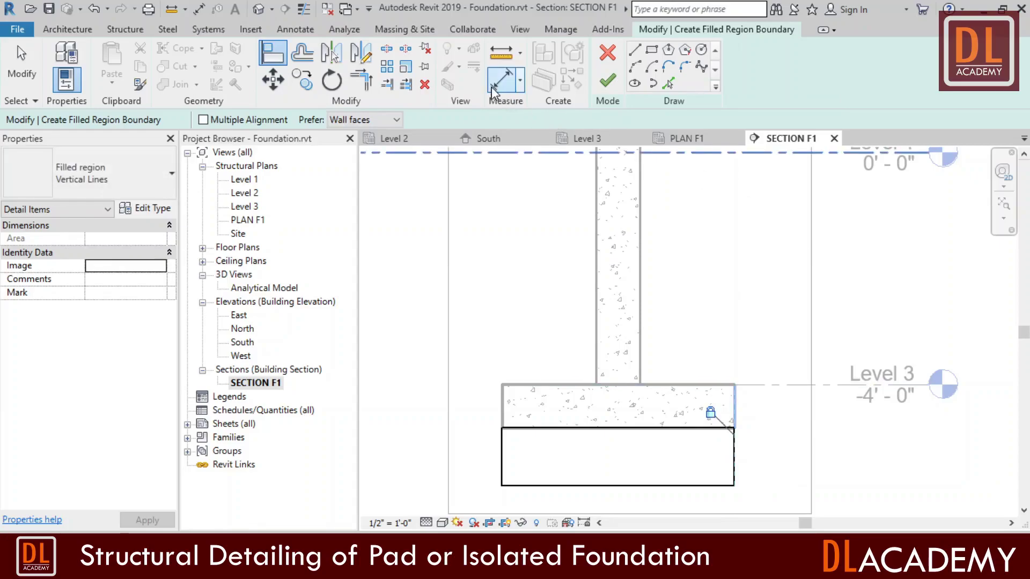
{"action": "left_click", "coordinate": [597, 428]}
{"action": "left_click", "coordinate": [608, 482]}
{"action": "scroll", "coordinate": [802, 481], "scroll_direction": "down", "scroll_amount": 1}
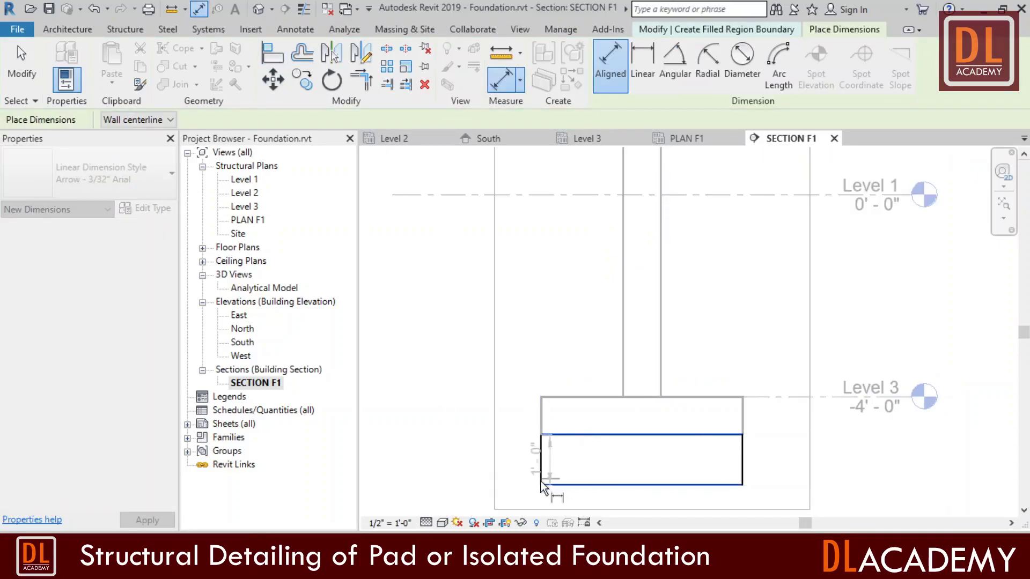
{"action": "left_click", "coordinate": [459, 482]}
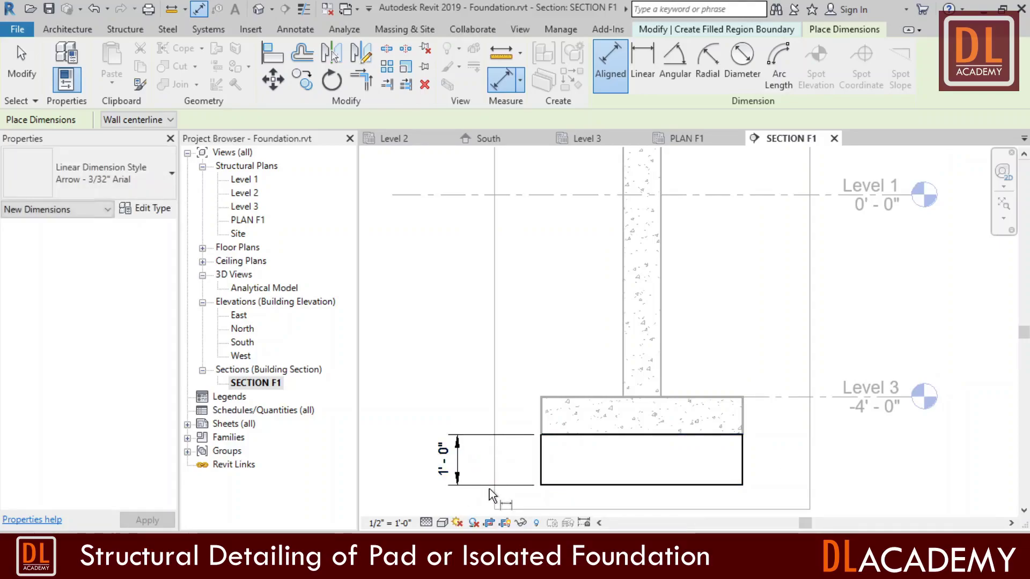
{"action": "key", "text": "Escape"}
{"action": "key", "text": "Escape"}
Set the rectangle's height to 3" by moving its bottom line, and finish the filled region boundary.
{"action": "left_click", "coordinate": [545, 484]}
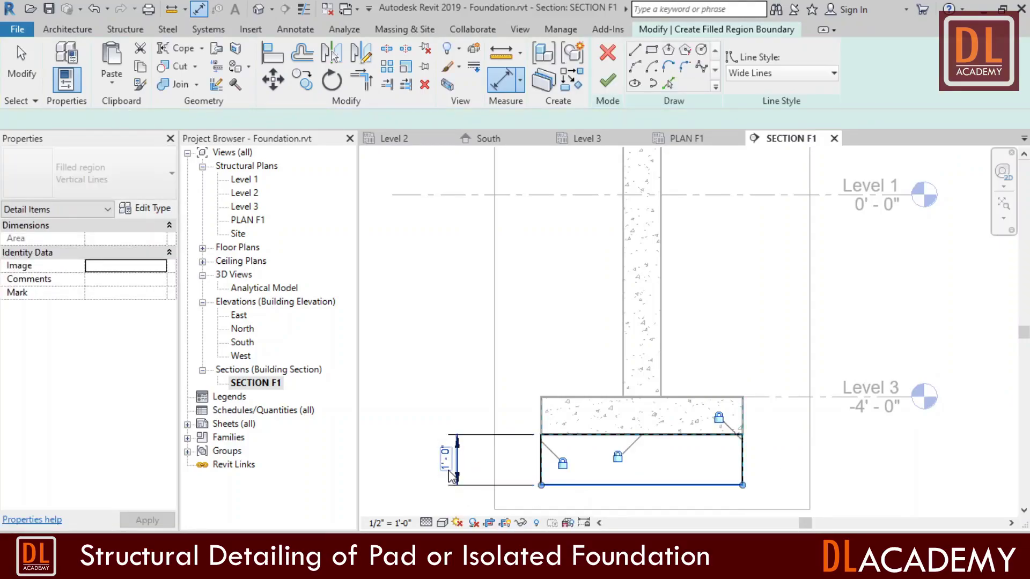
{"action": "left_click", "coordinate": [444, 459]}
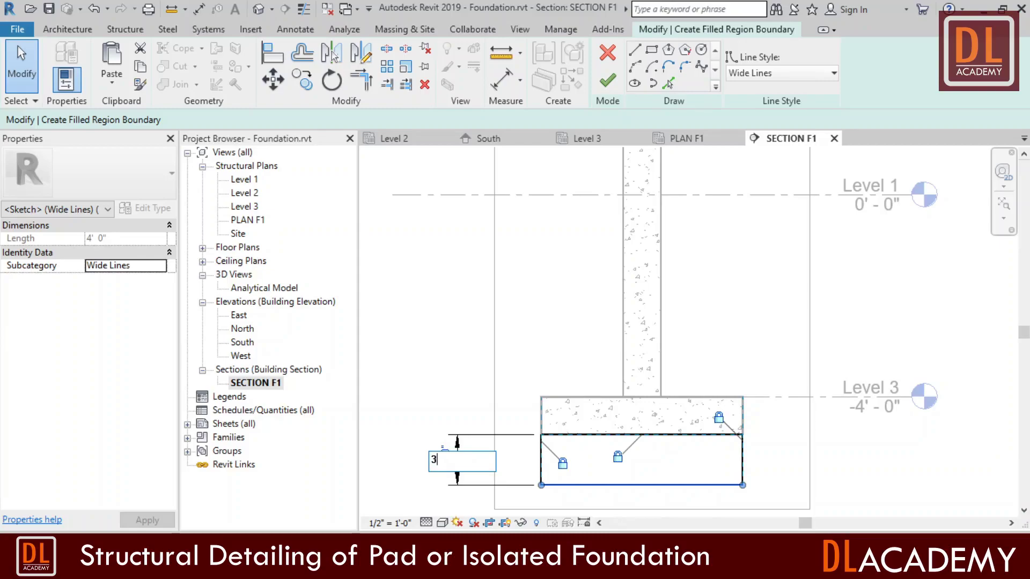
{"action": "type", "text": "3\""}
{"action": "key", "text": "Return"}
{"action": "left_click", "coordinate": [467, 379]}
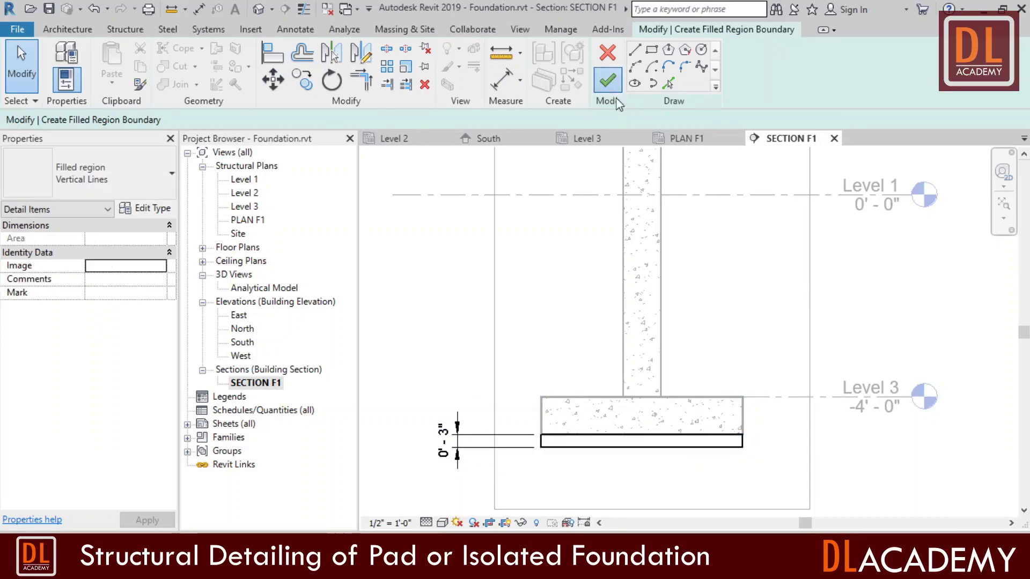
{"action": "left_click", "coordinate": [608, 80]}
{"action": "left_click", "coordinate": [642, 474]}
{"action": "scroll", "coordinate": [642, 475], "scroll_direction": "up", "scroll_amount": 3}
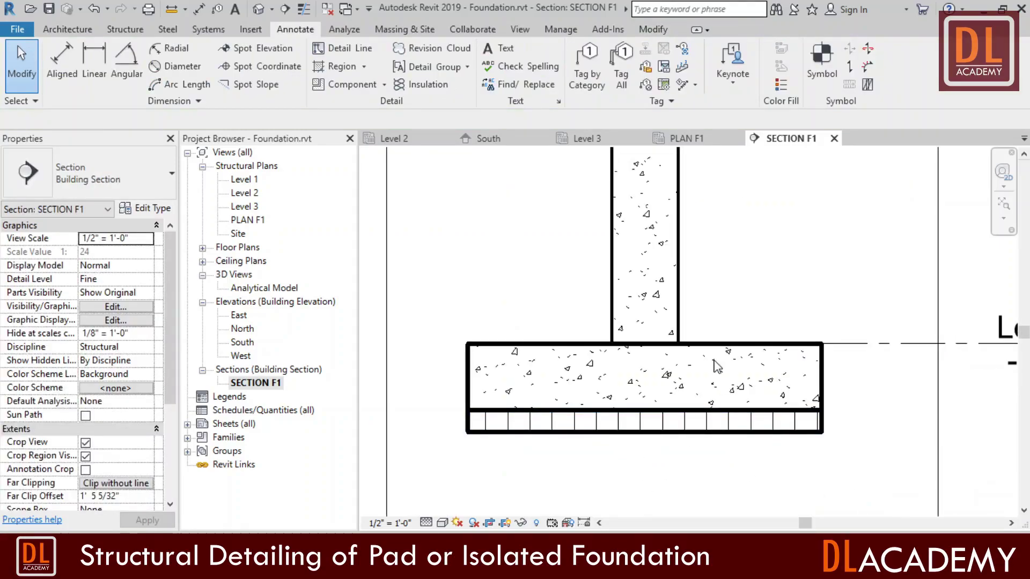
Duplicate the filled region's Vertical Lines type under the name SCREED.
{"action": "left_click", "coordinate": [670, 454]}
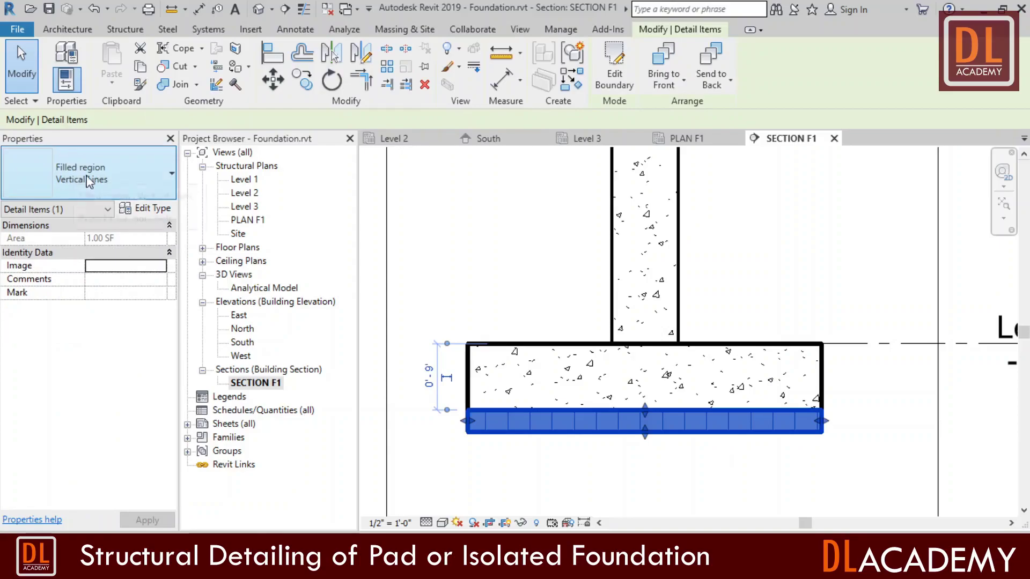
{"action": "left_click", "coordinate": [141, 208]}
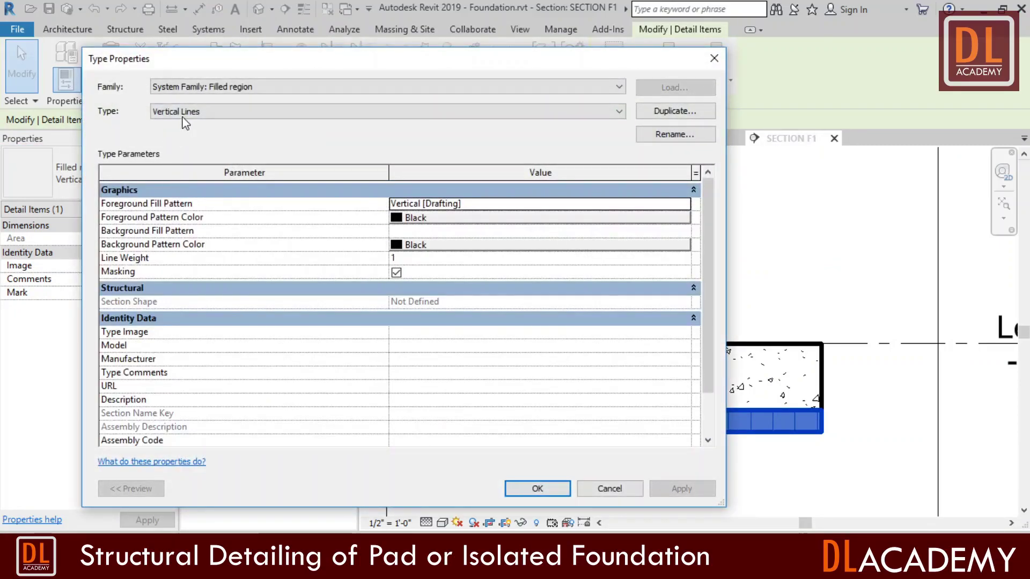
{"action": "left_click", "coordinate": [680, 111]}
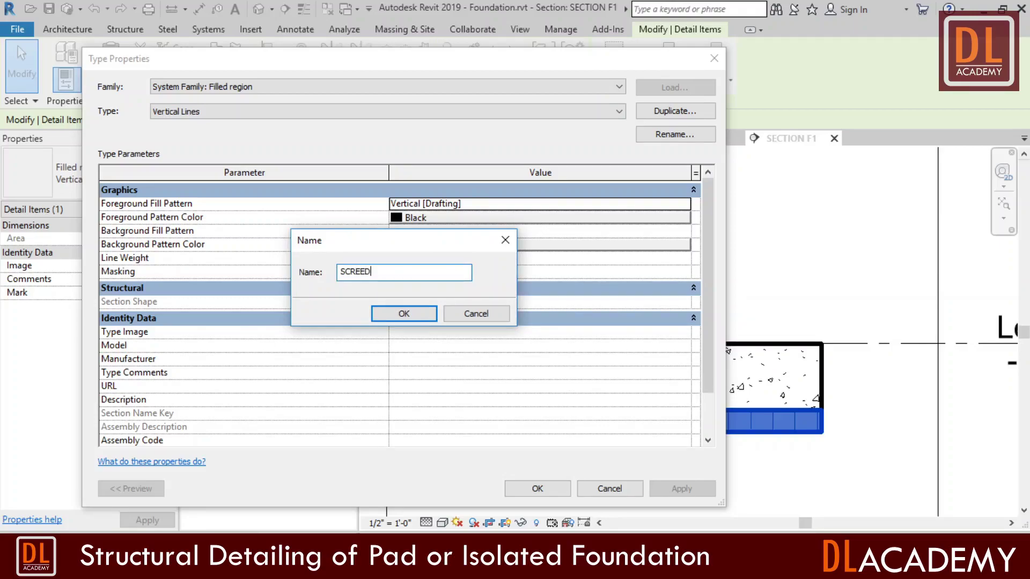
{"action": "left_click", "coordinate": [413, 318]}
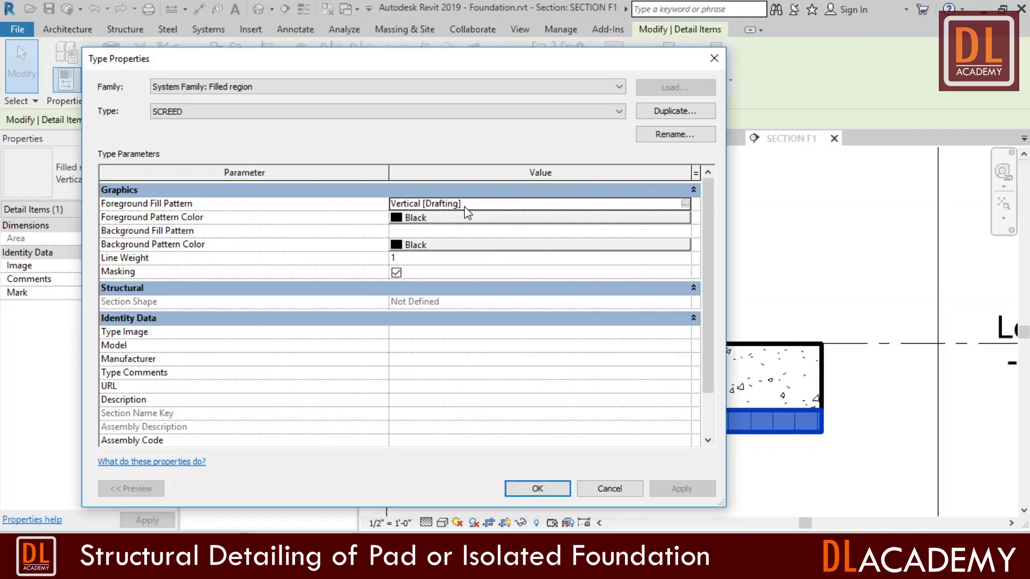
Set the SCREED type's foreground fill pattern to the Concrete drafting pattern and apply it to the region under the footing.
{"action": "left_click", "coordinate": [642, 204]}
{"action": "left_click", "coordinate": [685, 205]}
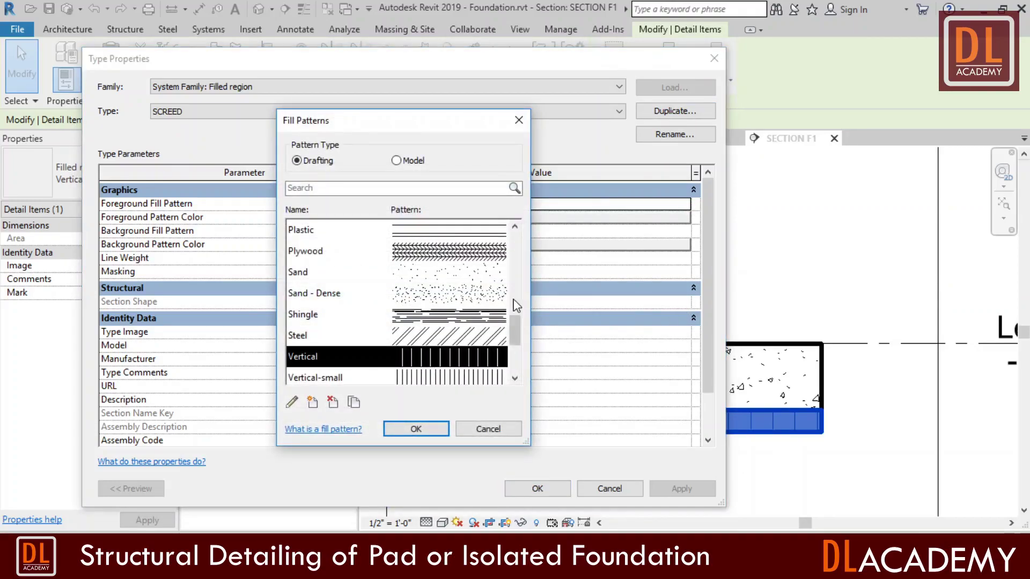
{"action": "left_click_drag", "start_coordinate": [515, 329], "coordinate": [512, 228]}
{"action": "left_click", "coordinate": [443, 294]}
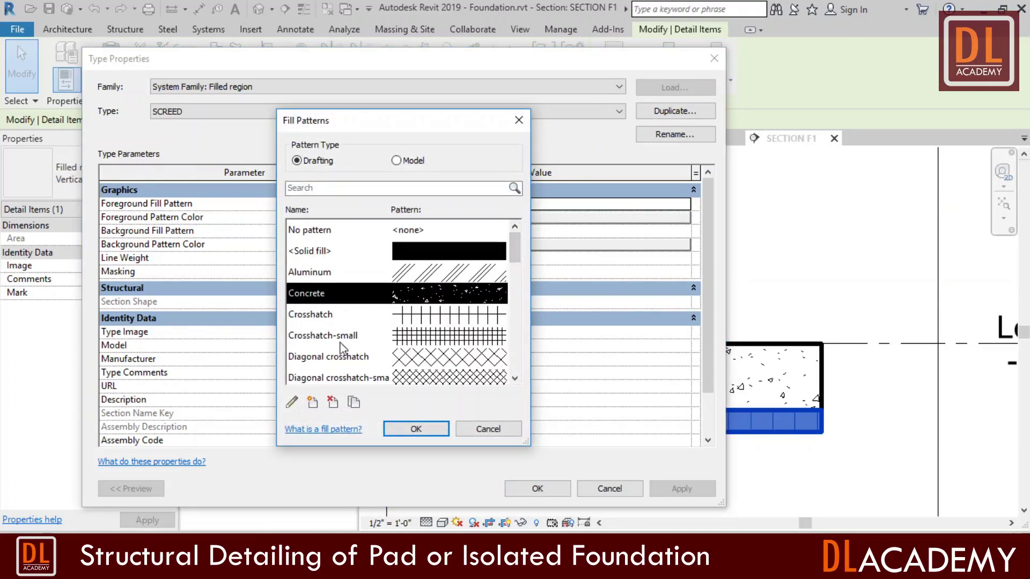
{"action": "left_click", "coordinate": [401, 433]}
{"action": "left_click", "coordinate": [535, 488]}
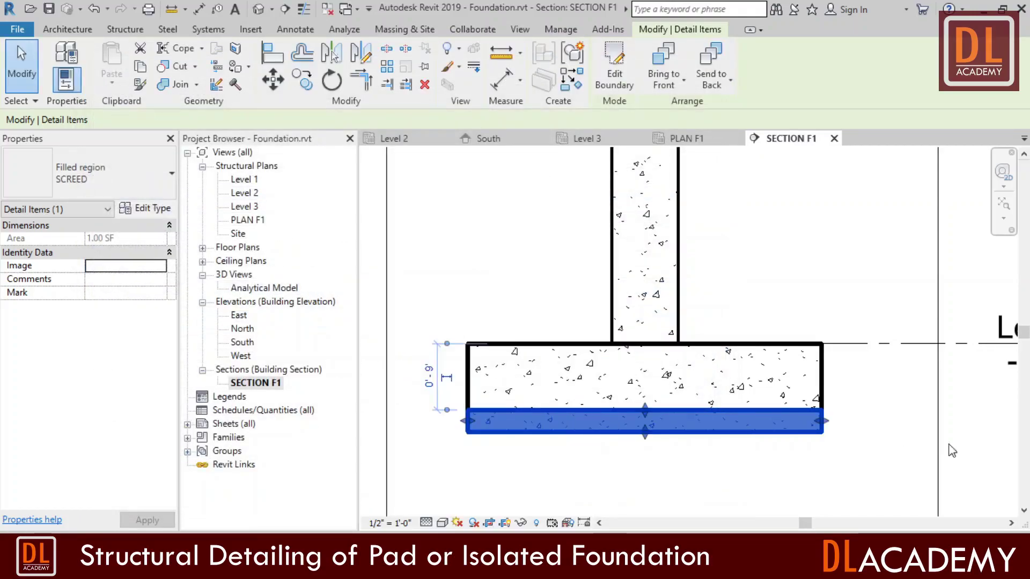
{"action": "left_click", "coordinate": [990, 451]}
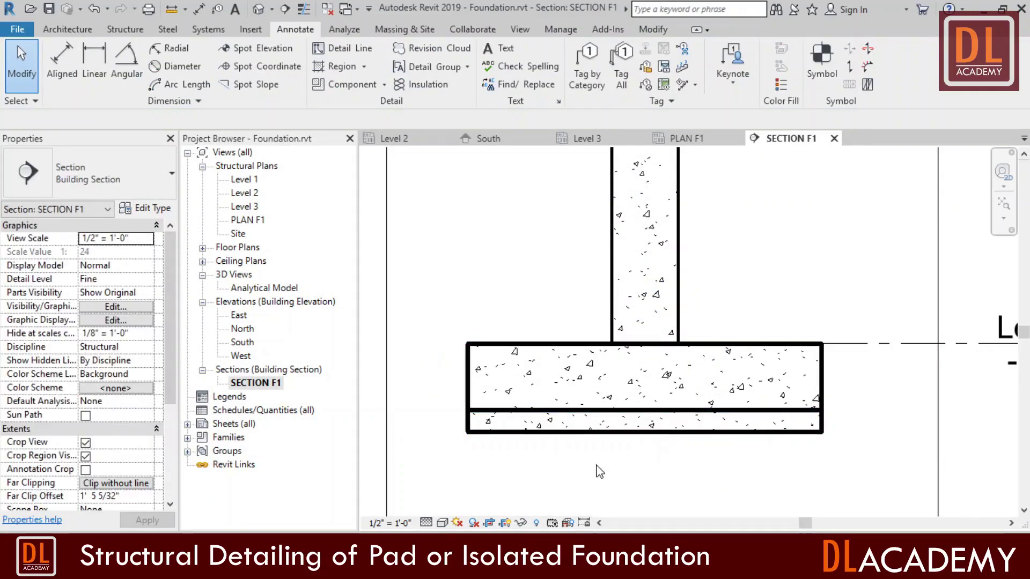
Override the column and footing graphics by category in SECTION F1 so that their foreground cut patterns are not visible.
{"action": "scroll", "coordinate": [687, 404], "scroll_direction": "down", "scroll_amount": 1}
{"action": "scroll", "coordinate": [687, 405], "scroll_direction": "up", "scroll_amount": 1}
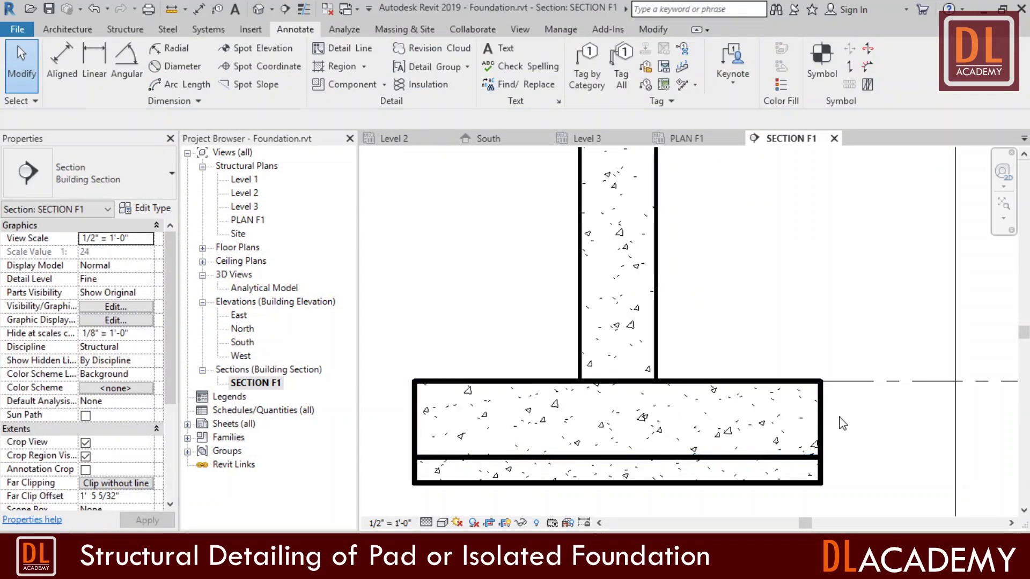
{"action": "left_click_drag", "start_coordinate": [840, 417], "coordinate": [666, 357]}
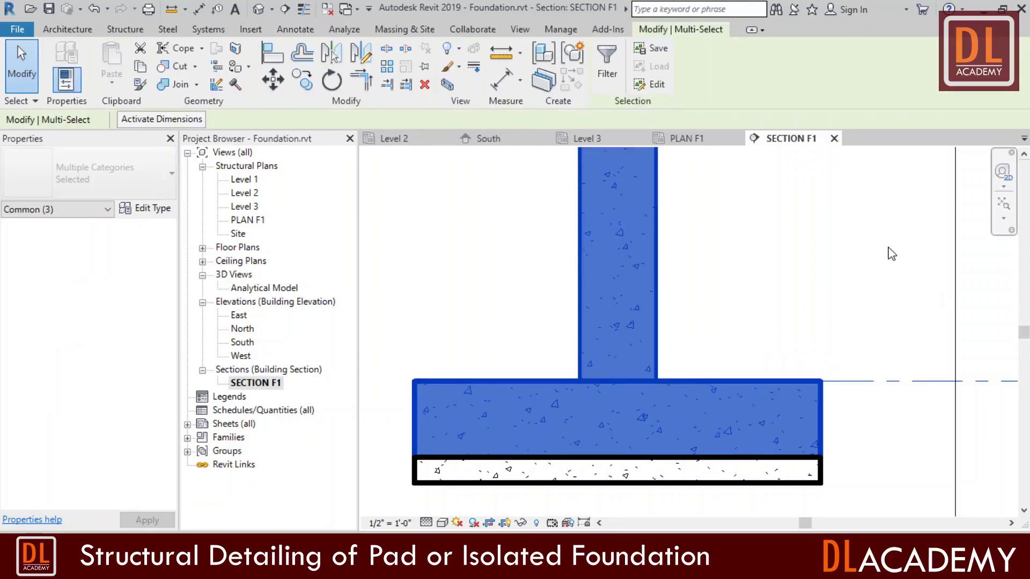
{"action": "right_click", "coordinate": [892, 252]}
{"action": "mouse_move", "coordinate": [920, 308]}
{"action": "left_click", "coordinate": [815, 318]}
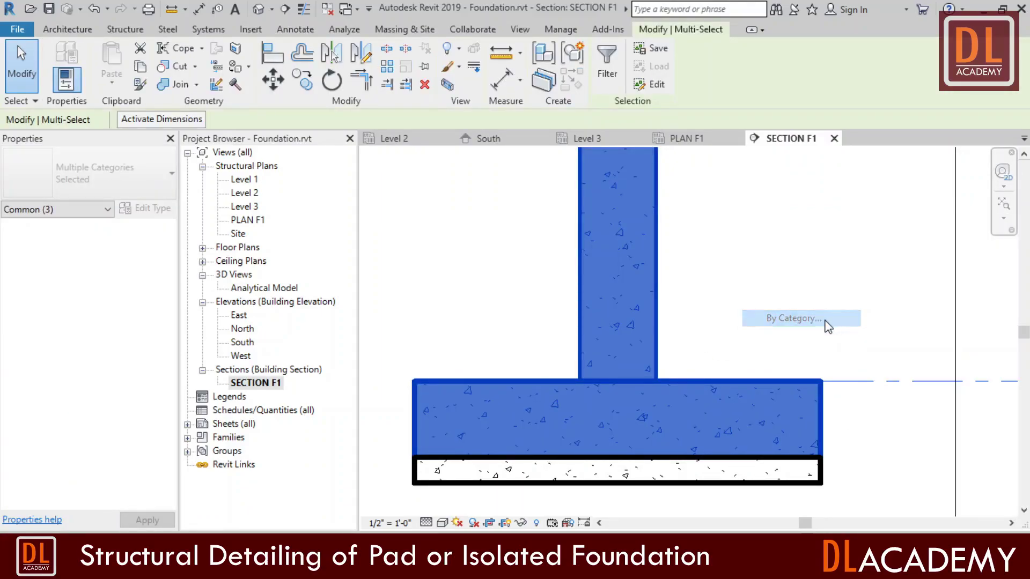
{"action": "left_click", "coordinate": [471, 323]}
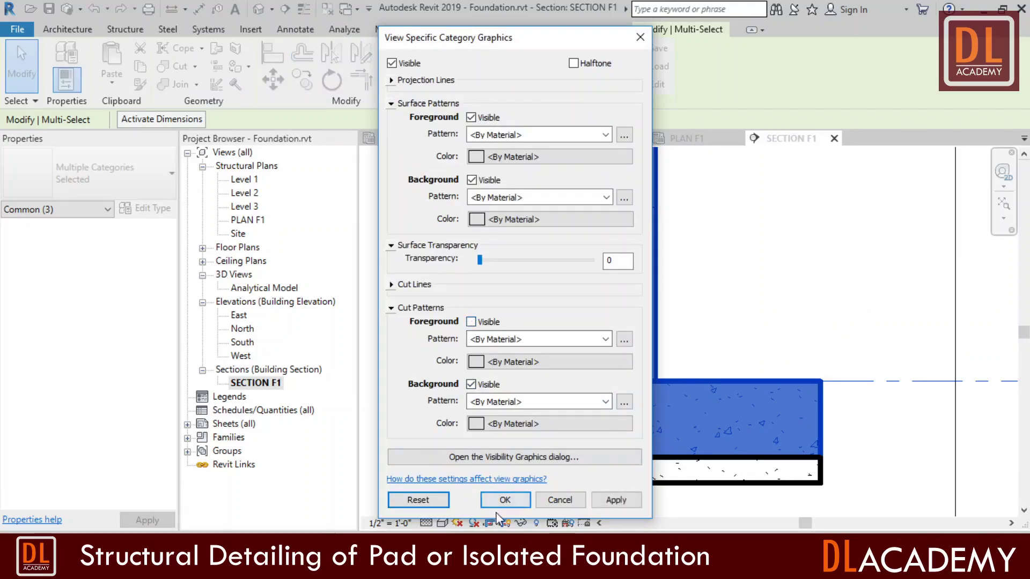
{"action": "left_click", "coordinate": [505, 500]}
{"action": "left_click", "coordinate": [929, 411]}
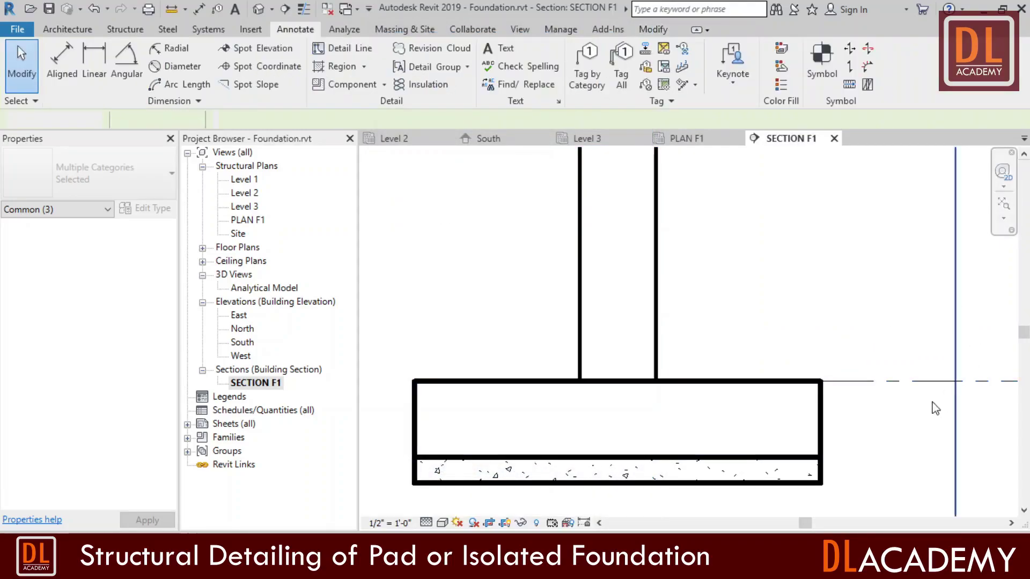
Override the structural column graphics by category in PLAN F1 so that the foreground cut pattern is not visible.
{"action": "left_click", "coordinate": [708, 139]}
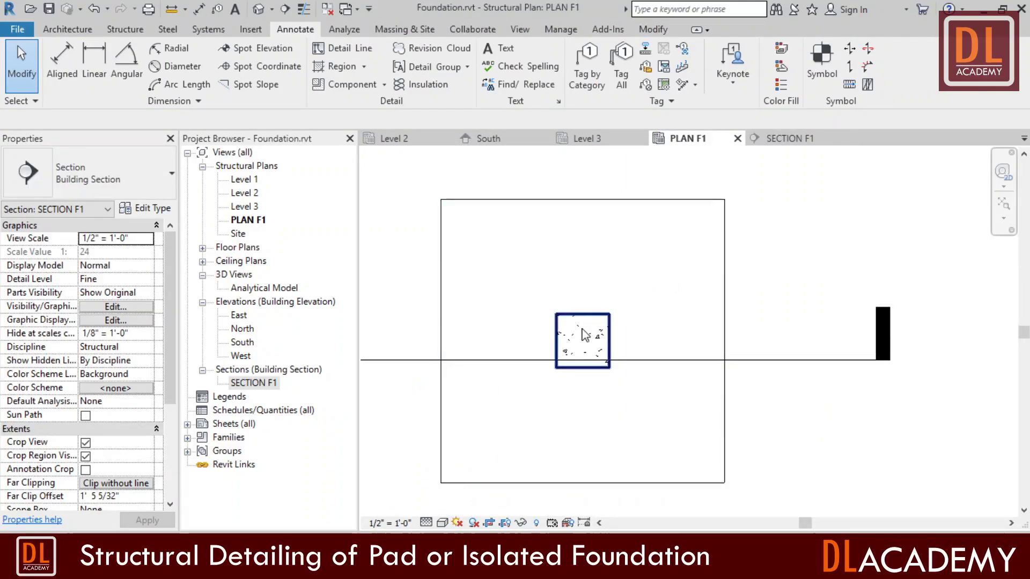
{"action": "left_click", "coordinate": [645, 313]}
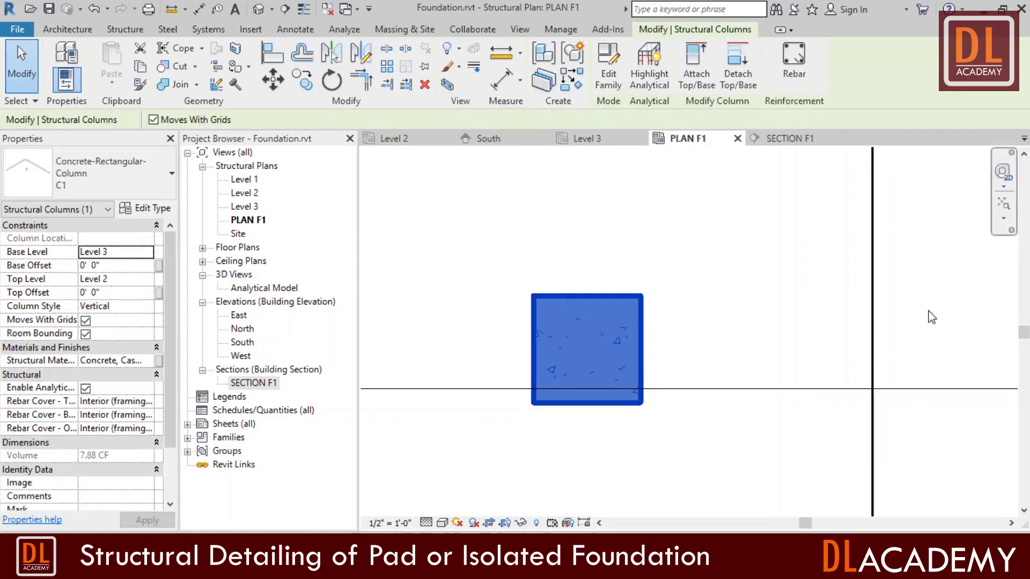
{"action": "right_click", "coordinate": [804, 177]}
{"action": "mouse_move", "coordinate": [880, 301]}
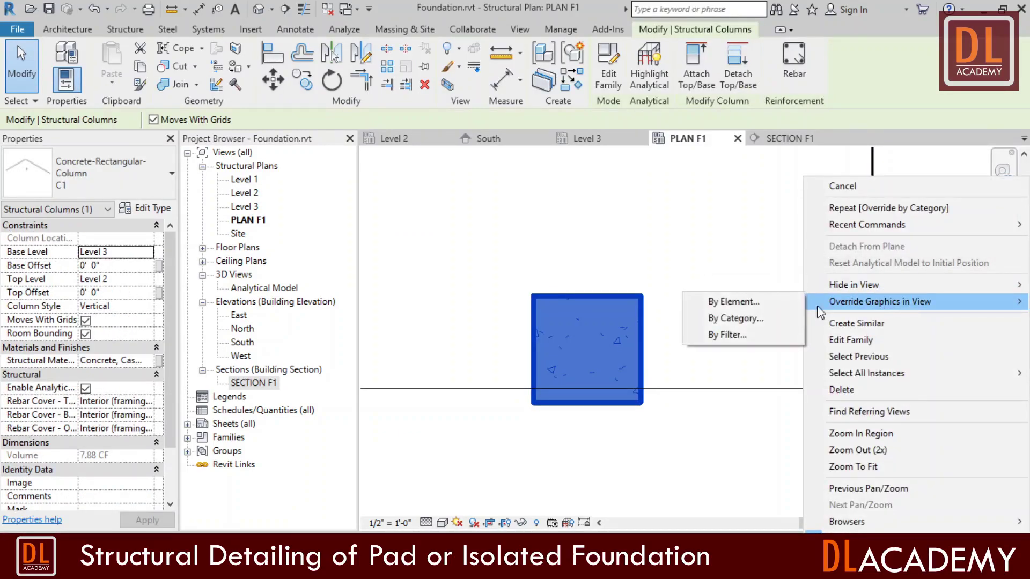
{"action": "left_click", "coordinate": [770, 315]}
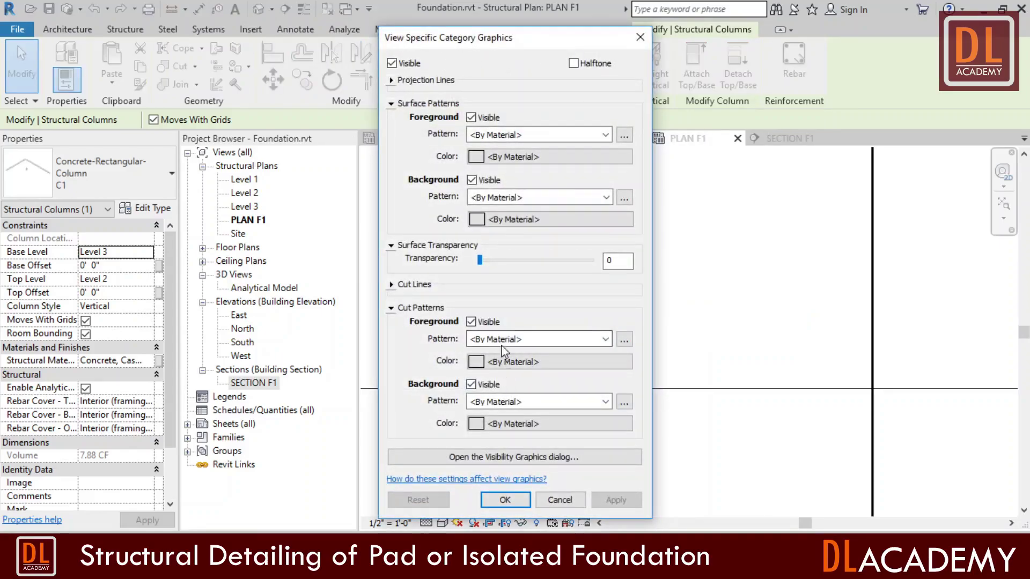
{"action": "left_click", "coordinate": [501, 322]}
{"action": "left_click", "coordinate": [505, 500]}
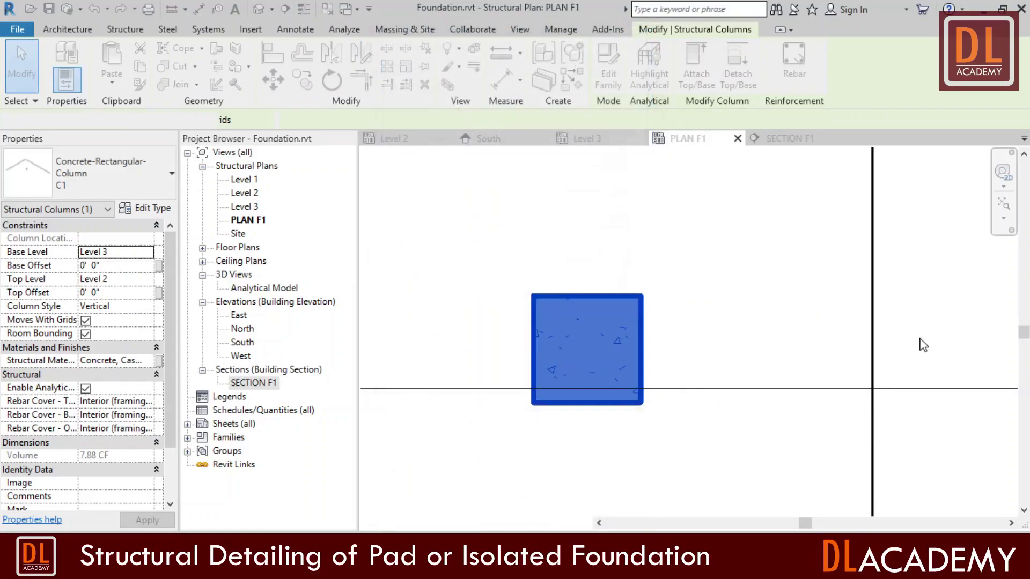
{"action": "left_click", "coordinate": [958, 401]}
Hide the section line element in the PLAN F1 view.
{"action": "scroll", "coordinate": [869, 394], "scroll_direction": "down", "scroll_amount": 2}
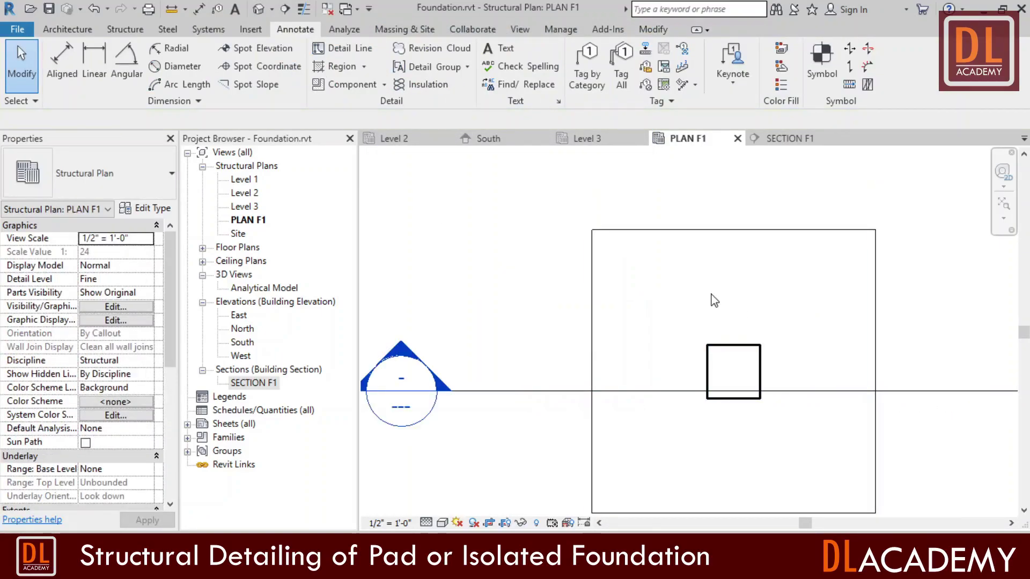
{"action": "scroll", "coordinate": [536, 224], "scroll_direction": "down", "scroll_amount": 2}
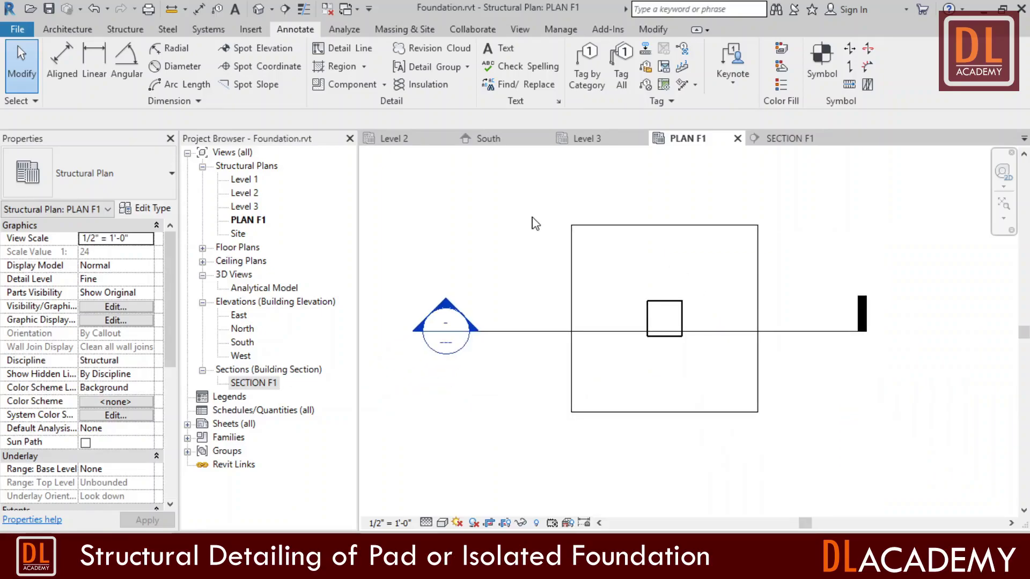
{"action": "left_click", "coordinate": [800, 339]}
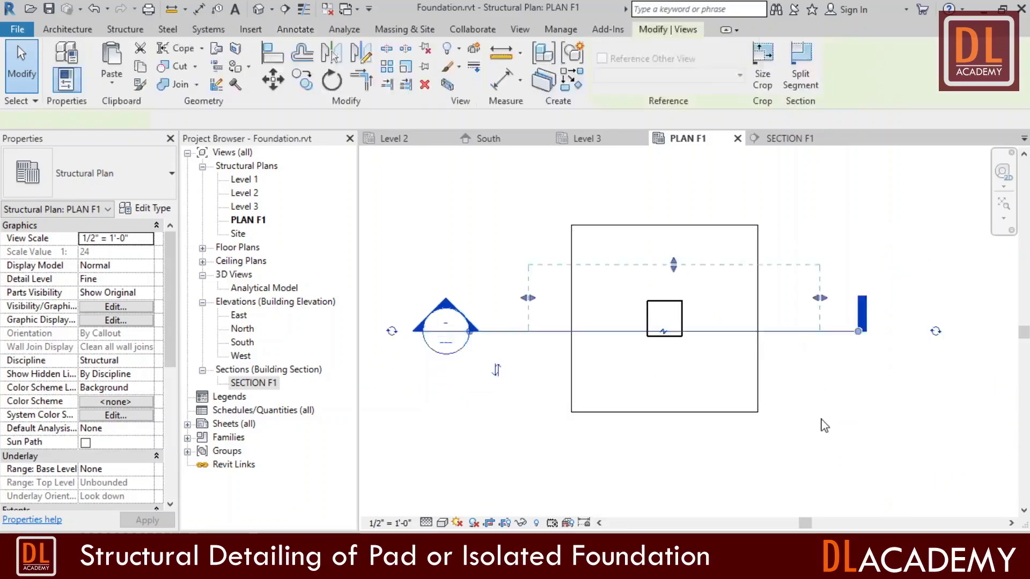
{"action": "right_click", "coordinate": [821, 417]}
{"action": "mouse_move", "coordinate": [885, 154]}
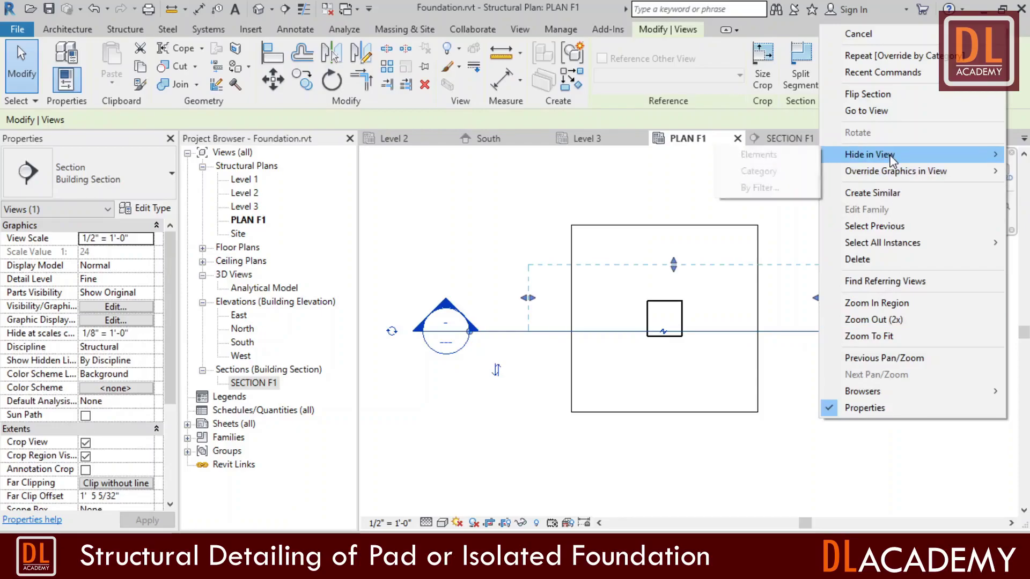
{"action": "left_click", "coordinate": [794, 155]}
In SECTION F1, raise the lower edge of the crop region to just below the screed layer.
{"action": "left_click", "coordinate": [794, 140]}
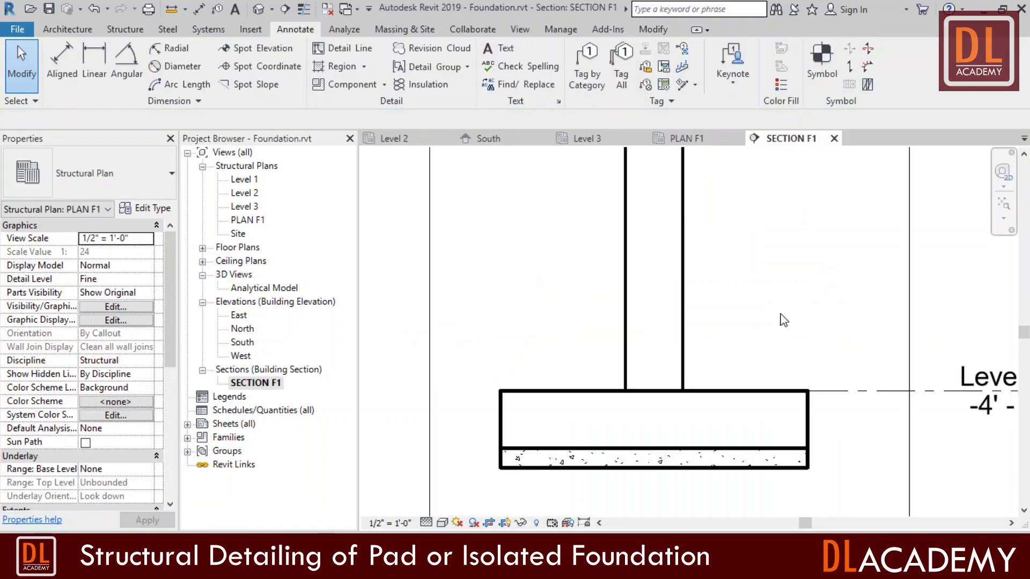
{"action": "scroll", "coordinate": [605, 325], "scroll_direction": "down", "scroll_amount": 1}
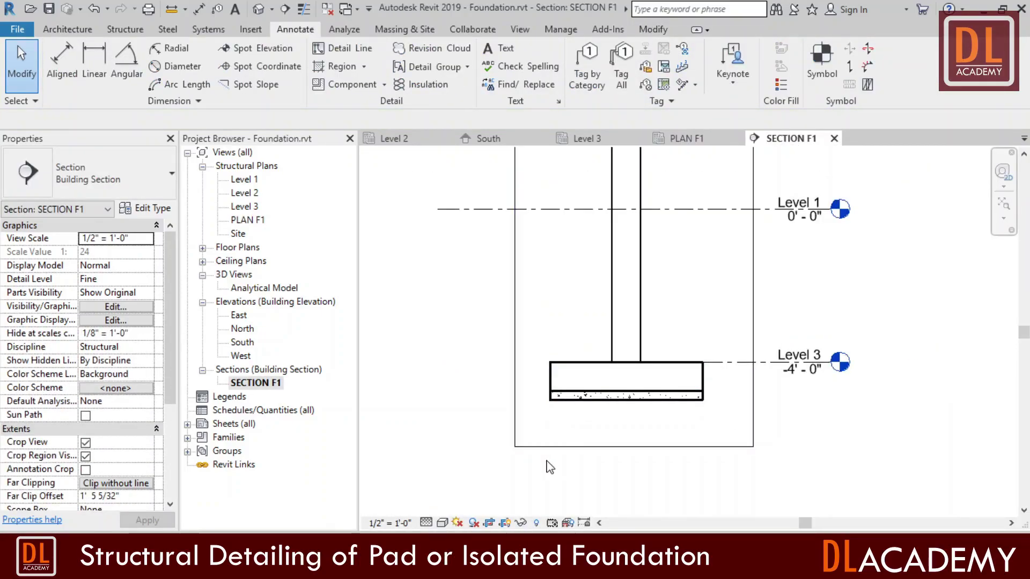
{"action": "left_click", "coordinate": [570, 448]}
{"action": "left_click_drag", "start_coordinate": [634, 447], "coordinate": [638, 407]}
{"action": "left_click", "coordinate": [621, 459]}
{"action": "scroll", "coordinate": [622, 492], "scroll_direction": "down", "scroll_amount": 1}
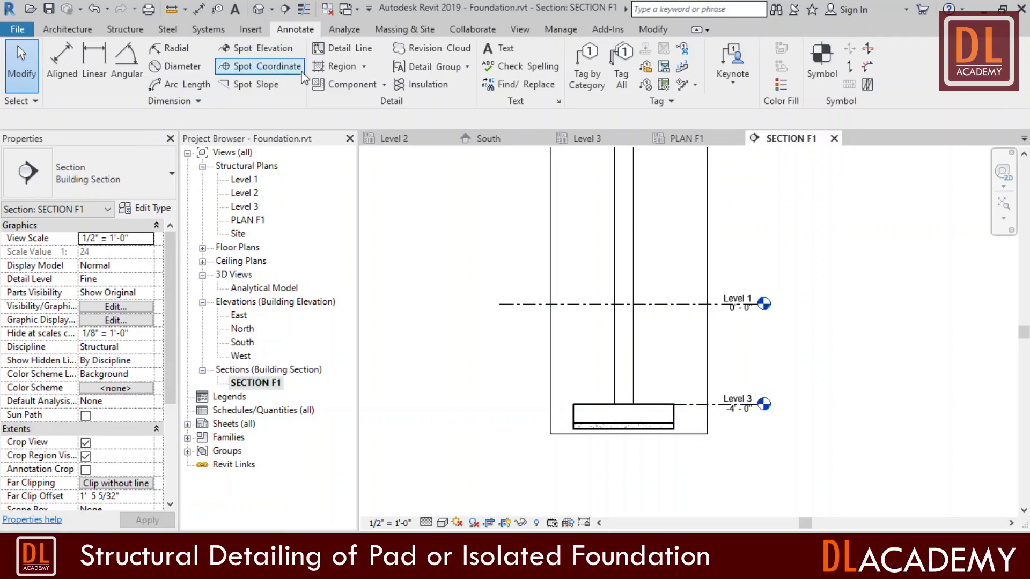
Draw Thin Lines detail lines along Level 1 from both column faces outward, extending about 3' on the left and to the crop boundary on the right.
{"action": "left_click", "coordinate": [350, 50]}
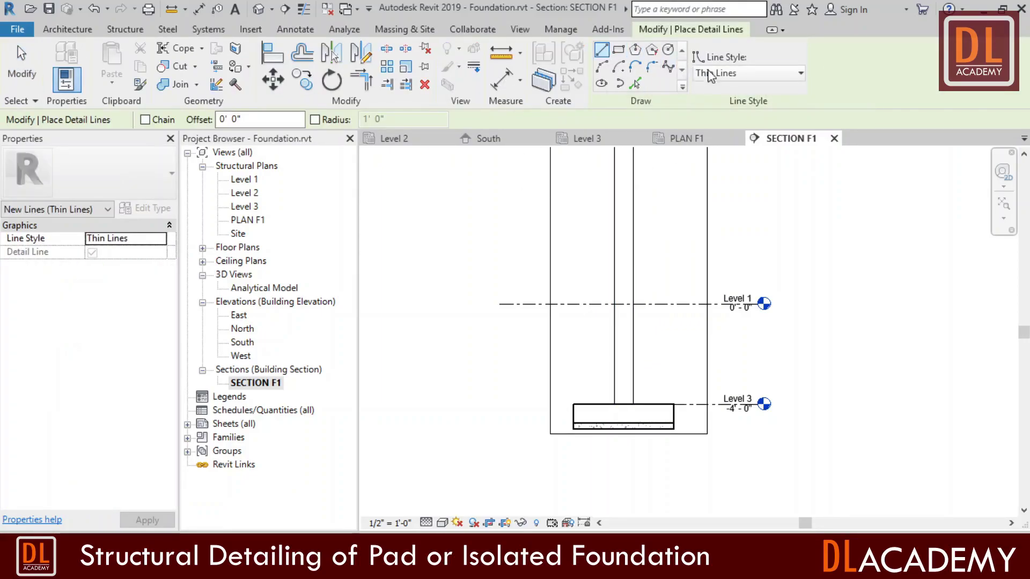
{"action": "scroll", "coordinate": [578, 342], "scroll_direction": "up", "scroll_amount": 2}
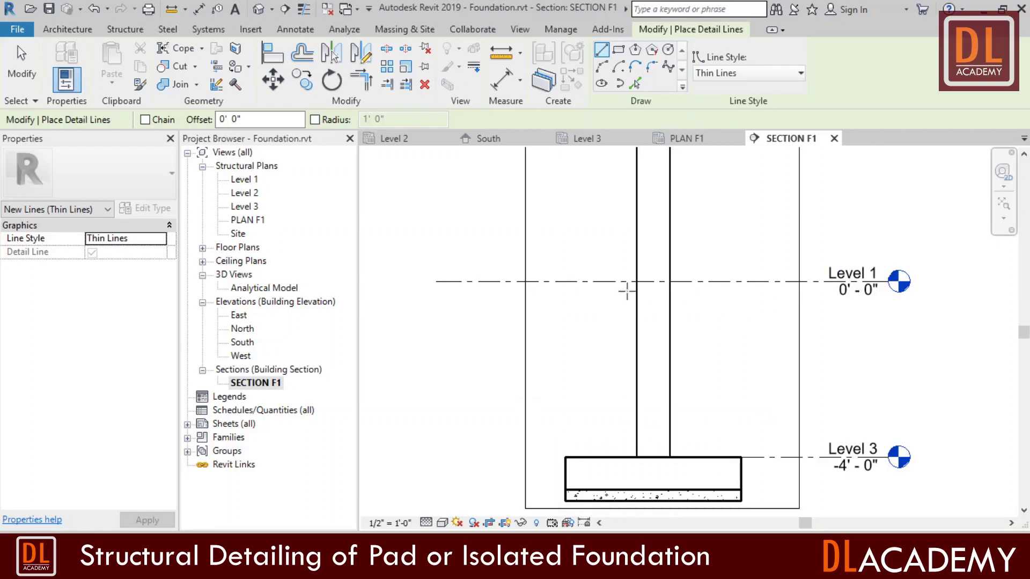
{"action": "scroll", "coordinate": [629, 283], "scroll_direction": "up", "scroll_amount": 2}
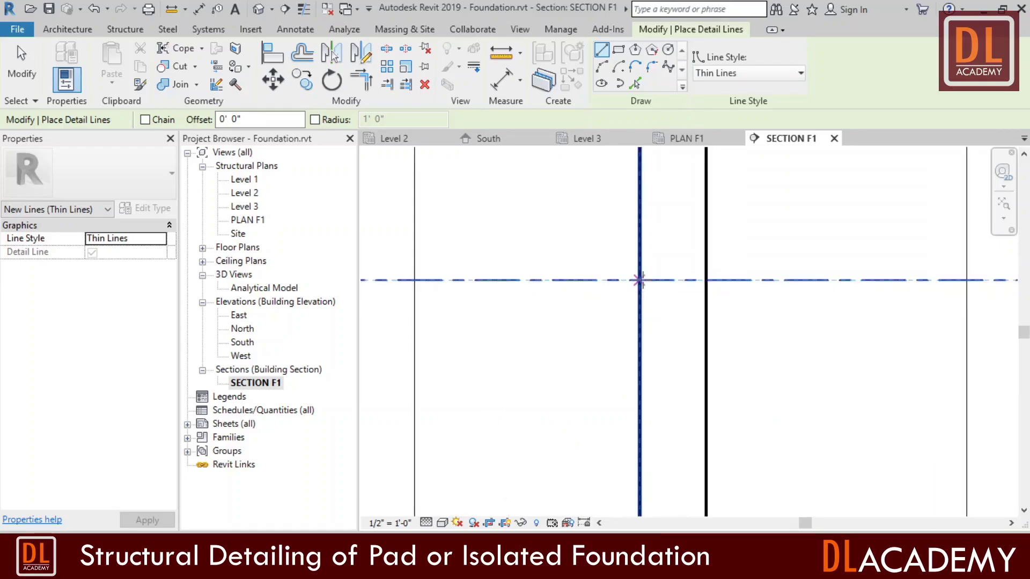
{"action": "left_click", "coordinate": [640, 280]}
{"action": "scroll", "coordinate": [616, 317], "scroll_direction": "down", "scroll_amount": 2}
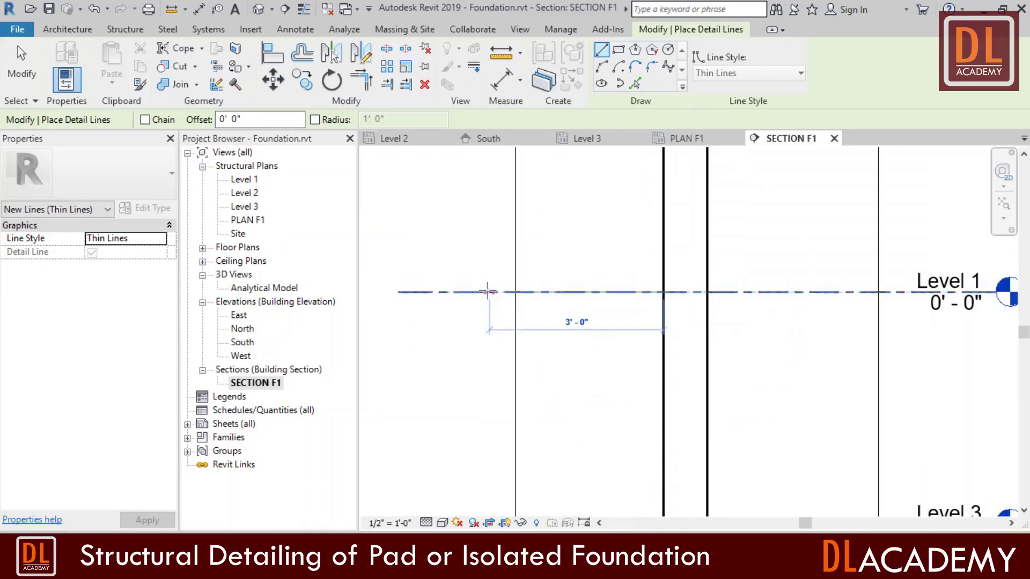
{"action": "left_click", "coordinate": [490, 291]}
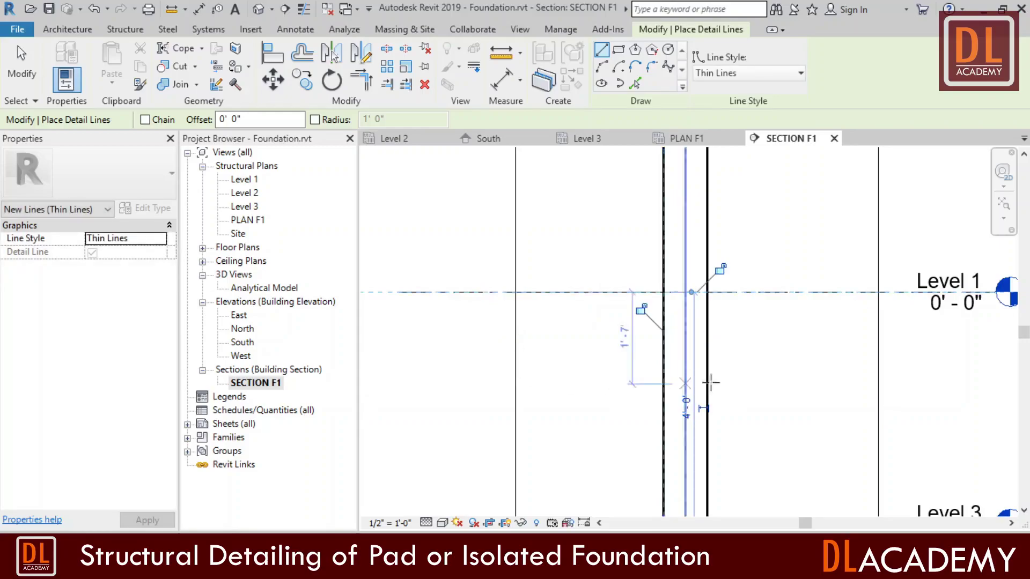
{"action": "left_click", "coordinate": [707, 292]}
{"action": "left_click", "coordinate": [878, 292]}
{"action": "scroll", "coordinate": [545, 351], "scroll_direction": "down", "scroll_amount": 3}
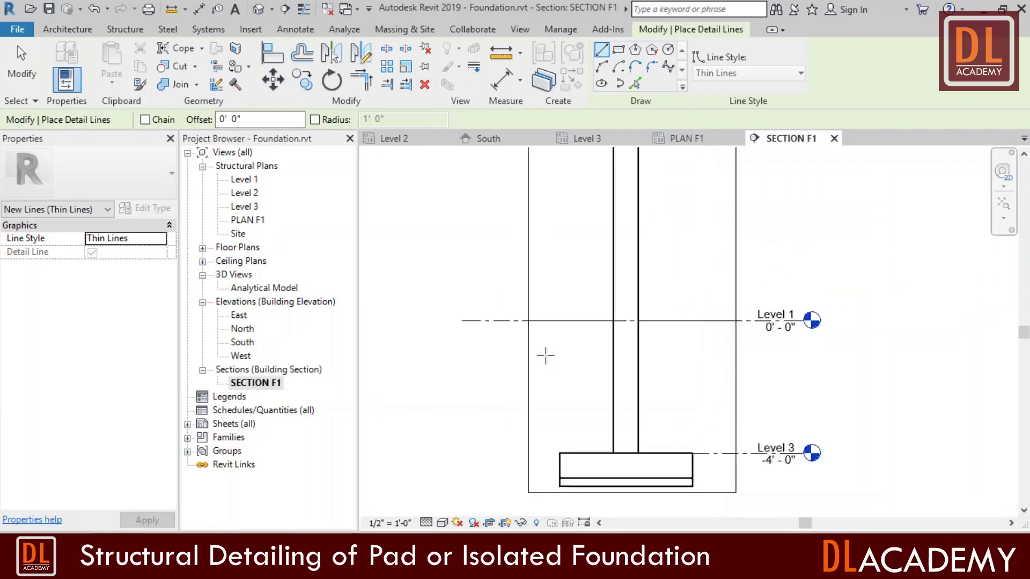
{"action": "scroll", "coordinate": [697, 453], "scroll_direction": "down", "scroll_amount": 3}
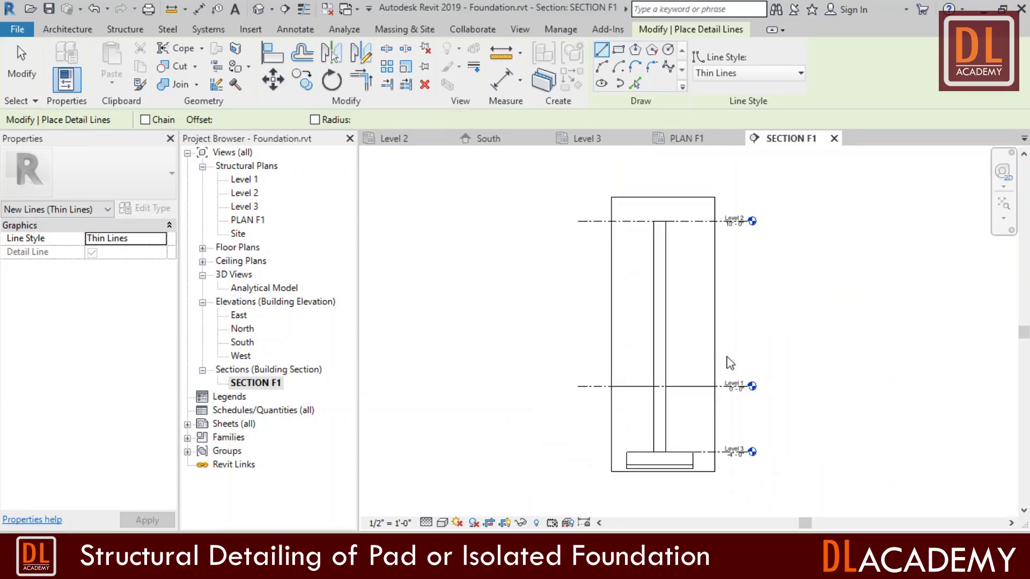
{"action": "key", "text": "Escape"}
{"action": "key", "text": "Escape"}
Hide the levels by category in the SECTION F1 view.
{"action": "left_click", "coordinate": [702, 386]}
{"action": "right_click", "coordinate": [877, 305]}
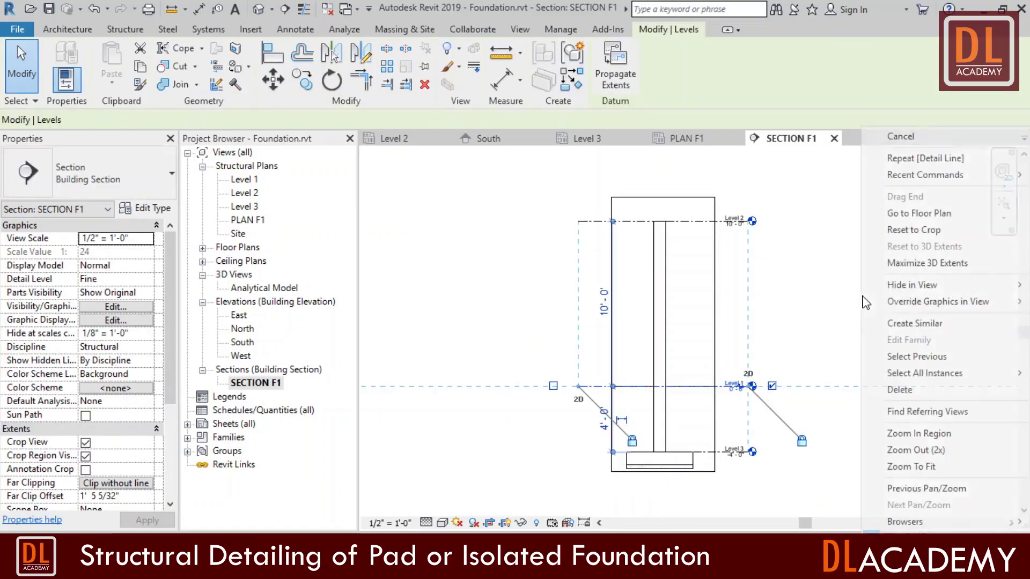
{"action": "mouse_move", "coordinate": [893, 285]}
{"action": "left_click", "coordinate": [840, 308]}
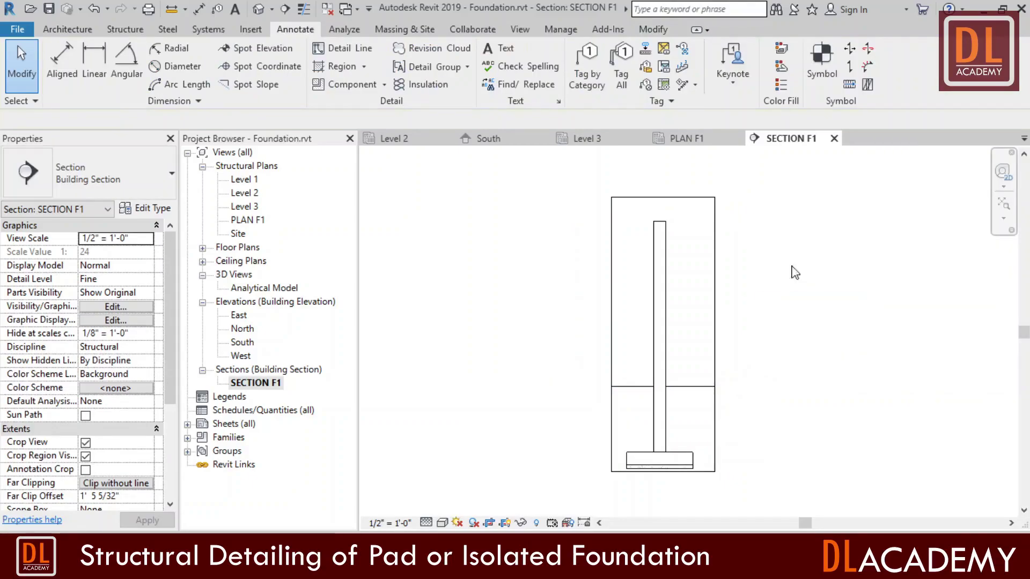
Load the M_Break Line.rfa detail family from the US Metric library's Detail Items, Div 01-General folder.
{"action": "scroll", "coordinate": [687, 403], "scroll_direction": "up", "scroll_amount": 5}
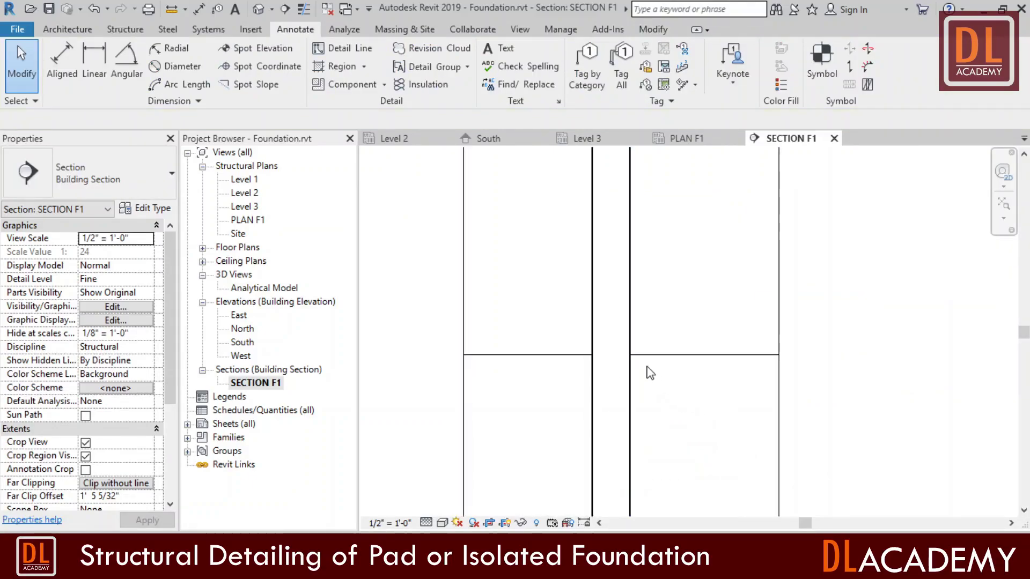
{"action": "scroll", "coordinate": [652, 386], "scroll_direction": "down", "scroll_amount": 2}
{"action": "scroll", "coordinate": [649, 455], "scroll_direction": "down", "scroll_amount": 1}
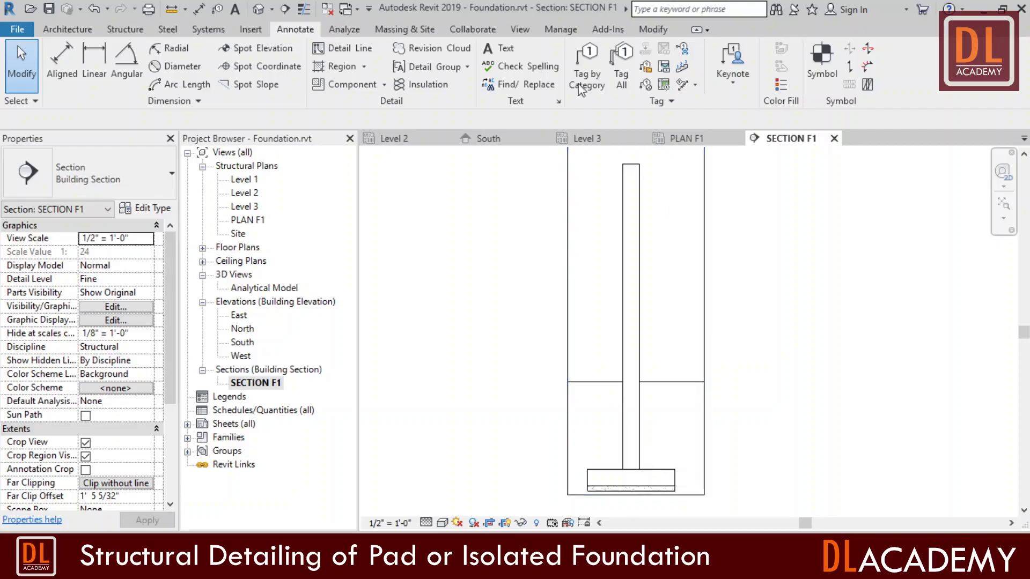
{"action": "left_click", "coordinate": [251, 29]}
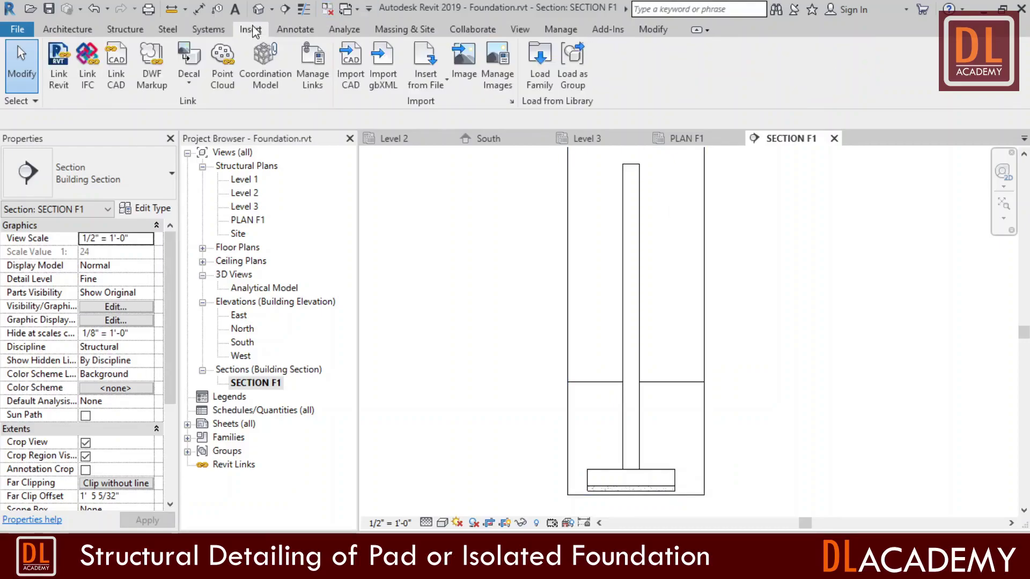
{"action": "left_click", "coordinate": [540, 65]}
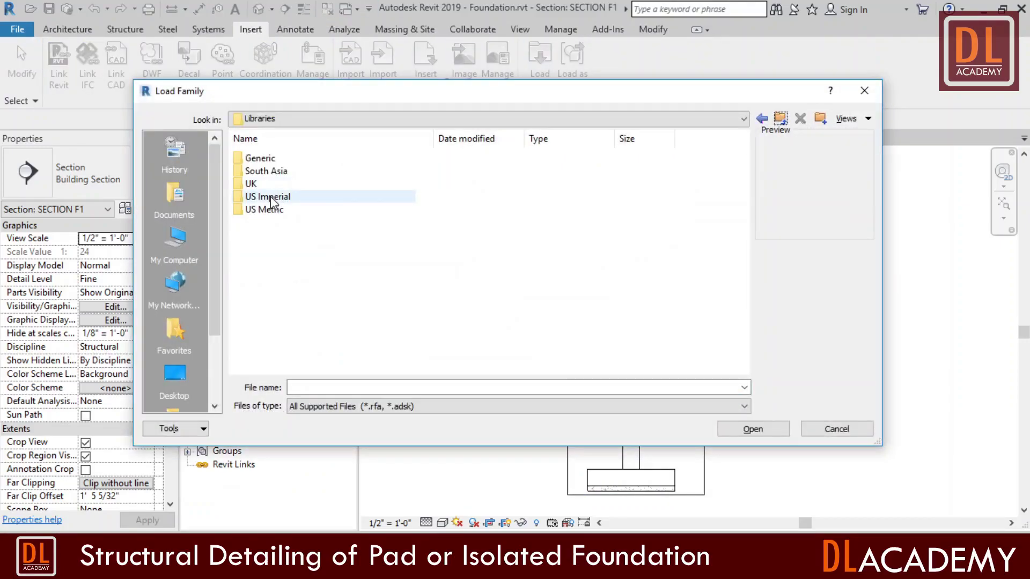
{"action": "double_click", "coordinate": [266, 209]}
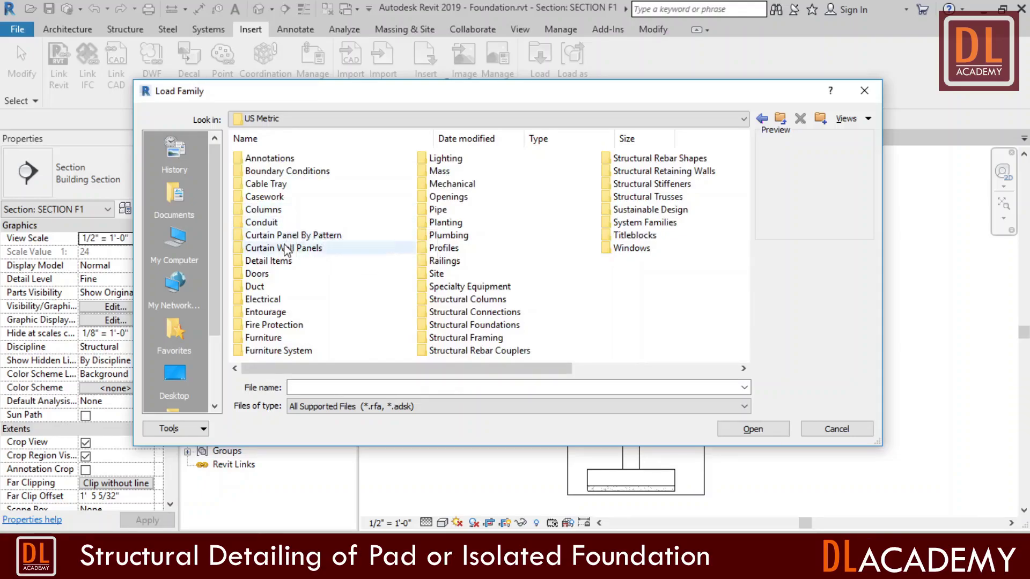
{"action": "double_click", "coordinate": [303, 261]}
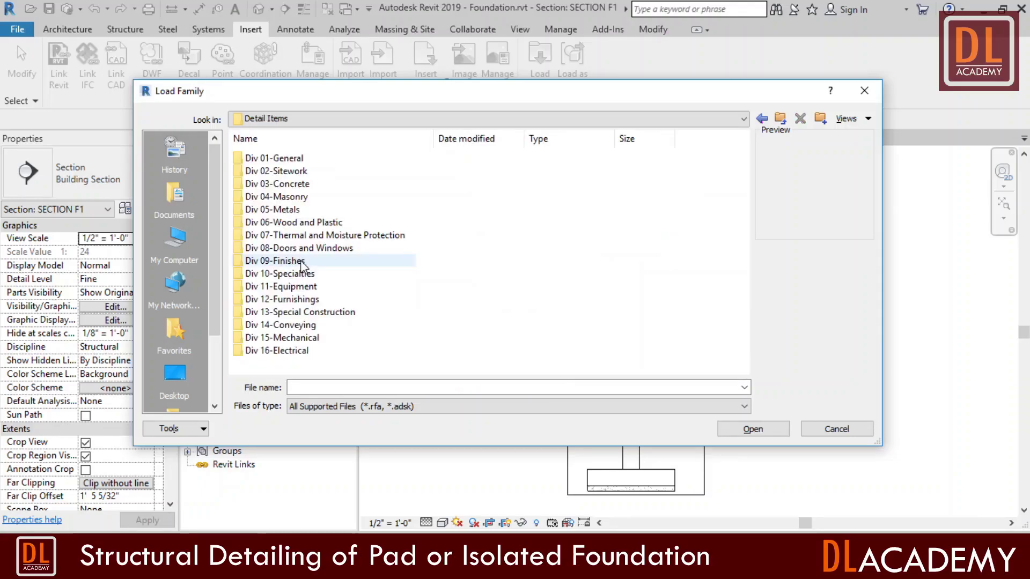
{"action": "double_click", "coordinate": [274, 158]}
{"action": "left_click", "coordinate": [279, 158]}
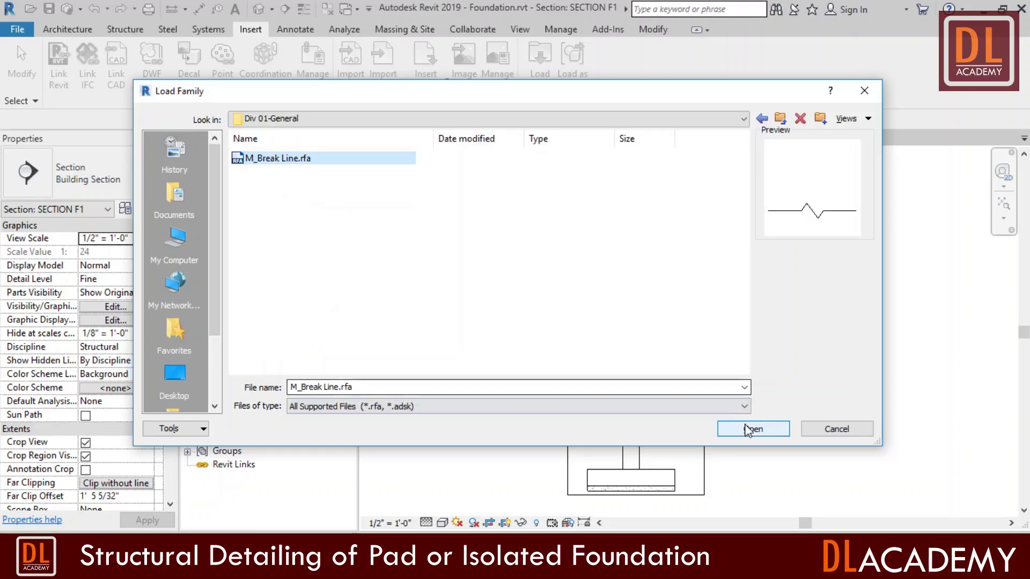
{"action": "left_click", "coordinate": [773, 429]}
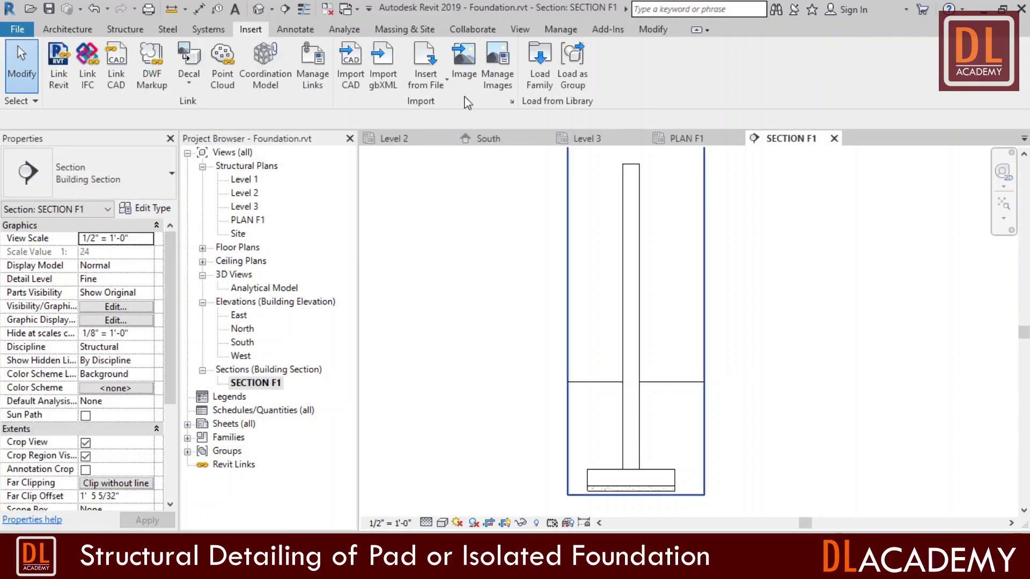
Place an M_Break Line detail component centred on the column, about 11" above the ground line.
{"action": "left_click", "coordinate": [295, 29]}
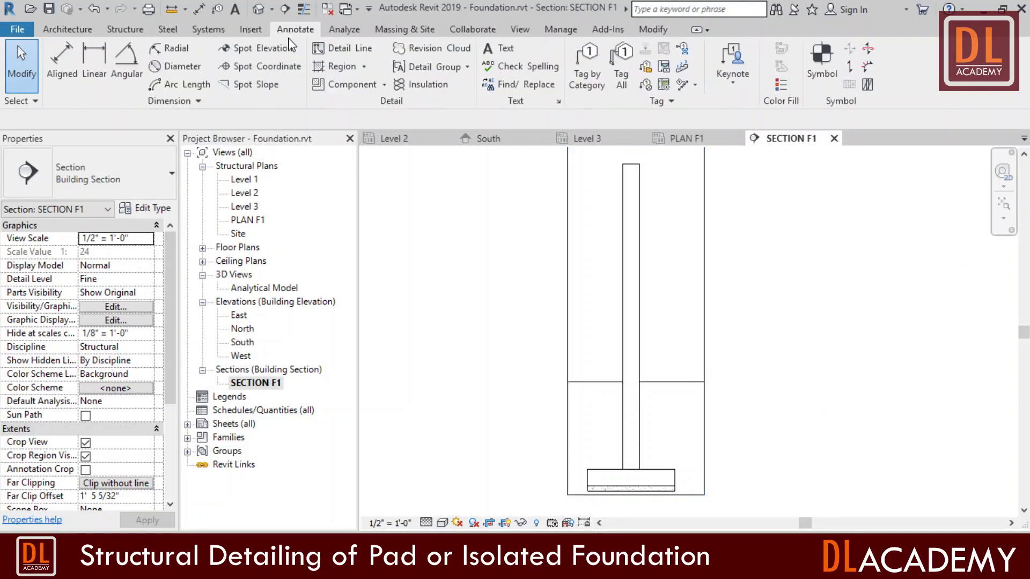
{"action": "left_click", "coordinate": [362, 89]}
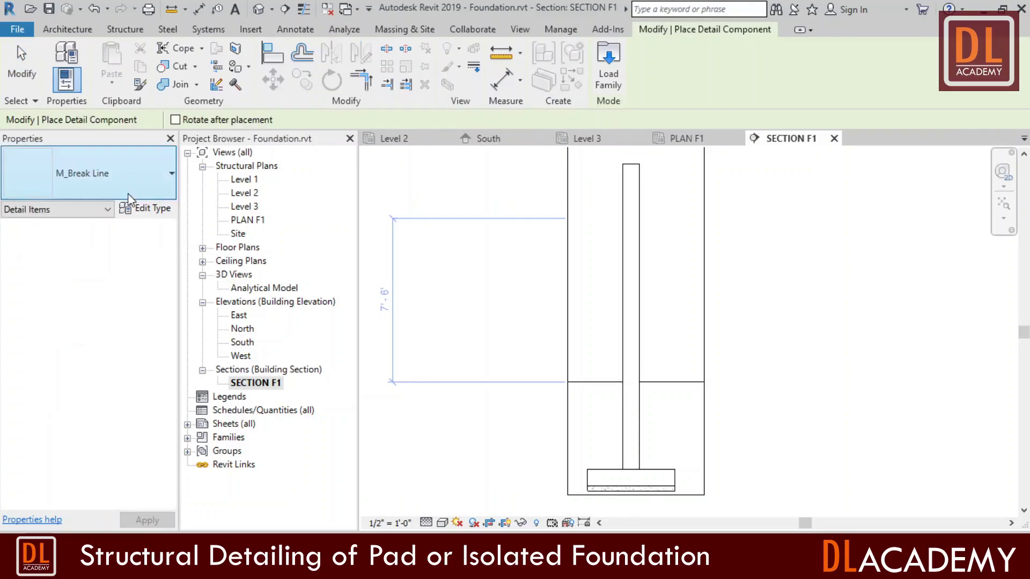
{"action": "scroll", "coordinate": [633, 358], "scroll_direction": "up", "scroll_amount": 5}
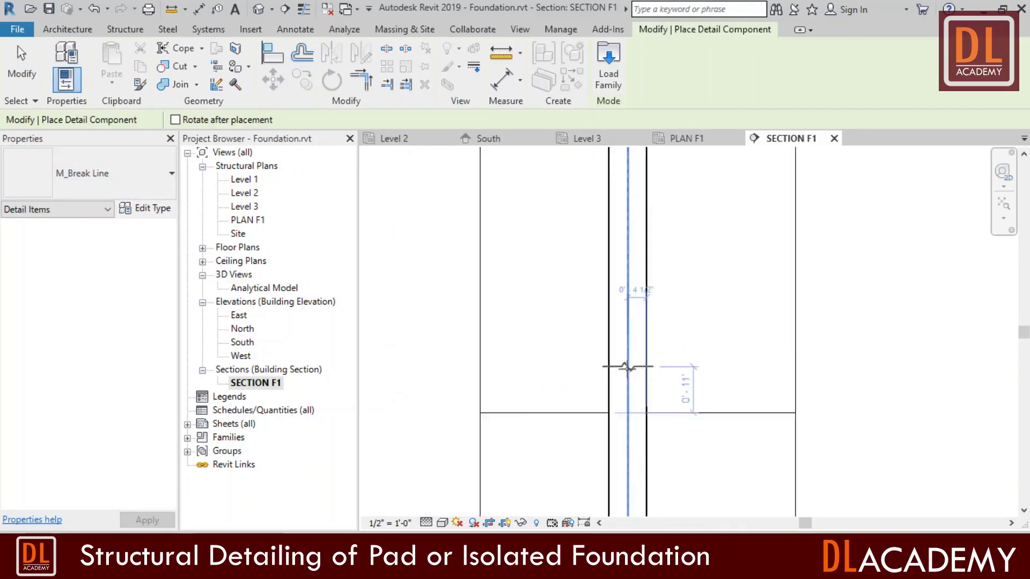
{"action": "left_click", "coordinate": [633, 366]}
{"action": "scroll", "coordinate": [713, 384], "scroll_direction": "down", "scroll_amount": 2}
{"action": "key", "text": "Escape"}
{"action": "key", "text": "Escape"}
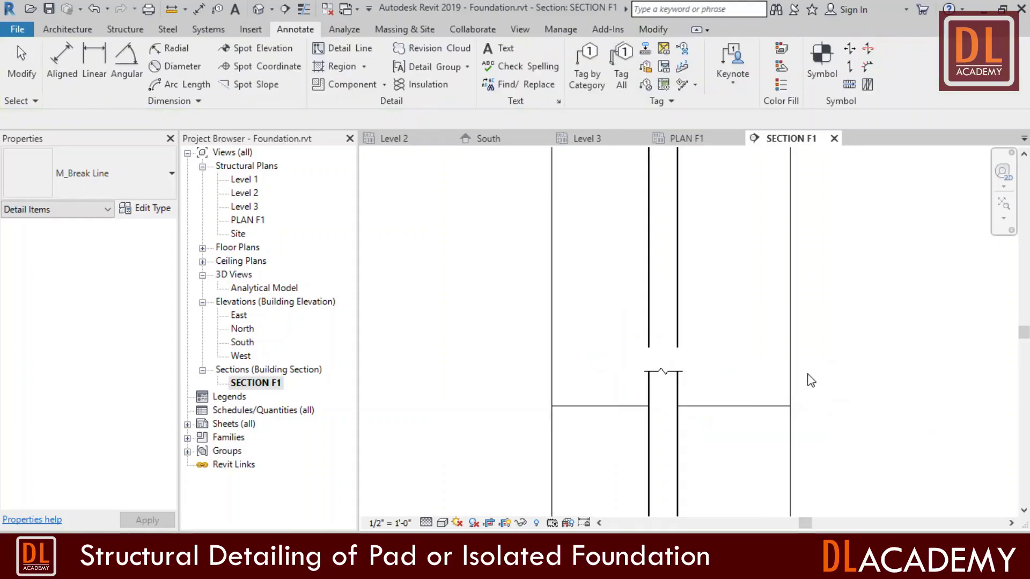
Lower the upper edge of SECTION F1's crop region to just above the column's break line.
{"action": "left_click", "coordinate": [790, 374]}
{"action": "scroll", "coordinate": [644, 431], "scroll_direction": "down", "scroll_amount": 3}
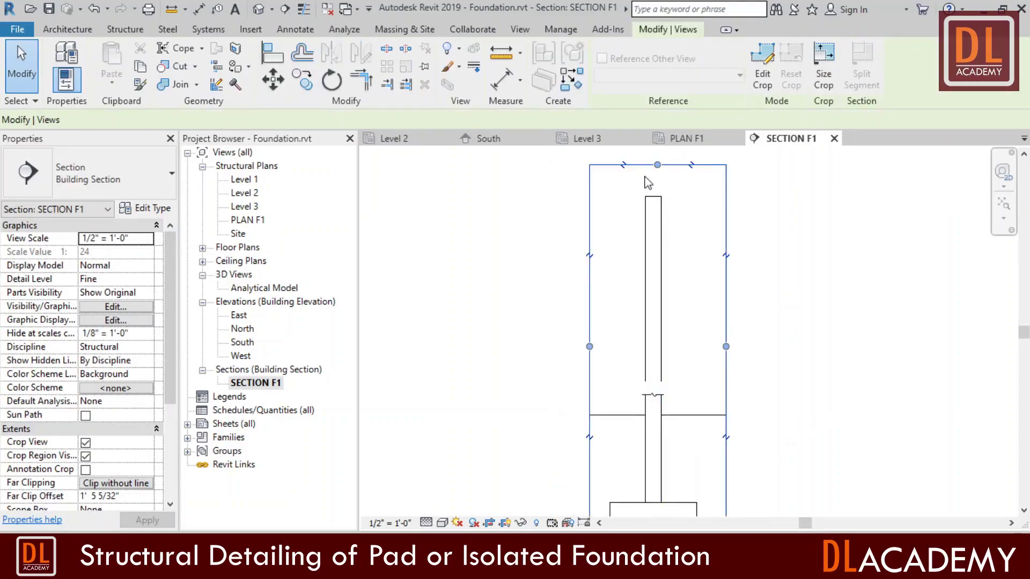
{"action": "left_click_drag", "start_coordinate": [657, 165], "coordinate": [685, 387]}
{"action": "left_click", "coordinate": [794, 413]}
{"action": "scroll", "coordinate": [710, 368], "scroll_direction": "down", "scroll_amount": 2}
{"action": "scroll", "coordinate": [697, 440], "scroll_direction": "up", "scroll_amount": 2}
{"action": "scroll", "coordinate": [696, 443], "scroll_direction": "up", "scroll_amount": 2}
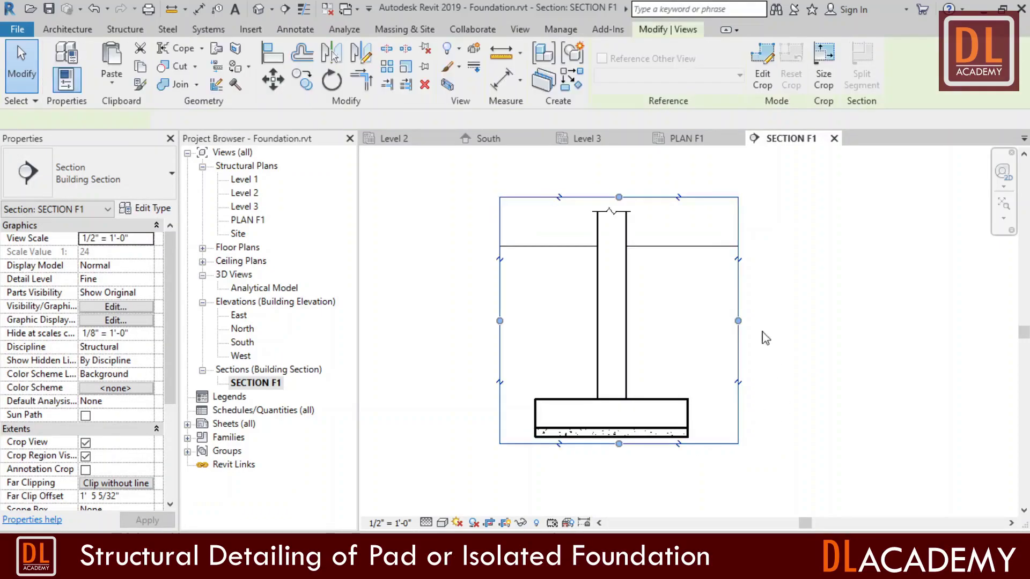
Move both side edges of SECTION F1's crop region inward to just outside the footing's ends.
{"action": "left_click_drag", "start_coordinate": [738, 321], "coordinate": [696, 320]}
{"action": "left_click_drag", "start_coordinate": [500, 320], "coordinate": [529, 321]}
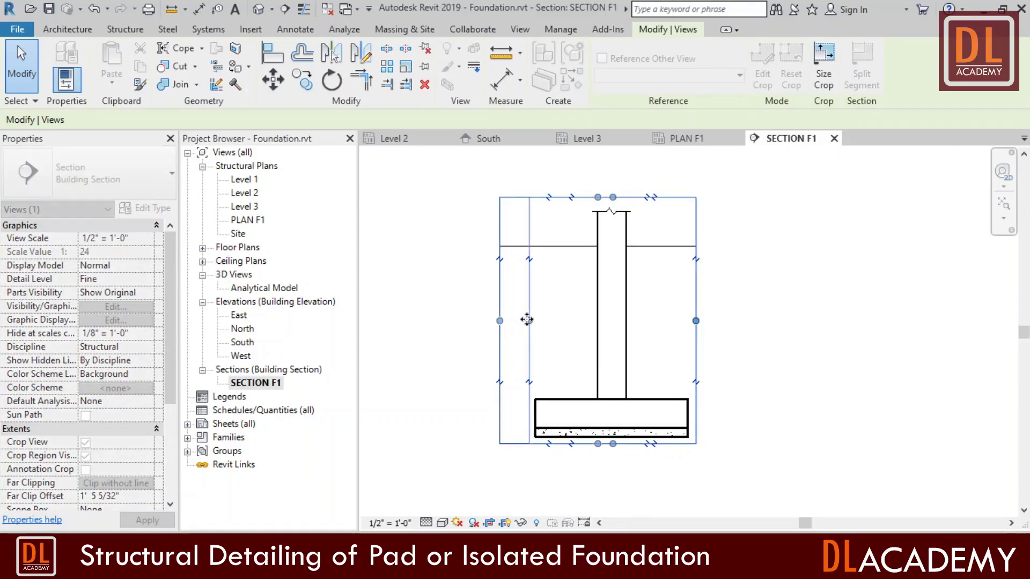
{"action": "left_click", "coordinate": [792, 338]}
{"action": "scroll", "coordinate": [577, 245], "scroll_direction": "up", "scroll_amount": 2}
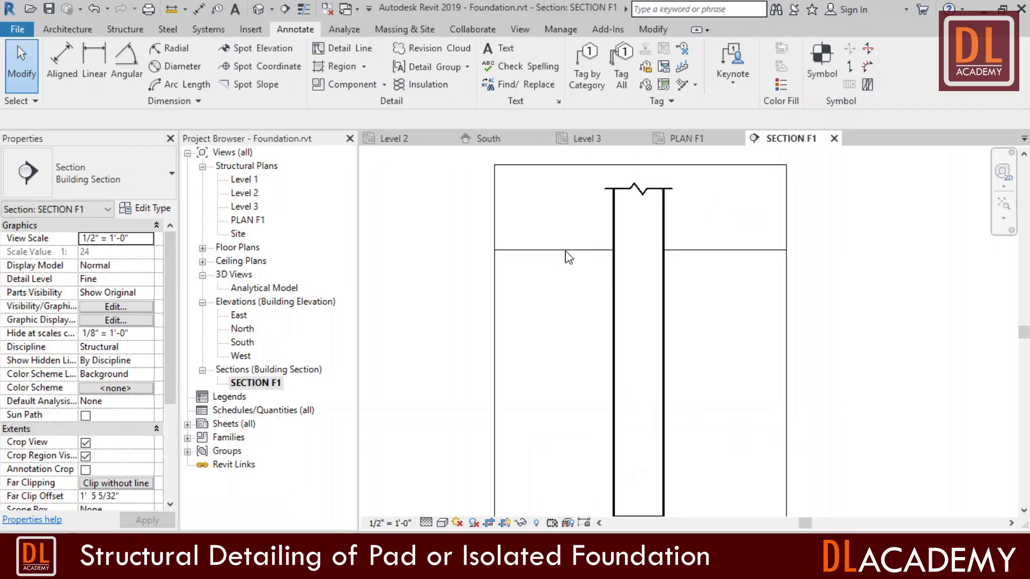
Hide the crop region boundary in the SECTION F1 view.
{"action": "scroll", "coordinate": [568, 258], "scroll_direction": "down", "scroll_amount": 2}
{"action": "left_click", "coordinate": [711, 357]}
{"action": "right_click", "coordinate": [816, 327]}
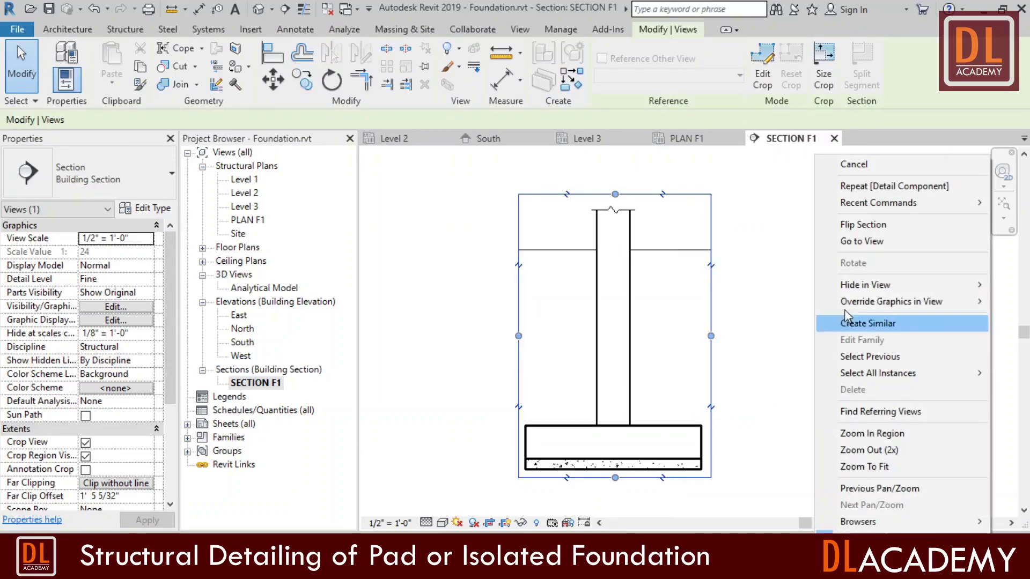
{"action": "mouse_move", "coordinate": [879, 285]}
{"action": "left_click", "coordinate": [762, 283]}
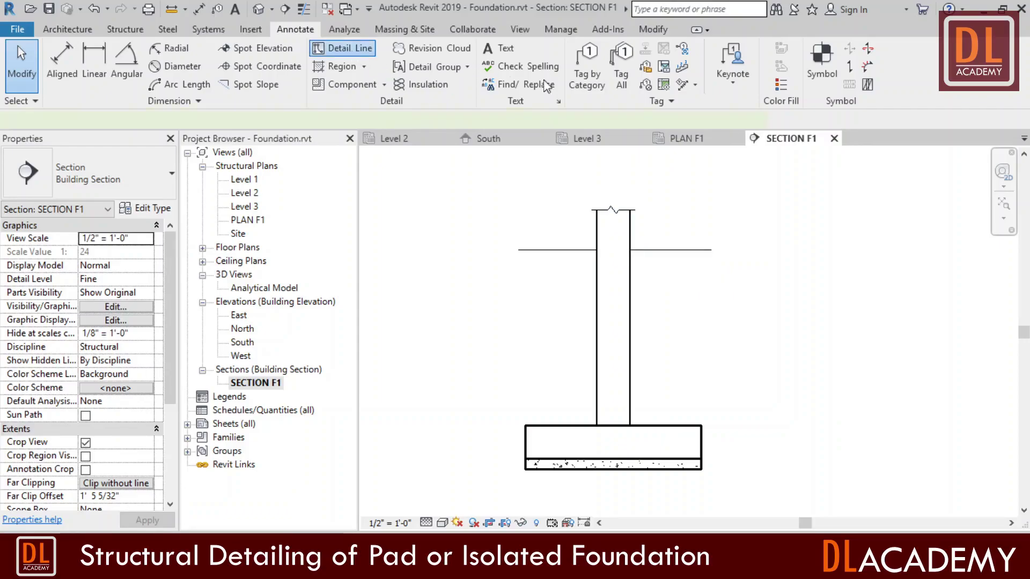
Draw a Thin Lines detail line about 3 1/4" long at 135° down from the ground line, left of the column.
{"action": "scroll", "coordinate": [575, 241], "scroll_direction": "up", "scroll_amount": 5}
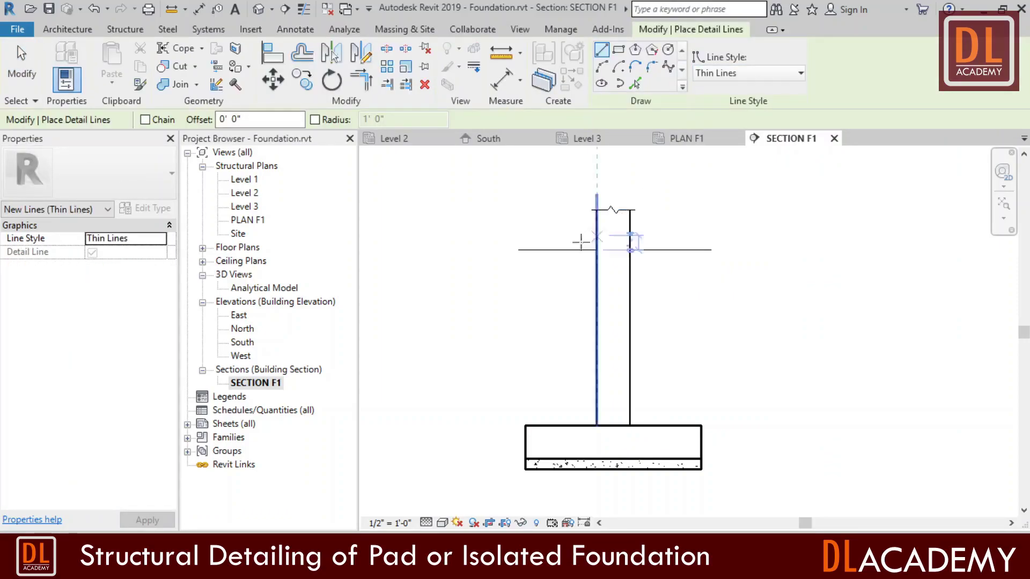
{"action": "left_click", "coordinate": [628, 195]}
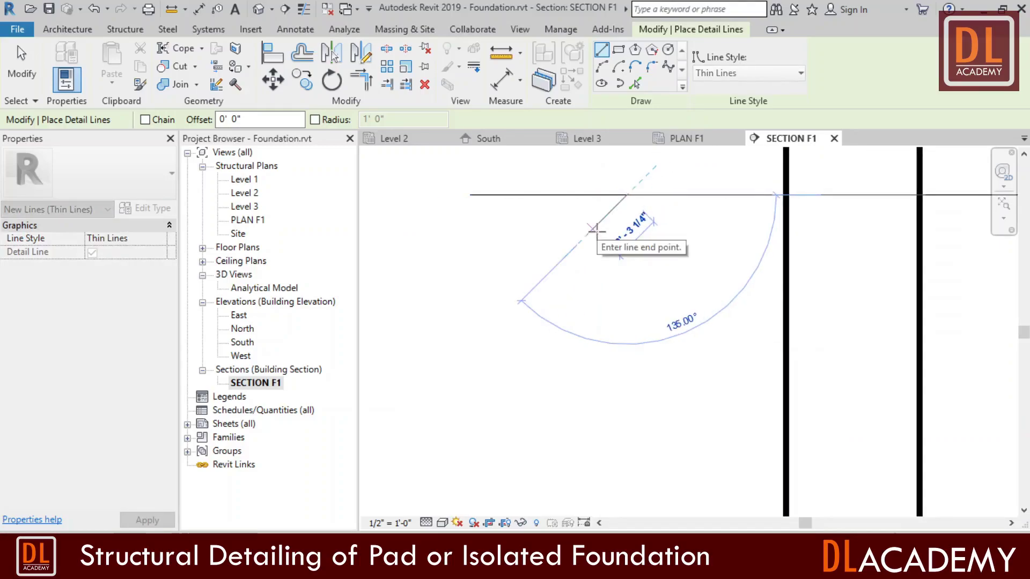
{"action": "left_click", "coordinate": [594, 230]}
{"action": "key", "text": "Escape"}
{"action": "key", "text": "Escape"}
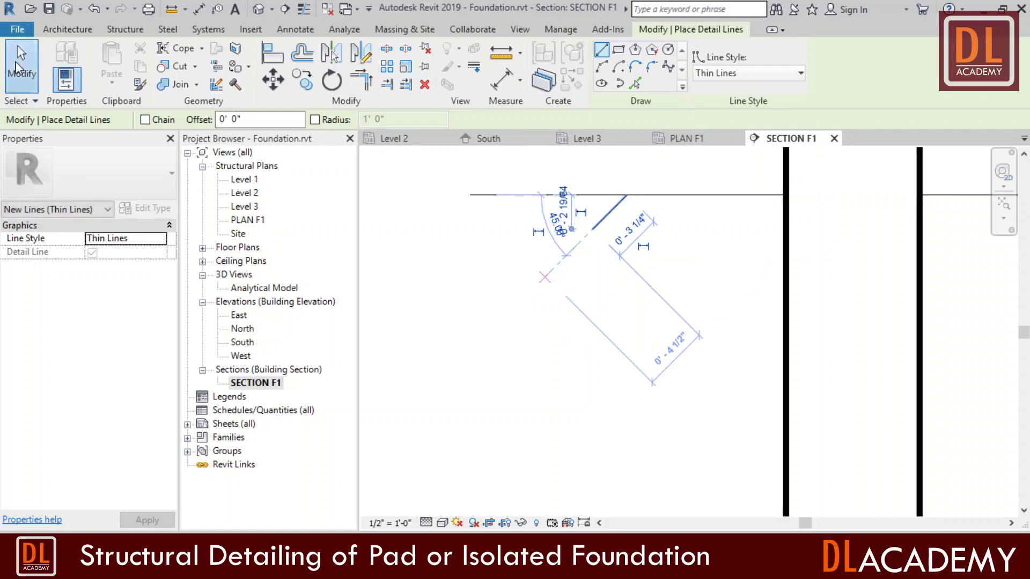
Copy the sloped detail line a short distance to the right along the ground line, with Multiple enabled.
{"action": "left_click", "coordinate": [610, 213]}
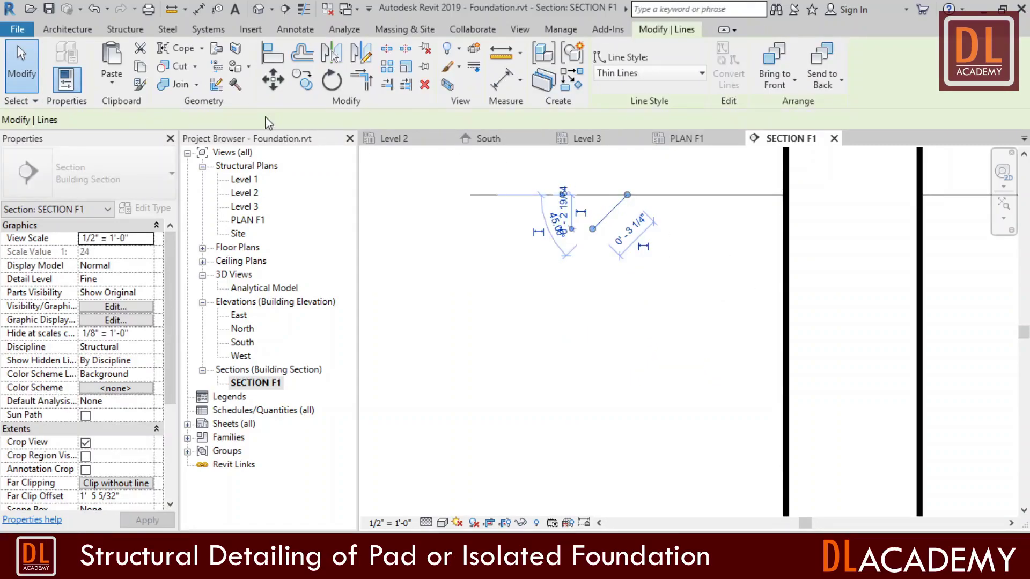
{"action": "left_click", "coordinate": [306, 84]}
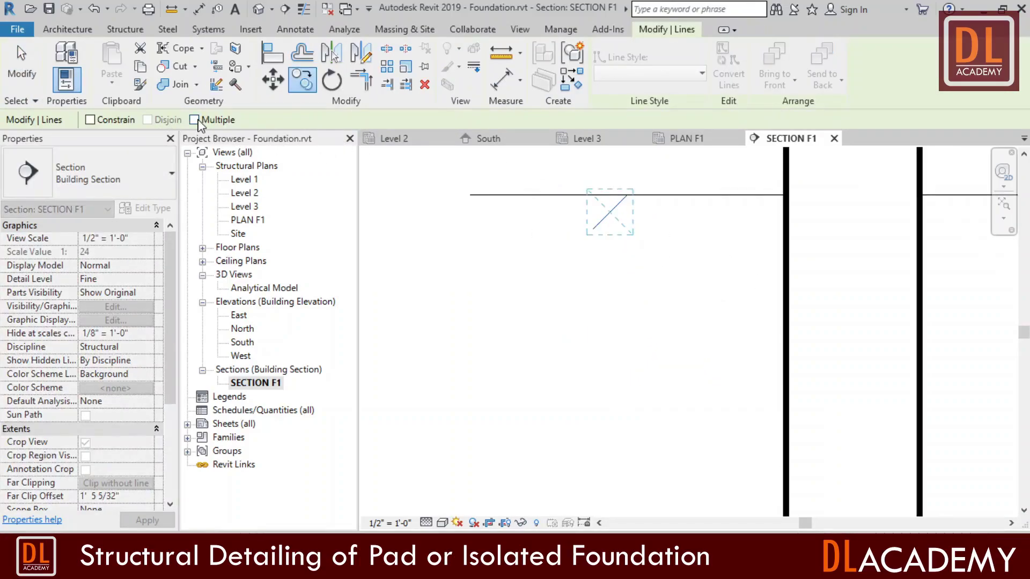
{"action": "scroll", "coordinate": [668, 211], "scroll_direction": "up", "scroll_amount": 3}
{"action": "left_click", "coordinate": [617, 198]}
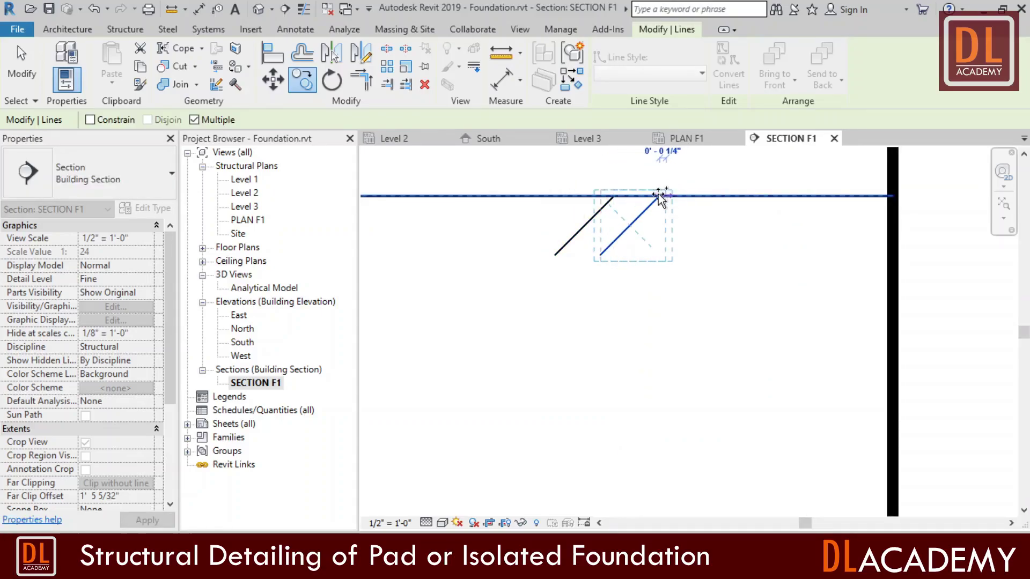
{"action": "left_click", "coordinate": [659, 198]}
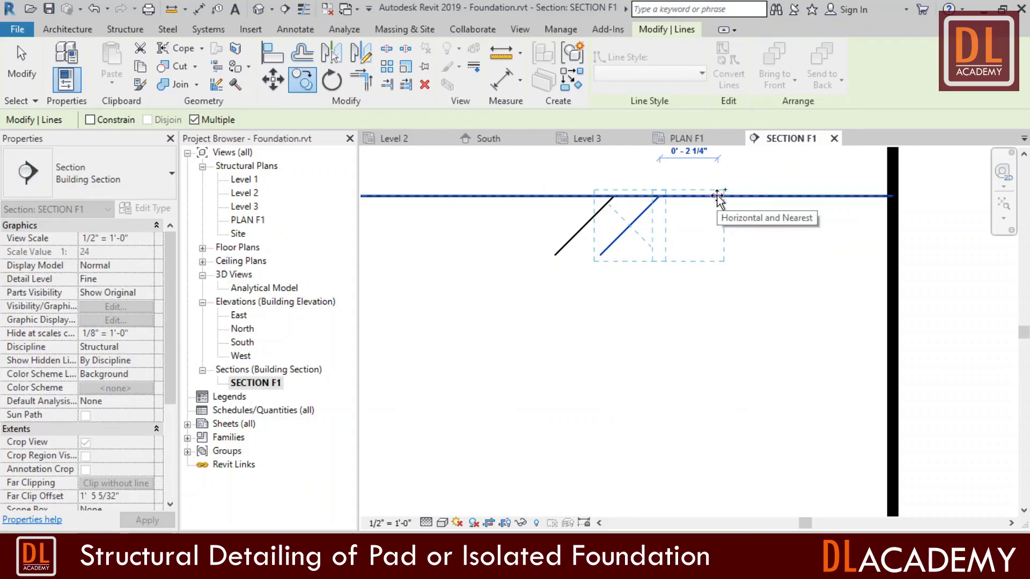
{"action": "key", "text": "Escape"}
{"action": "key", "text": "Escape"}
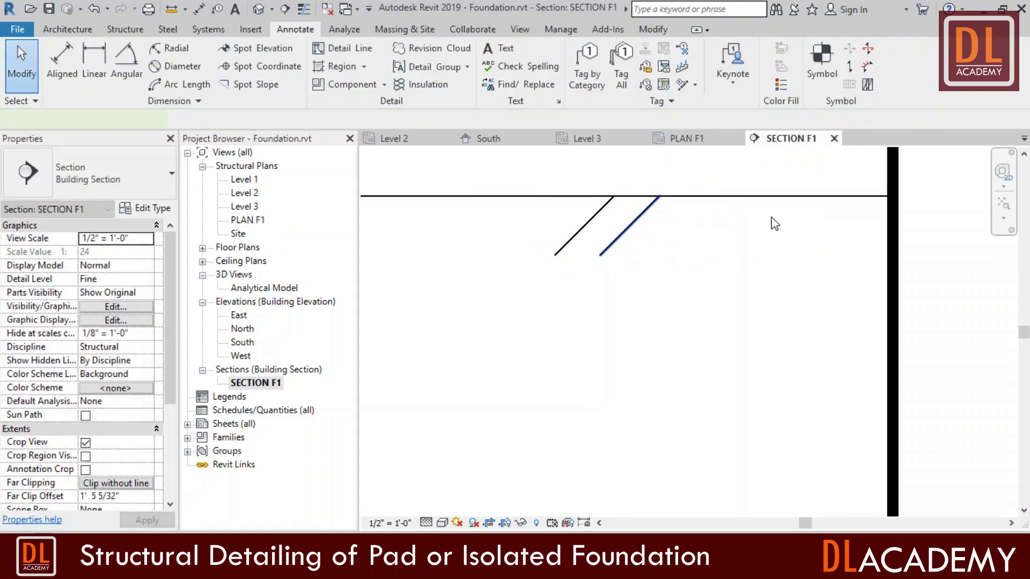
Copy the second sloped line to the right by the spacing between the first two lines to make a third.
{"action": "left_click", "coordinate": [629, 226]}
{"action": "left_click", "coordinate": [329, 80]}
{"action": "left_click", "coordinate": [303, 83]}
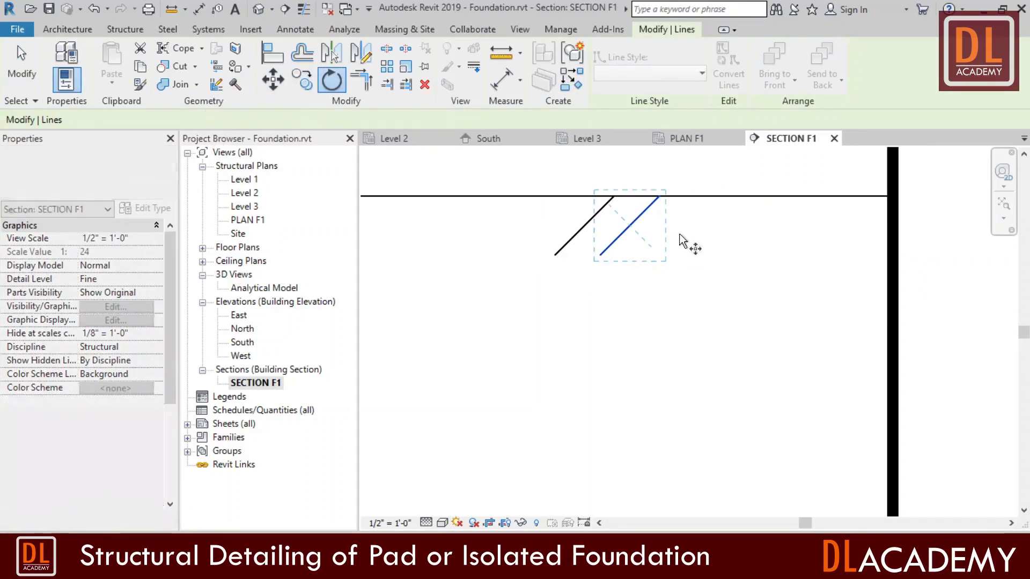
{"action": "left_click", "coordinate": [614, 198]}
{"action": "left_click", "coordinate": [661, 194]}
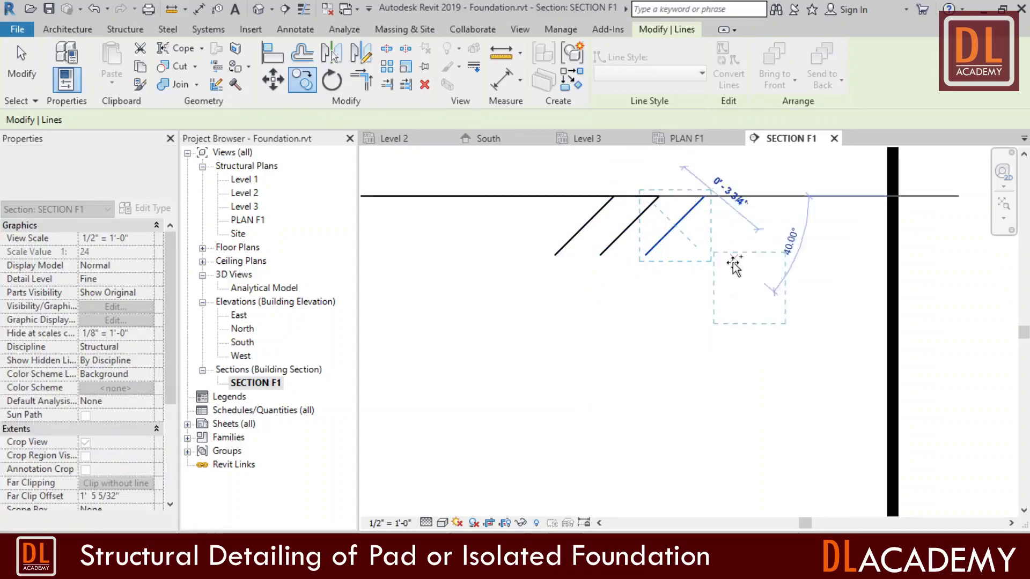
{"action": "key", "text": "Escape"}
{"action": "key", "text": "Escape"}
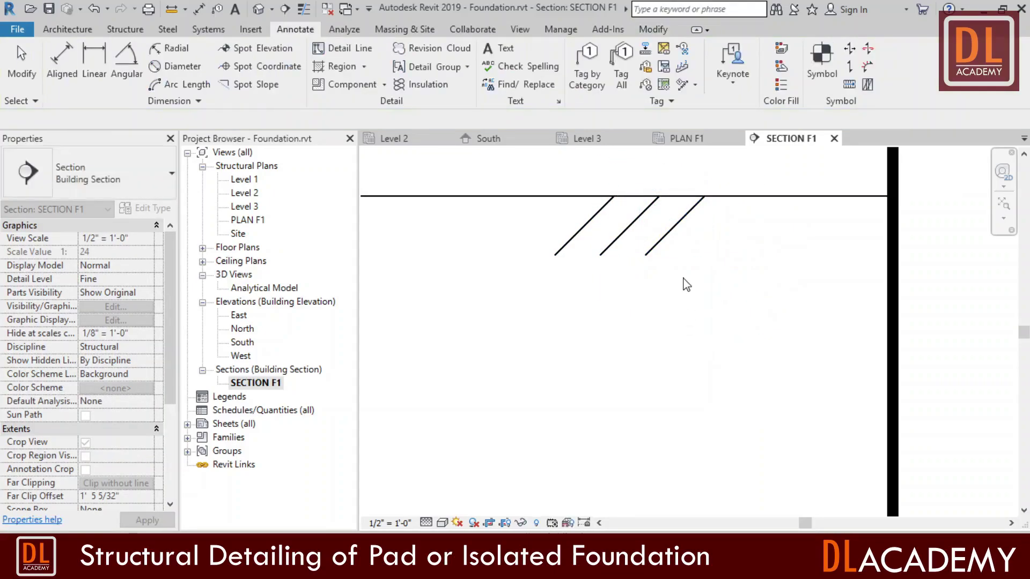
Mirror copies of the three sloped lines about a vertical axis drawn through the middle line's upper end to form the earth symbol.
{"action": "left_click_drag", "start_coordinate": [682, 281], "coordinate": [517, 235]}
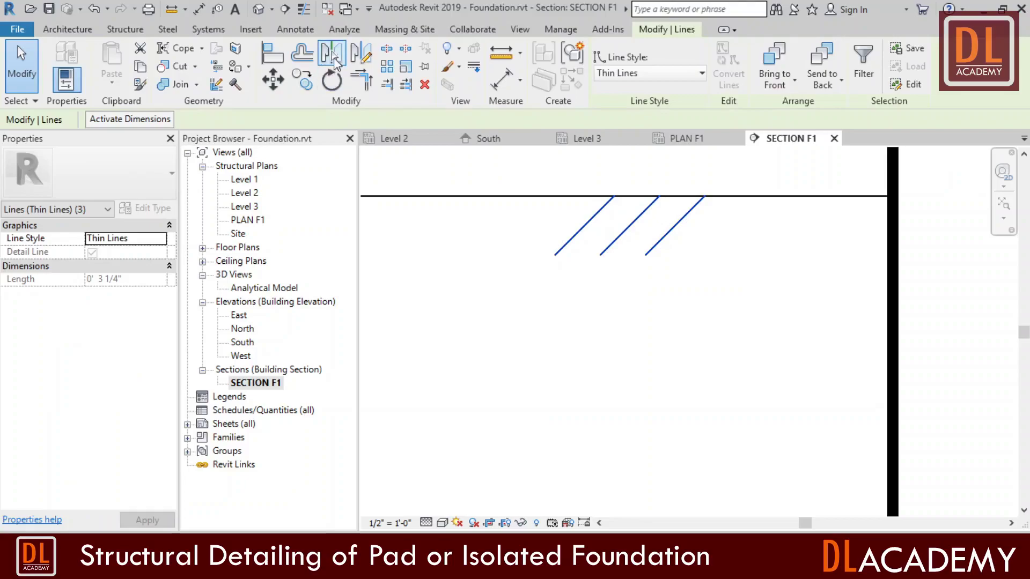
{"action": "left_click", "coordinate": [360, 52]}
{"action": "left_click", "coordinate": [660, 196]}
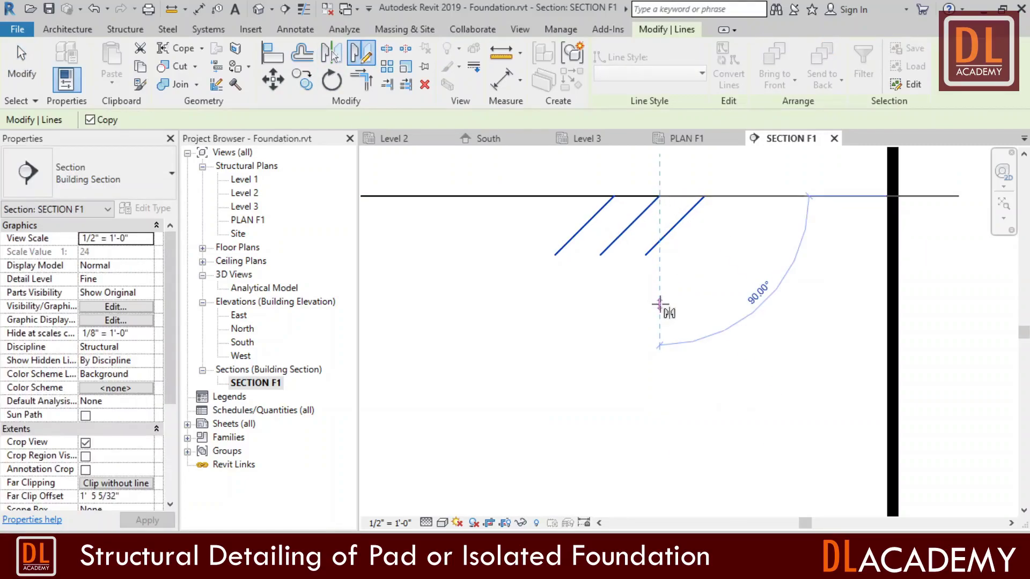
{"action": "left_click", "coordinate": [751, 376]}
{"action": "key", "text": "Escape"}
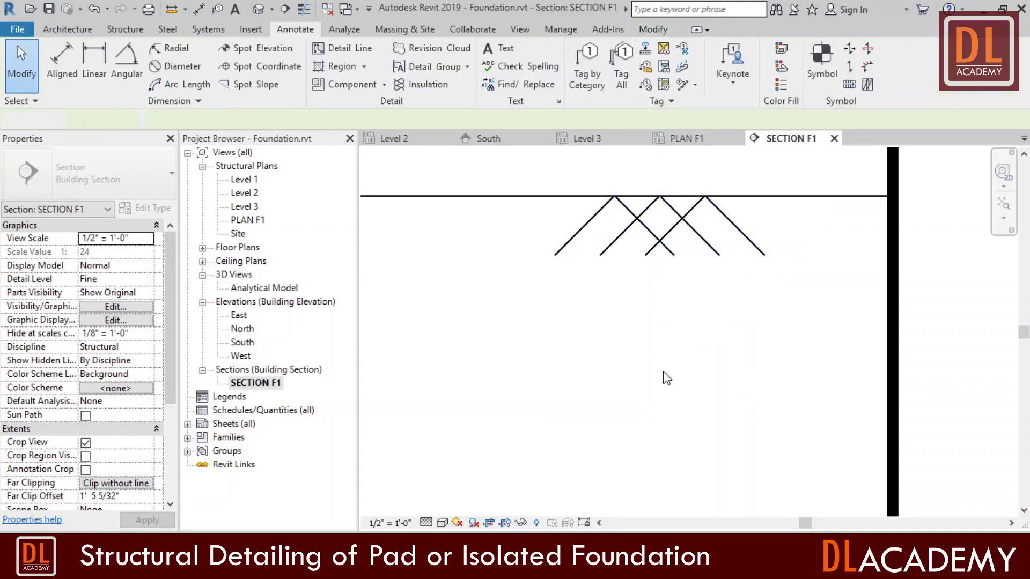
Add an aligned dimension across the full width of the screed layer, placed below the footing.
{"action": "scroll", "coordinate": [625, 268], "scroll_direction": "down", "scroll_amount": 2}
{"action": "scroll", "coordinate": [625, 266], "scroll_direction": "down", "scroll_amount": 5}
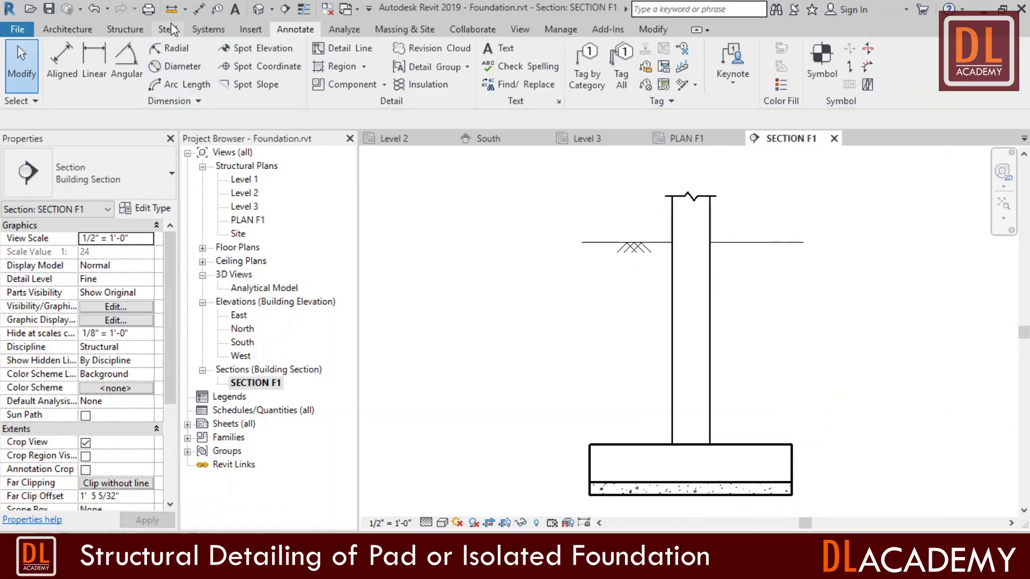
{"action": "key", "text": "d"}
{"action": "key", "text": "i"}
{"action": "scroll", "coordinate": [599, 332], "scroll_direction": "down", "scroll_amount": 2}
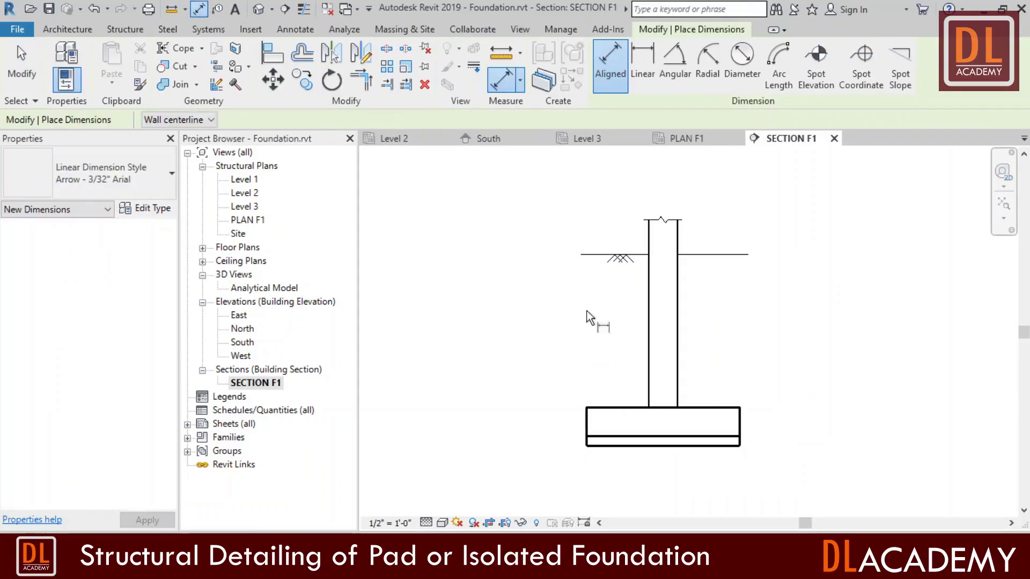
{"action": "scroll", "coordinate": [675, 486], "scroll_direction": "up", "scroll_amount": 5}
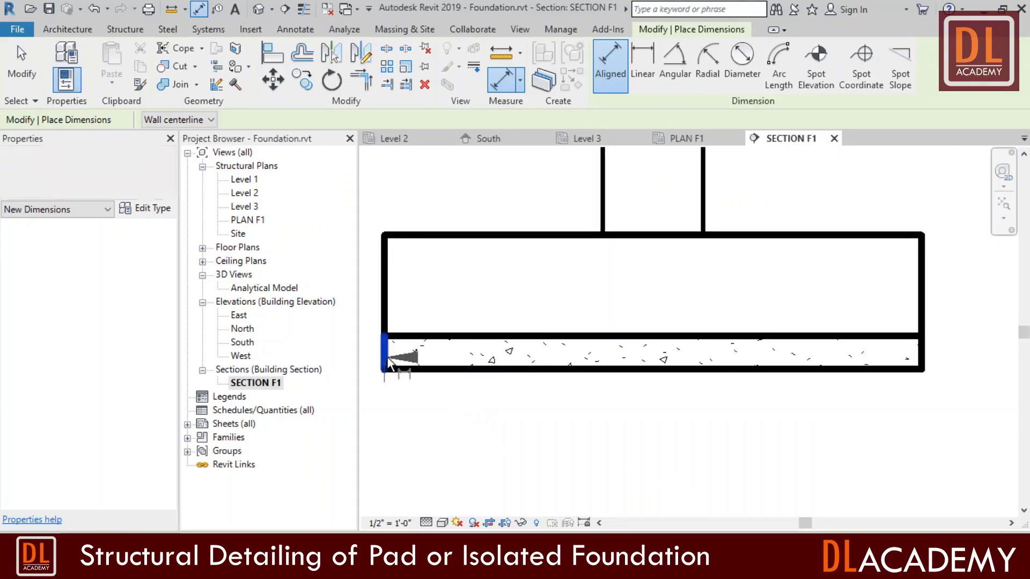
{"action": "left_click", "coordinate": [387, 356]}
{"action": "left_click", "coordinate": [919, 356]}
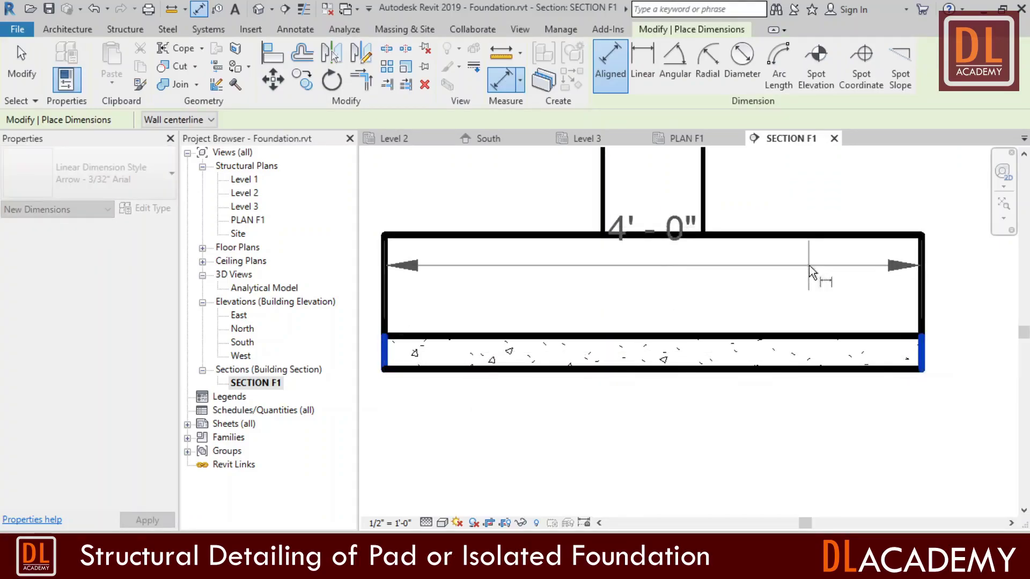
{"action": "scroll", "coordinate": [810, 267], "scroll_direction": "down", "scroll_amount": 2}
{"action": "scroll", "coordinate": [885, 386], "scroll_direction": "up", "scroll_amount": 2}
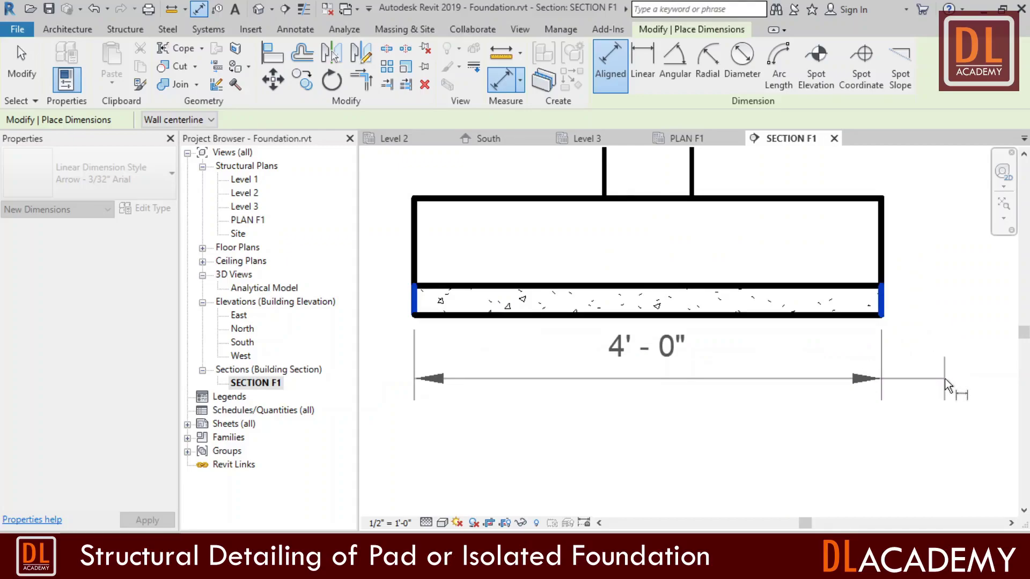
{"action": "left_click", "coordinate": [944, 378]}
{"action": "key", "text": "Escape"}
{"action": "key", "text": "Escape"}
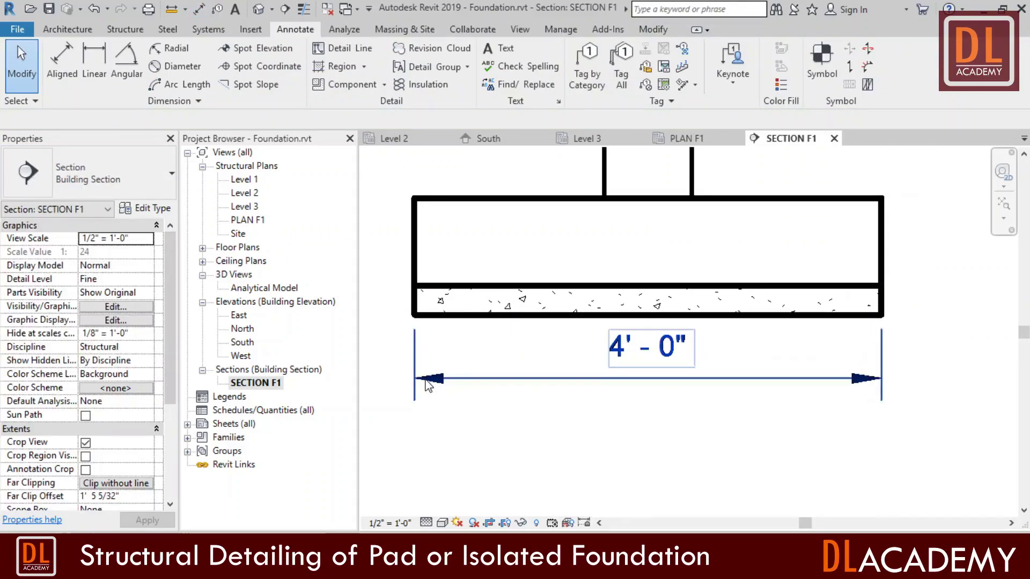
Duplicate the width dimension's Arrow - 3/32" Arial type under the name DOT.
{"action": "left_click", "coordinate": [655, 435]}
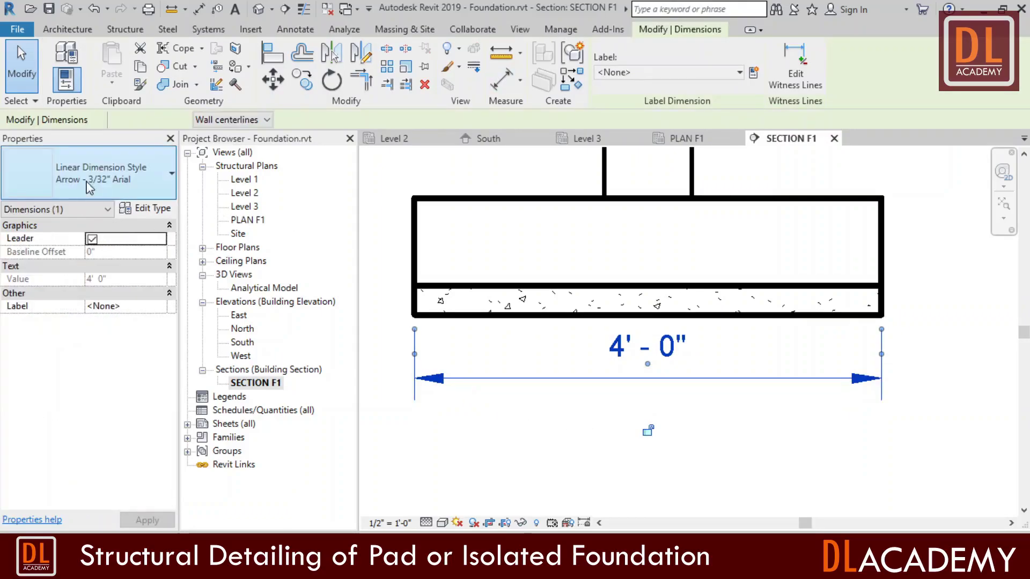
{"action": "left_click", "coordinate": [153, 209]}
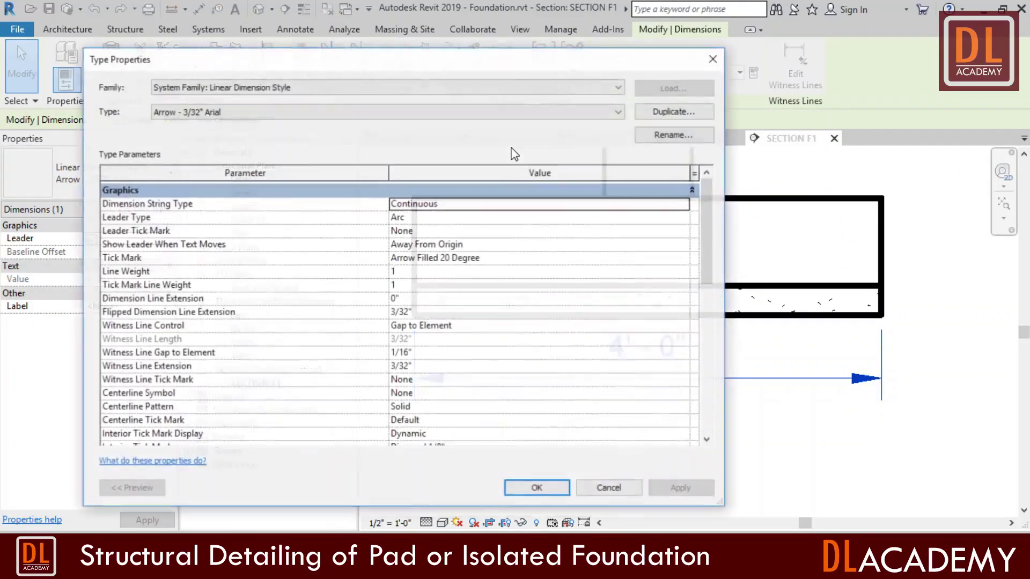
{"action": "left_click", "coordinate": [646, 112]}
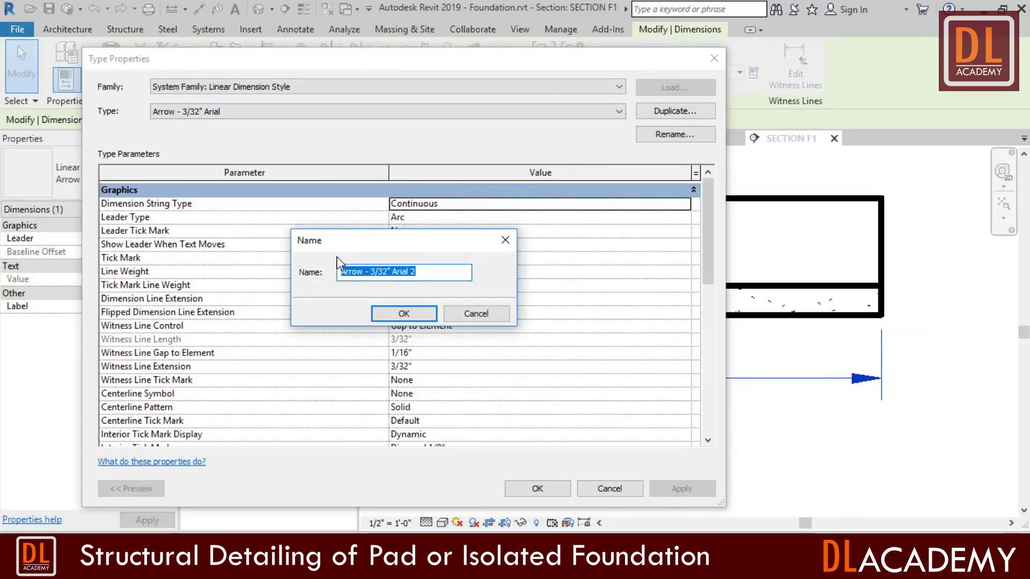
{"action": "type", "text": "DOT"}
{"action": "left_click", "coordinate": [429, 317]}
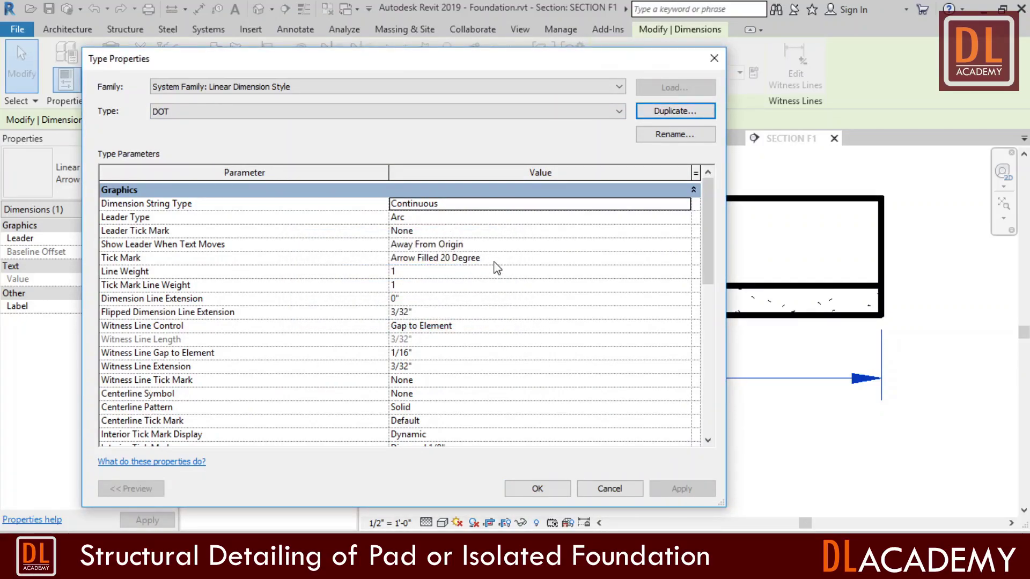
Set the DOT dimension type's tick mark to a filled dot and apply it to the width dimension.
{"action": "left_click", "coordinate": [675, 261]}
{"action": "left_click", "coordinate": [684, 259]}
{"action": "scroll", "coordinate": [540, 326], "scroll_direction": "down", "scroll_amount": 3}
{"action": "left_click", "coordinate": [439, 294]}
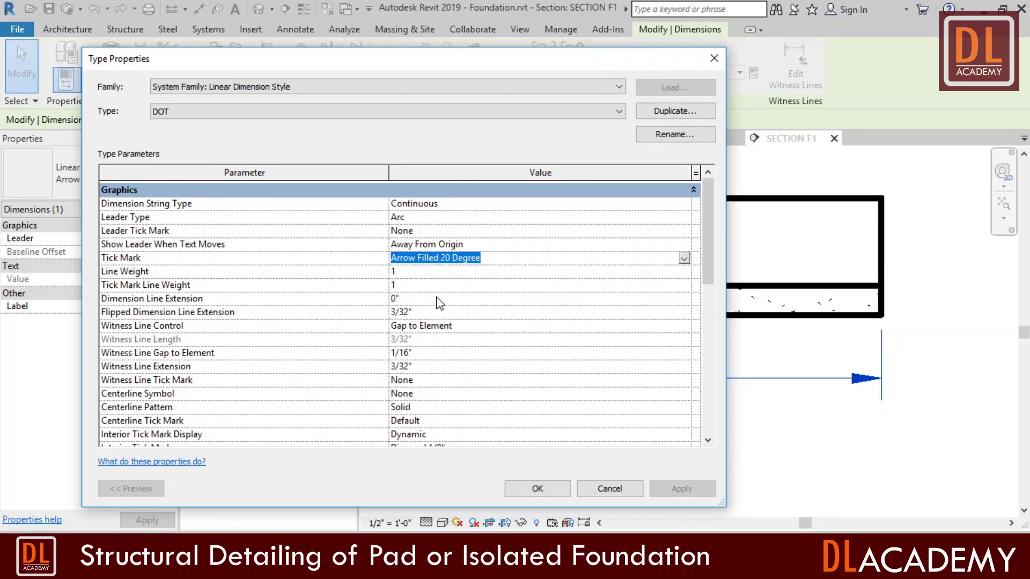
{"action": "left_click", "coordinate": [536, 488]}
{"action": "left_click", "coordinate": [901, 460]}
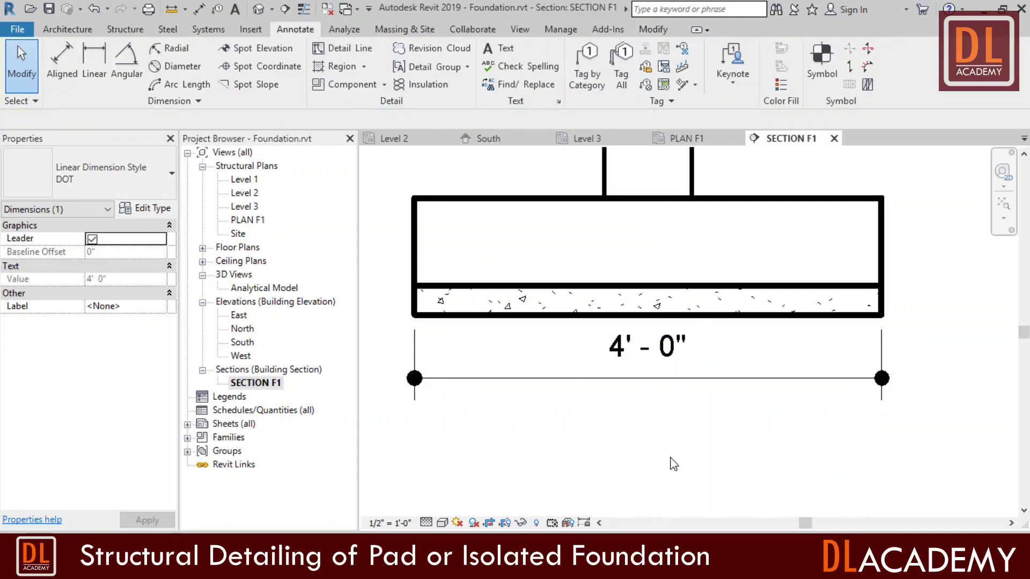
Add a chained aligned dimension in the DOT style for the screed thickness and footing depth, placed left of the footing.
{"action": "left_click", "coordinate": [61, 59]}
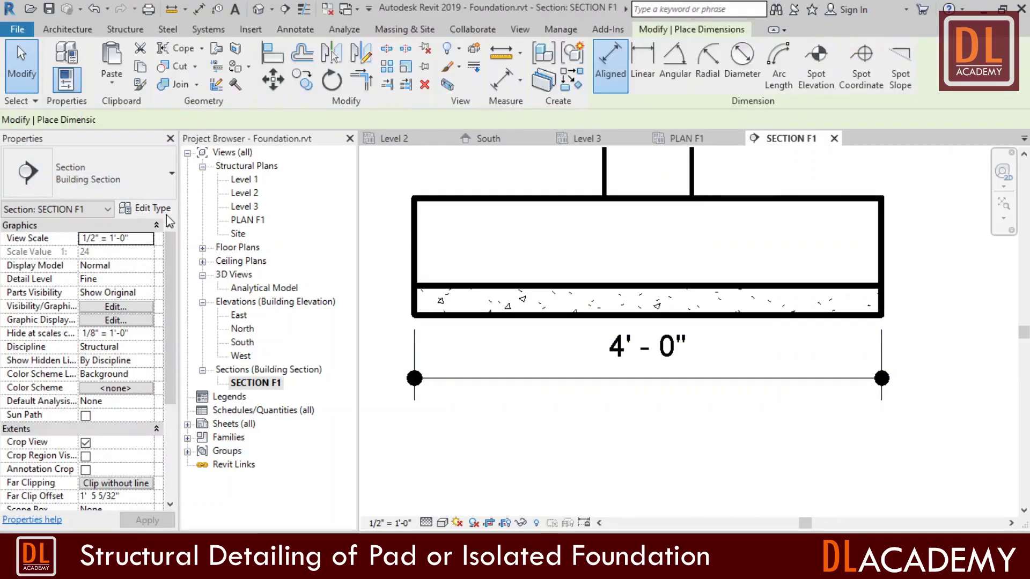
{"action": "left_click", "coordinate": [171, 173]}
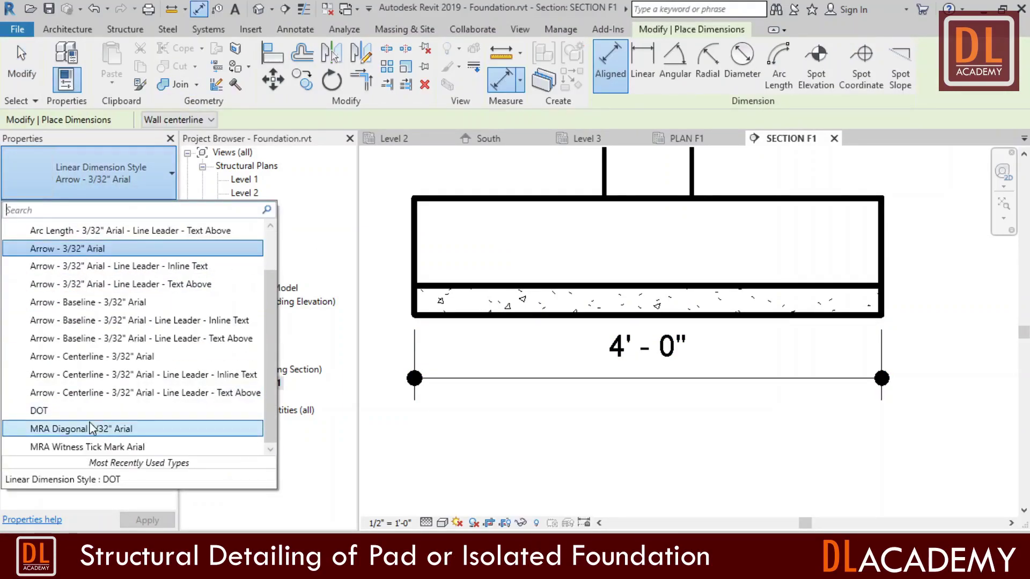
{"action": "left_click", "coordinate": [39, 410]}
{"action": "scroll", "coordinate": [665, 466], "scroll_direction": "down", "scroll_amount": 2}
{"action": "scroll", "coordinate": [537, 381], "scroll_direction": "up", "scroll_amount": 3}
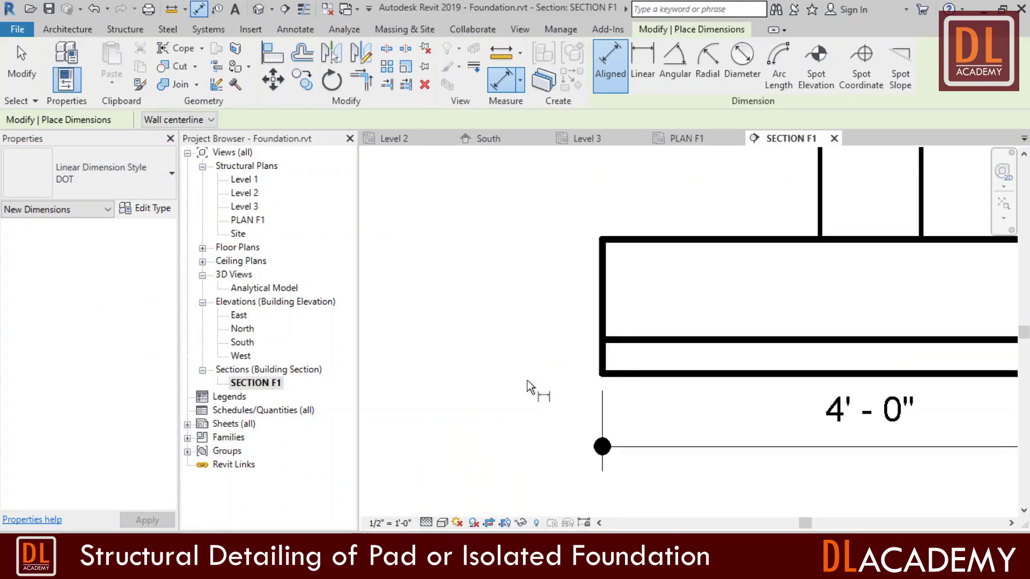
{"action": "left_click", "coordinate": [643, 373]}
{"action": "left_click", "coordinate": [646, 340]}
{"action": "left_click", "coordinate": [674, 239]}
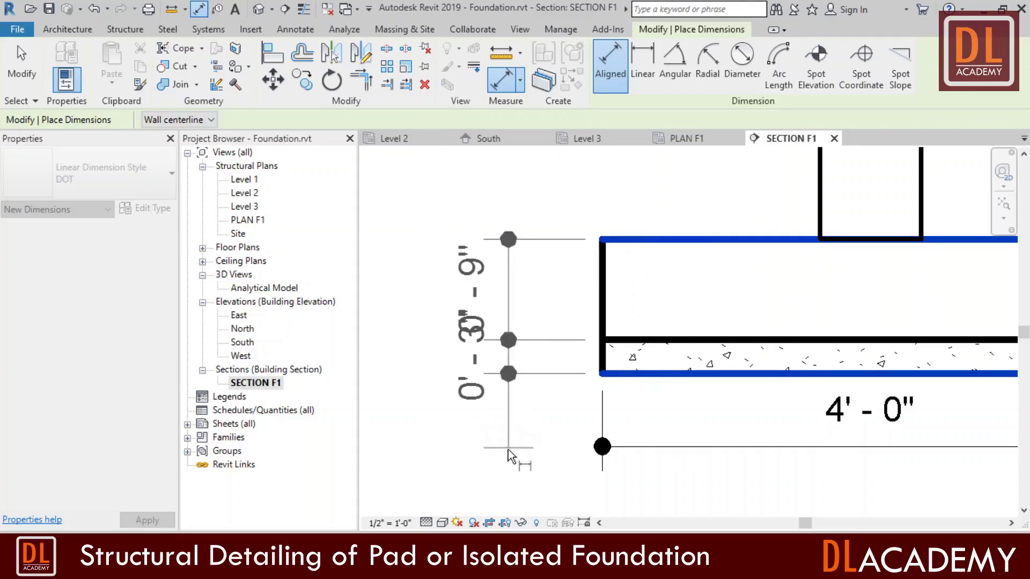
{"action": "left_click", "coordinate": [510, 455]}
{"action": "key", "text": "Escape"}
{"action": "key", "text": "Escape"}
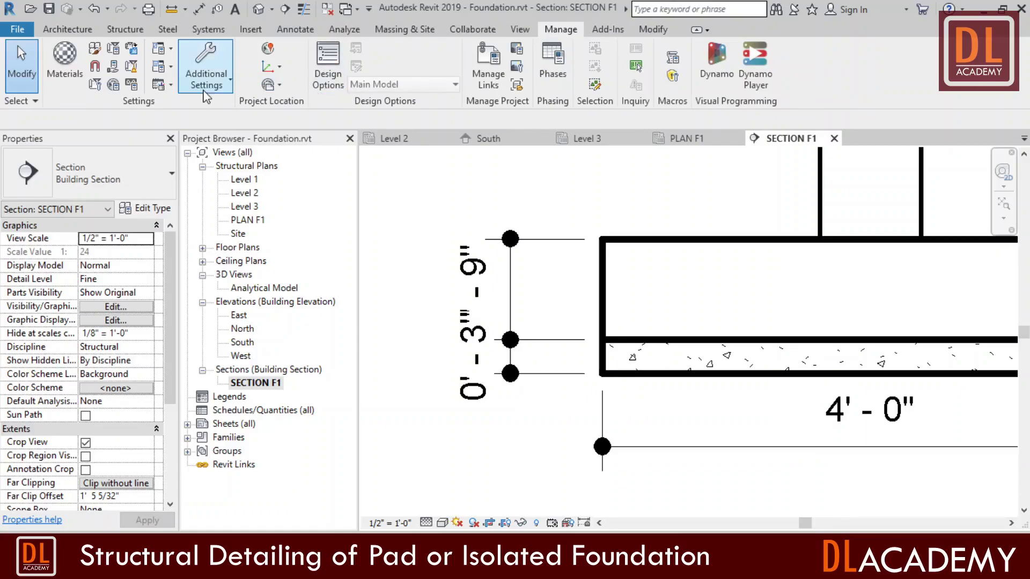
Set the project's length units to feet and fractional inches rounded to the nearest 1".
{"action": "left_click", "coordinate": [131, 87]}
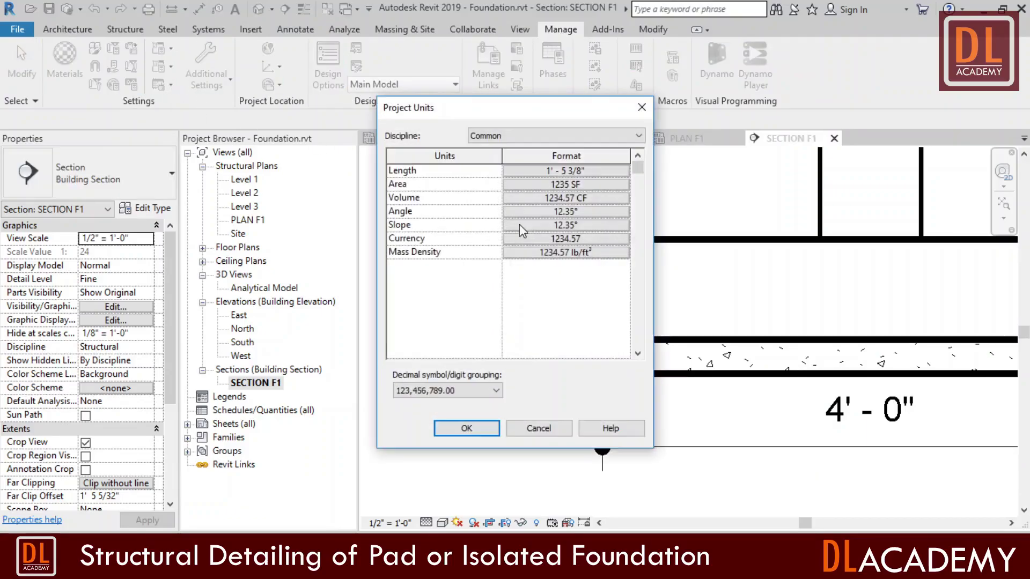
{"action": "left_click", "coordinate": [567, 173]}
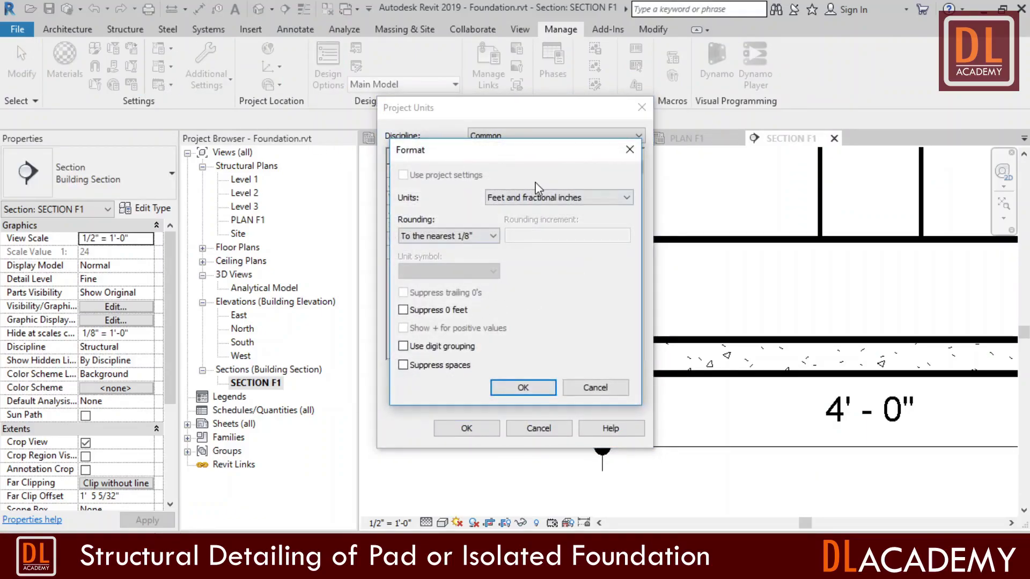
{"action": "left_click", "coordinate": [538, 197]}
{"action": "left_click", "coordinate": [538, 197]}
{"action": "left_click", "coordinate": [486, 236]}
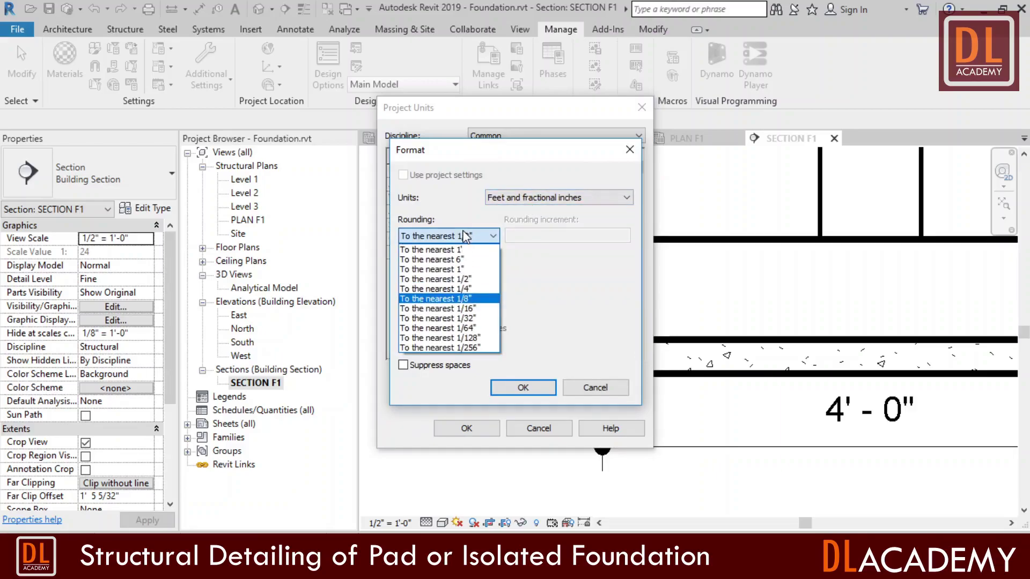
{"action": "left_click", "coordinate": [465, 270]}
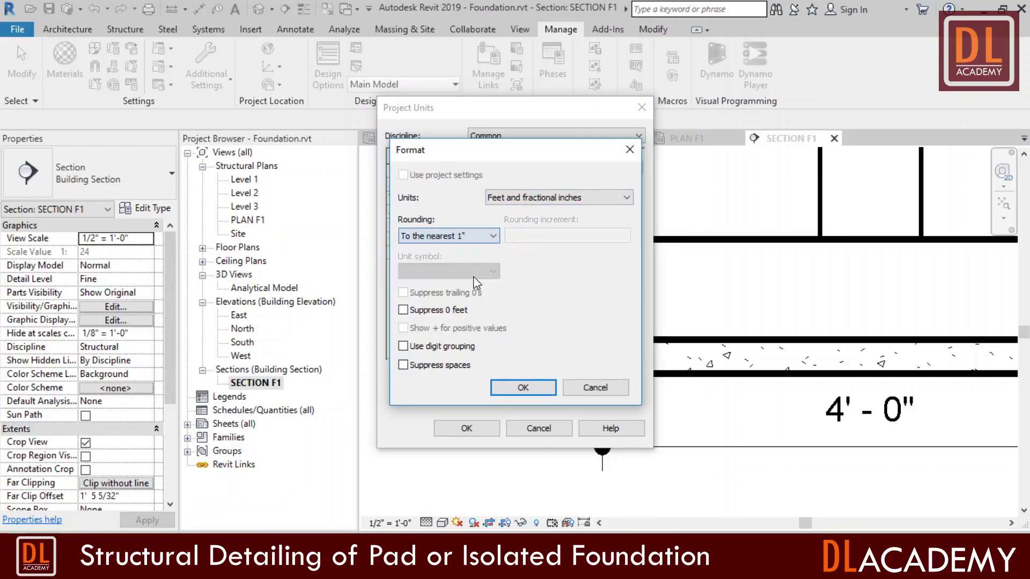
{"action": "left_click", "coordinate": [522, 388]}
{"action": "left_click", "coordinate": [466, 428]}
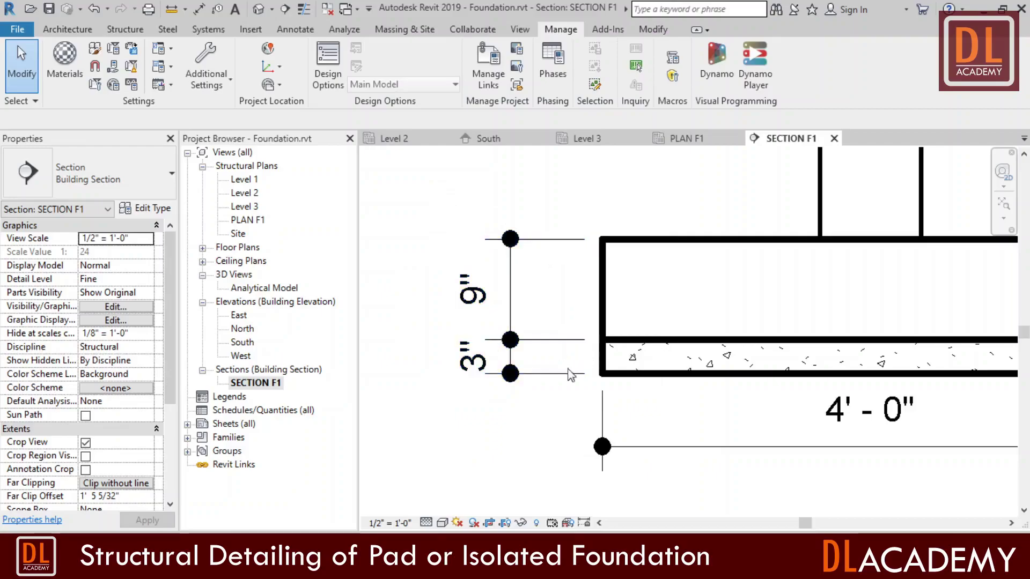
Add an aligned dimension from the footing's top edge to the ground line, in line with the depth dimensions left of the footing.
{"action": "scroll", "coordinate": [458, 470], "scroll_direction": "down", "scroll_amount": 3}
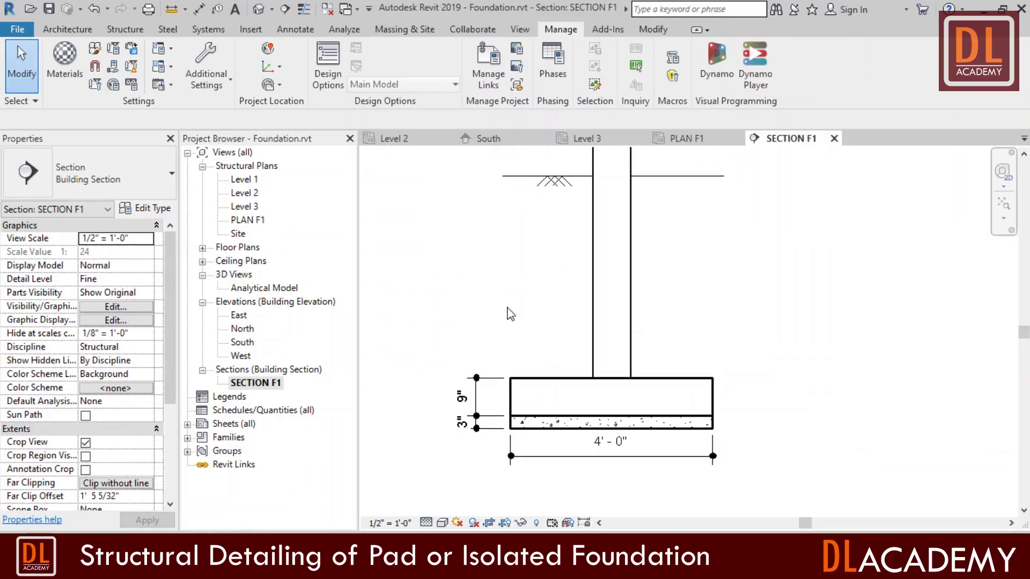
{"action": "left_click", "coordinate": [549, 378]}
{"action": "left_click", "coordinate": [520, 177]}
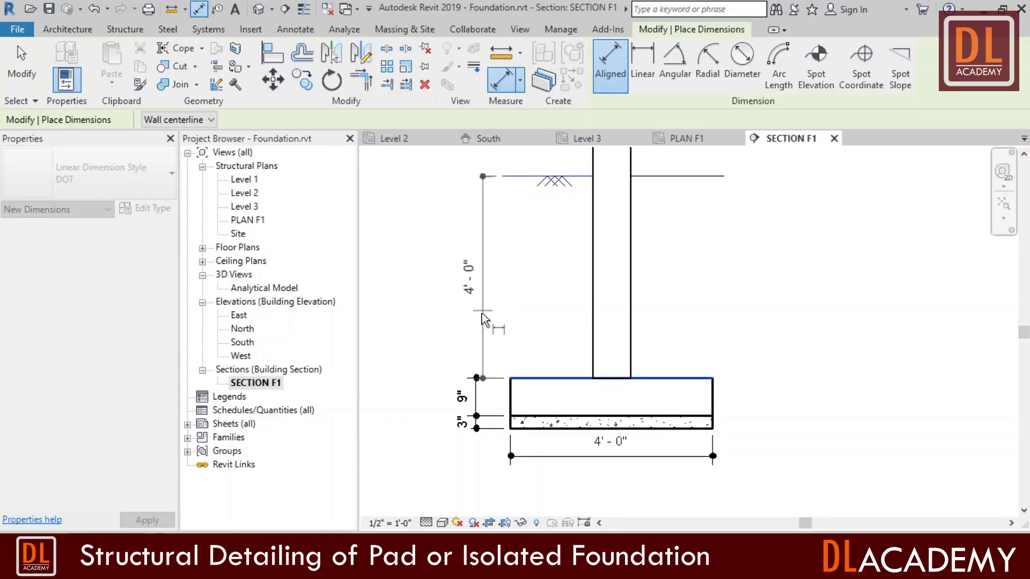
{"action": "left_click", "coordinate": [486, 316]}
{"action": "left_click", "coordinate": [22, 81]}
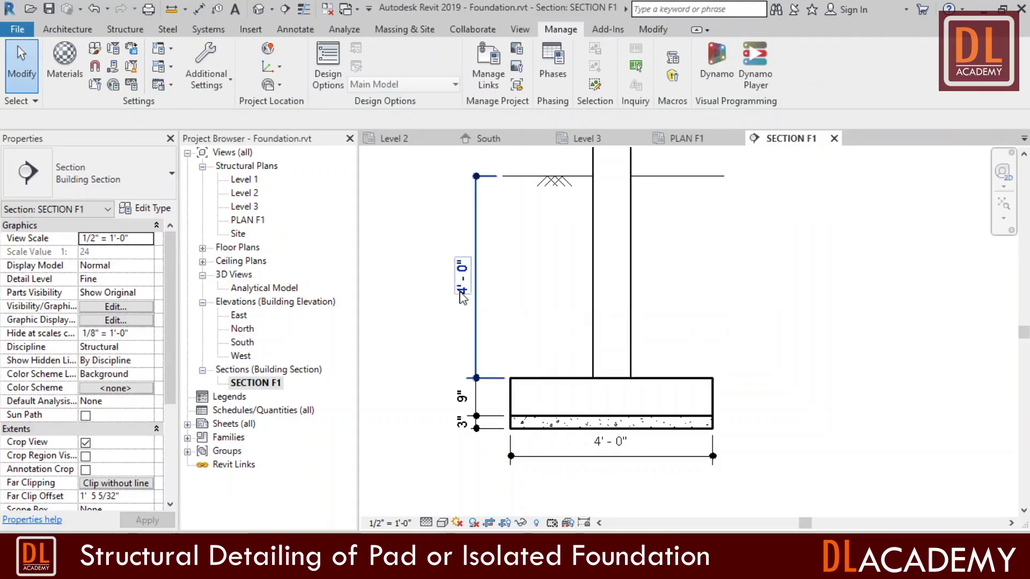
Add the prefix MIN to the dimension between the ground line and the footing top.
{"action": "double_click", "coordinate": [464, 289]}
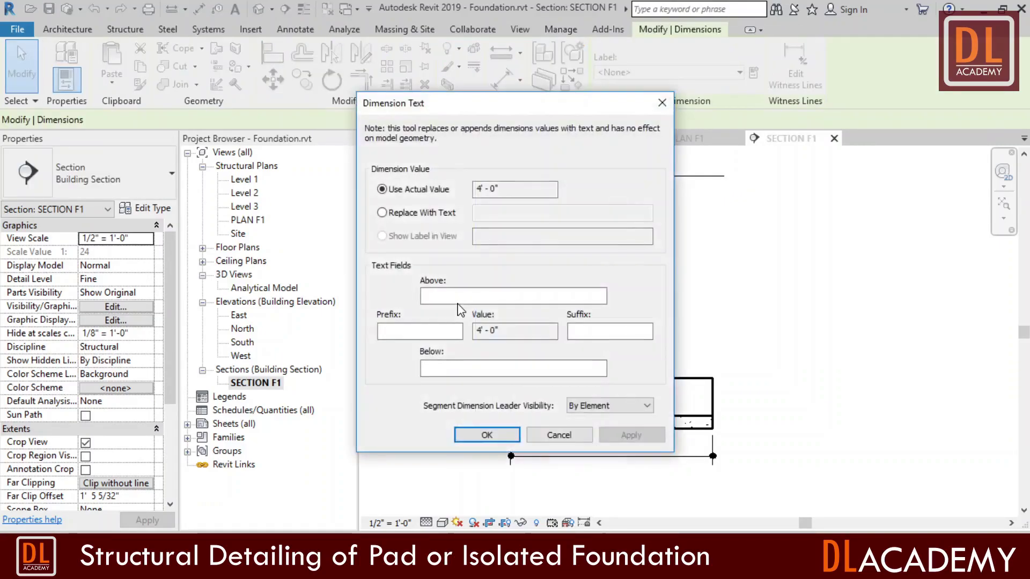
{"action": "left_click", "coordinate": [417, 332]}
{"action": "type", "text": "MIN"}
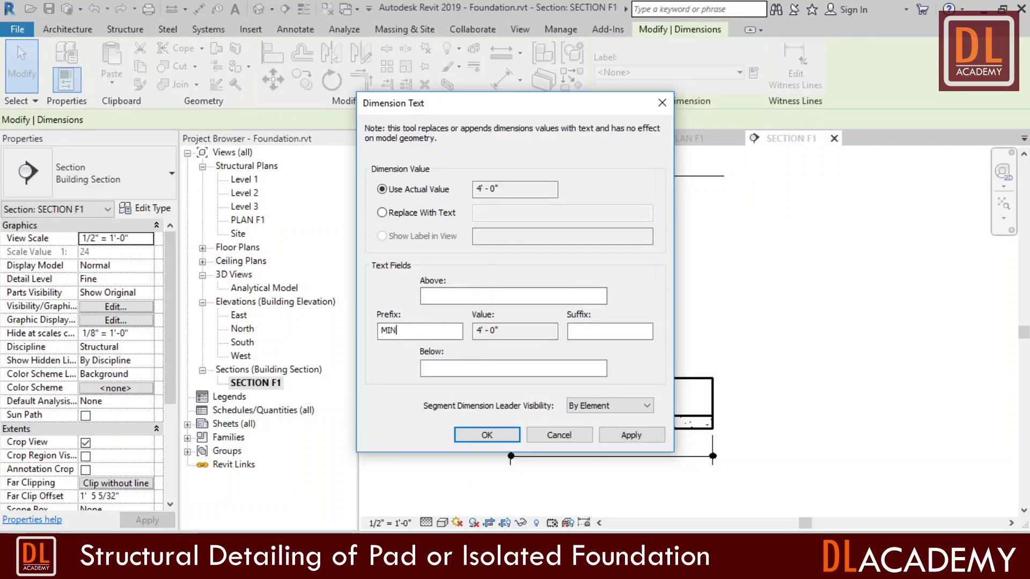
{"action": "left_click", "coordinate": [479, 436]}
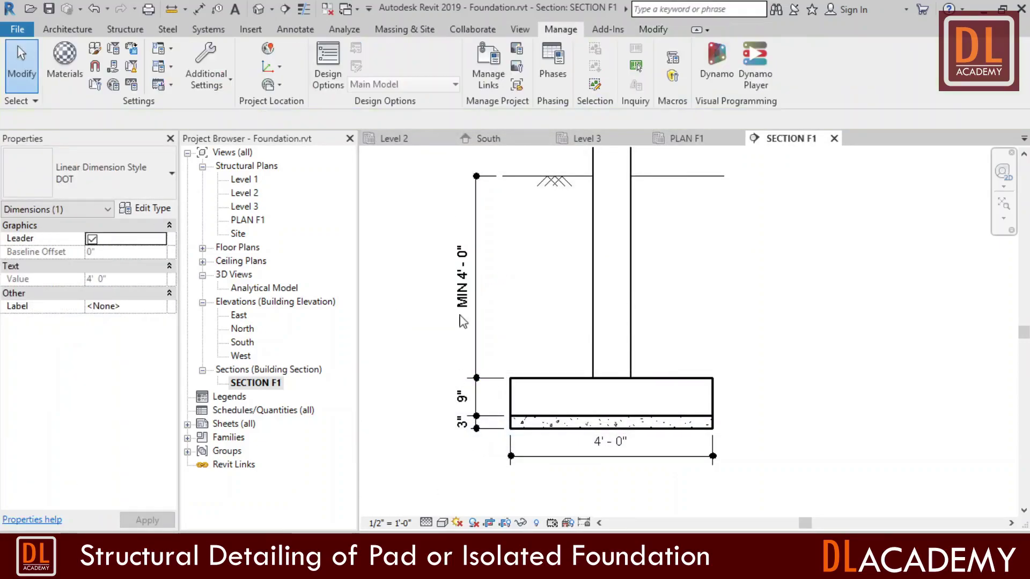
{"action": "left_click", "coordinate": [429, 445]}
{"action": "scroll", "coordinate": [783, 429], "scroll_direction": "down", "scroll_amount": 2}
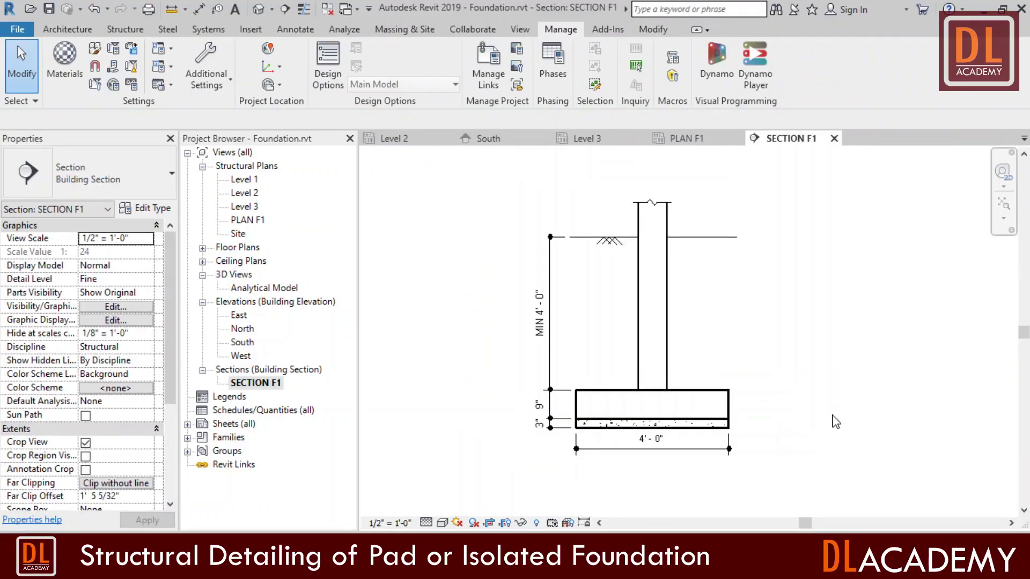
In the PLAN F1 view, add aligned DOT dimensions for the footing's full width below it and its full length on its left.
{"action": "key", "text": "ctrl+Tab"}
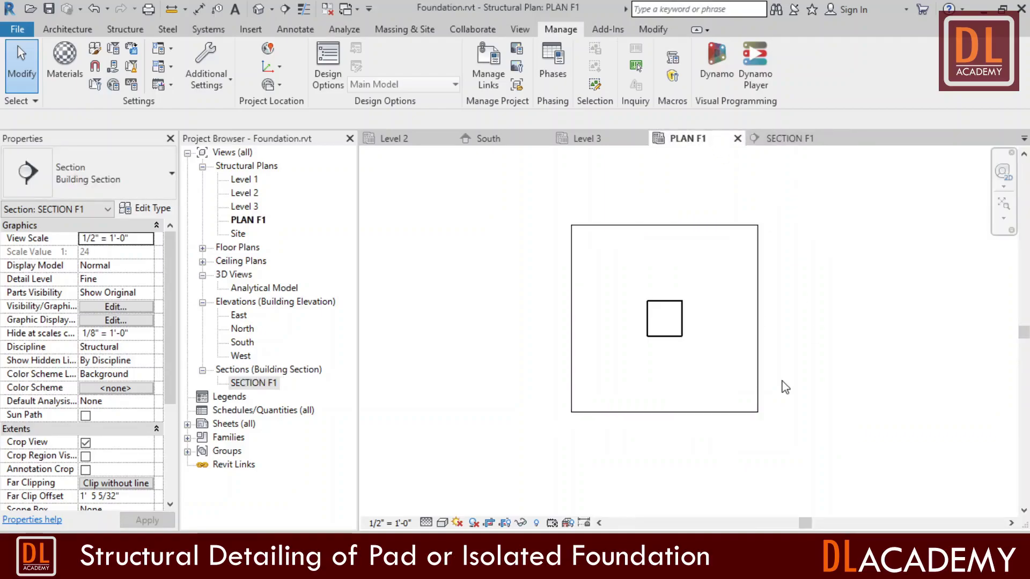
{"action": "left_click", "coordinate": [199, 8]}
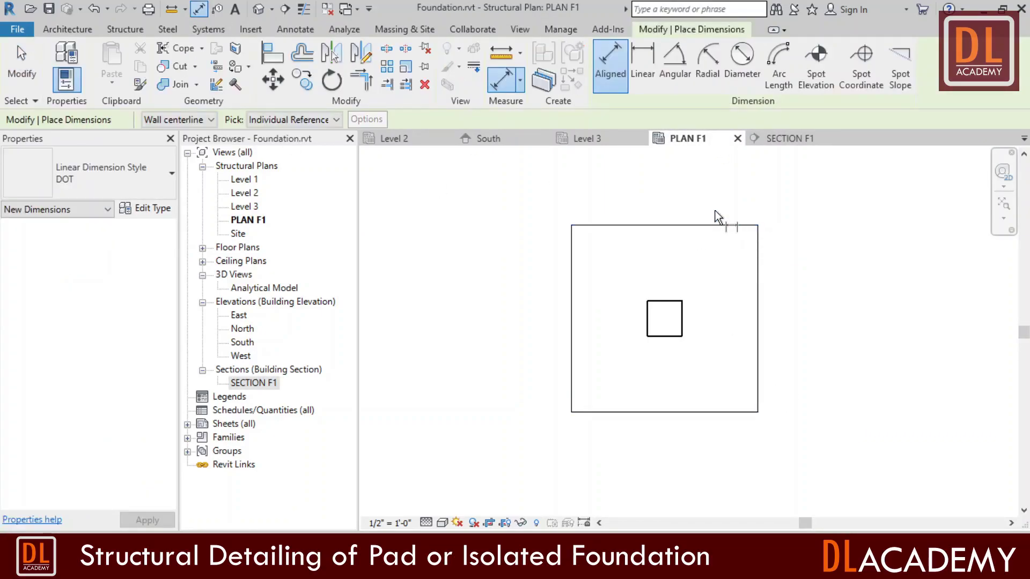
{"action": "left_click", "coordinate": [574, 387]}
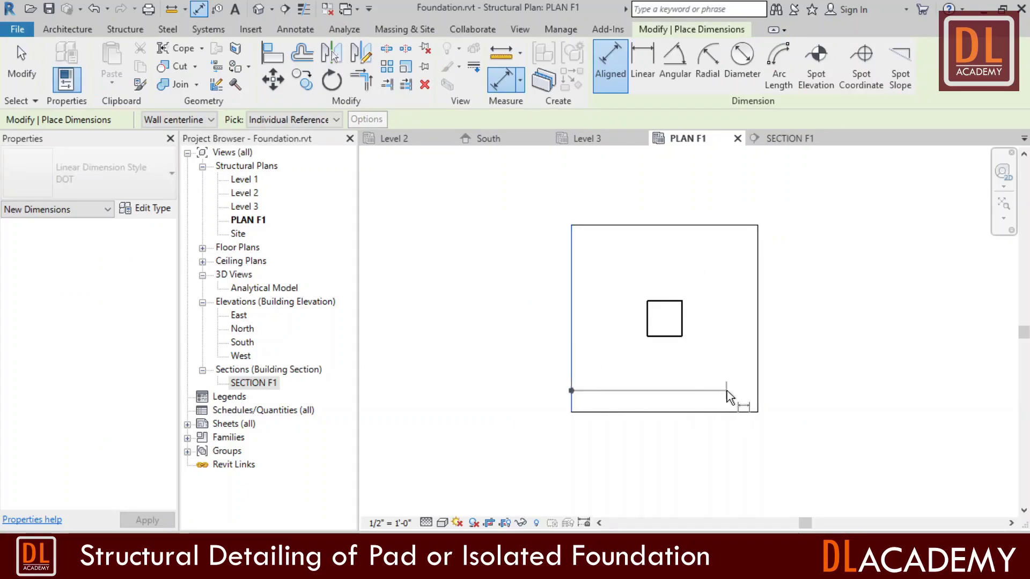
{"action": "left_click", "coordinate": [759, 388]}
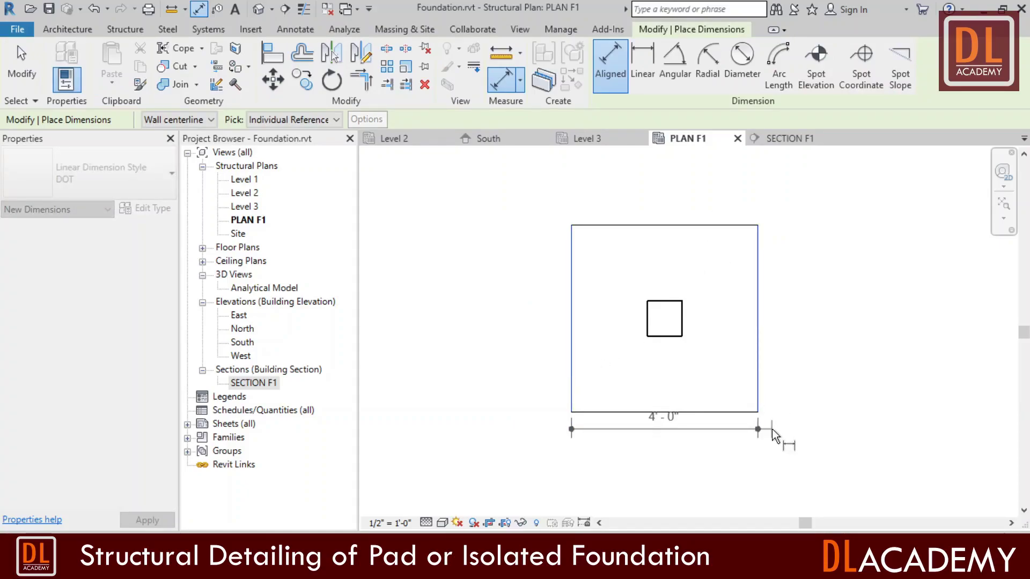
{"action": "left_click", "coordinate": [773, 454]}
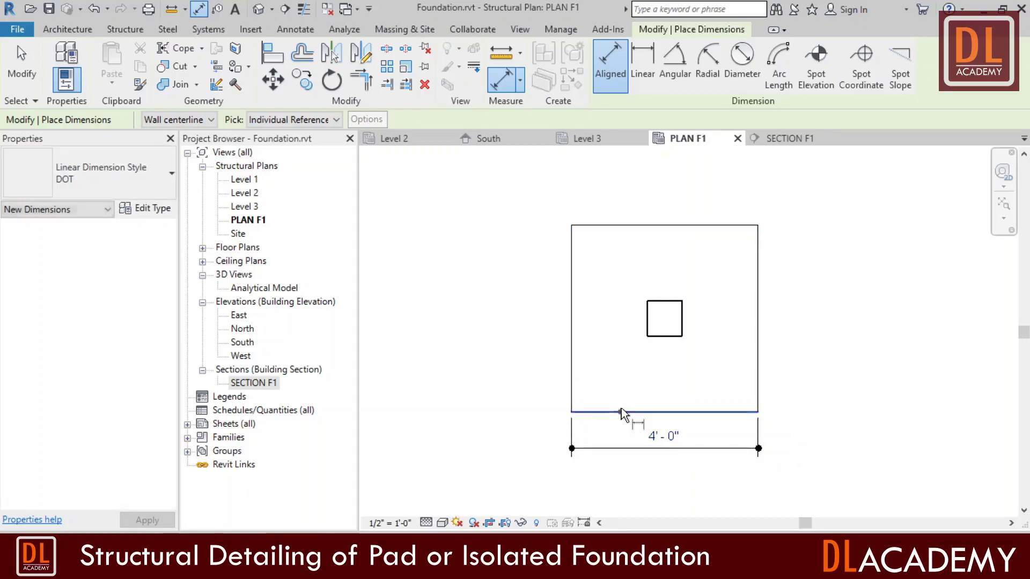
{"action": "left_click", "coordinate": [621, 413]}
{"action": "left_click", "coordinate": [620, 224]}
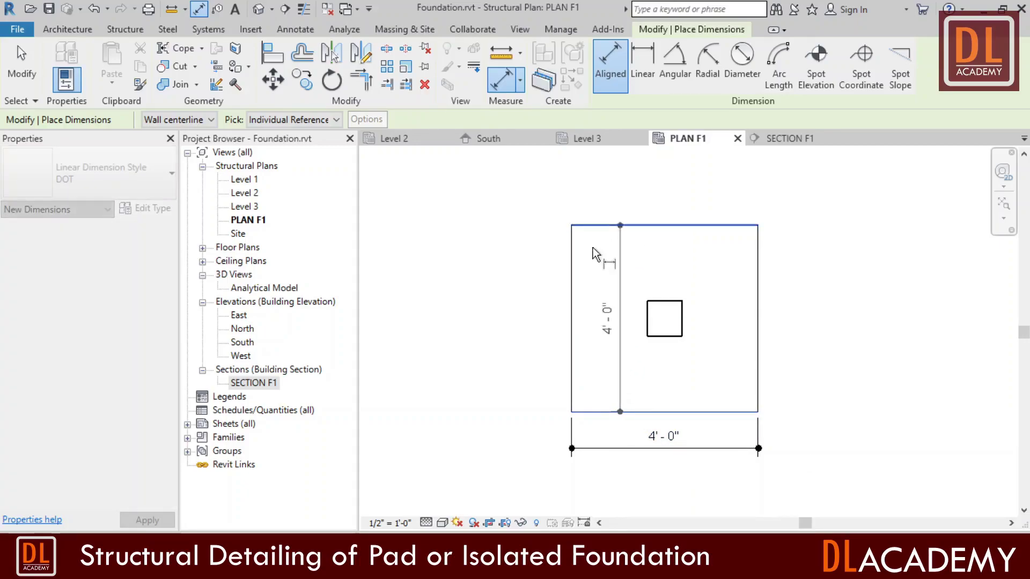
{"action": "left_click", "coordinate": [544, 319]}
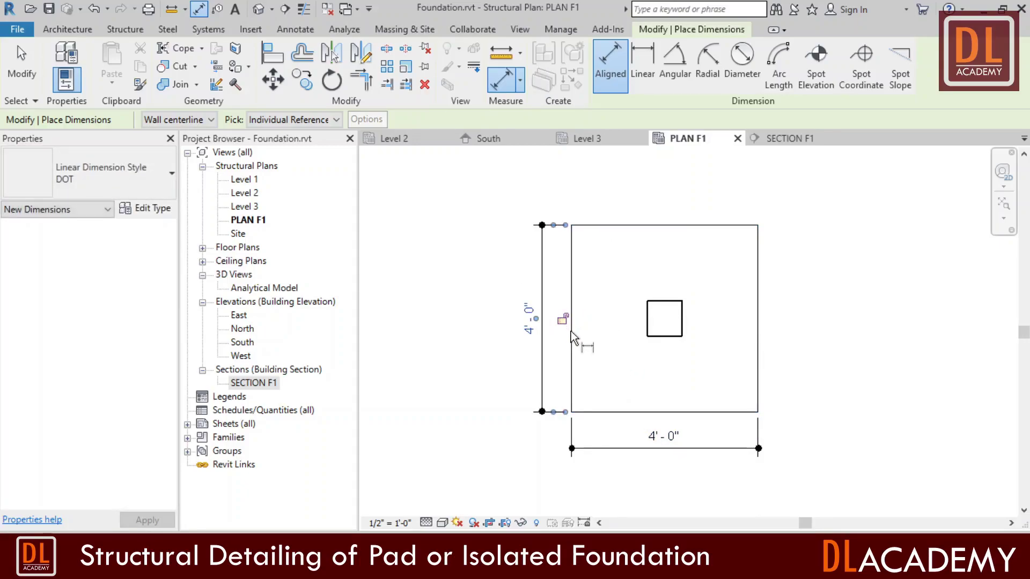
Add a chained aligned dimension across the footing's side edges and both column faces, placed above the footing.
{"action": "left_click", "coordinate": [572, 338]}
{"action": "left_click", "coordinate": [647, 325]}
{"action": "left_click", "coordinate": [683, 328]}
{"action": "left_click", "coordinate": [758, 342]}
{"action": "left_click", "coordinate": [776, 199]}
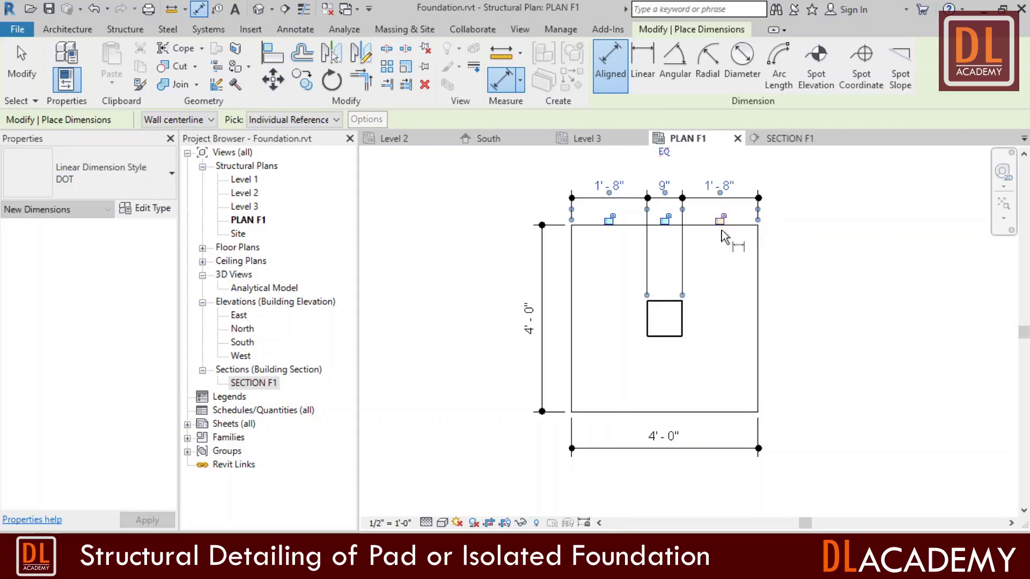
Add a vertical chained dimension from the footing's upper edge through both column faces to its lower edge, placed right of the footing.
{"action": "left_click", "coordinate": [659, 226]}
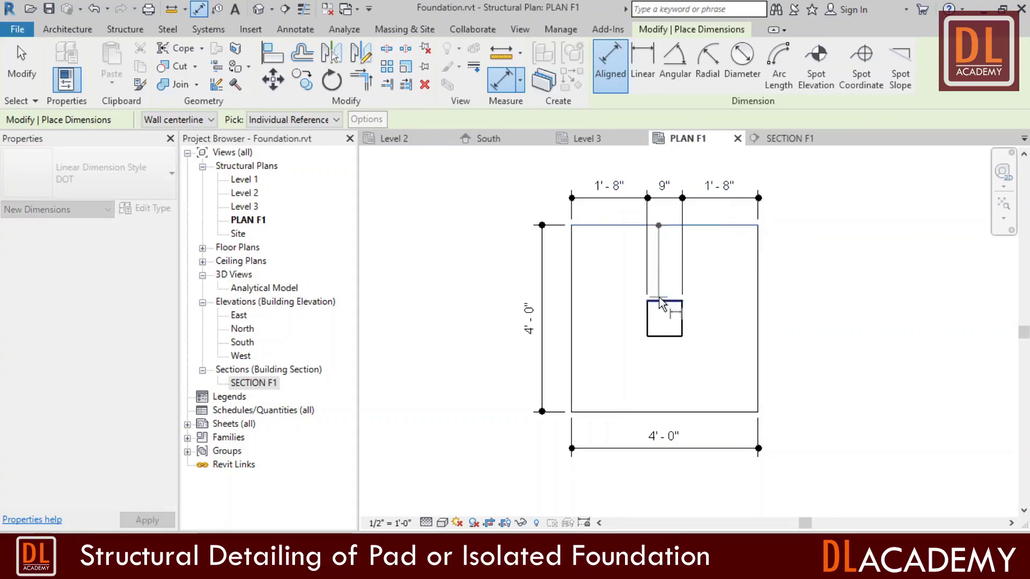
{"action": "left_click", "coordinate": [660, 302]}
{"action": "left_click", "coordinate": [659, 337]}
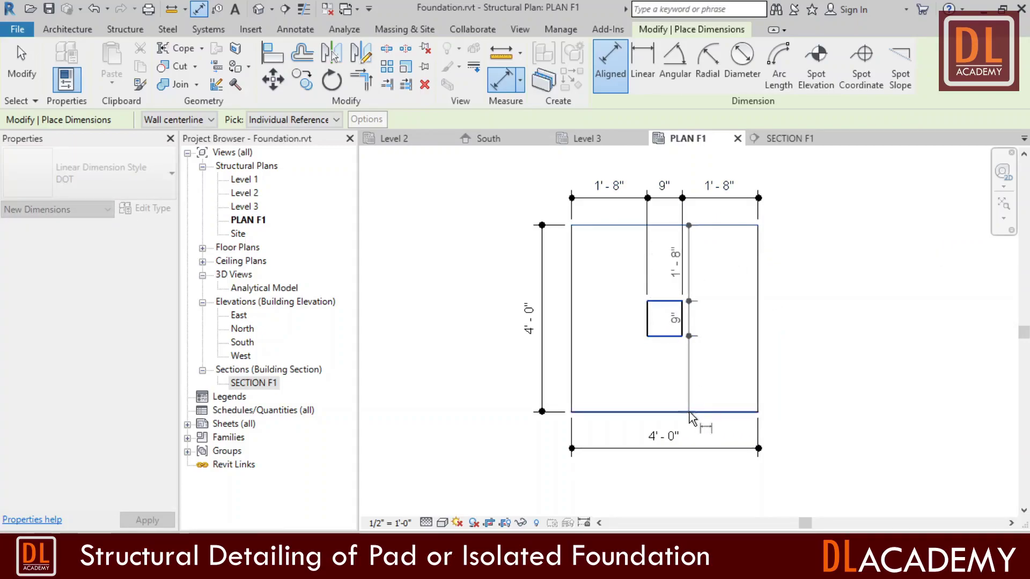
{"action": "left_click", "coordinate": [690, 412]}
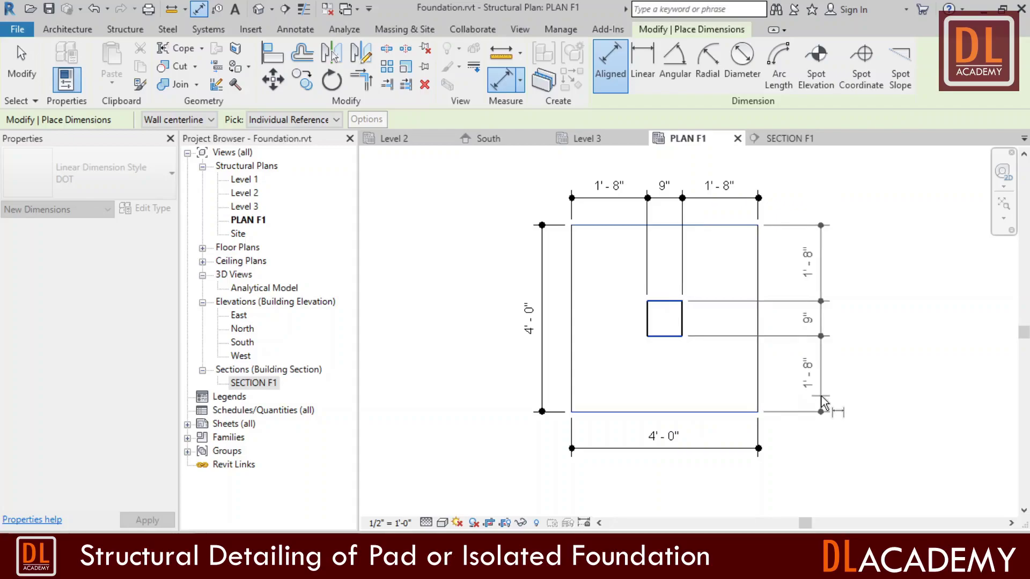
{"action": "left_click", "coordinate": [787, 456]}
{"action": "key", "text": "Escape"}
{"action": "key", "text": "Escape"}
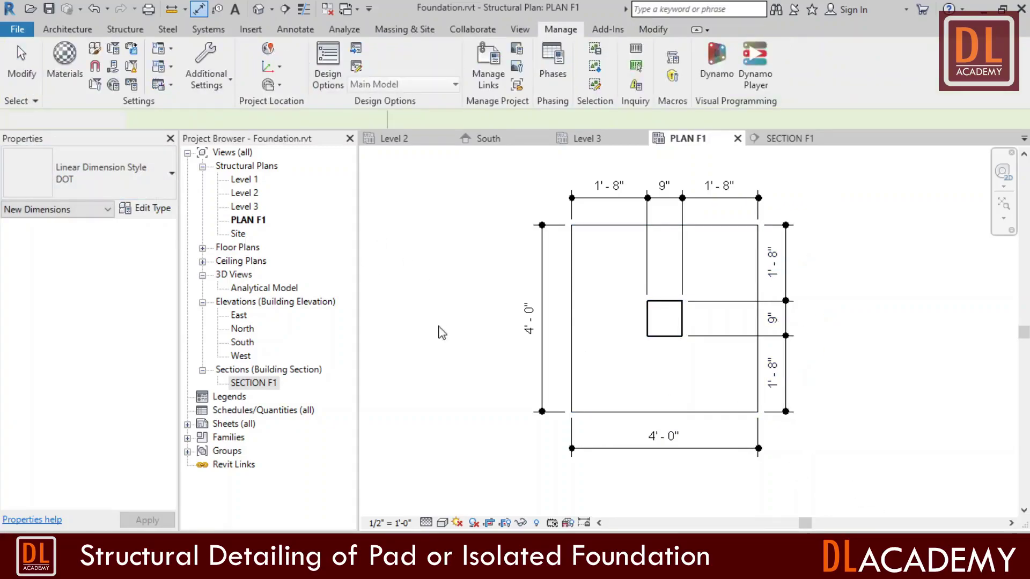
{"action": "key", "text": "Escape"}
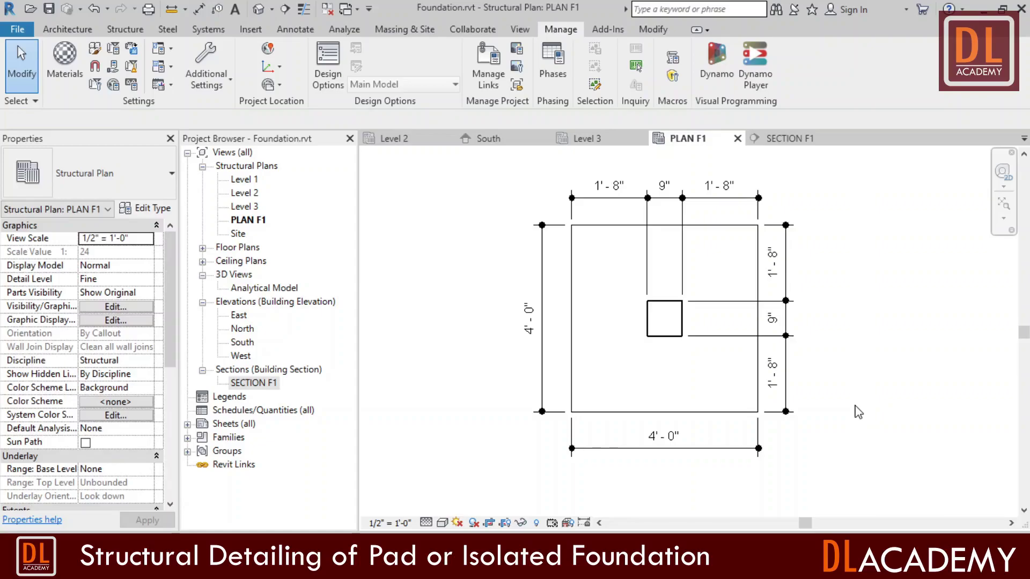
In the SECTION F1 view, set the footing's rebar cover to Exterior <0' - 2">.
{"action": "left_click", "coordinate": [789, 139]}
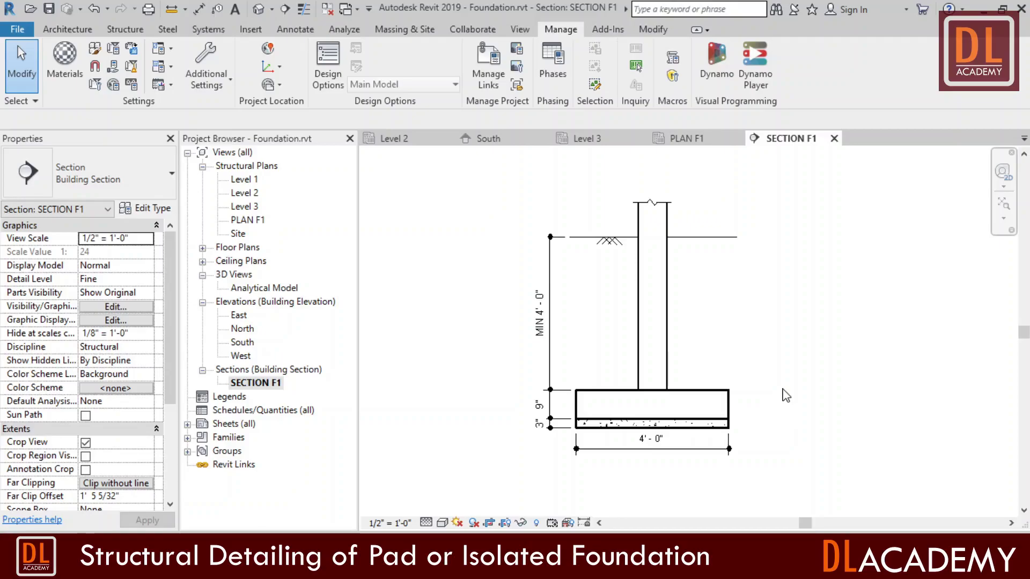
{"action": "left_click", "coordinate": [122, 31]}
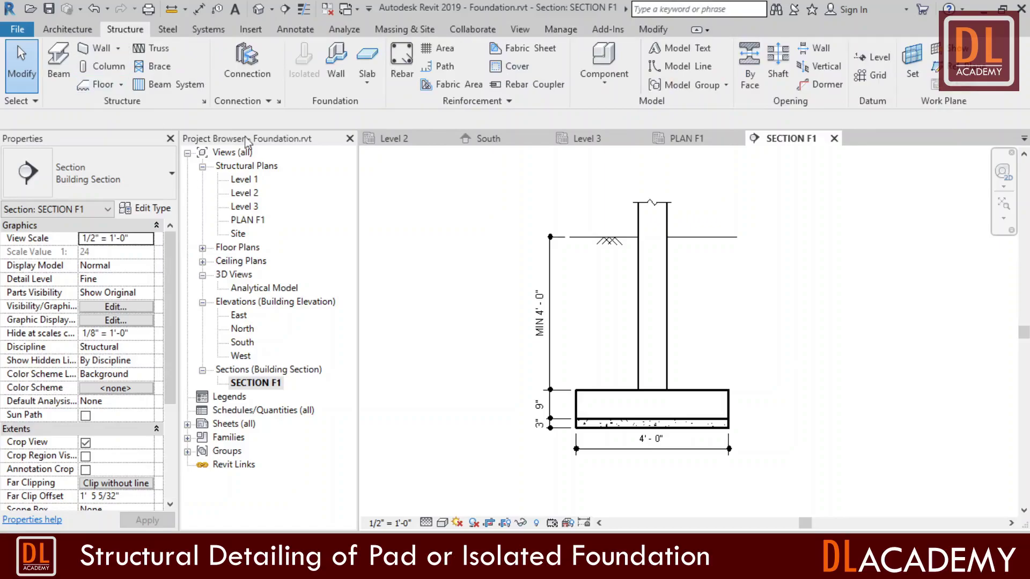
{"action": "left_click", "coordinate": [512, 67]}
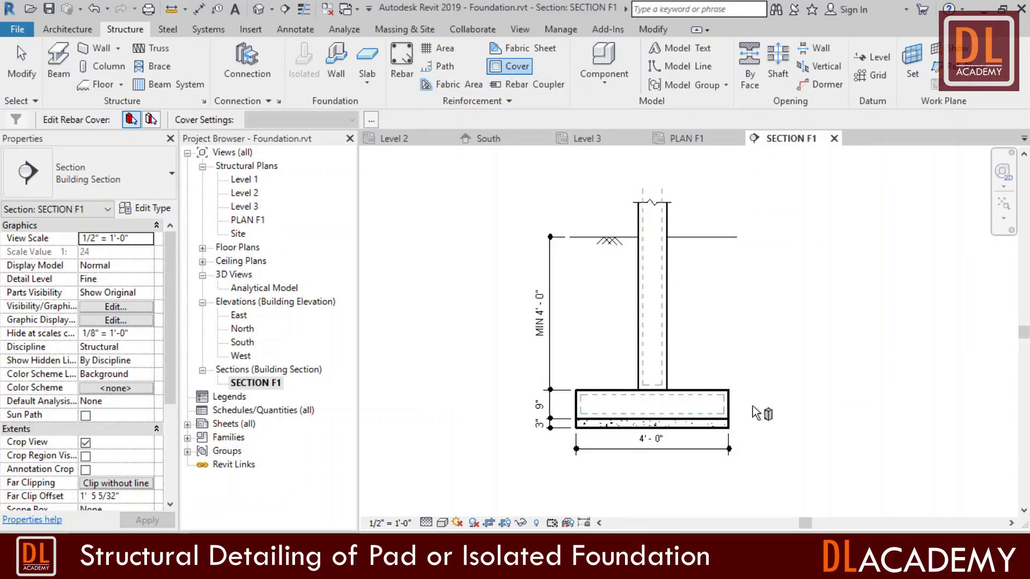
{"action": "left_click", "coordinate": [719, 408]}
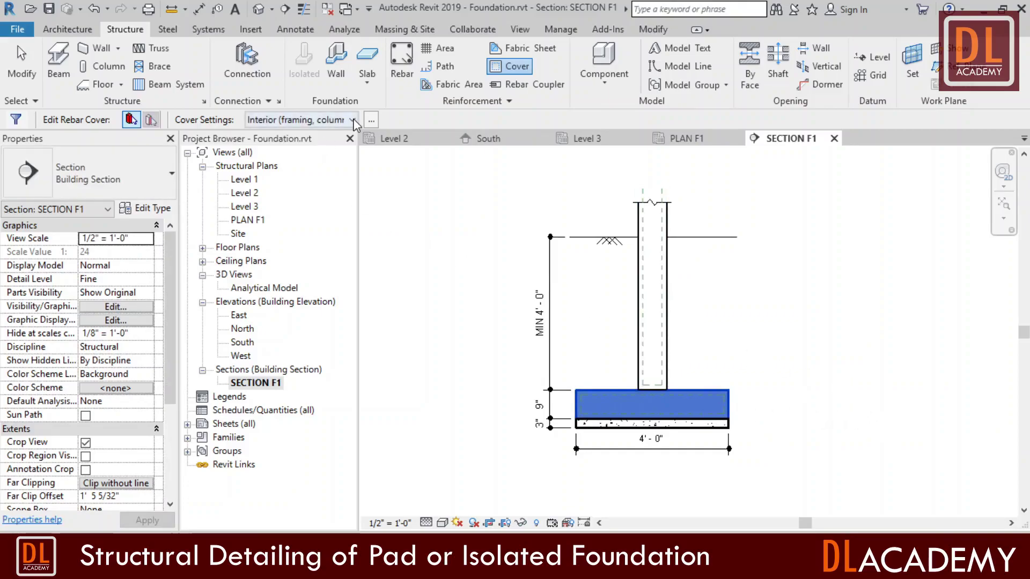
{"action": "left_click", "coordinate": [352, 120]}
{"action": "left_click", "coordinate": [322, 148]}
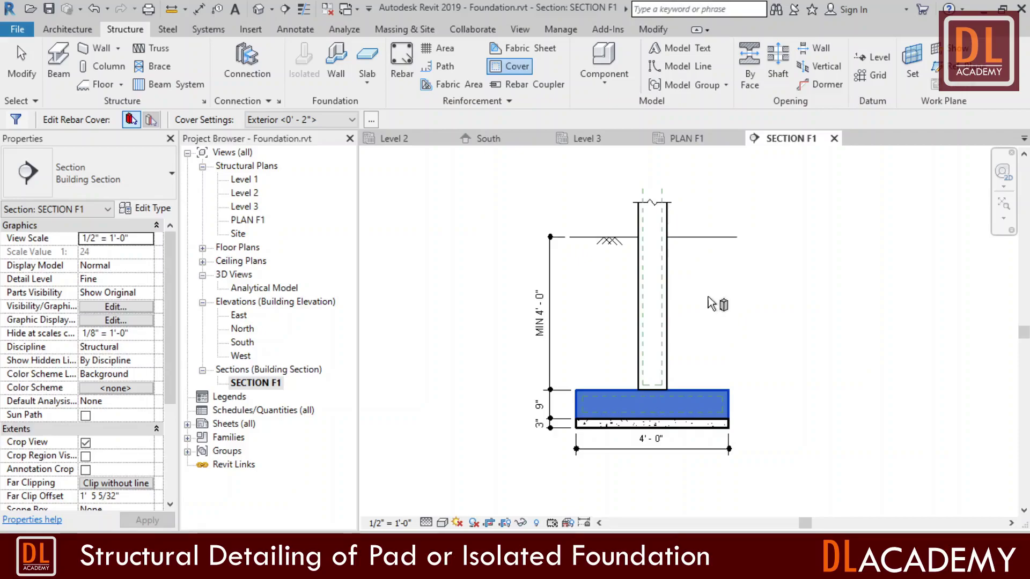
Assign the Interior (framing, columns) rebar cover setting to the column and finish editing covers.
{"action": "left_click", "coordinate": [664, 313]}
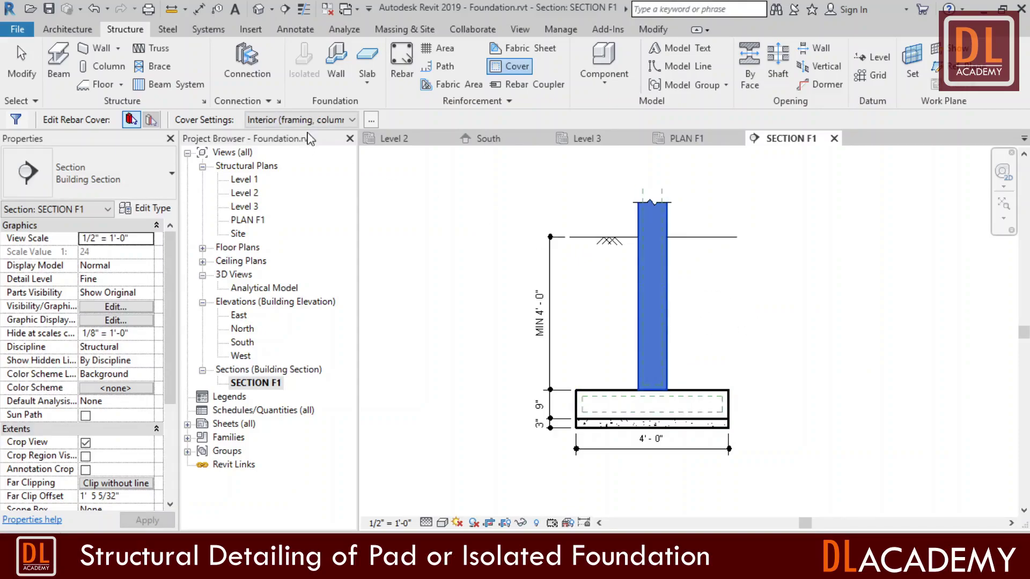
{"action": "left_click", "coordinate": [322, 120]}
{"action": "left_click", "coordinate": [322, 158]}
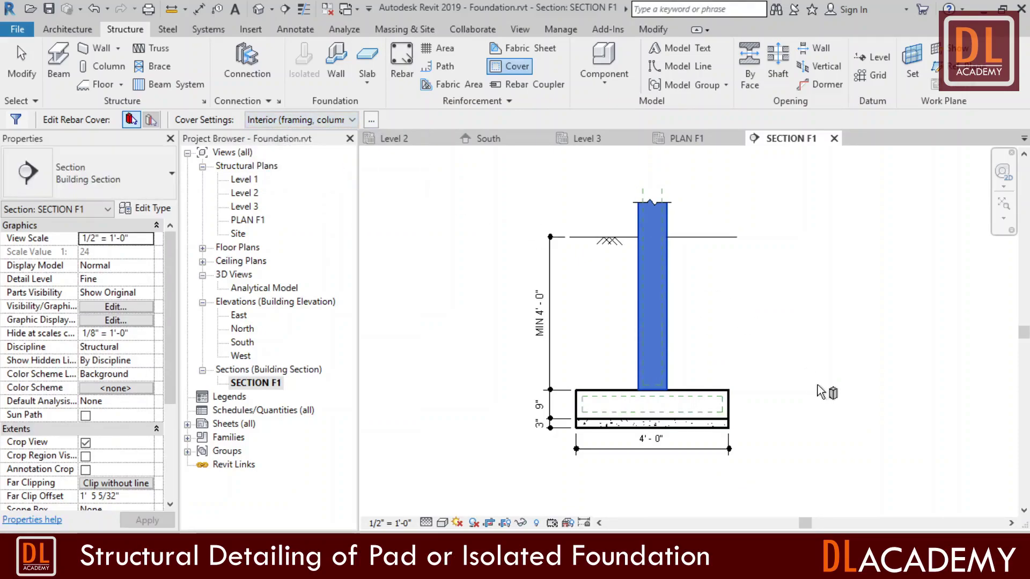
{"action": "key", "text": "Escape"}
{"action": "key", "text": "Escape"}
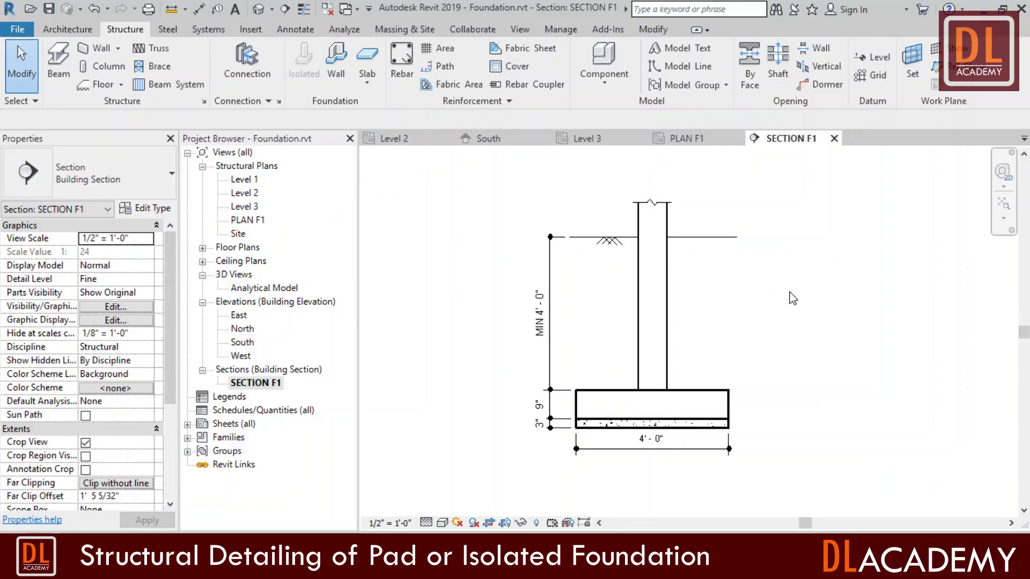
Place a single straight rebar of shape 00 along the footing's lower cover line in the SECTION F1 view.
{"action": "left_click", "coordinate": [402, 65]}
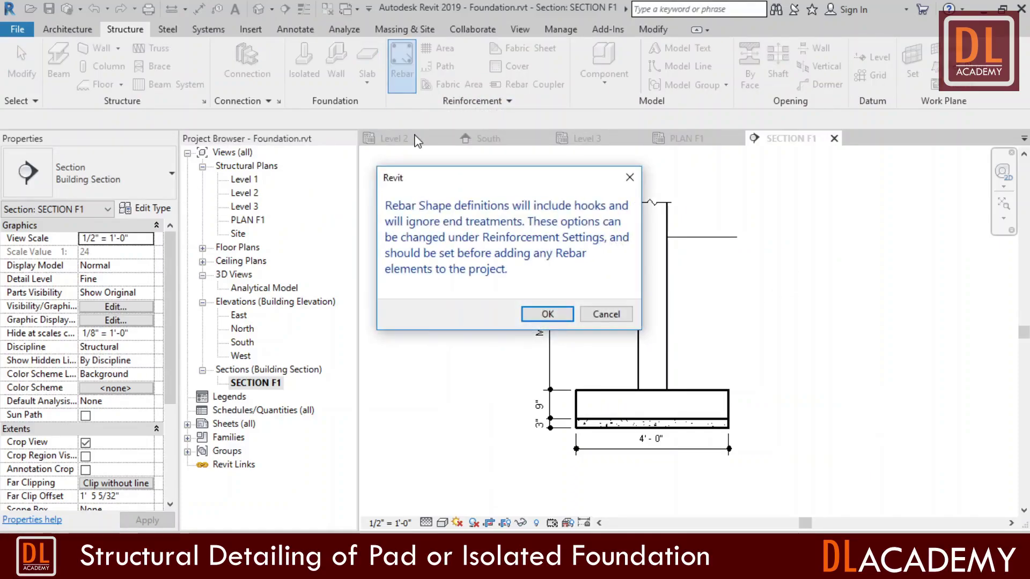
{"action": "left_click", "coordinate": [546, 315]}
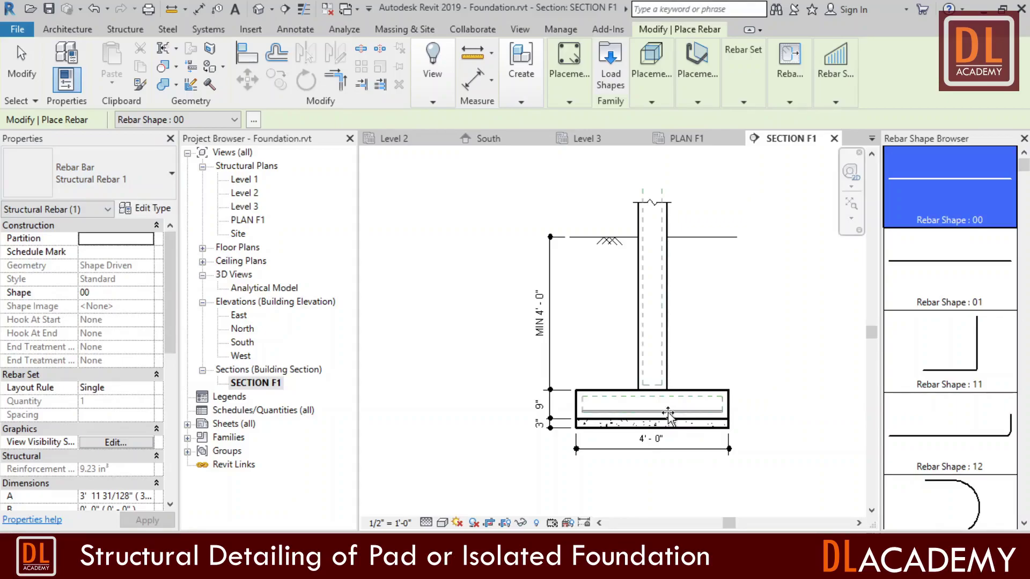
{"action": "scroll", "coordinate": [668, 415], "scroll_direction": "up", "scroll_amount": 5}
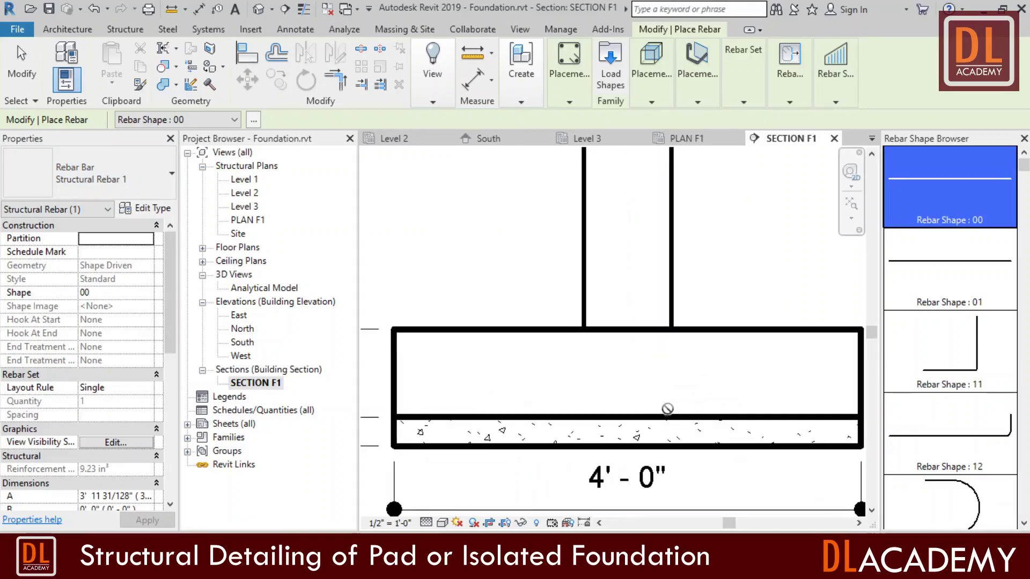
{"action": "left_click", "coordinate": [704, 96]}
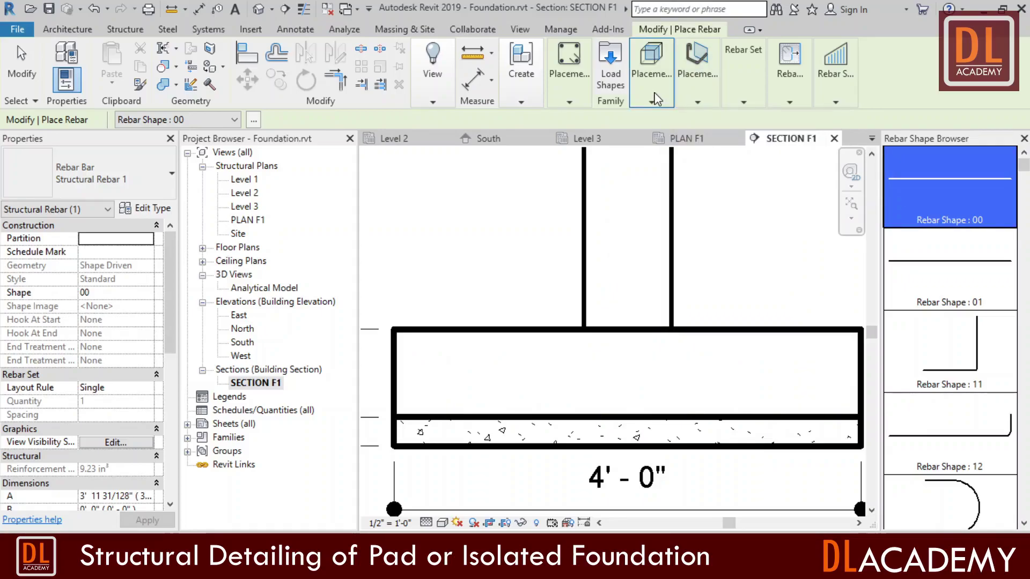
{"action": "left_click", "coordinate": [653, 100]}
{"action": "left_click", "coordinate": [697, 101]}
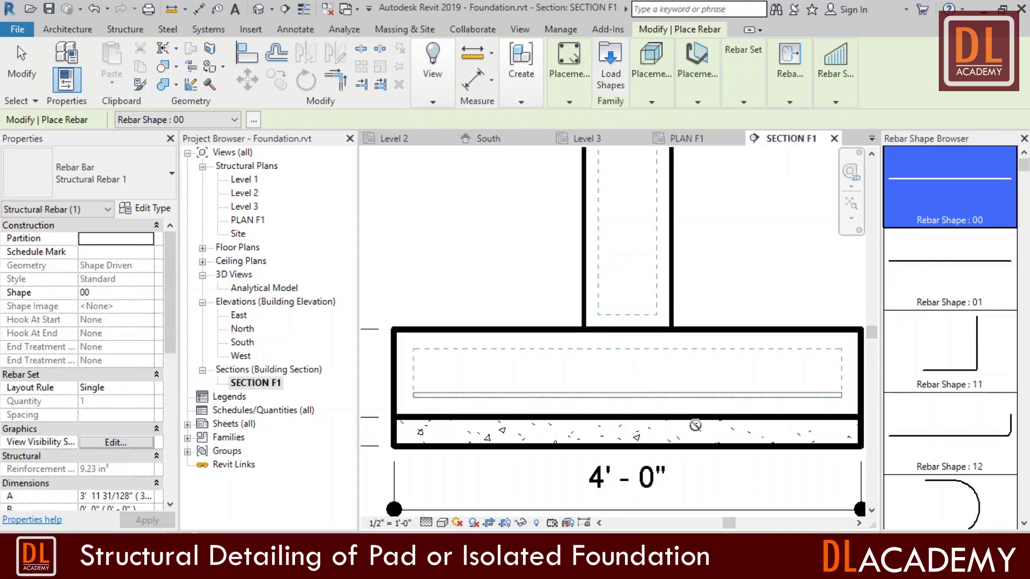
{"action": "left_click", "coordinate": [725, 354]}
{"action": "key", "text": "Escape"}
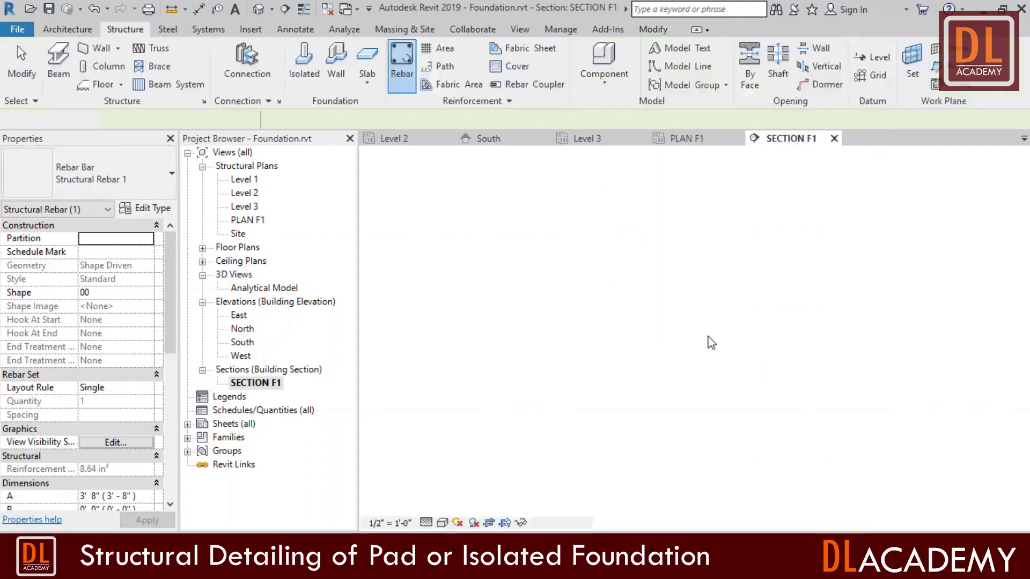
{"action": "key", "text": "Escape"}
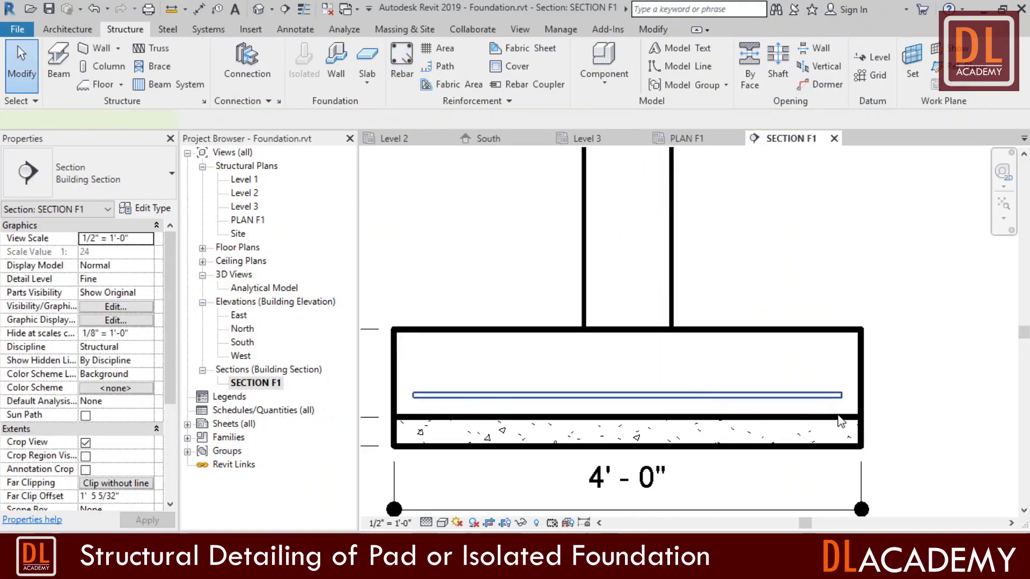
Change the straight footing bar's type to H10.
{"action": "left_click", "coordinate": [832, 397]}
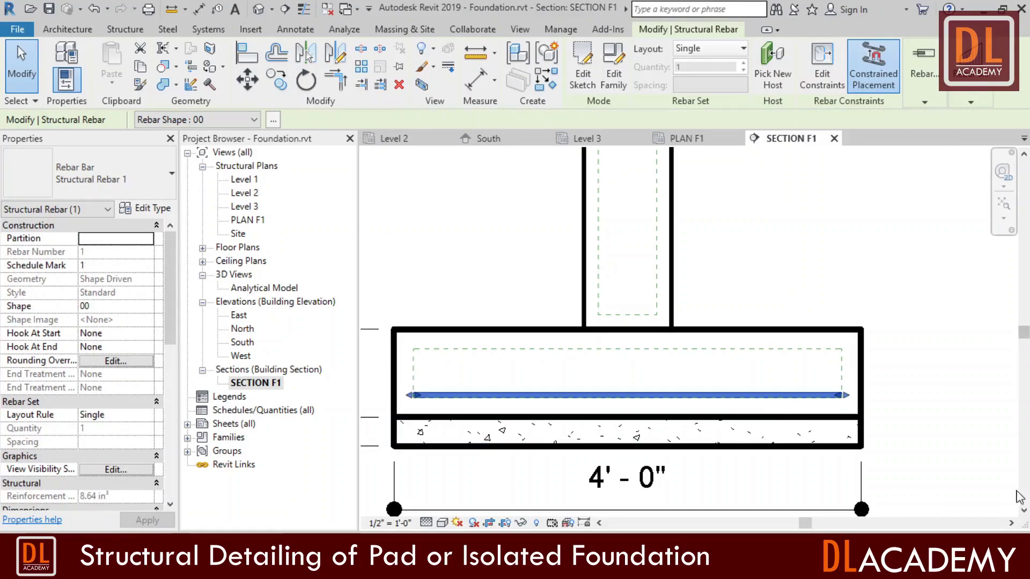
{"action": "left_click", "coordinate": [149, 183]}
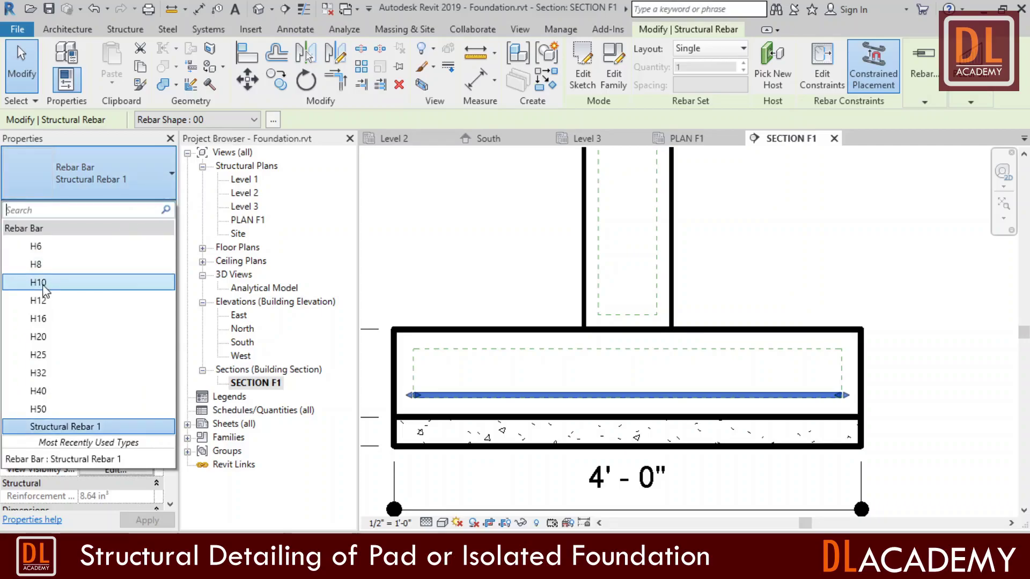
{"action": "left_click", "coordinate": [38, 282]}
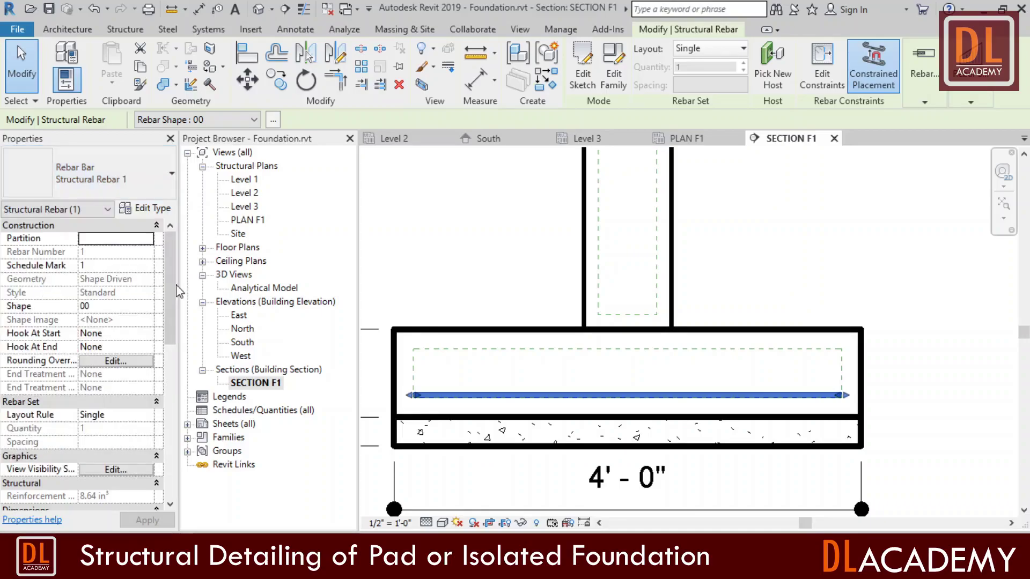
{"action": "left_click", "coordinate": [489, 288]}
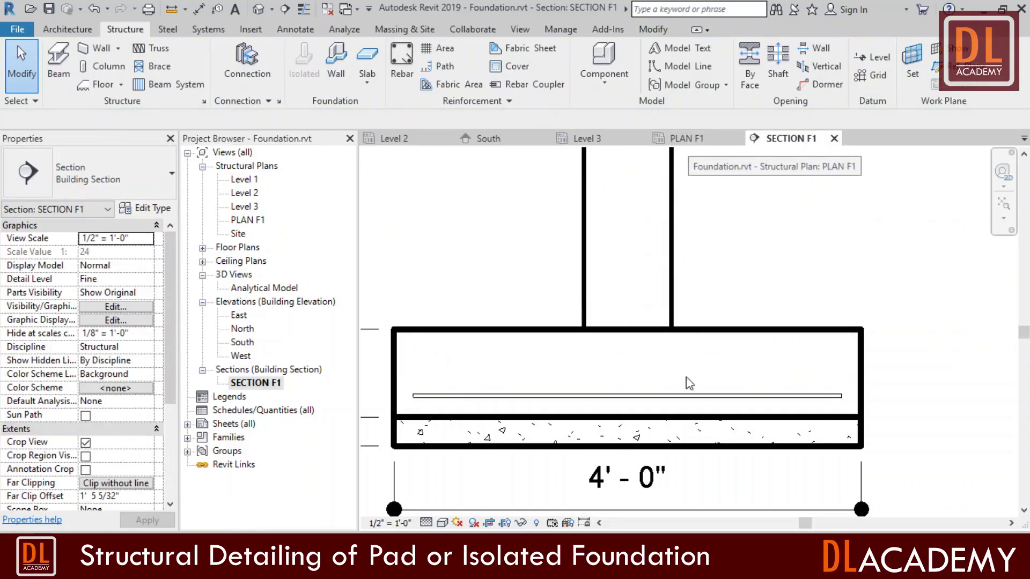
Set the H10 footing bar to be viewed unobscured in the PLAN F1 structural plan.
{"action": "left_click", "coordinate": [842, 370]}
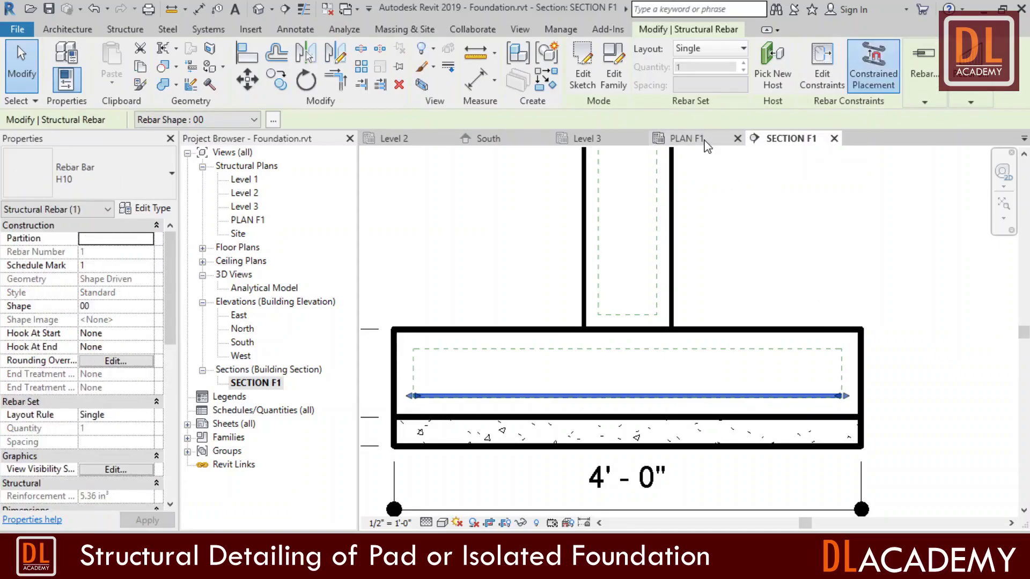
{"action": "key", "text": "ctrl+Tab"}
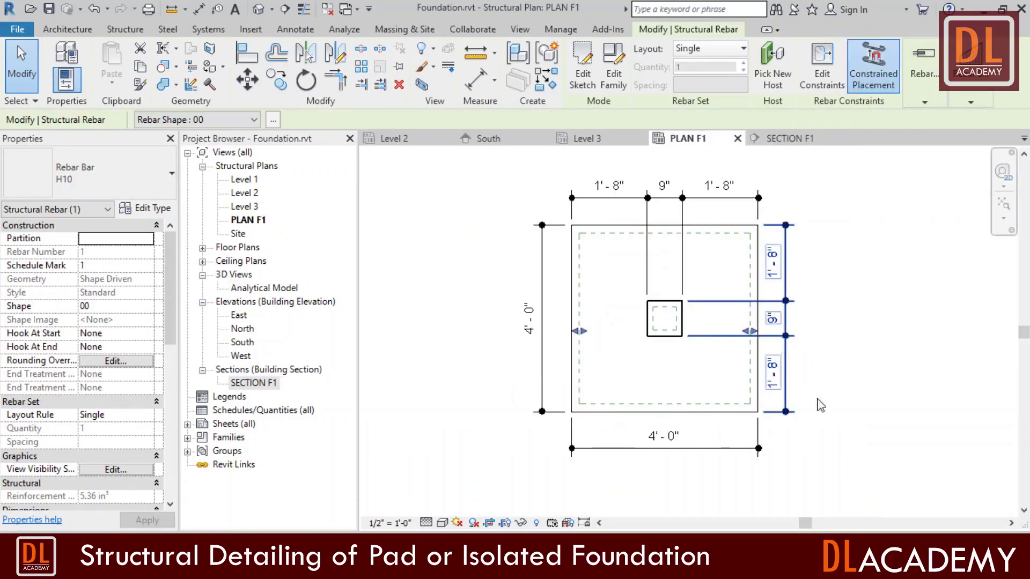
{"action": "scroll", "coordinate": [863, 392], "scroll_direction": "up", "scroll_amount": 3}
{"action": "key", "text": "Escape"}
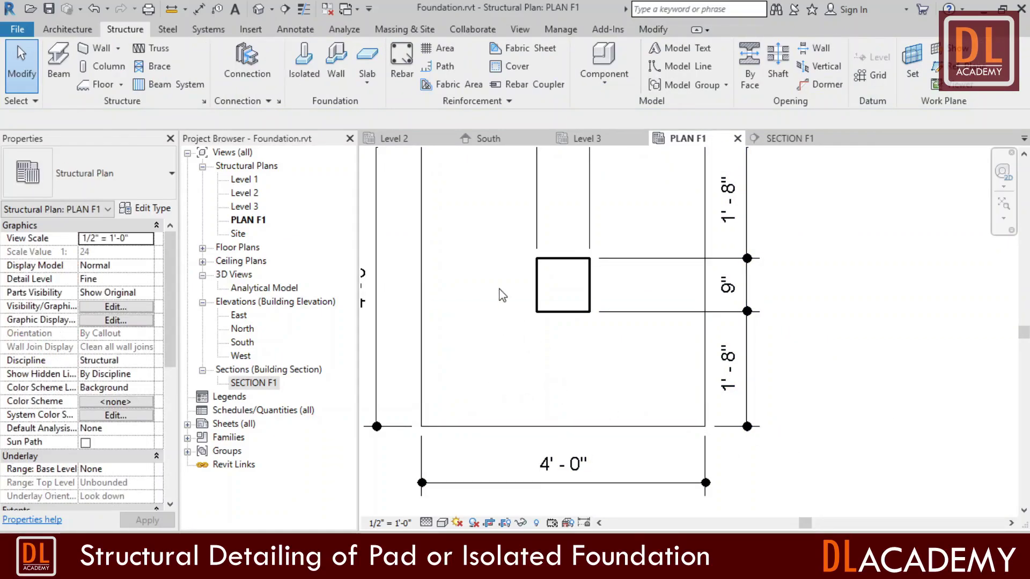
{"action": "key", "text": "ctrl+Left"}
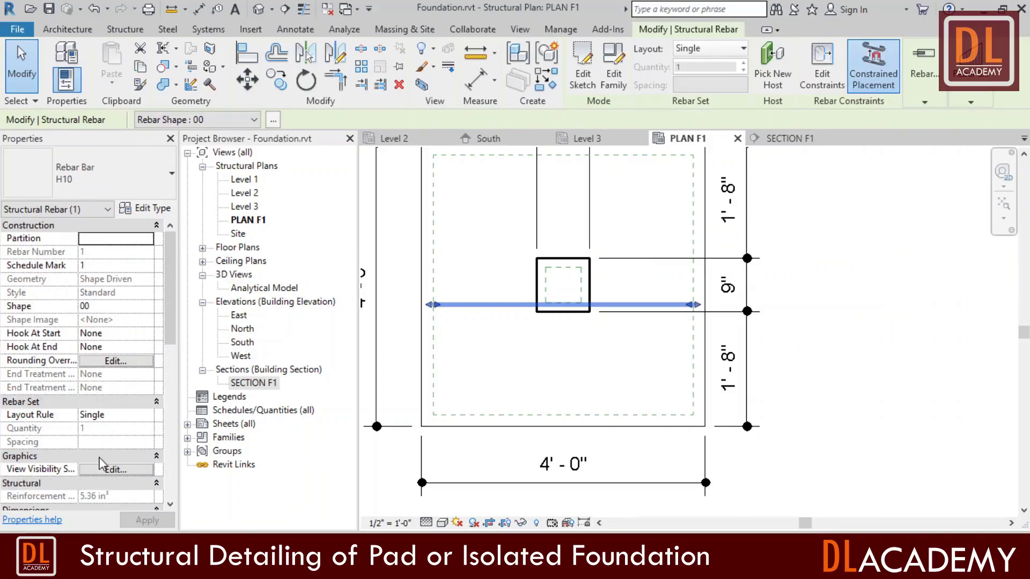
{"action": "left_click", "coordinate": [97, 474]}
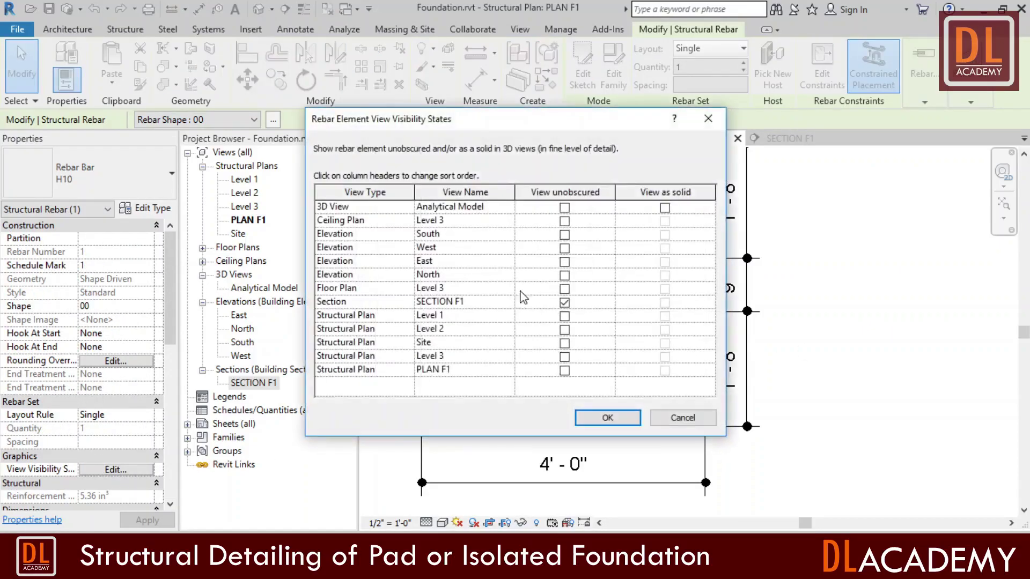
{"action": "left_click", "coordinate": [566, 373]}
{"action": "left_click", "coordinate": [606, 419]}
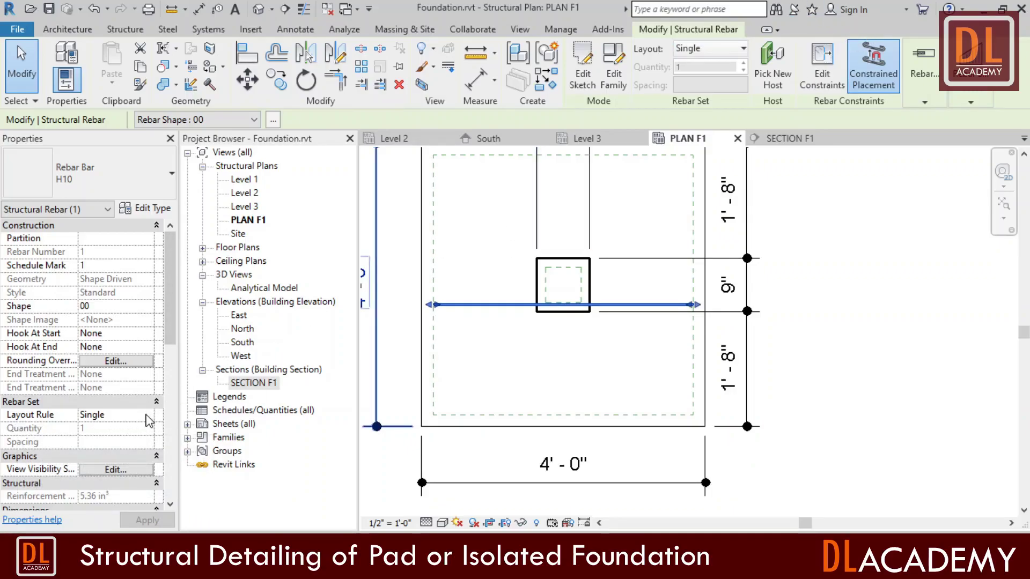
Lay out the H10 footing bar as a set using the Maximum Spacing rule at 0' 6" spacing.
{"action": "left_click", "coordinate": [148, 417]}
{"action": "left_click", "coordinate": [139, 451]}
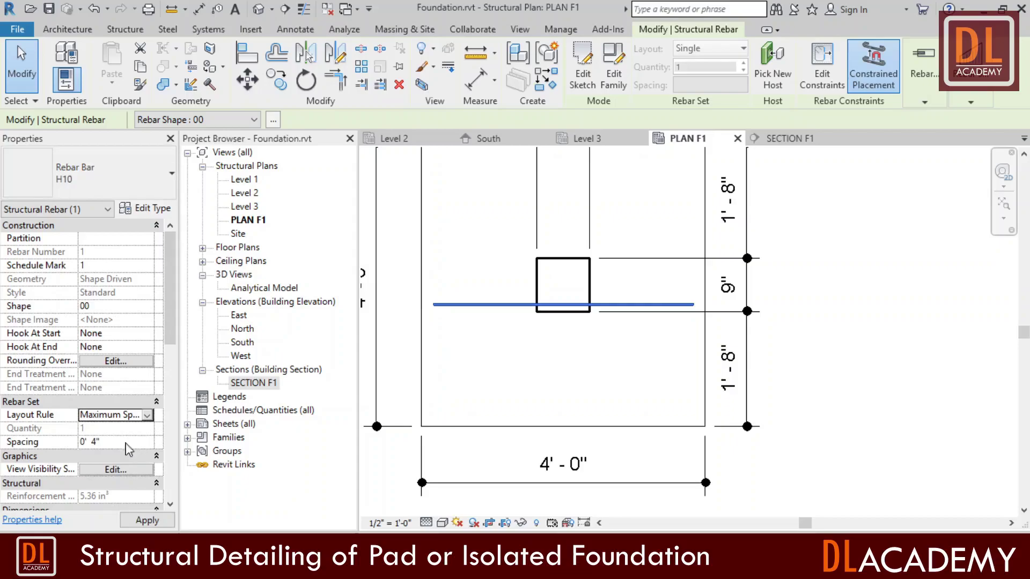
{"action": "left_click", "coordinate": [112, 442]}
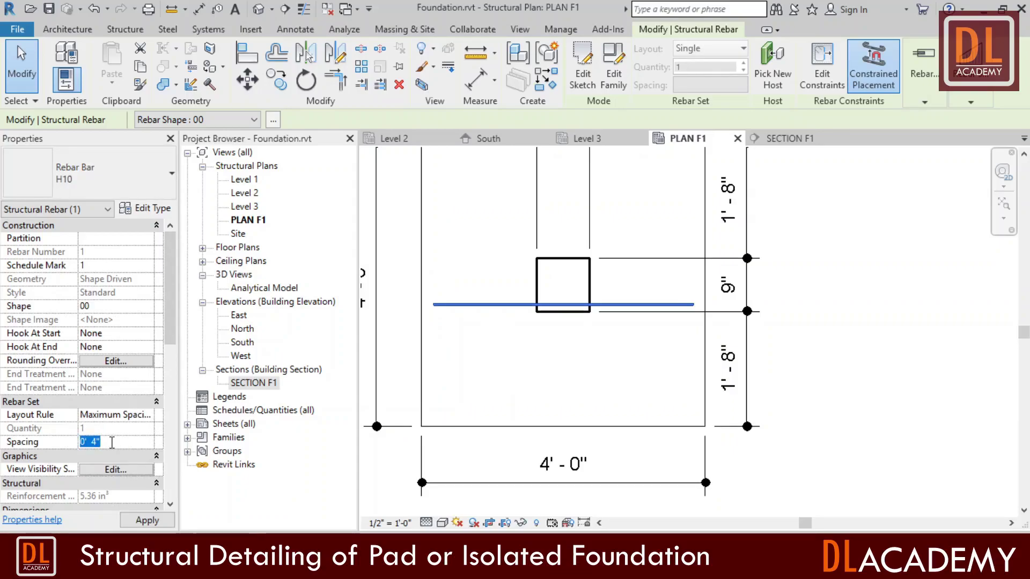
{"action": "type", "text": "0' 6\""}
{"action": "key", "text": "Return"}
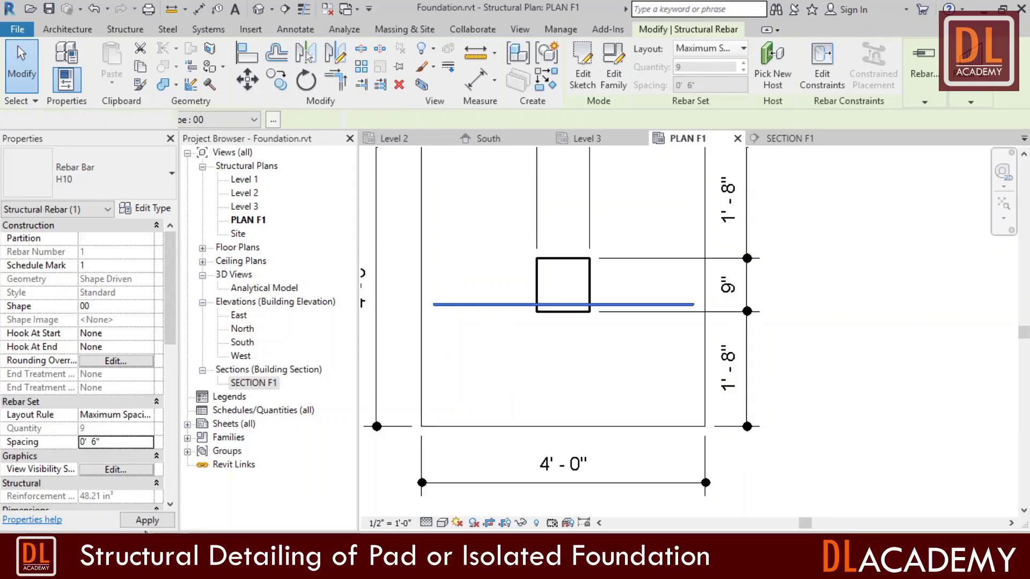
{"action": "key", "text": "Escape"}
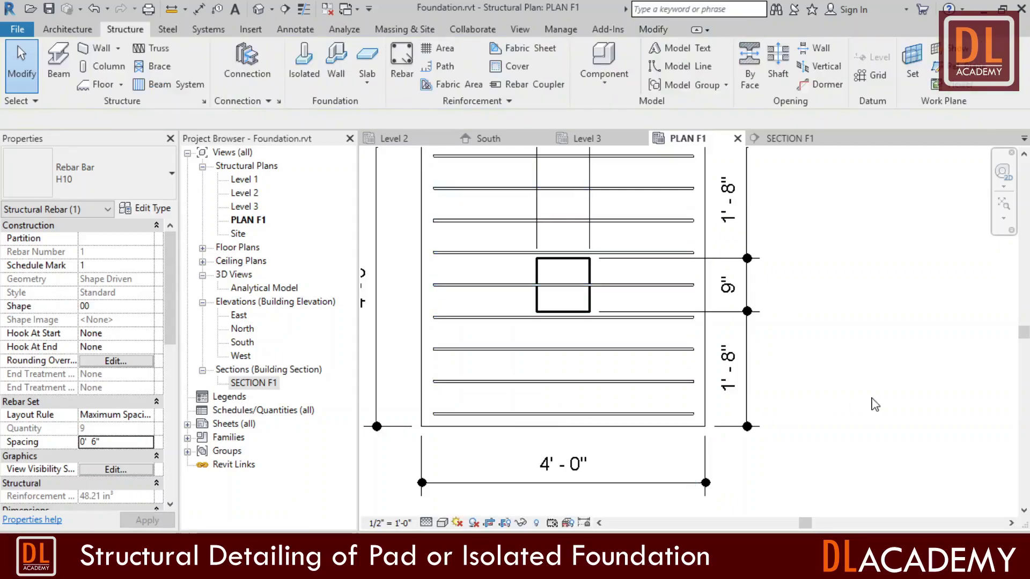
{"action": "scroll", "coordinate": [854, 457], "scroll_direction": "down", "scroll_amount": 2}
{"action": "scroll", "coordinate": [740, 218], "scroll_direction": "up", "scroll_amount": 2}
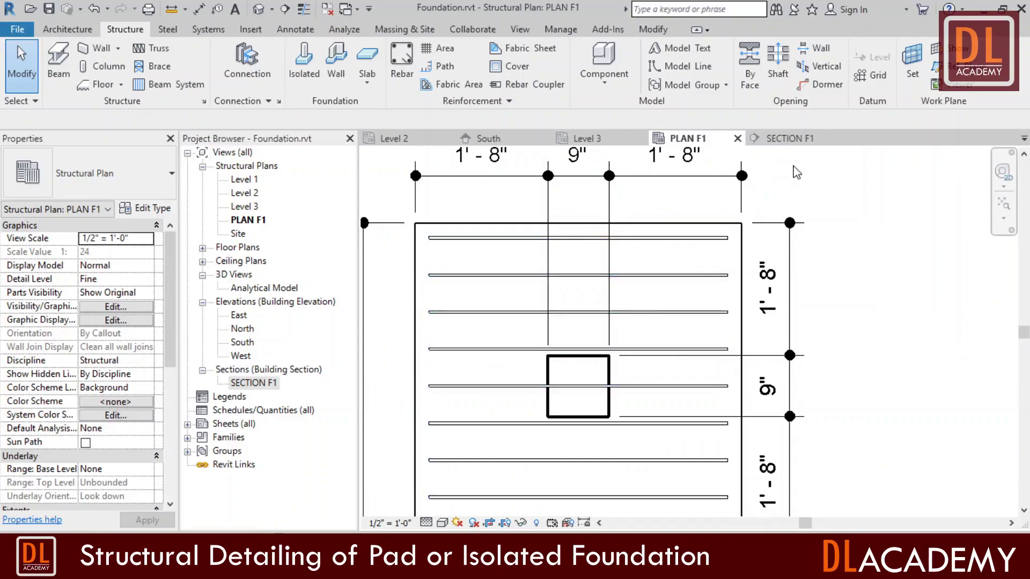
In SECTION F1, give the footing bar set Standard - 90 deg. hooks at both start and end.
{"action": "key", "text": "ctrl+Tab"}
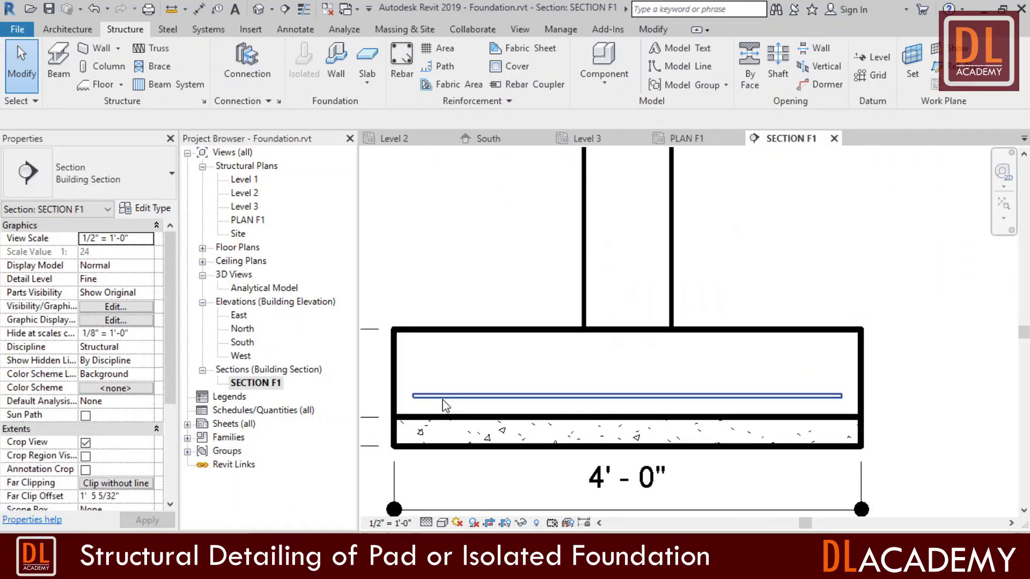
{"action": "left_click", "coordinate": [443, 400]}
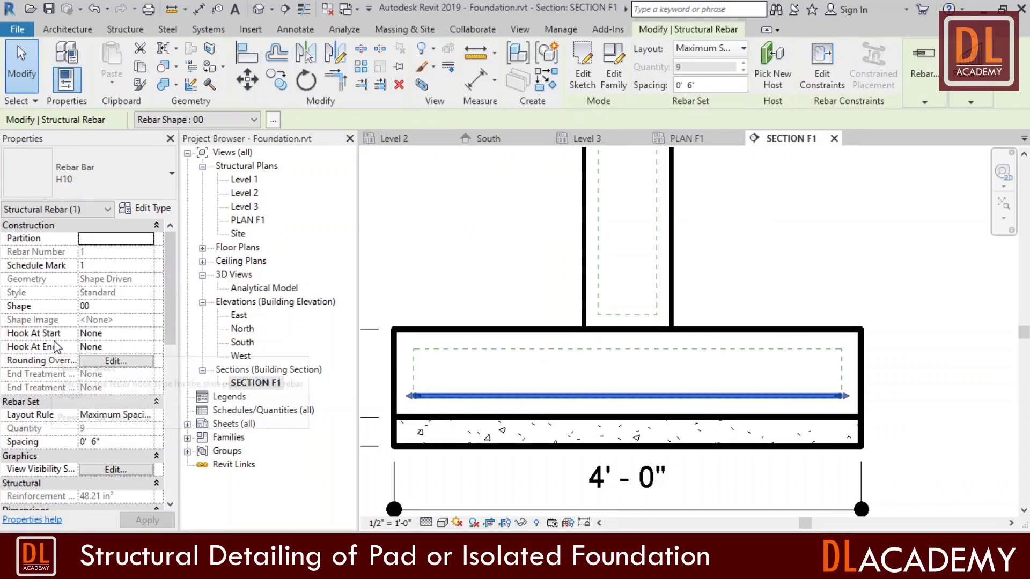
{"action": "left_click", "coordinate": [150, 335]}
{"action": "left_click", "coordinate": [152, 352]}
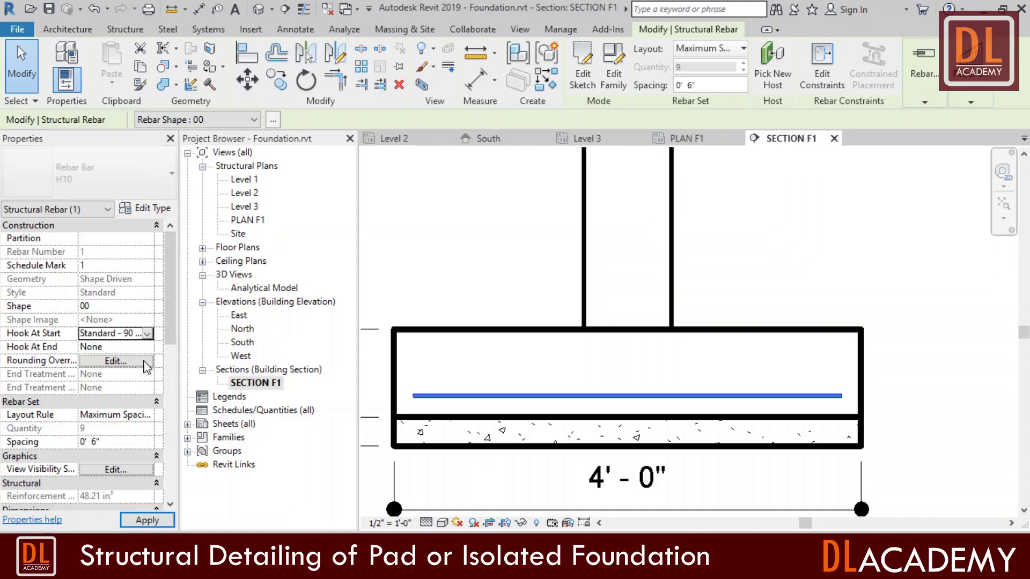
{"action": "left_click", "coordinate": [149, 346]}
{"action": "left_click", "coordinate": [151, 367]}
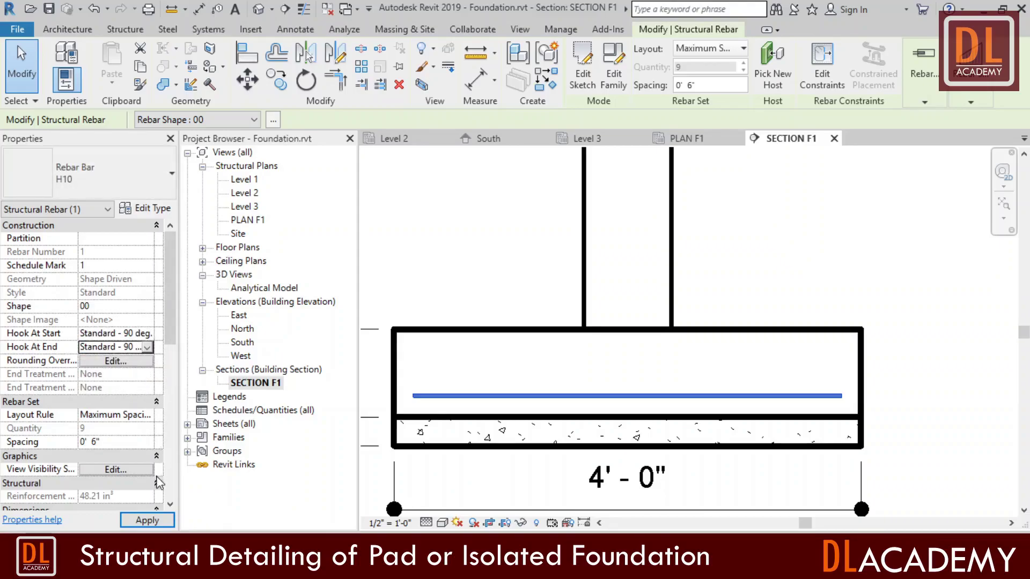
{"action": "left_click", "coordinate": [145, 521]}
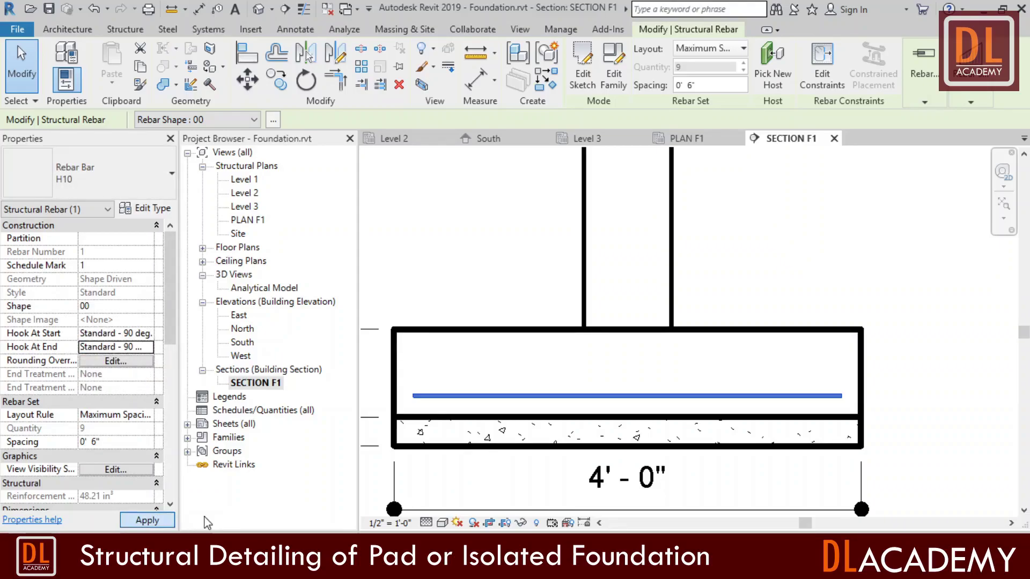
{"action": "left_click", "coordinate": [931, 412]}
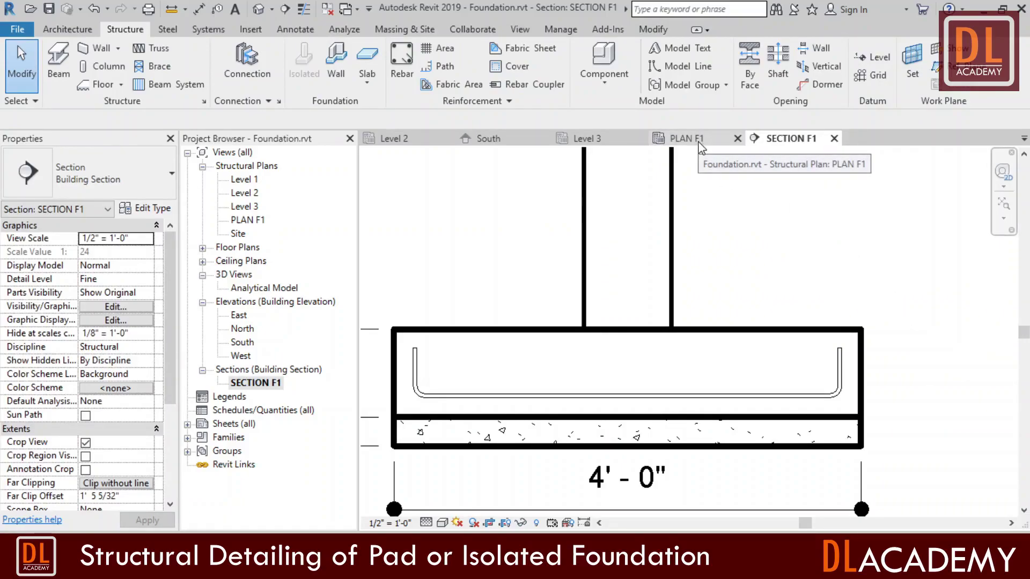
Place a Rebar Shape 1 bar perpendicular to cover at the footing's lower cover line, between the footing's left side and the column.
{"action": "left_click", "coordinate": [401, 64]}
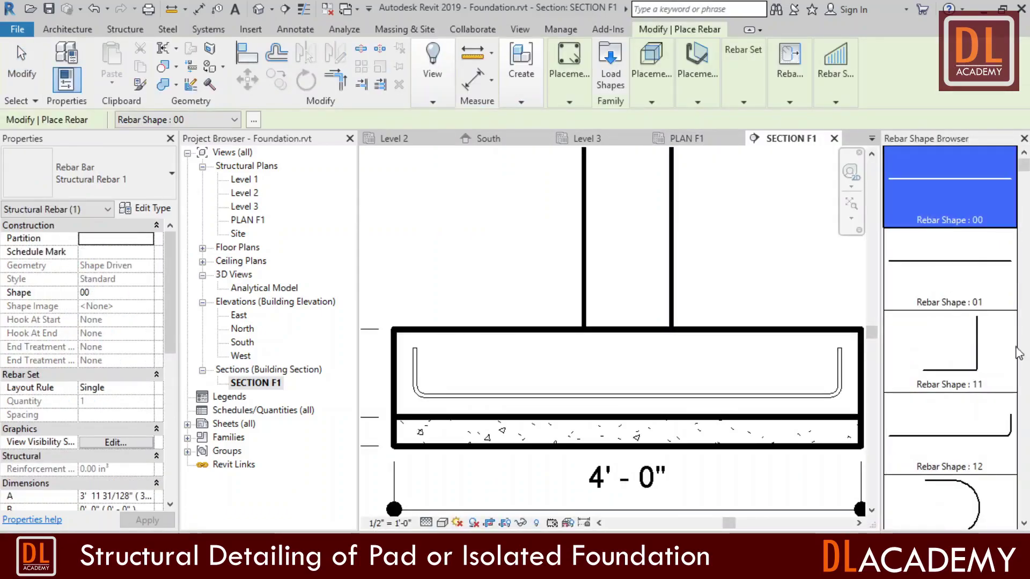
{"action": "left_click_drag", "start_coordinate": [1025, 171], "coordinate": [1025, 506]}
{"action": "left_click", "coordinate": [975, 398]}
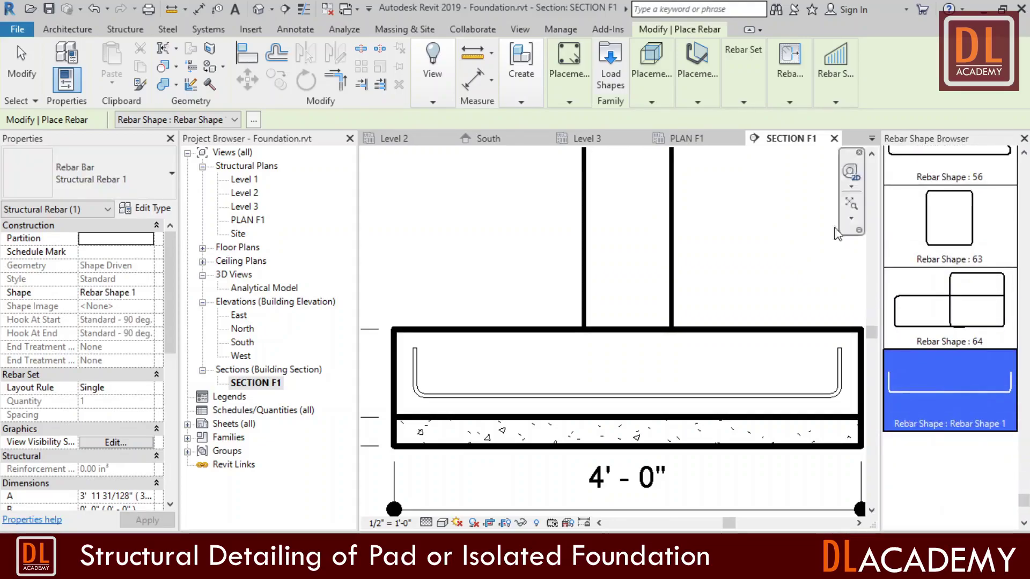
{"action": "left_click", "coordinate": [708, 98]}
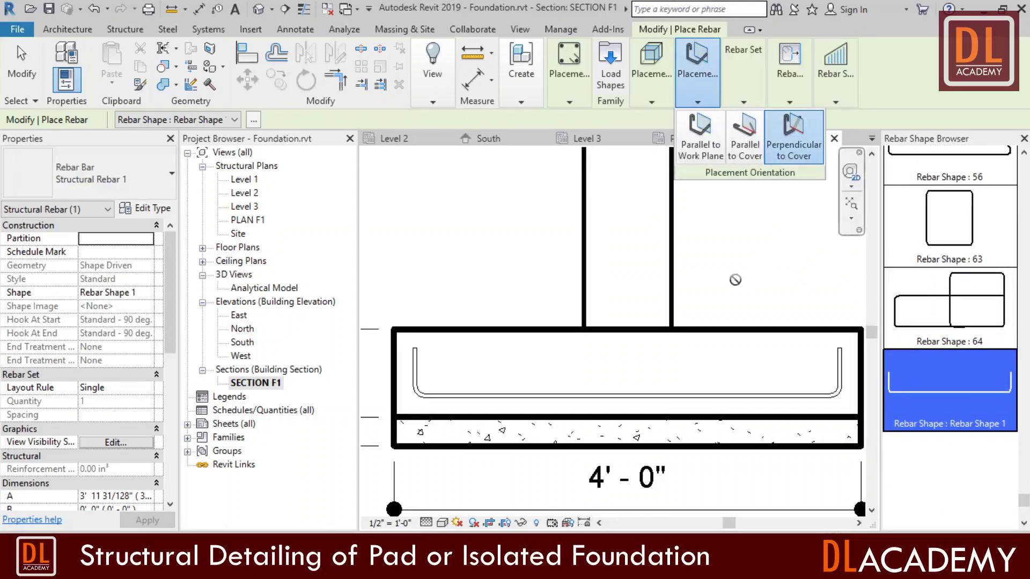
{"action": "scroll", "coordinate": [515, 395], "scroll_direction": "up", "scroll_amount": 2}
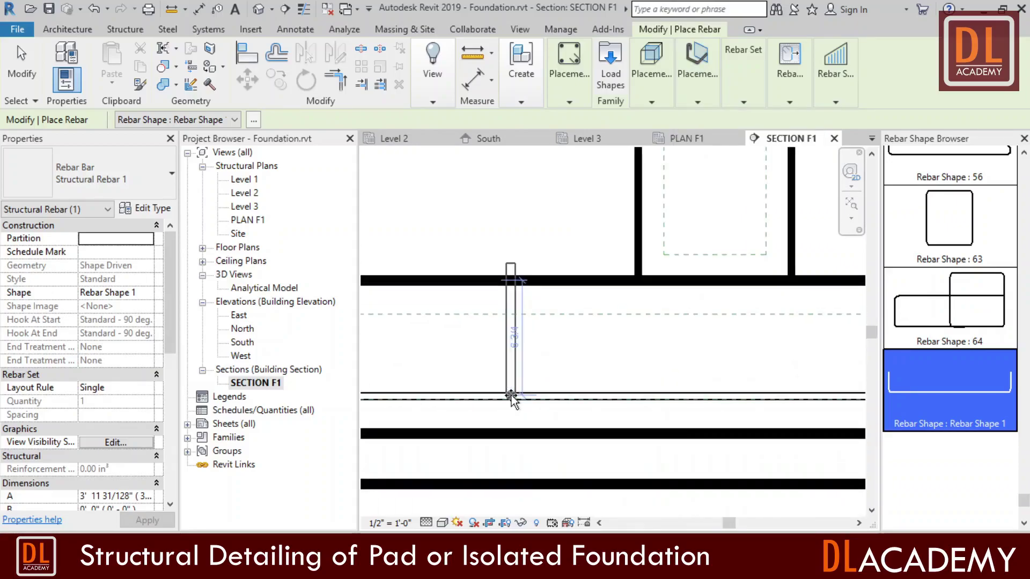
{"action": "scroll", "coordinate": [512, 398], "scroll_direction": "up", "scroll_amount": 2}
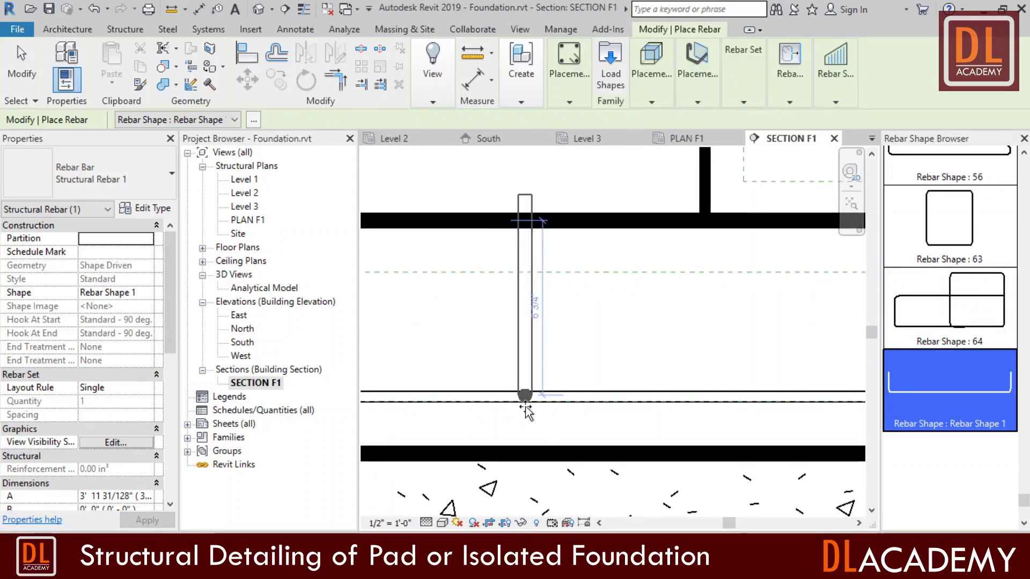
{"action": "left_click", "coordinate": [527, 412]}
{"action": "scroll", "coordinate": [751, 448], "scroll_direction": "down", "scroll_amount": 2}
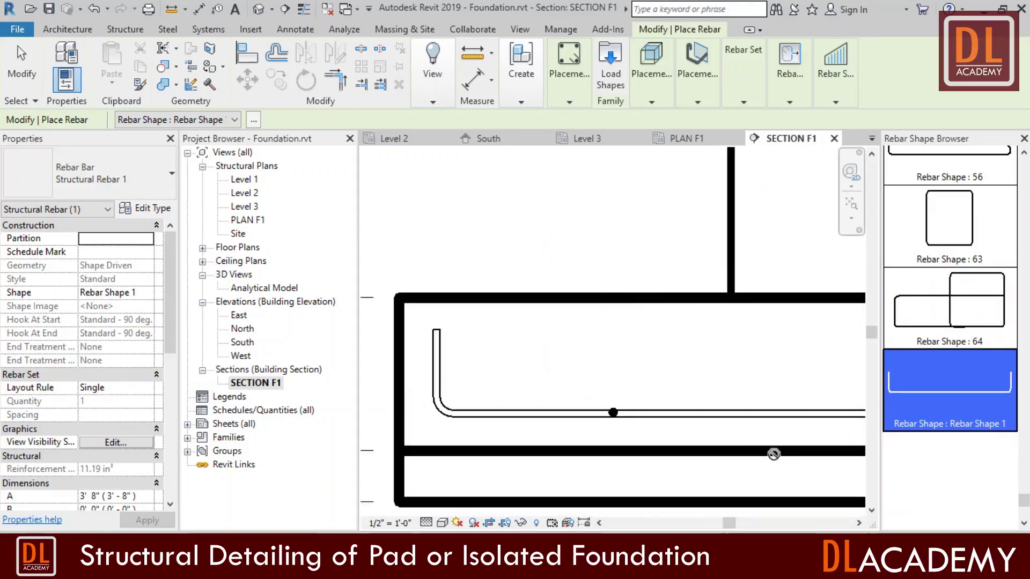
{"action": "left_click", "coordinate": [22, 60]}
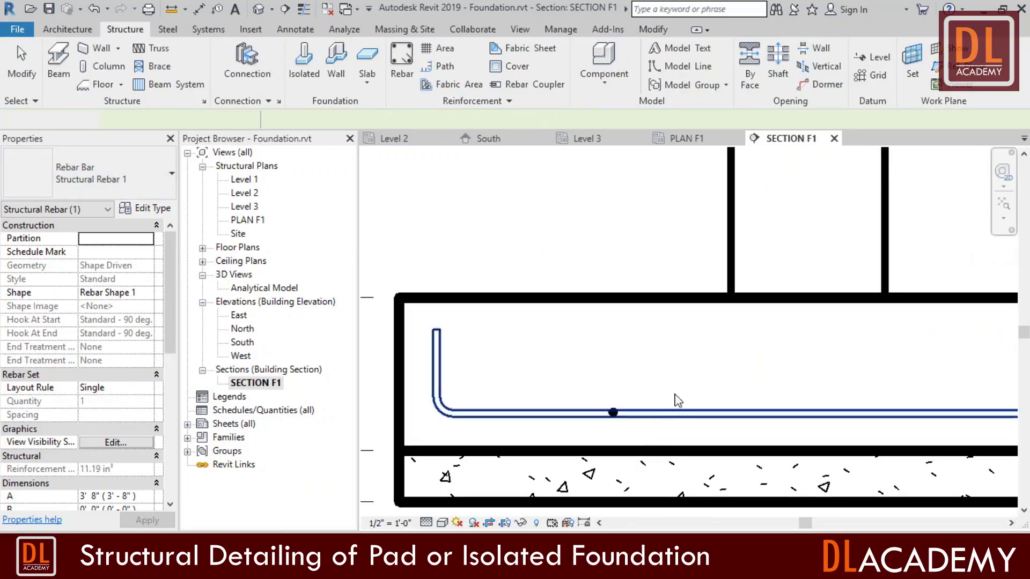
In the PLAN F1 view, change the newly placed perpendicular footing bar to the H10 bar type.
{"action": "left_click", "coordinate": [707, 139]}
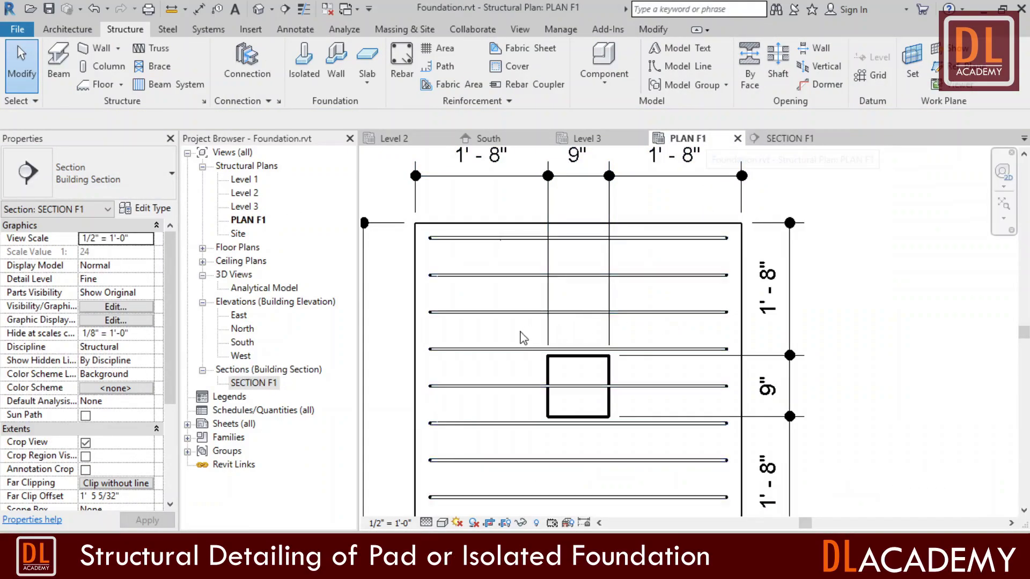
{"action": "left_click", "coordinate": [545, 338]}
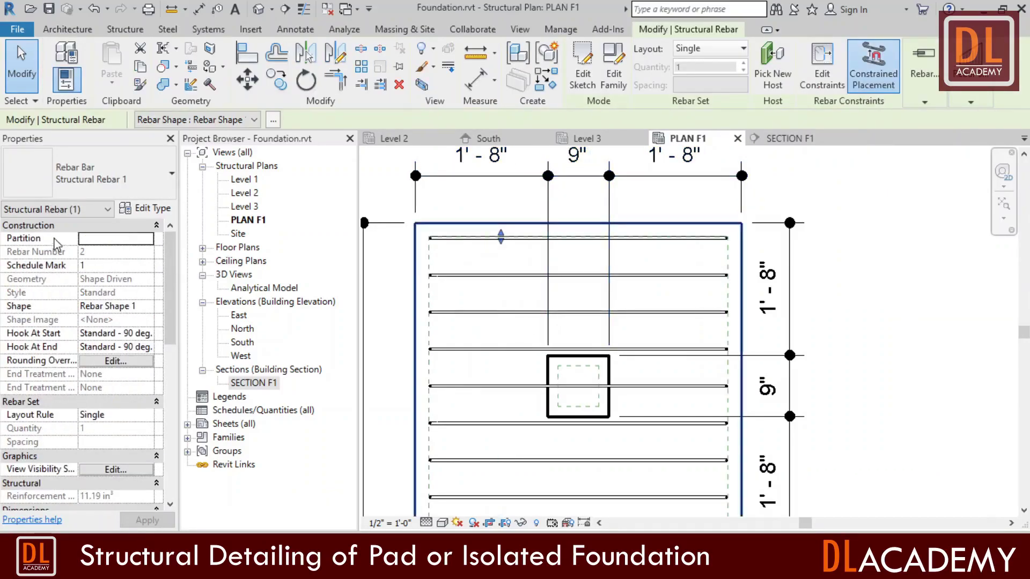
{"action": "left_click", "coordinate": [134, 182]}
{"action": "left_click", "coordinate": [102, 283]}
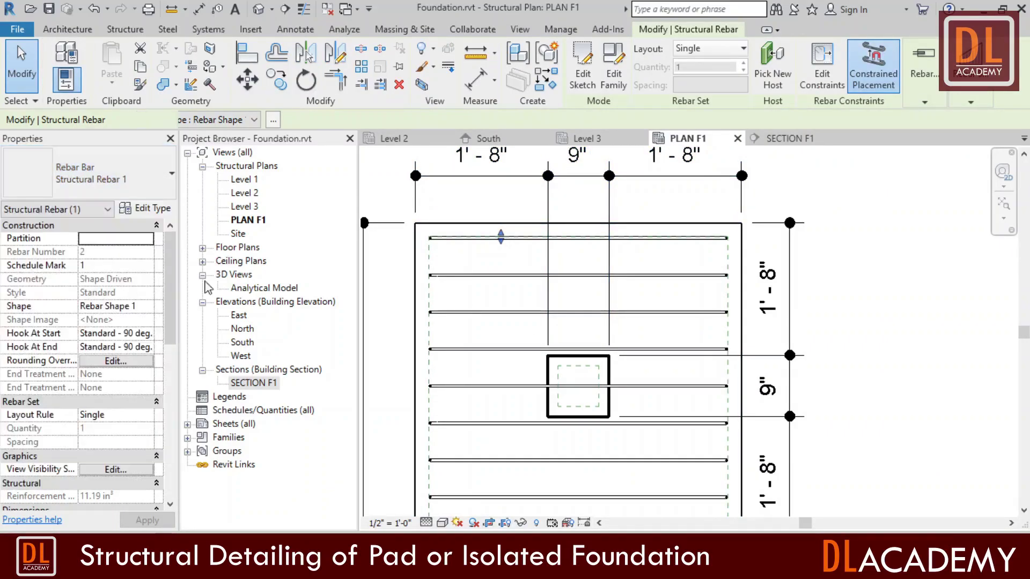
Set the perpendicular H10 footing bar to be viewed unobscured in the PLAN F1 structural plan.
{"action": "left_click", "coordinate": [114, 470]}
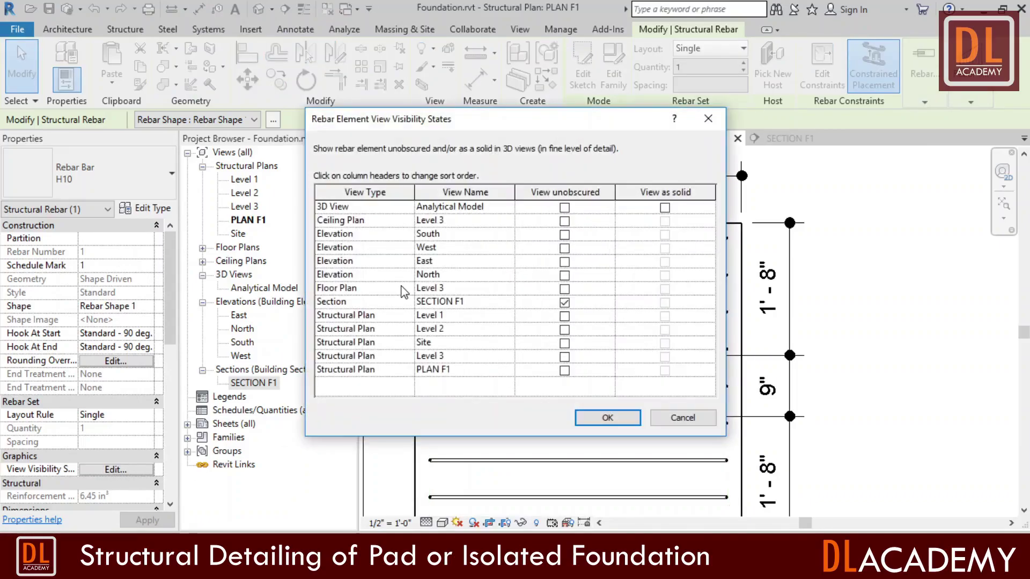
{"action": "left_click", "coordinate": [564, 370]}
{"action": "left_click", "coordinate": [608, 418]}
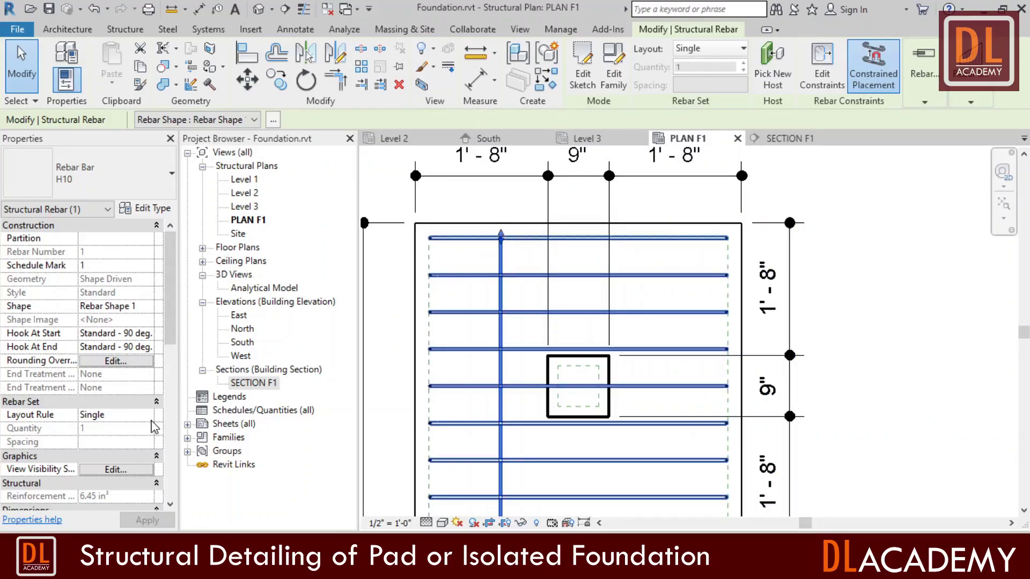
Lay out the perpendicular H10 bar as a set using the Maximum Spacing rule at 0' 6" spacing.
{"action": "left_click", "coordinate": [146, 415]}
{"action": "left_click", "coordinate": [131, 451]}
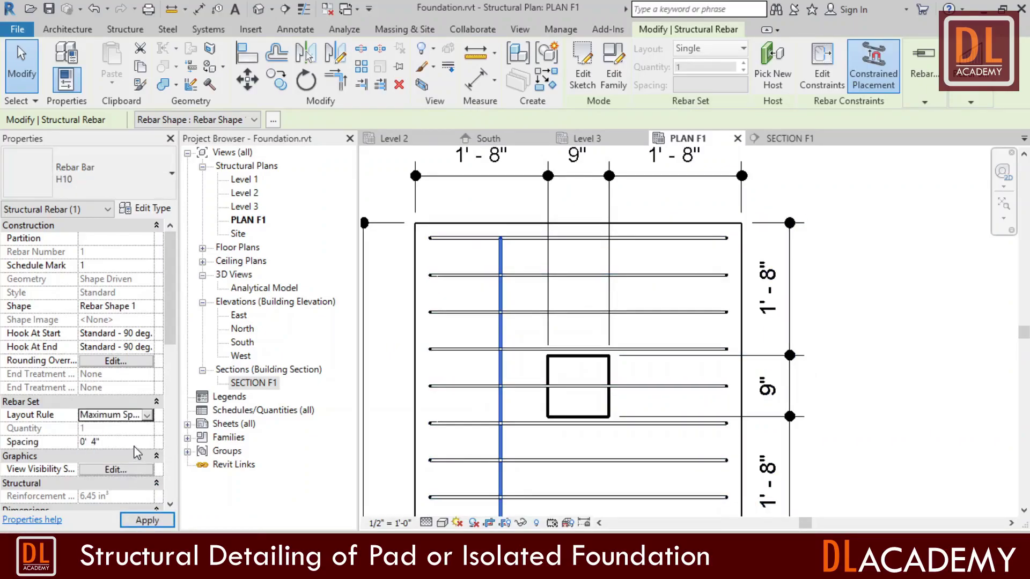
{"action": "left_click", "coordinate": [136, 443]}
{"action": "type", "text": ".5"}
{"action": "key", "text": "Return"}
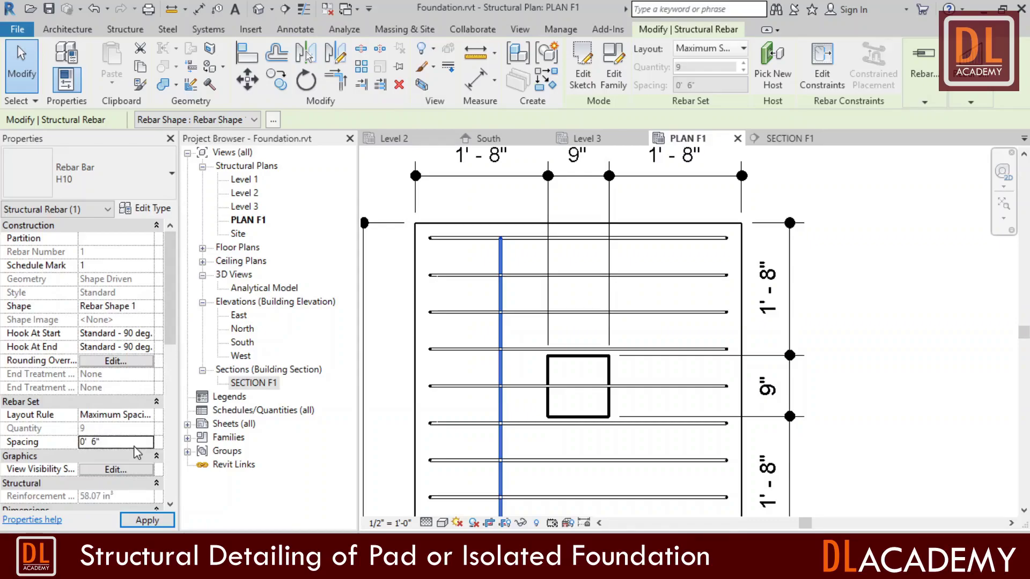
{"action": "left_click", "coordinate": [146, 521]}
{"action": "left_click", "coordinate": [931, 333]}
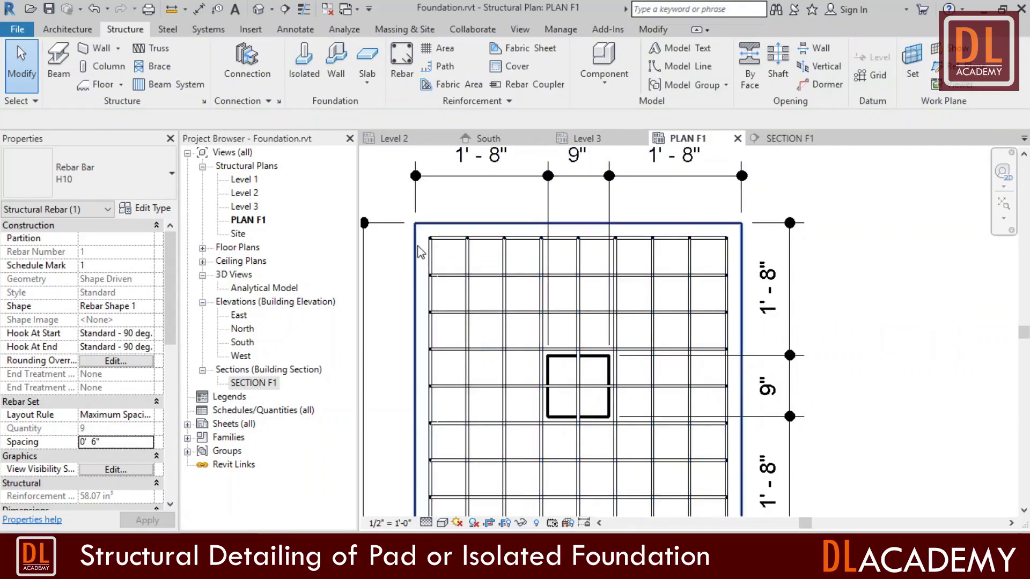
In PLAN F1, edit the vertical bar set's constraints to offset its leftmost bar -1" from the footing cover.
{"action": "scroll", "coordinate": [429, 234], "scroll_direction": "up", "scroll_amount": 3}
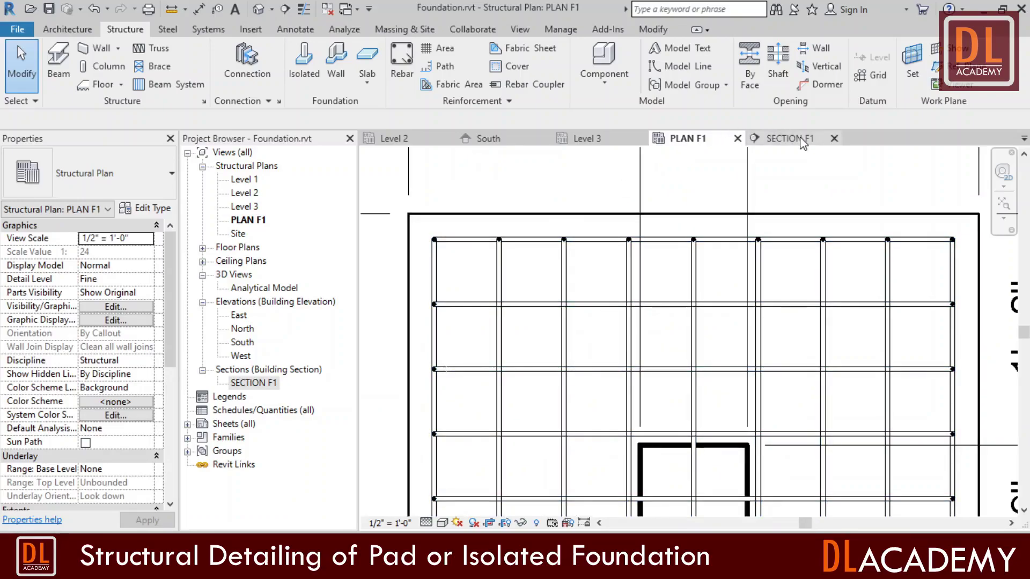
{"action": "left_click", "coordinate": [773, 137]}
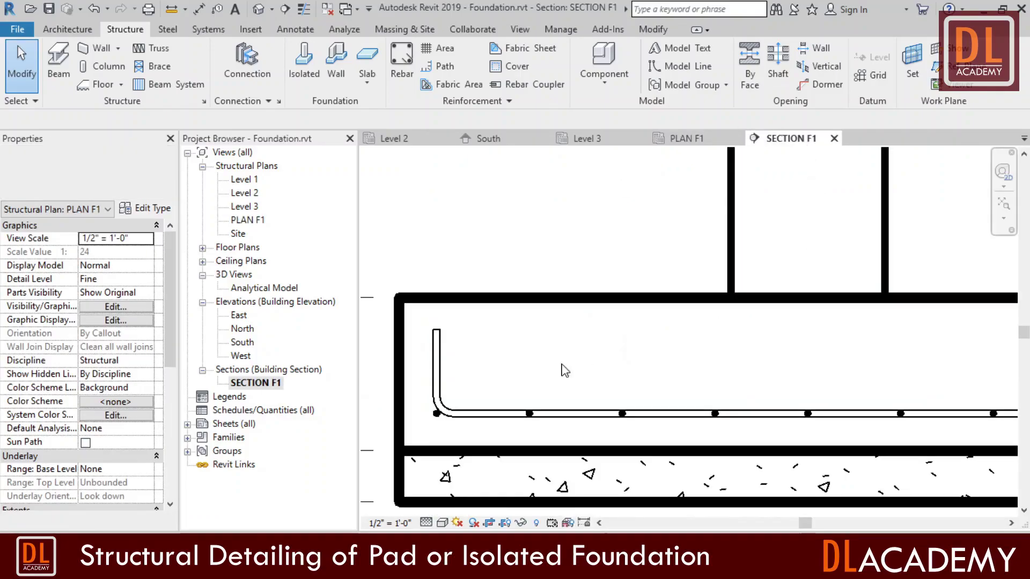
{"action": "left_click", "coordinate": [686, 138]}
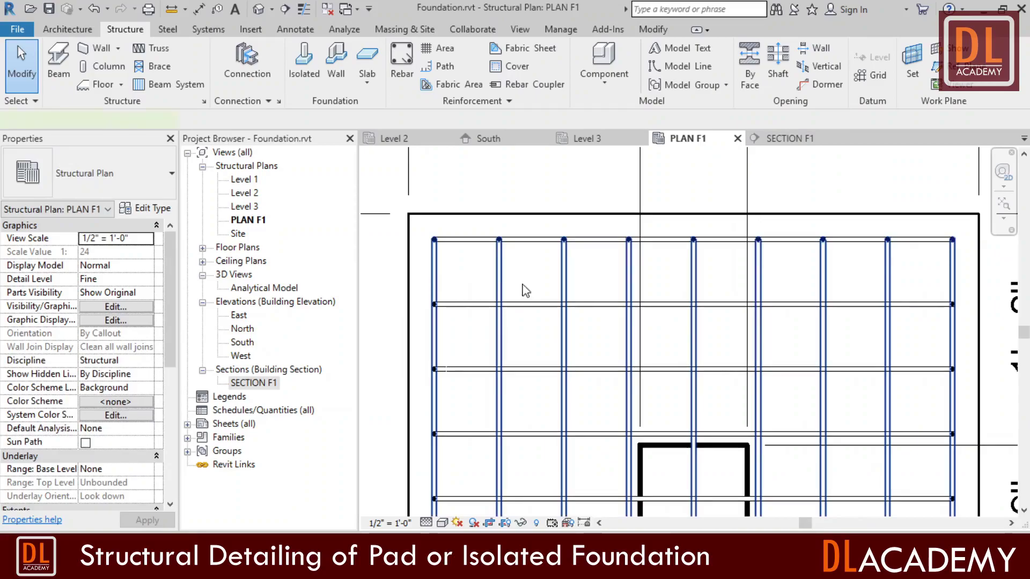
{"action": "left_click", "coordinate": [674, 242]}
{"action": "mouse_move", "coordinate": [788, 102]}
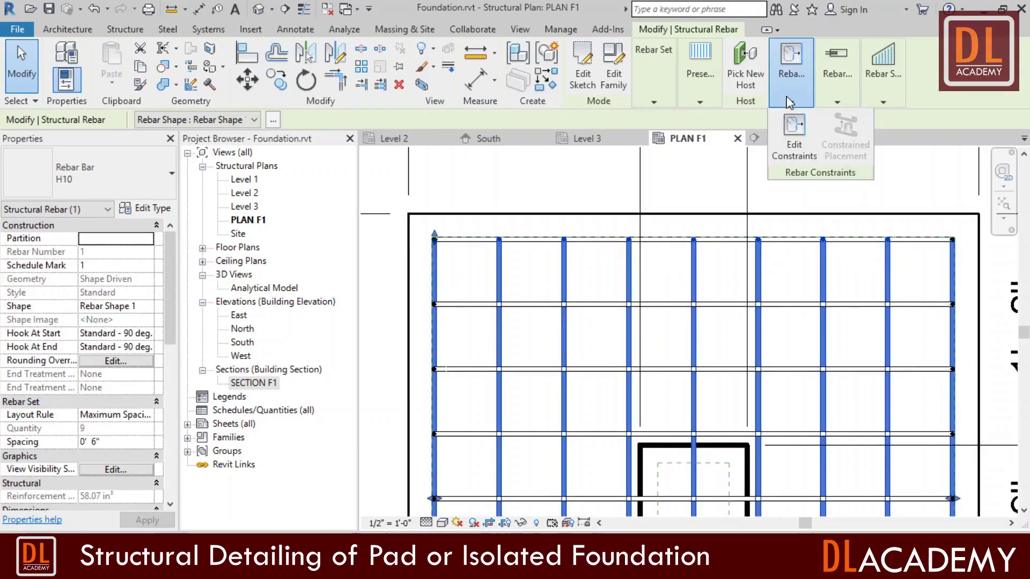
{"action": "left_click", "coordinate": [795, 137]}
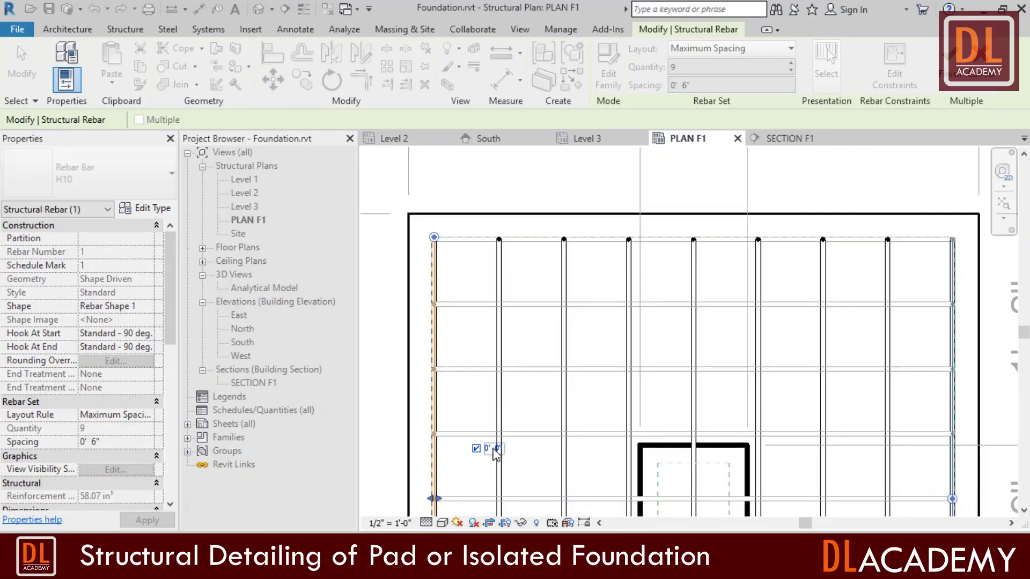
{"action": "left_click", "coordinate": [496, 454]}
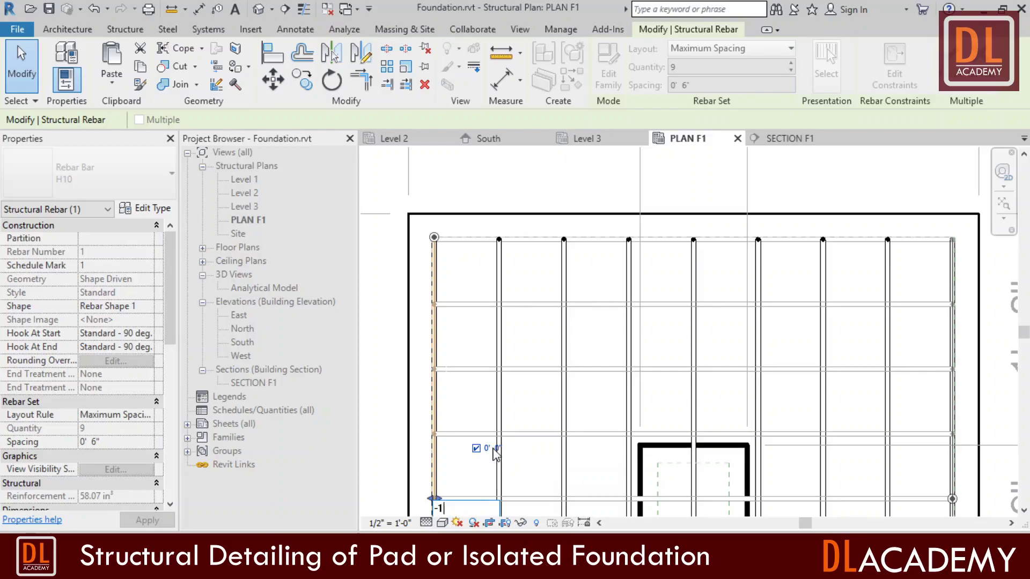
{"action": "type", "text": "-1"}
{"action": "key", "text": "Return"}
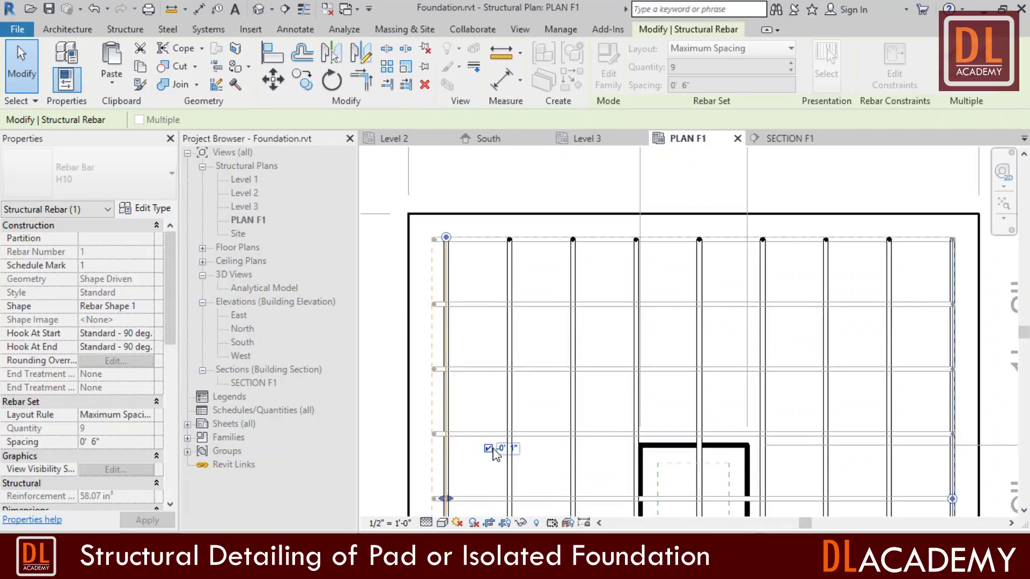
Offset the vertical set's rightmost bar -1" from the footing's right cover and finish editing the constraints.
{"action": "scroll", "coordinate": [493, 309], "scroll_direction": "down", "scroll_amount": 2}
{"action": "scroll", "coordinate": [839, 399], "scroll_direction": "up", "scroll_amount": 1}
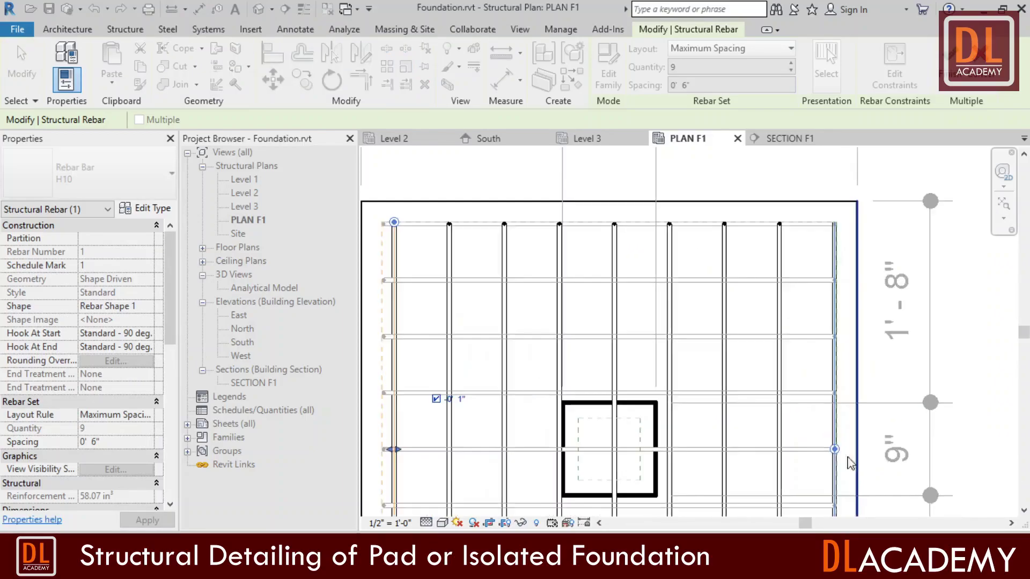
{"action": "left_click", "coordinate": [835, 450]}
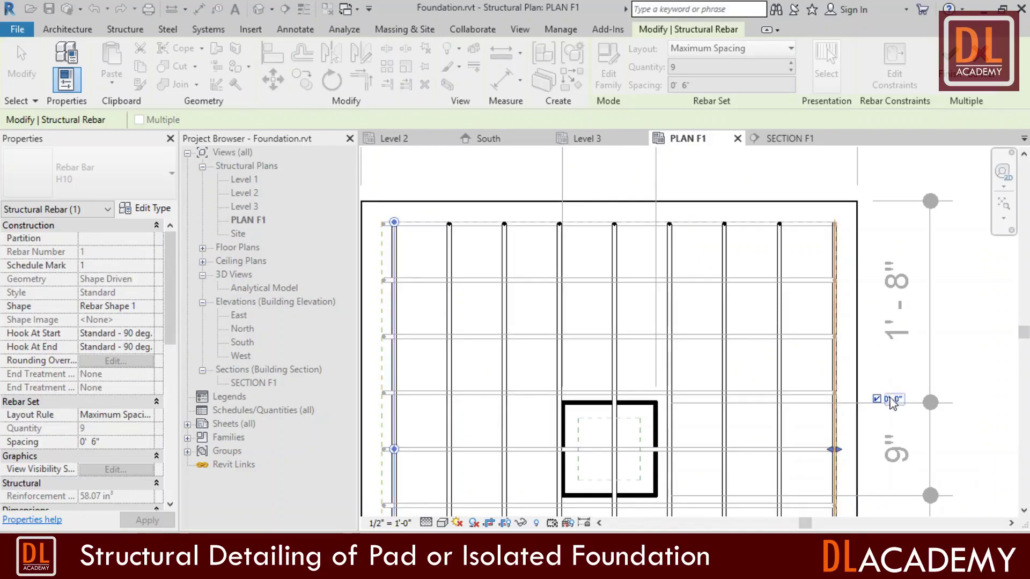
{"action": "left_click", "coordinate": [892, 400]}
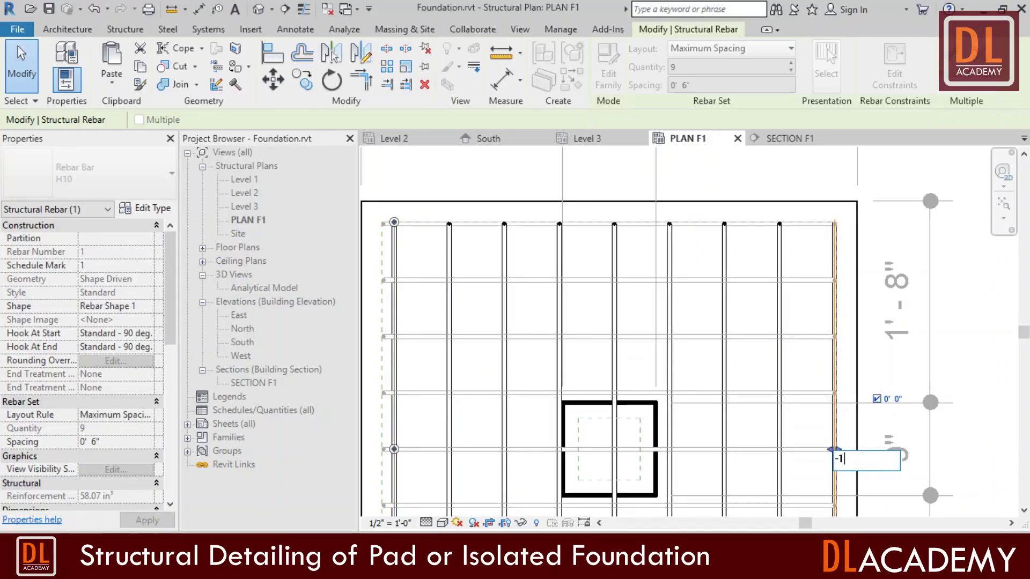
{"action": "type", "text": "-1\""}
{"action": "key", "text": "Return"}
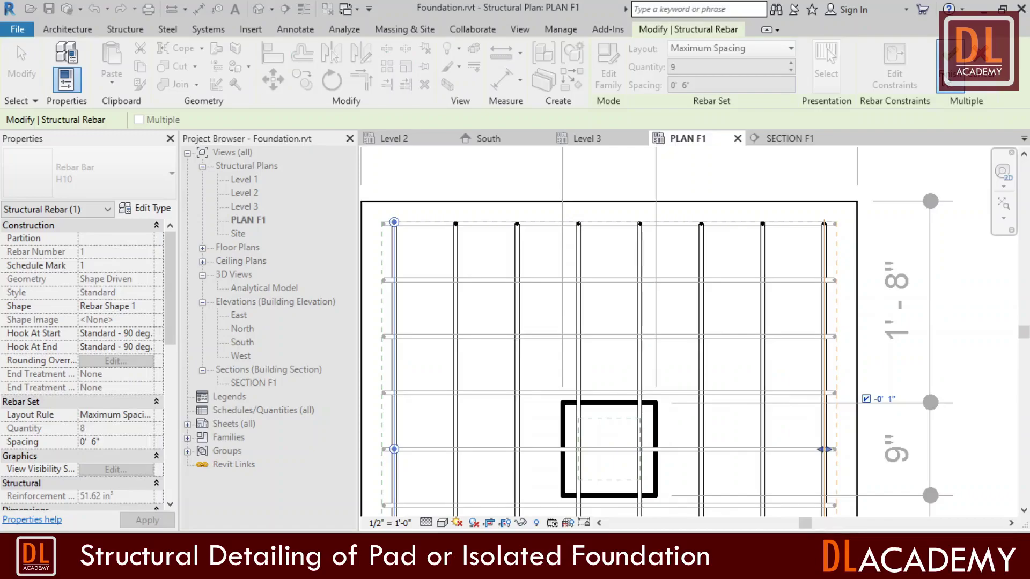
{"action": "left_click", "coordinate": [952, 284]}
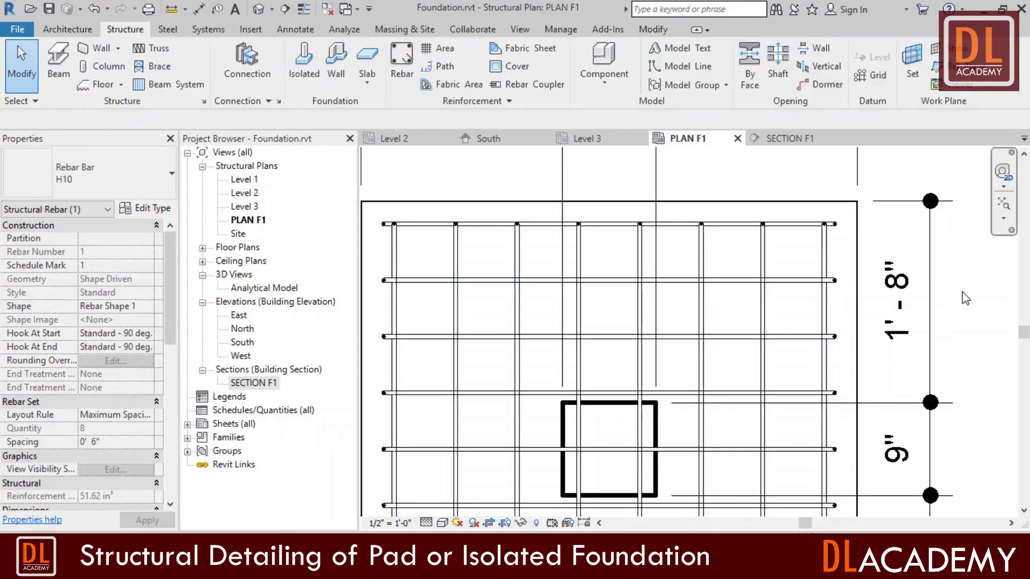
Edit the horizontal bar set's constraints in PLAN F1 to offset its uppermost bar -1" from the footing cover.
{"action": "scroll", "coordinate": [949, 287], "scroll_direction": "down", "scroll_amount": 2}
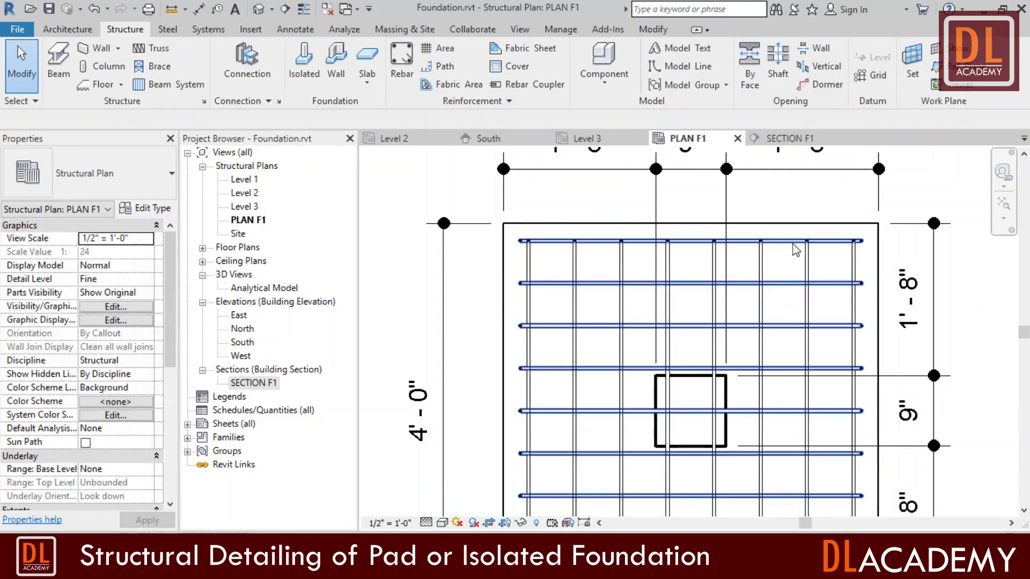
{"action": "left_click", "coordinate": [860, 163]}
{"action": "left_click", "coordinate": [791, 102]}
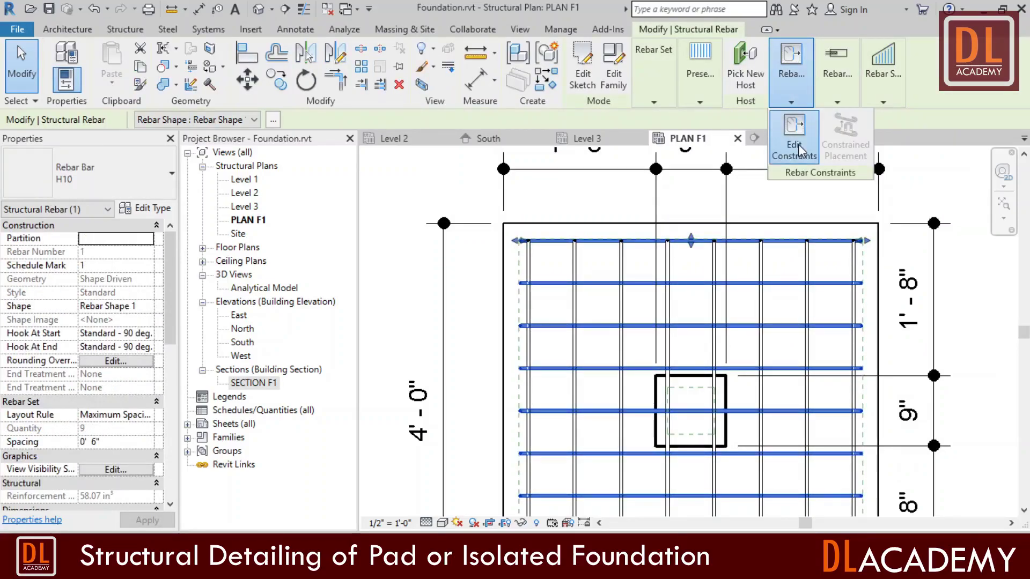
{"action": "left_click", "coordinate": [747, 191]}
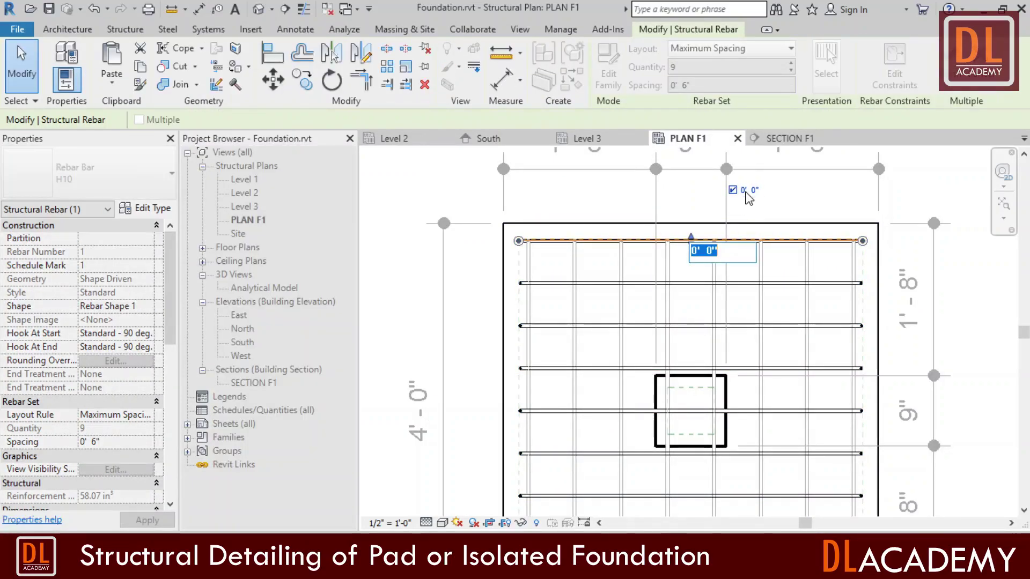
{"action": "type", "text": "-1\""}
{"action": "key", "text": "Return"}
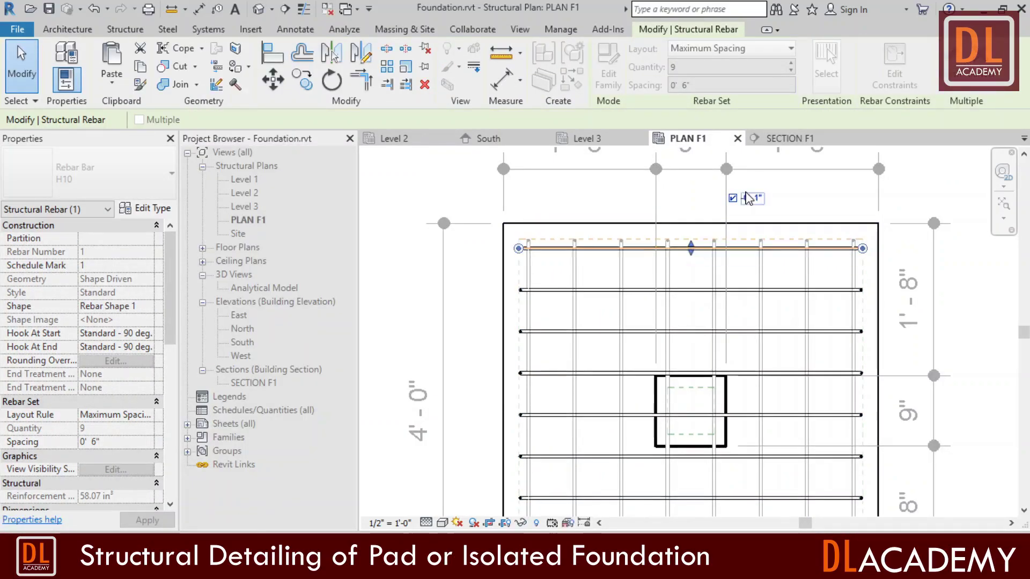
Offset the horizontal set's lowest bar -1" from the footing's lower cover and finish editing the constraints.
{"action": "scroll", "coordinate": [817, 272], "scroll_direction": "down", "scroll_amount": 3}
{"action": "scroll", "coordinate": [757, 472], "scroll_direction": "up", "scroll_amount": 2}
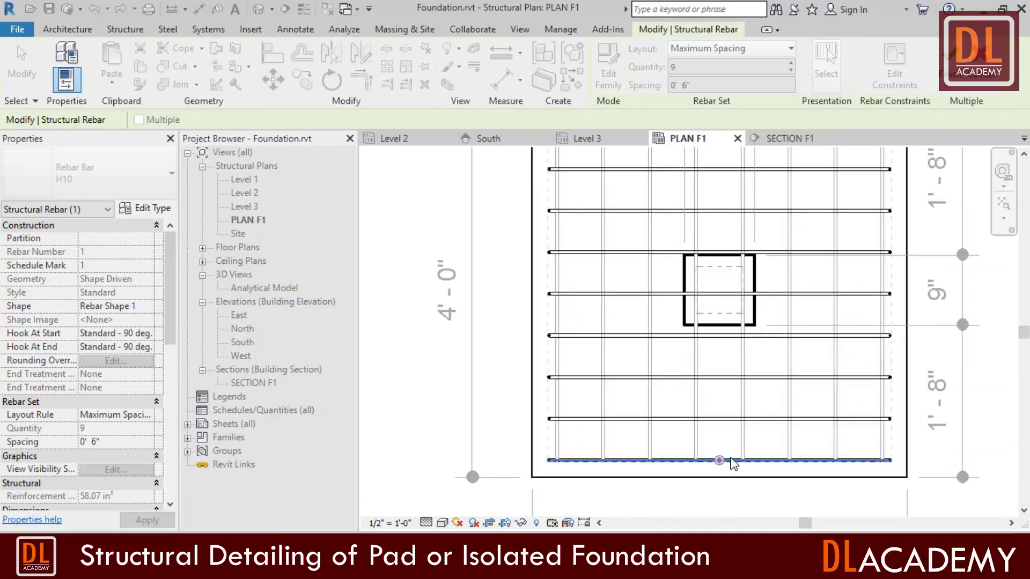
{"action": "left_click", "coordinate": [792, 475]}
{"action": "left_click", "coordinate": [782, 411]}
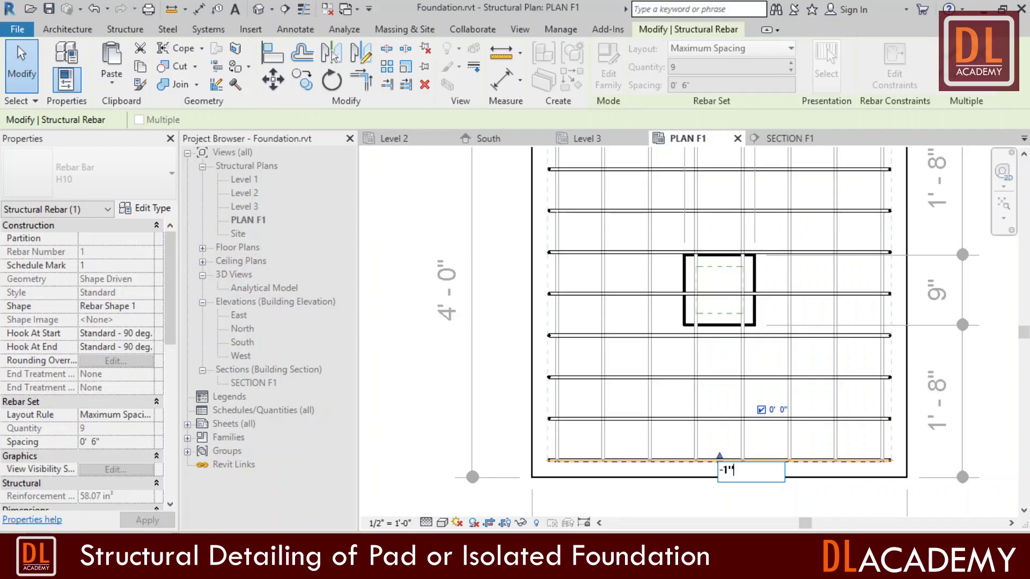
{"action": "key", "text": "Return"}
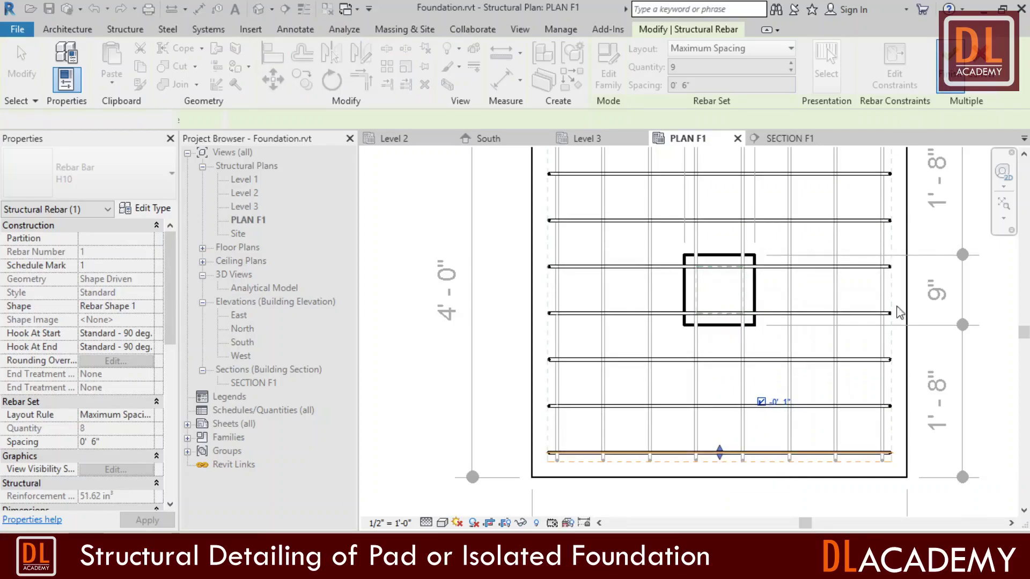
{"action": "key", "text": "Escape"}
{"action": "key", "text": "Escape"}
{"action": "key", "text": "z"}
{"action": "key", "text": "f"}
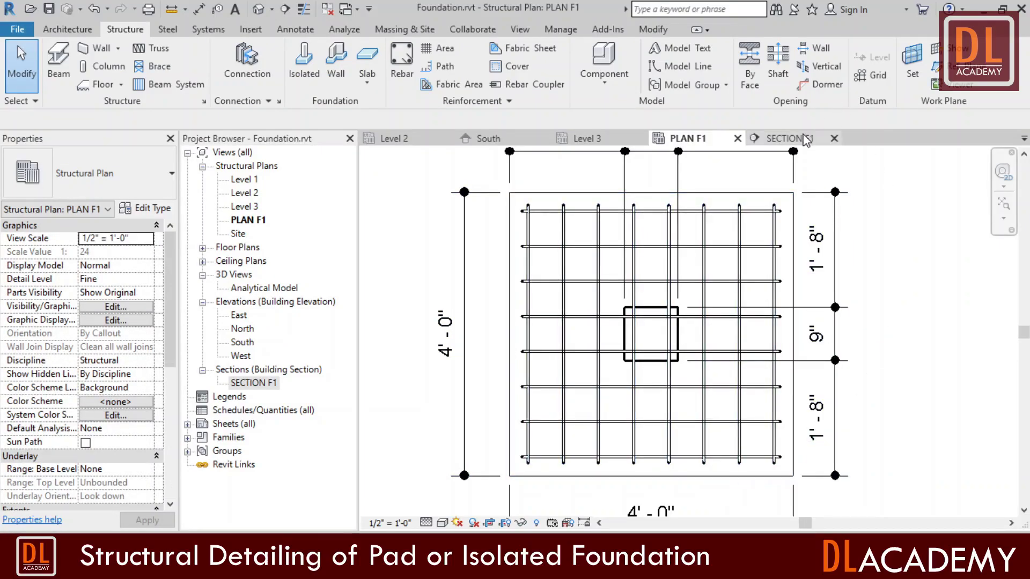
In SECTION F1, move the bar set seen end-on upward so its bars rest on top of the crossing bars.
{"action": "left_click", "coordinate": [790, 138]}
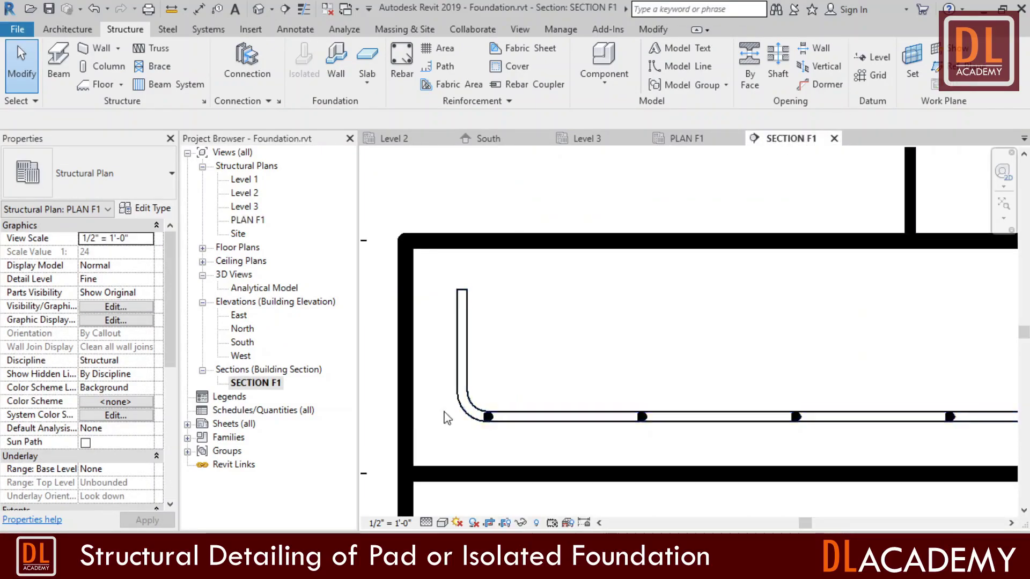
{"action": "scroll", "coordinate": [630, 464], "scroll_direction": "up", "scroll_amount": 3}
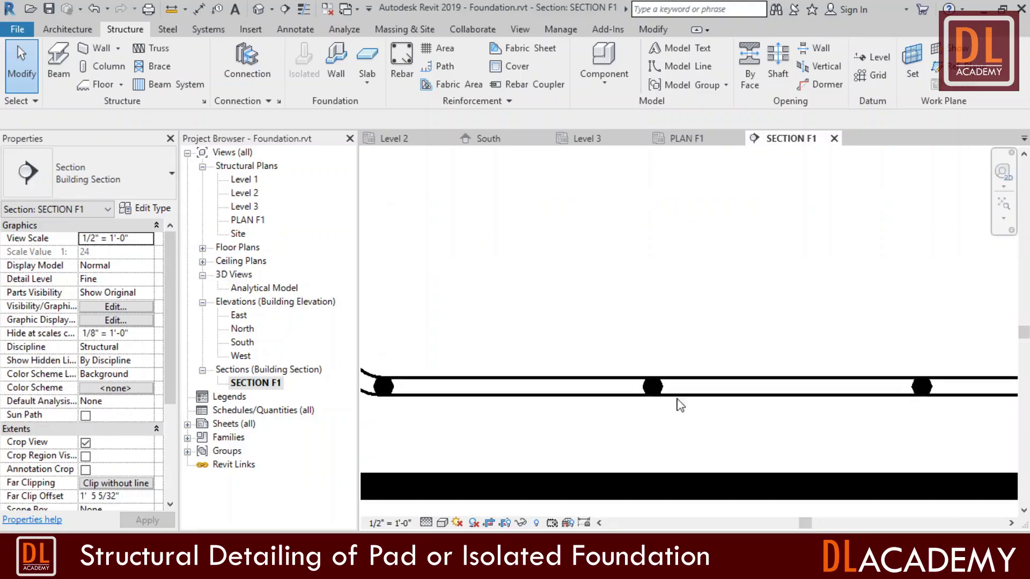
{"action": "left_click", "coordinate": [687, 139]}
{"action": "scroll", "coordinate": [563, 348], "scroll_direction": "up", "scroll_amount": 4}
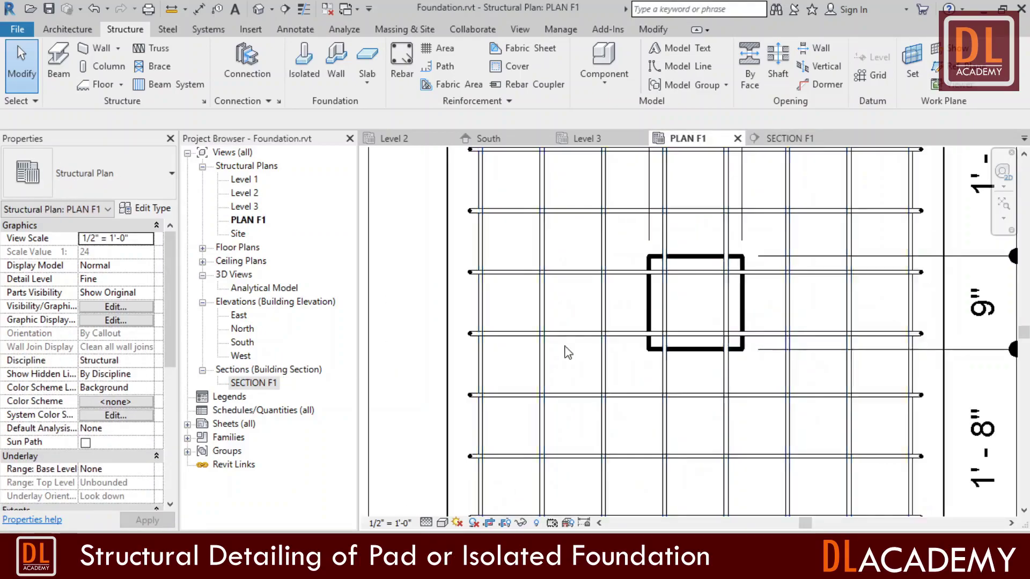
{"action": "left_click", "coordinate": [807, 141]}
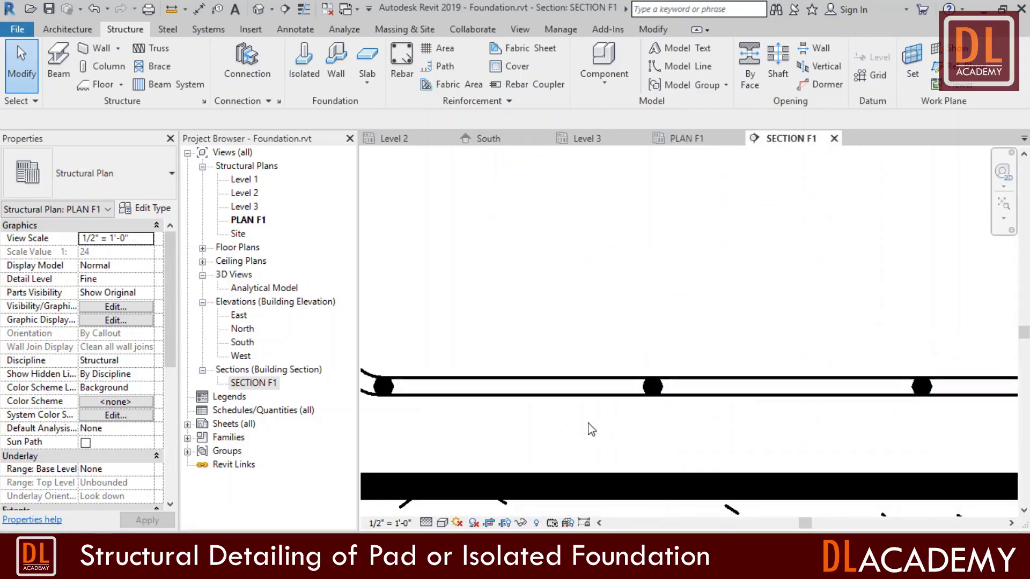
{"action": "scroll", "coordinate": [671, 424], "scroll_direction": "up", "scroll_amount": 2}
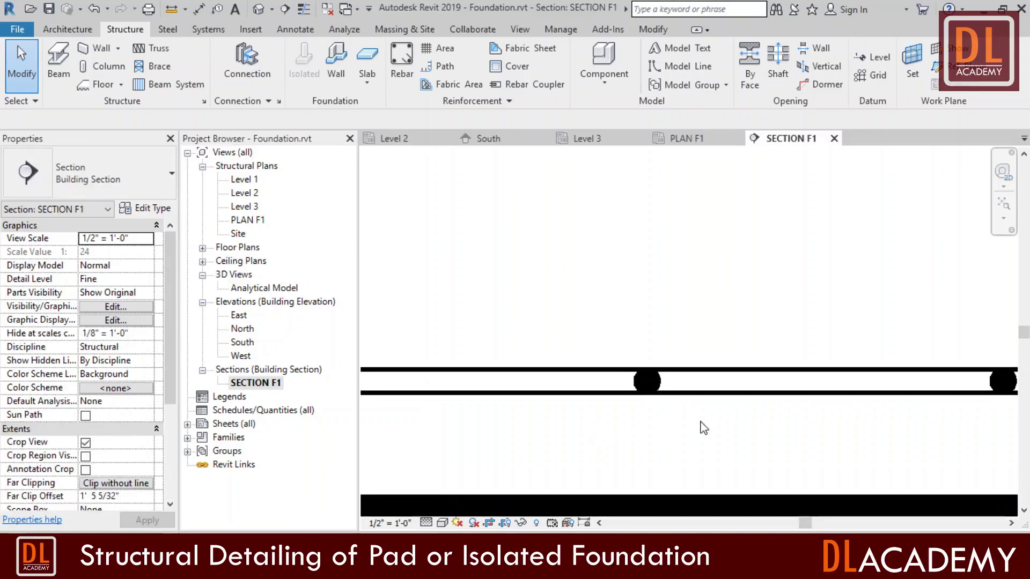
{"action": "left_click", "coordinate": [830, 367]}
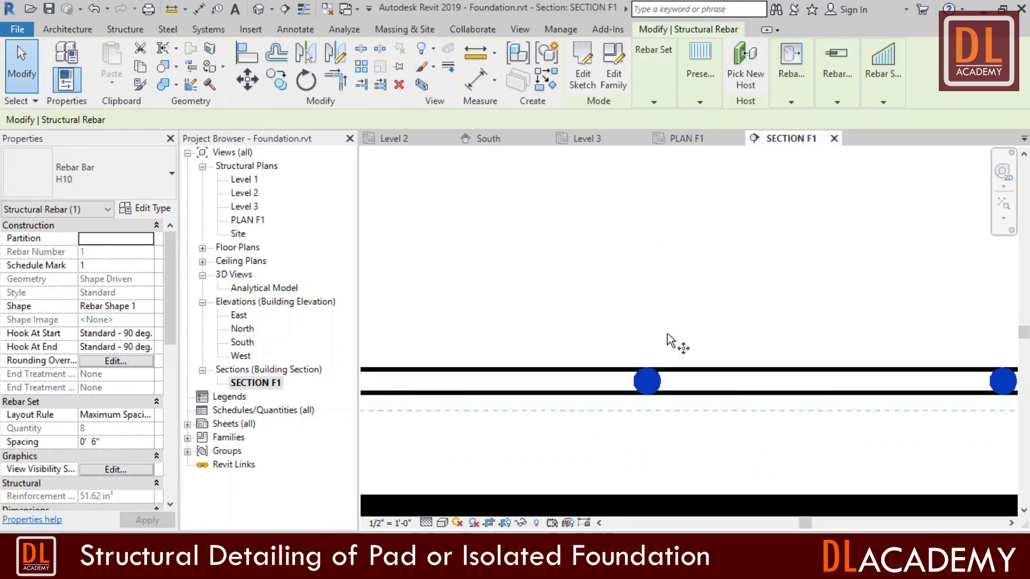
{"action": "key", "text": "m"}
{"action": "key", "text": "v"}
{"action": "left_click", "coordinate": [750, 395]}
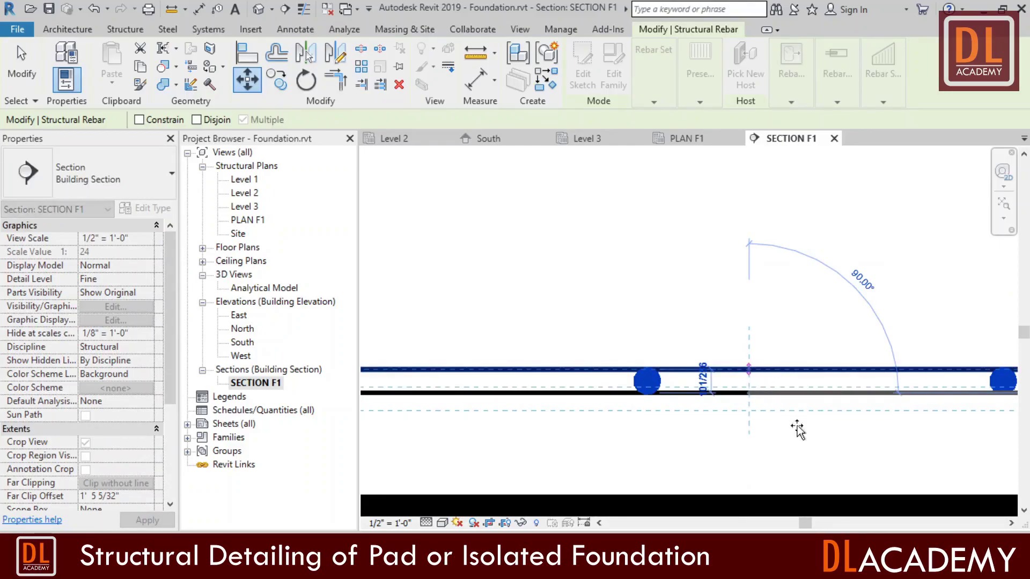
{"action": "key", "text": "Escape"}
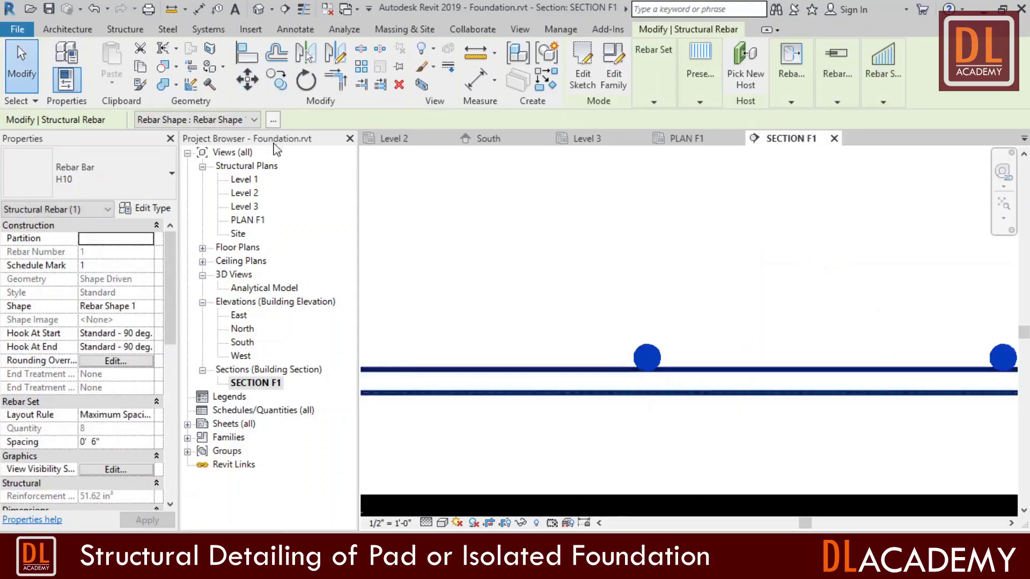
Move the end-on bar set slightly further up, leaving a small gap above the crossing bars.
{"action": "key", "text": "m"}
{"action": "key", "text": "v"}
{"action": "left_click", "coordinate": [721, 369]}
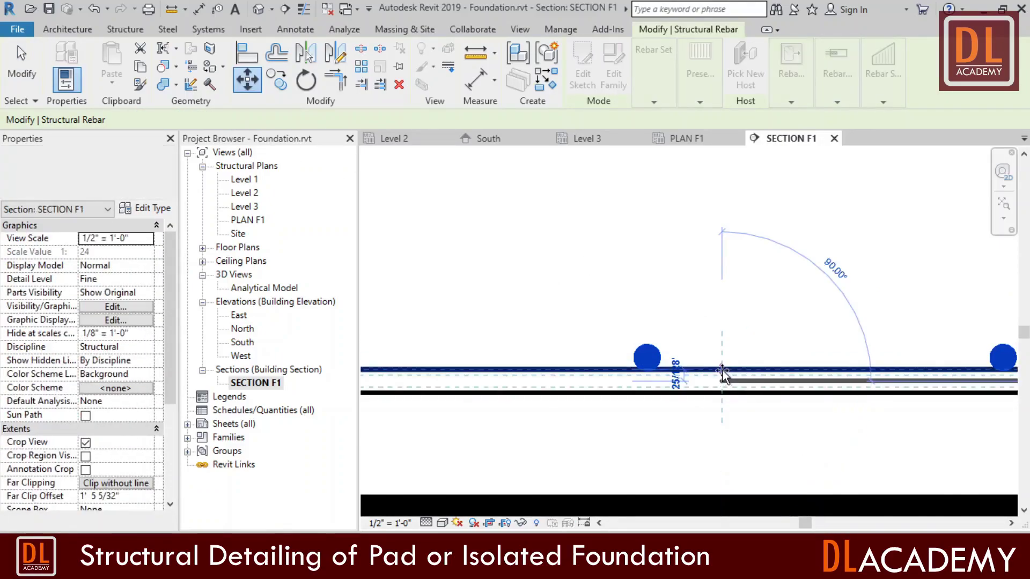
{"action": "key", "text": "Escape"}
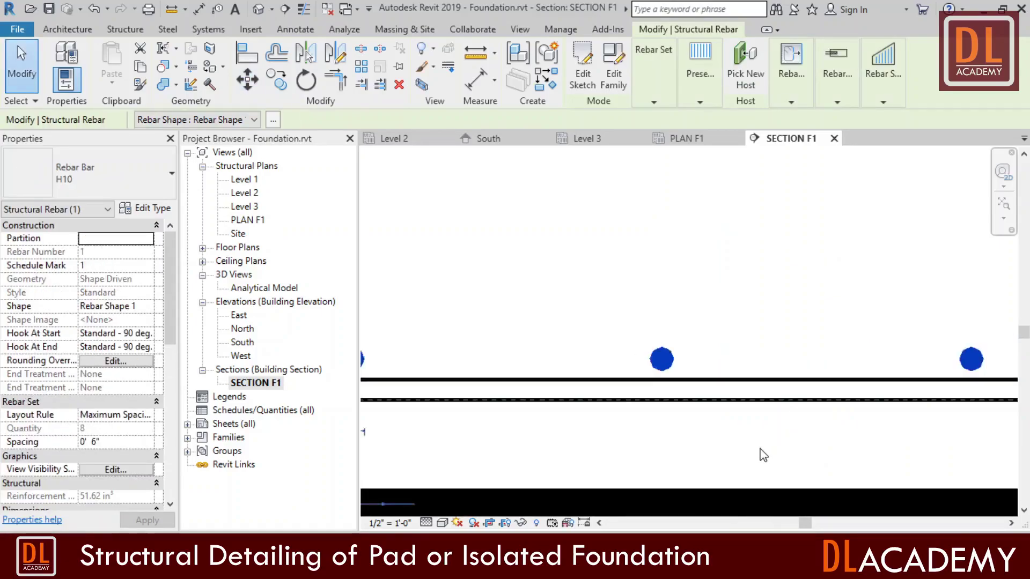
{"action": "scroll", "coordinate": [759, 453], "scroll_direction": "down", "scroll_amount": 2}
{"action": "scroll", "coordinate": [746, 264], "scroll_direction": "up", "scroll_amount": 1}
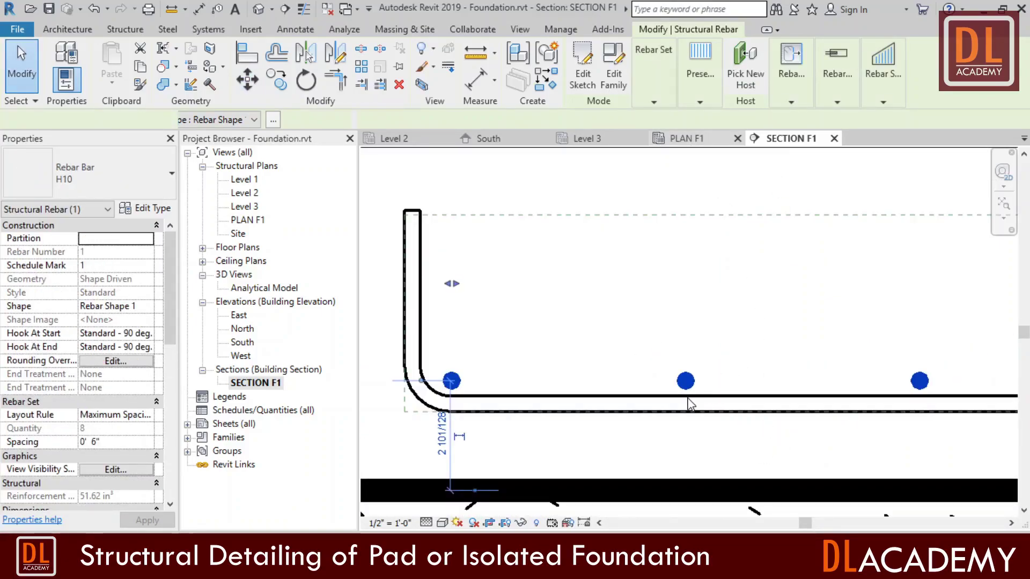
In PLAN F1, tag the horizontal bar set by category with a free-end leader, placing the tag below the column.
{"action": "key", "text": "ctrl+Tab"}
{"action": "left_click", "coordinate": [422, 411]}
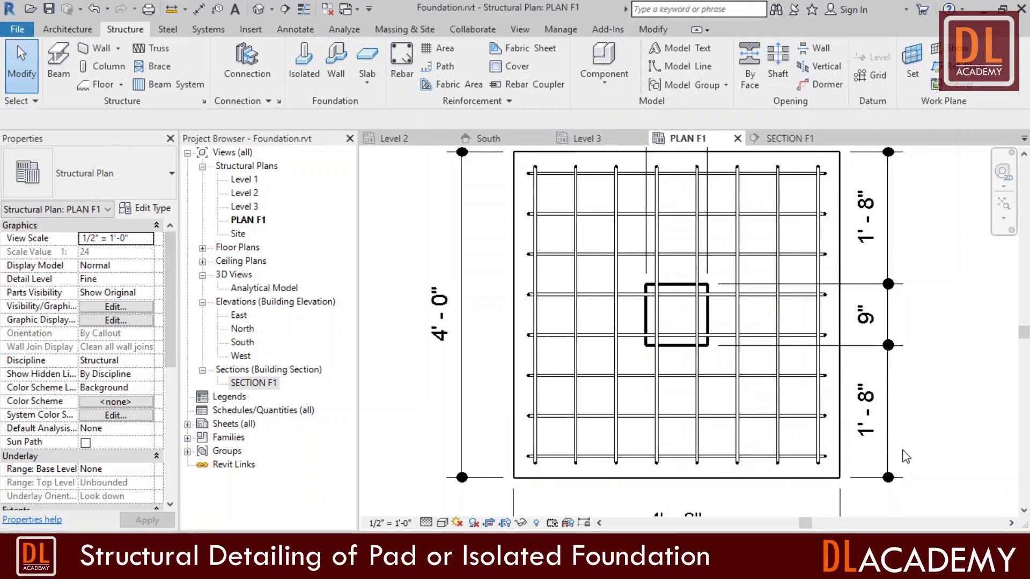
{"action": "scroll", "coordinate": [579, 421], "scroll_direction": "down", "scroll_amount": 1}
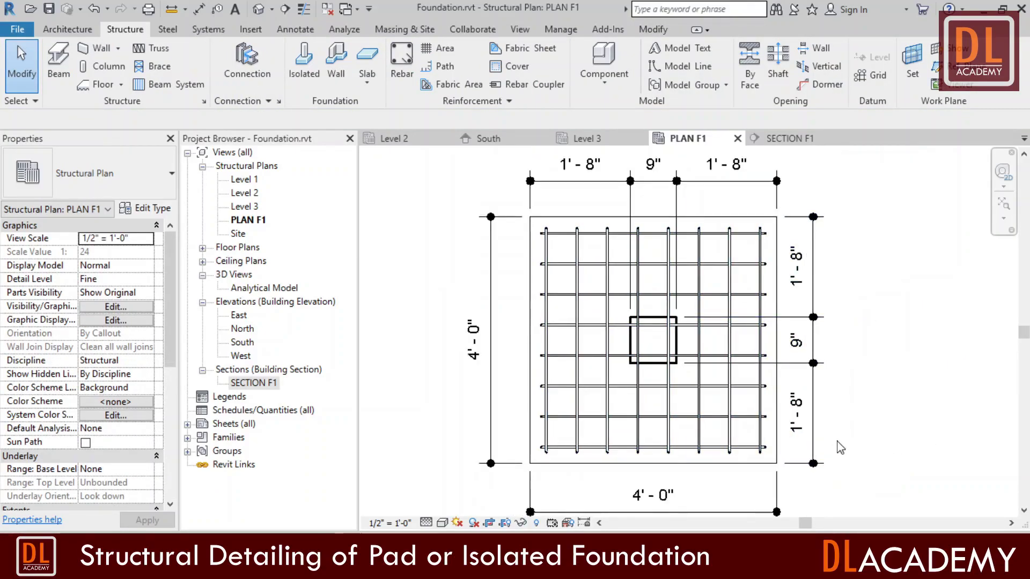
{"action": "left_click", "coordinate": [293, 30]}
{"action": "left_click", "coordinate": [581, 80]}
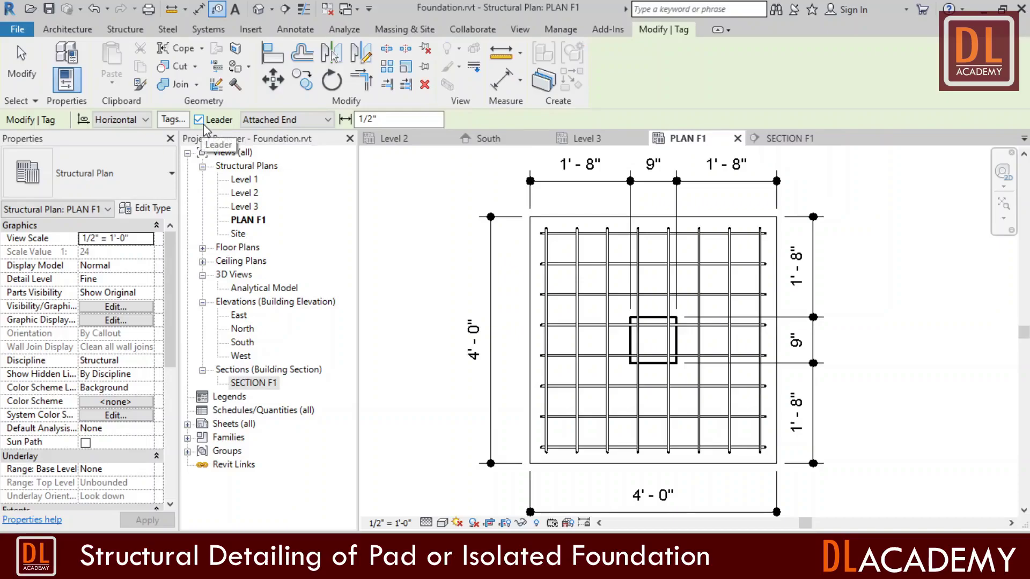
{"action": "left_click", "coordinate": [271, 131]}
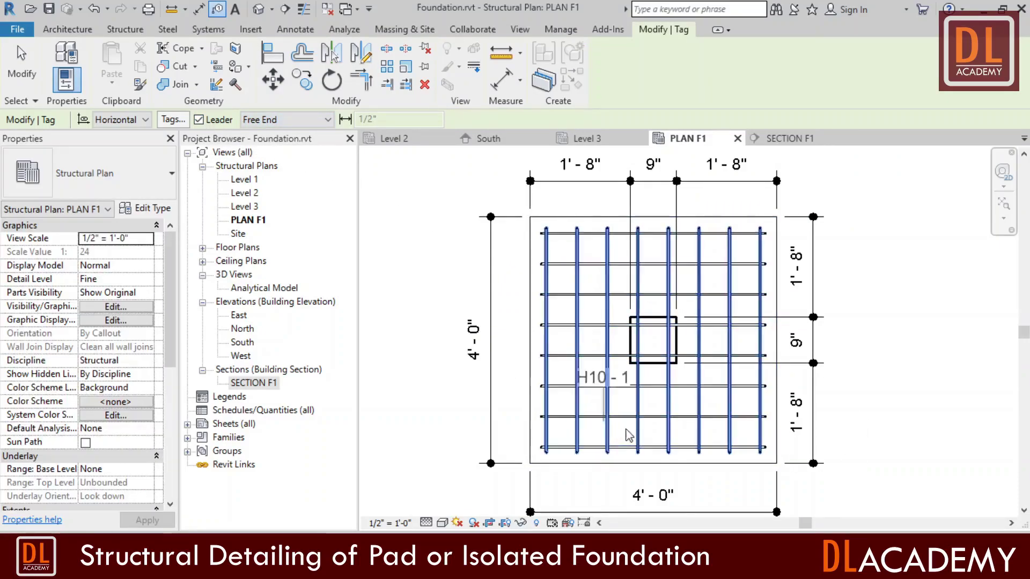
{"action": "scroll", "coordinate": [617, 461], "scroll_direction": "up", "scroll_amount": 4}
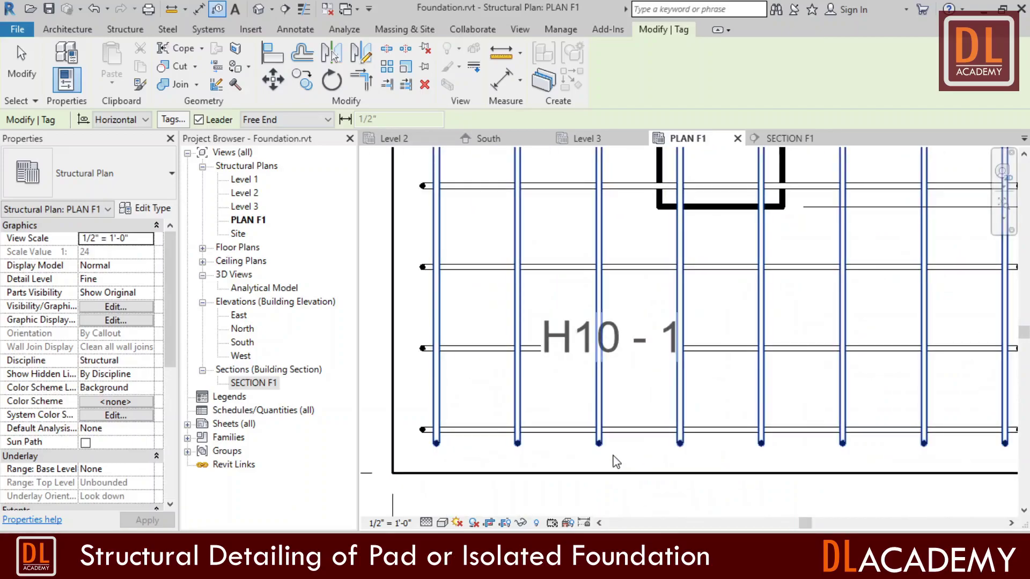
{"action": "scroll", "coordinate": [637, 350], "scroll_direction": "down", "scroll_amount": 2}
{"action": "scroll", "coordinate": [638, 356], "scroll_direction": "up", "scroll_amount": 6}
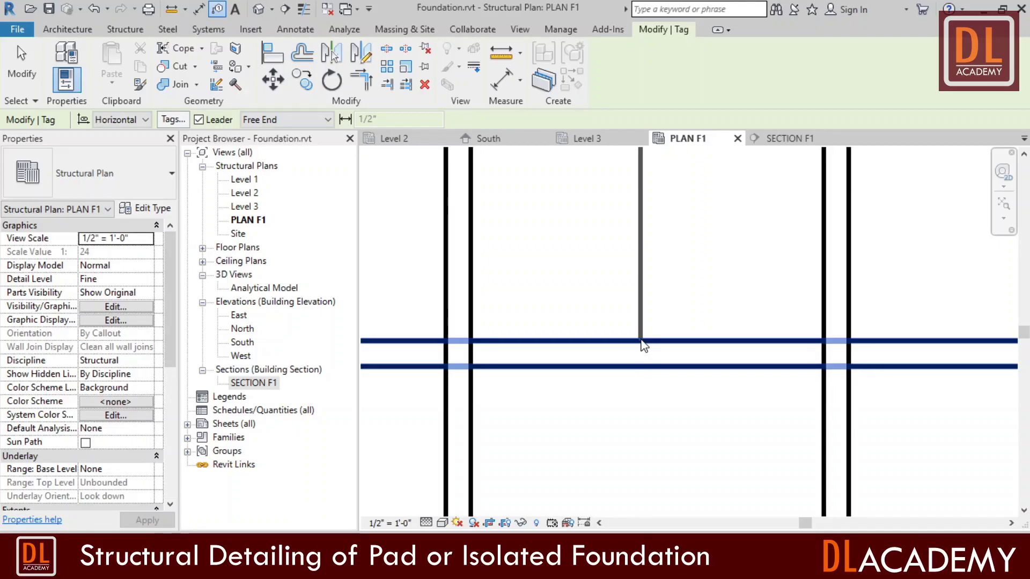
{"action": "scroll", "coordinate": [643, 349], "scroll_direction": "down", "scroll_amount": 5}
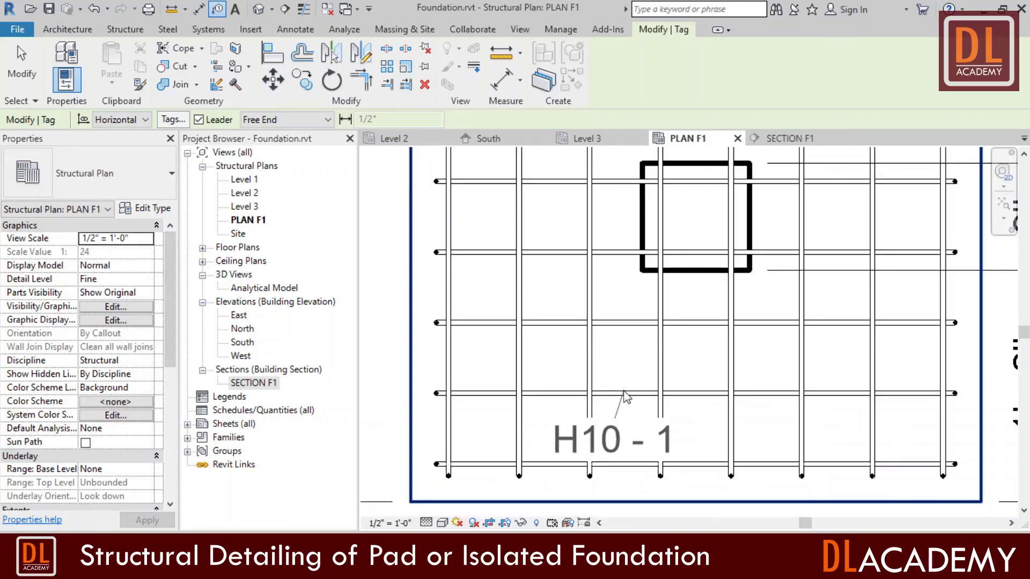
{"action": "scroll", "coordinate": [633, 365], "scroll_direction": "up", "scroll_amount": 1}
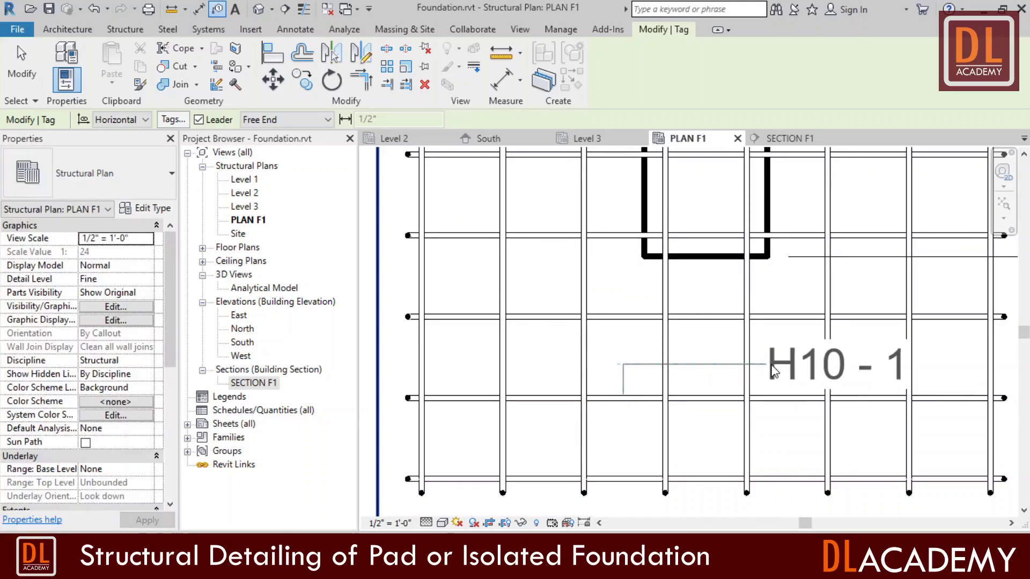
{"action": "left_click", "coordinate": [776, 376]}
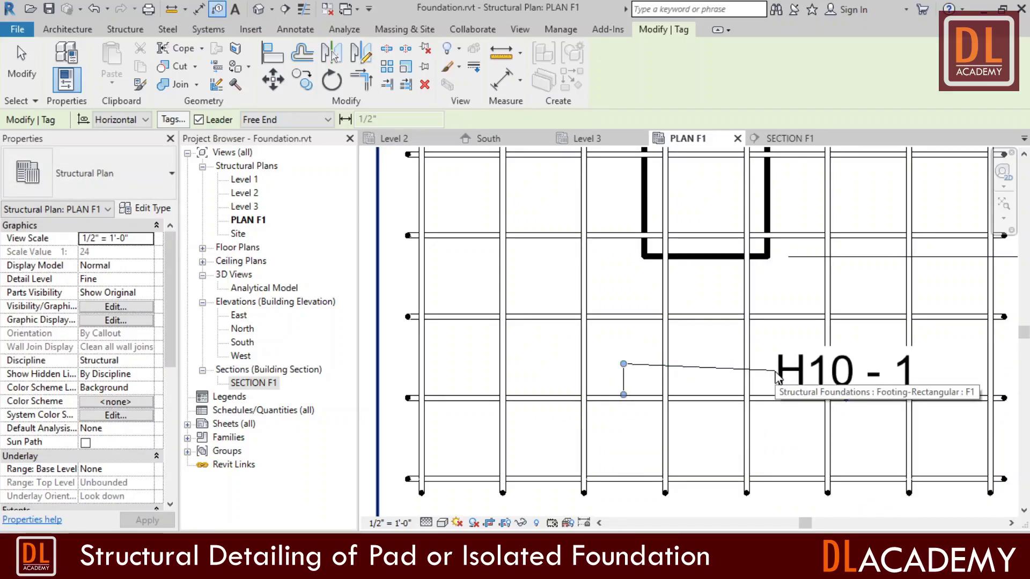
{"action": "key", "text": "Escape"}
{"action": "key", "text": "Escape"}
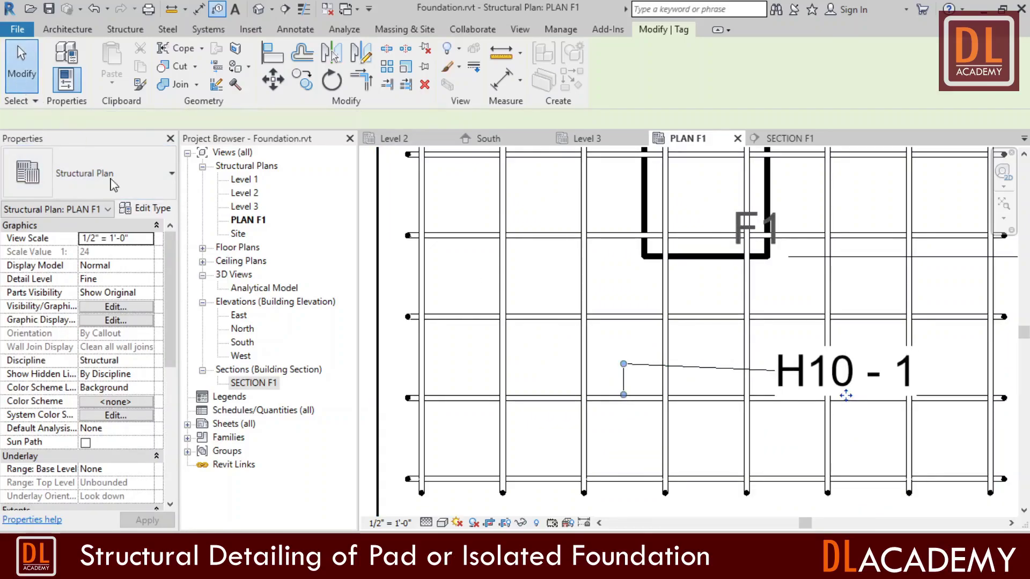
Change the horizontal set's tag type to Quantity Type Spacing & Number - 1 Line and straighten its leader.
{"action": "left_click", "coordinate": [114, 180]}
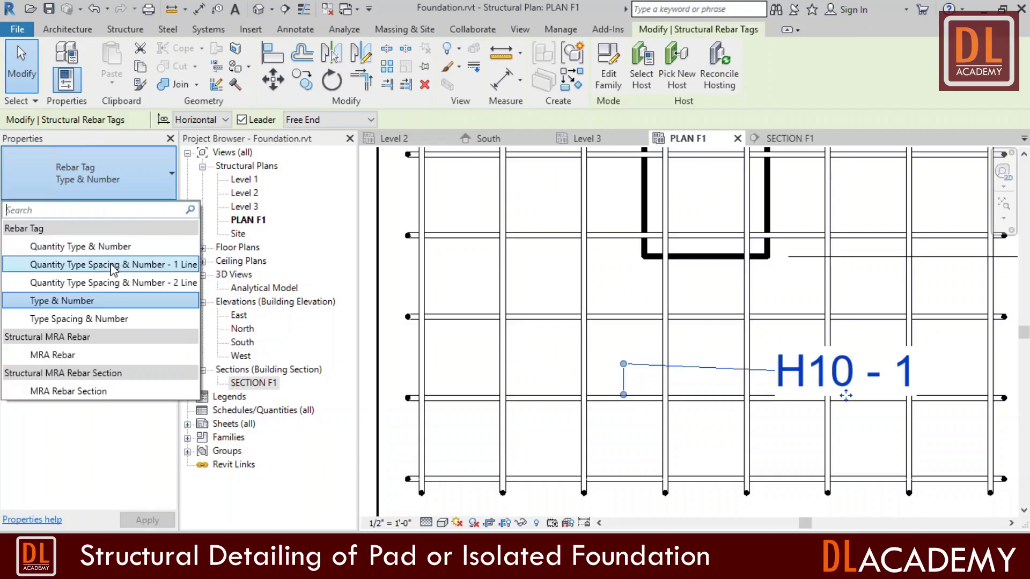
{"action": "left_click", "coordinate": [114, 265]}
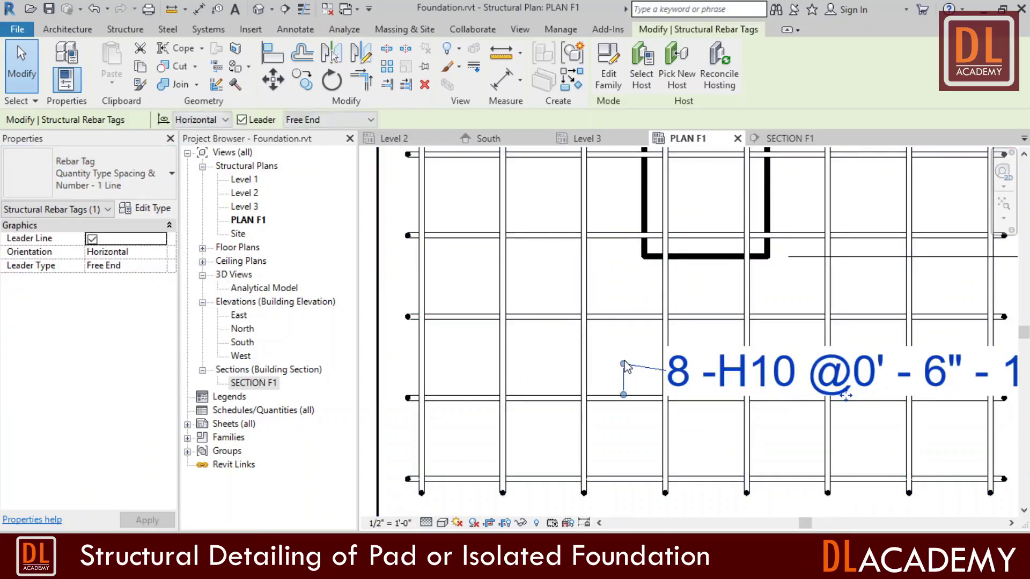
{"action": "scroll", "coordinate": [433, 384], "scroll_direction": "down", "scroll_amount": 2}
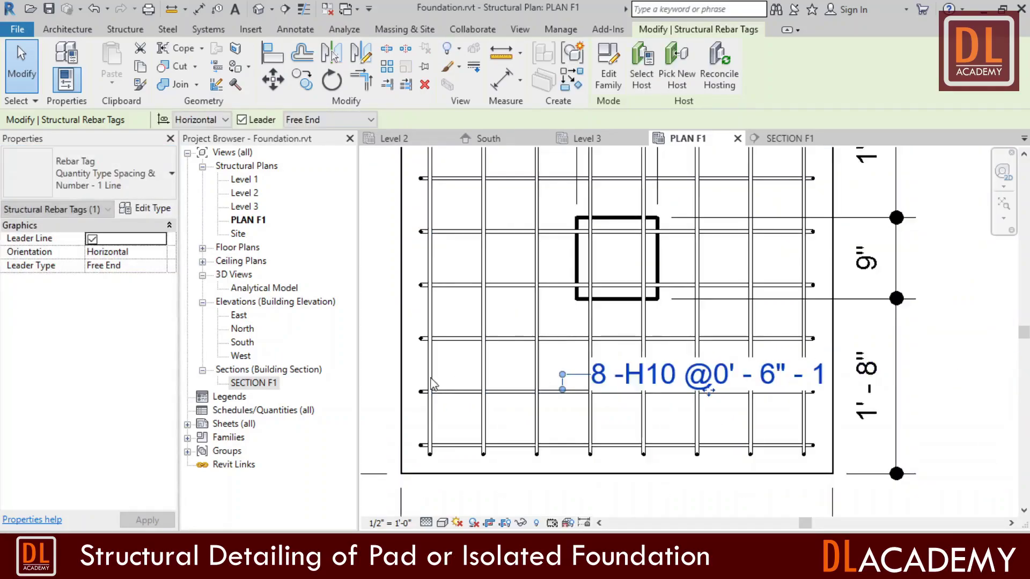
{"action": "left_click", "coordinate": [954, 409]}
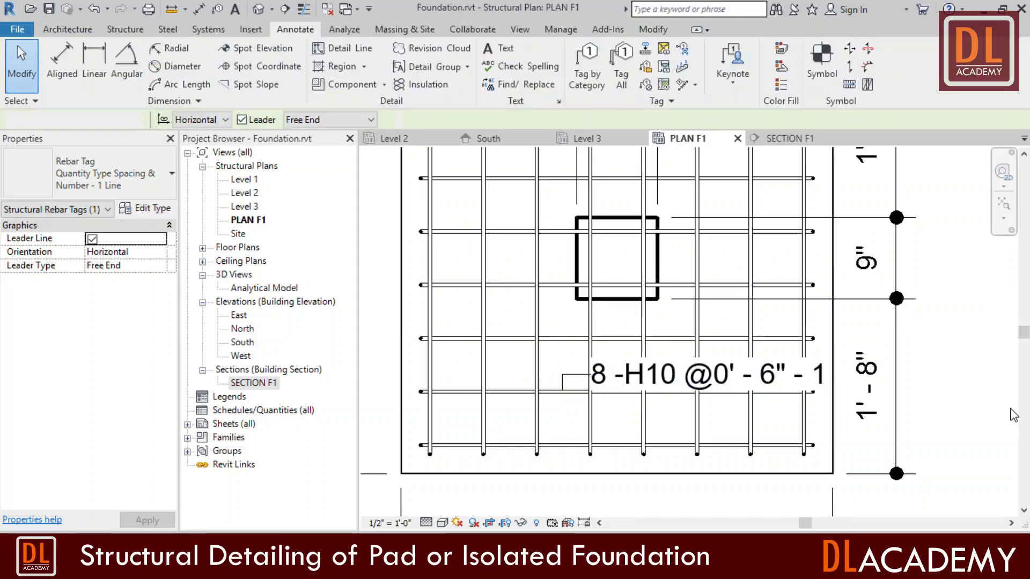
Move the horizontal bar set's tag slightly upward, clear of the bar beneath it.
{"action": "left_click", "coordinate": [692, 378]}
{"action": "left_click_drag", "start_coordinate": [712, 395], "coordinate": [711, 379]}
{"action": "left_click", "coordinate": [949, 424]}
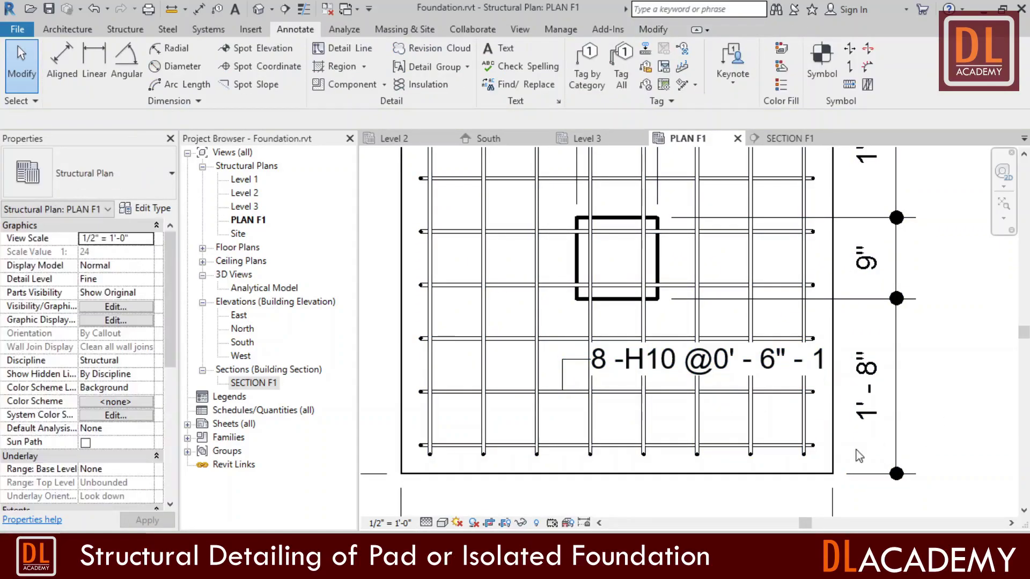
Tag the vertical bar set by category with a free-end horizontal leader, placing the tag above the column.
{"action": "key", "text": "z"}
{"action": "key", "text": "f"}
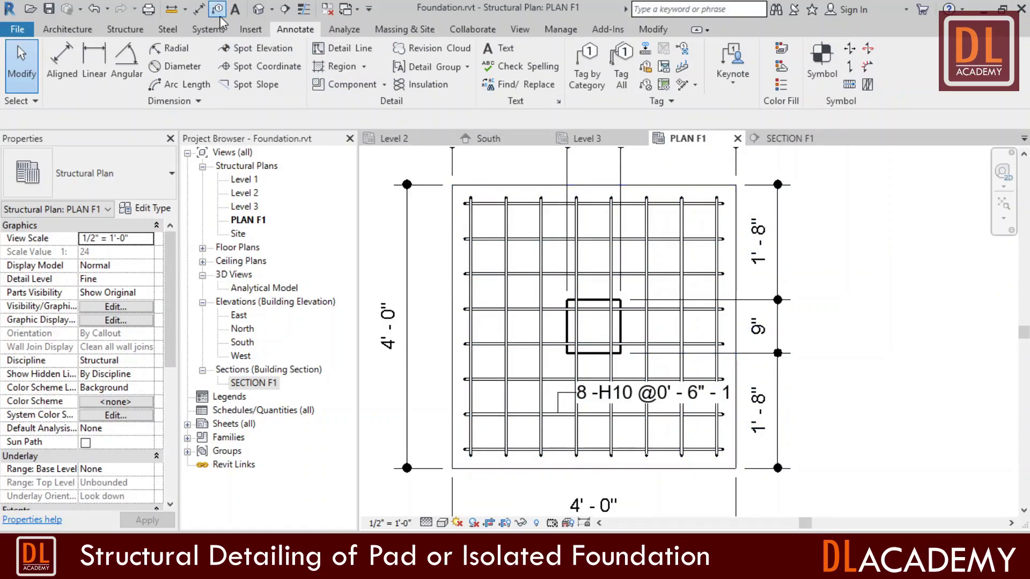
{"action": "left_click", "coordinate": [587, 62]}
{"action": "scroll", "coordinate": [603, 279], "scroll_direction": "down", "scroll_amount": 2}
{"action": "scroll", "coordinate": [604, 262], "scroll_direction": "up", "scroll_amount": 3}
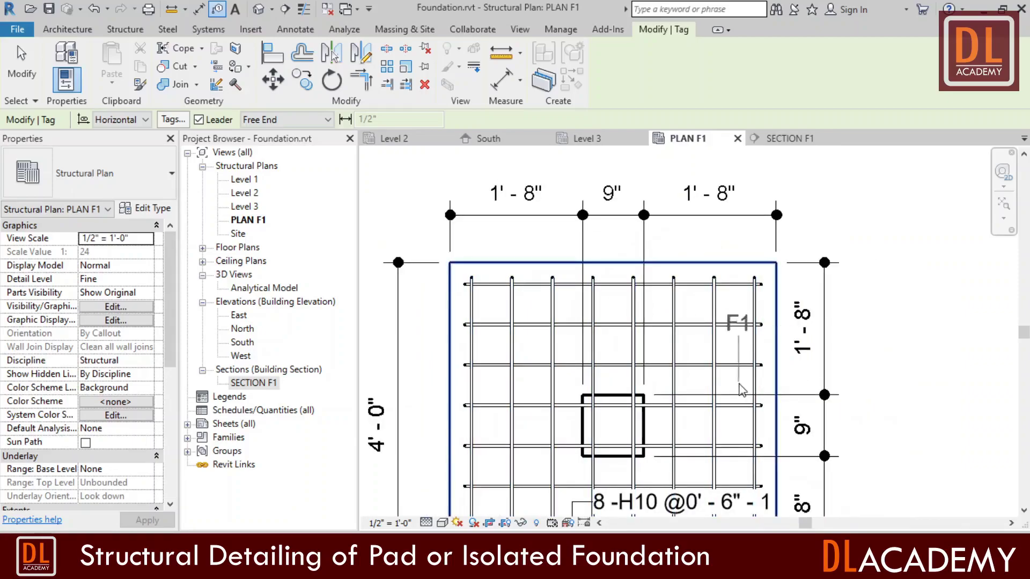
{"action": "scroll", "coordinate": [749, 301], "scroll_direction": "up", "scroll_amount": 3}
{"action": "scroll", "coordinate": [942, 363], "scroll_direction": "down", "scroll_amount": 3}
{"action": "scroll", "coordinate": [946, 373], "scroll_direction": "up", "scroll_amount": 1}
{"action": "scroll", "coordinate": [945, 373], "scroll_direction": "down", "scroll_amount": 1}
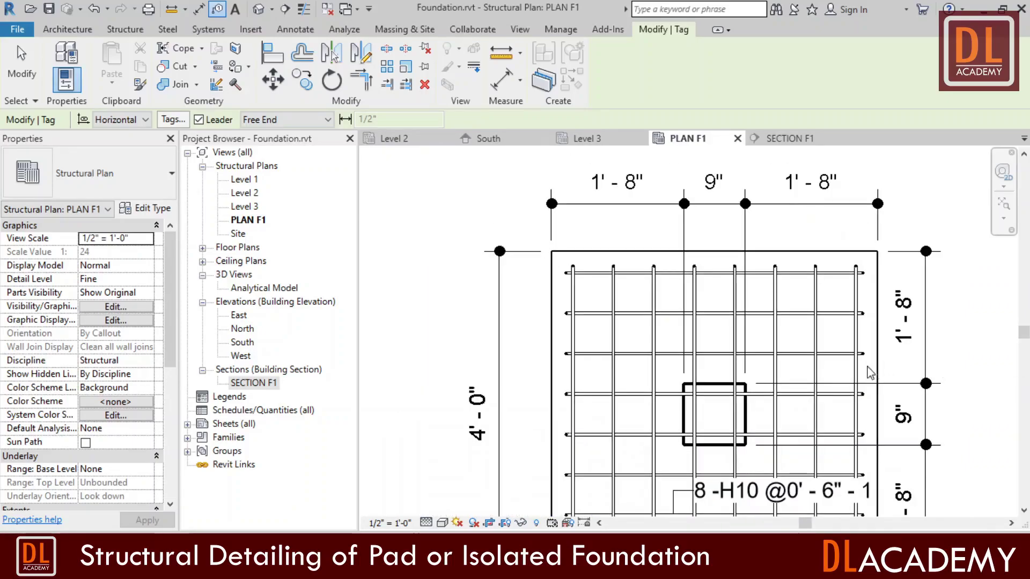
{"action": "scroll", "coordinate": [587, 328], "scroll_direction": "up", "scroll_amount": 4}
{"action": "scroll", "coordinate": [588, 328], "scroll_direction": "up", "scroll_amount": 2}
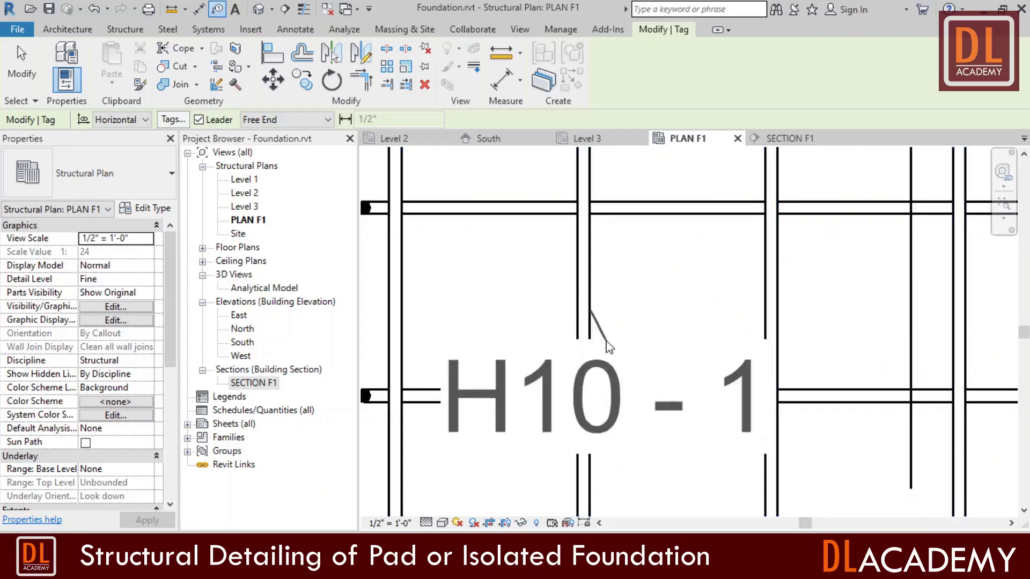
{"action": "scroll", "coordinate": [617, 325], "scroll_direction": "down", "scroll_amount": 2}
{"action": "scroll", "coordinate": [647, 325], "scroll_direction": "down", "scroll_amount": 3}
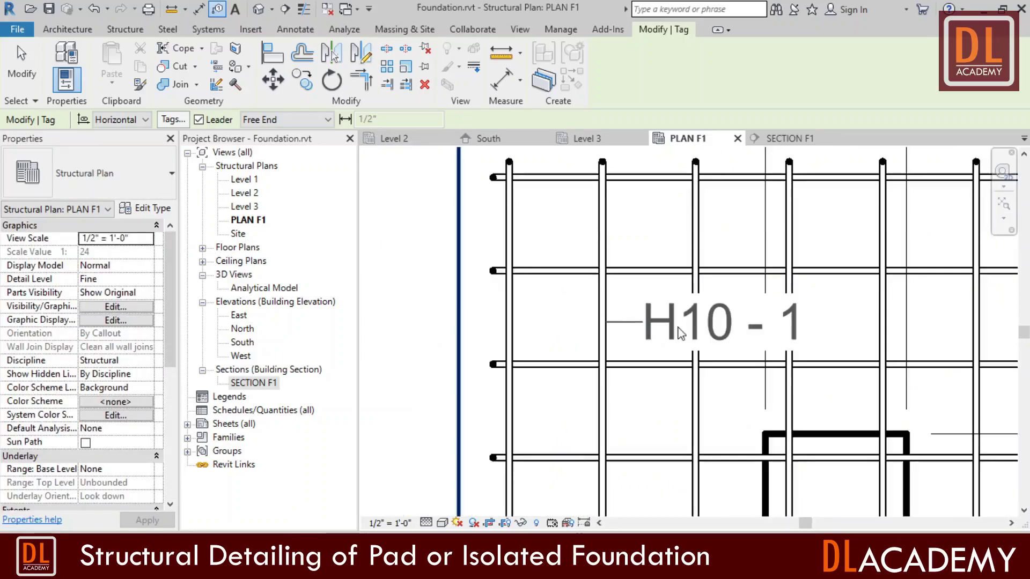
{"action": "left_click", "coordinate": [794, 333]}
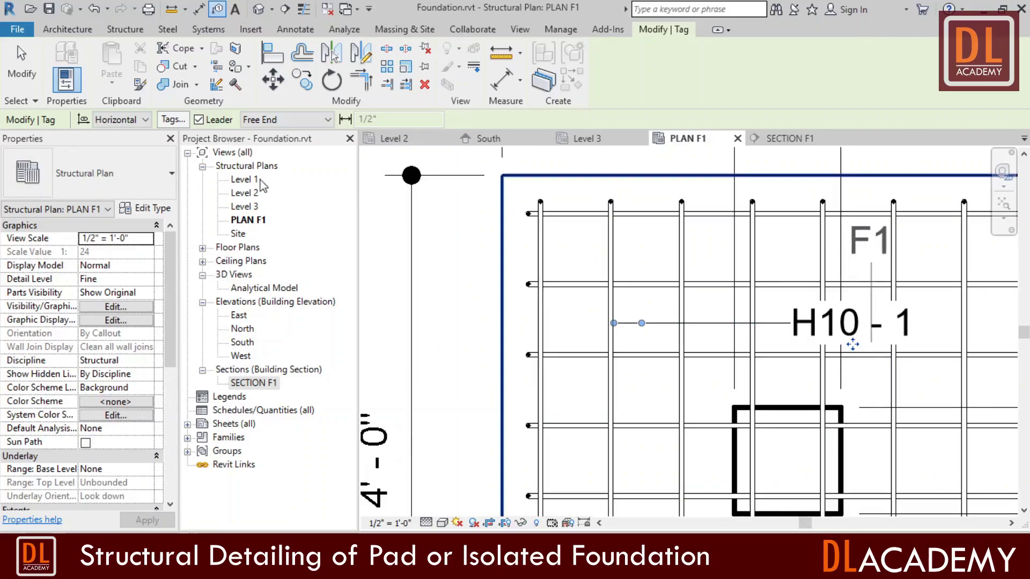
{"action": "left_click", "coordinate": [28, 86]}
Change the vertical bar set's tag type to Quantity Type Spacing & Number - 1 Line.
{"action": "left_click", "coordinate": [853, 348]}
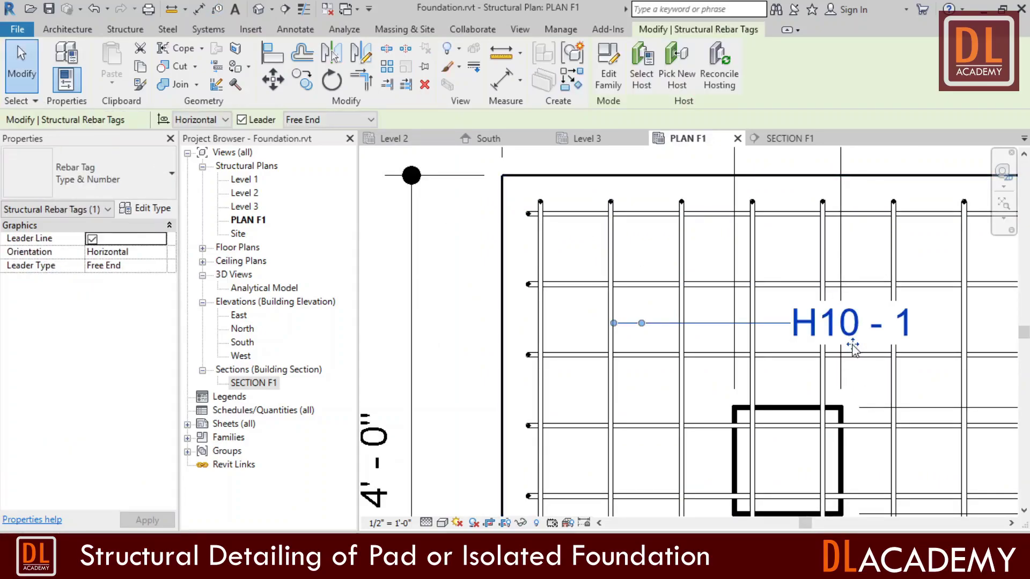
{"action": "left_click", "coordinate": [107, 174]}
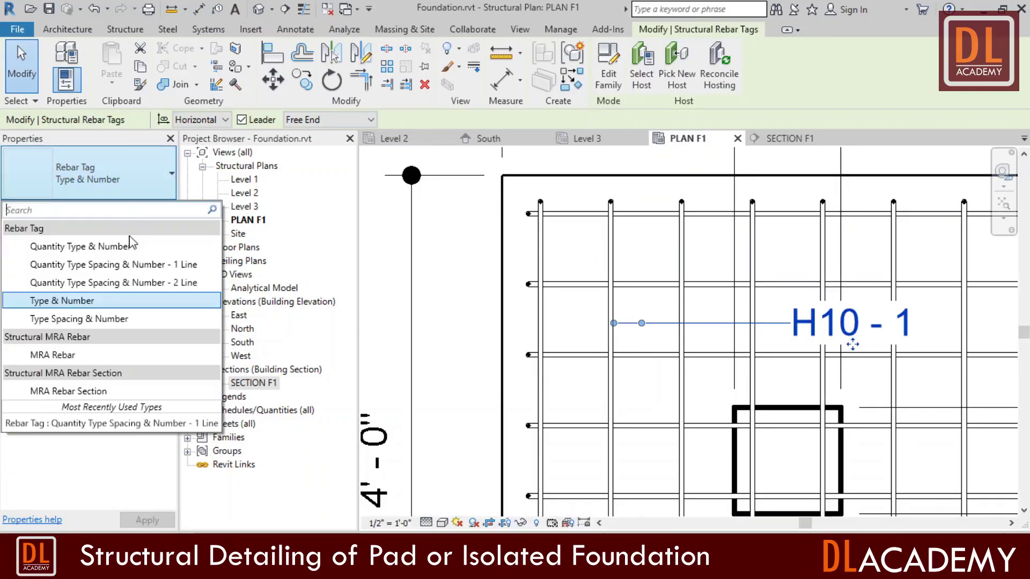
{"action": "left_click", "coordinate": [134, 266]}
{"action": "scroll", "coordinate": [714, 349], "scroll_direction": "down", "scroll_amount": 2}
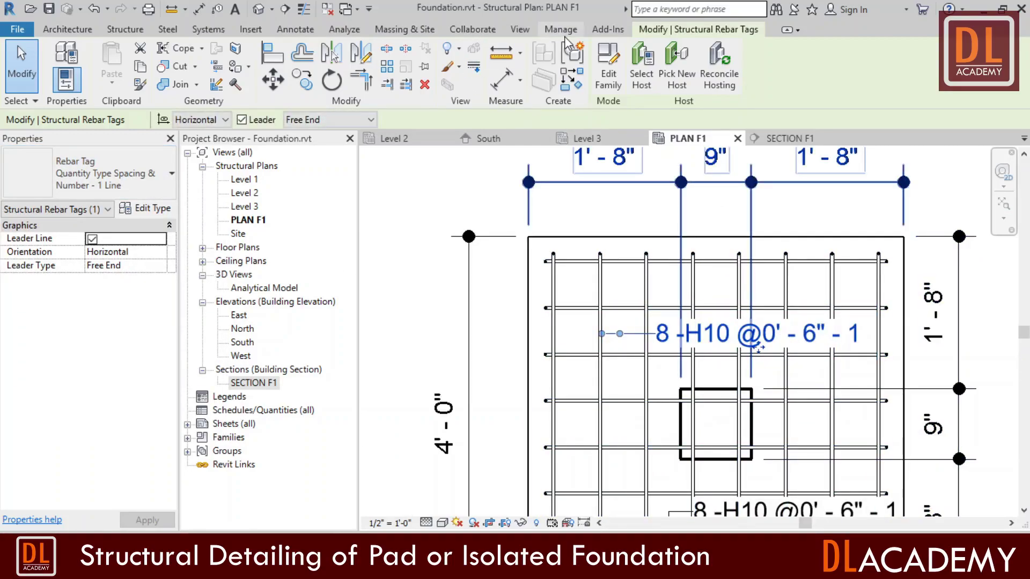
Set the Structural project units' Reinforcement Spacing format to rounding to the nearest 1" with Suppress 0 feet enabled.
{"action": "left_click", "coordinate": [561, 32]}
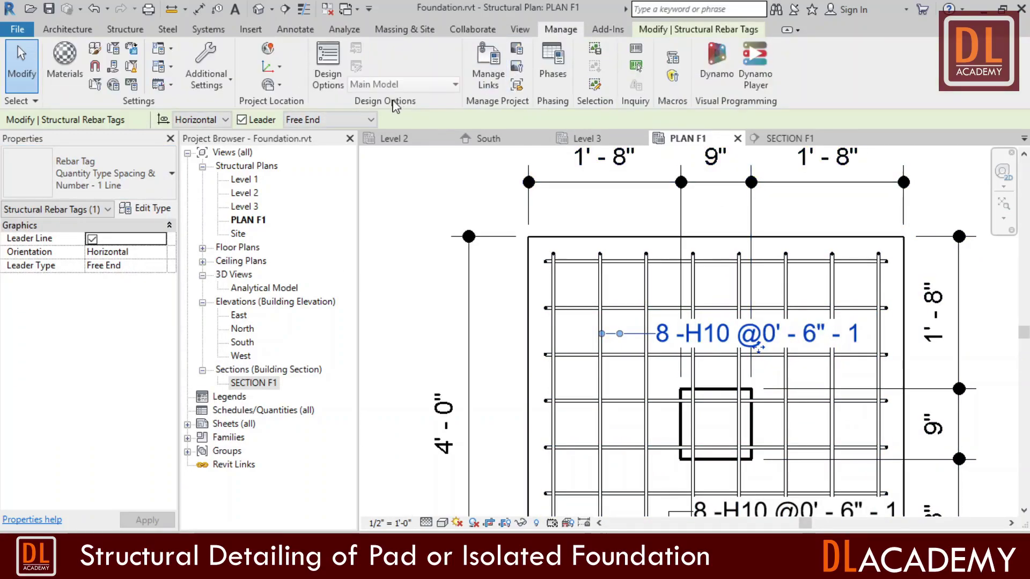
{"action": "left_click", "coordinate": [135, 88]}
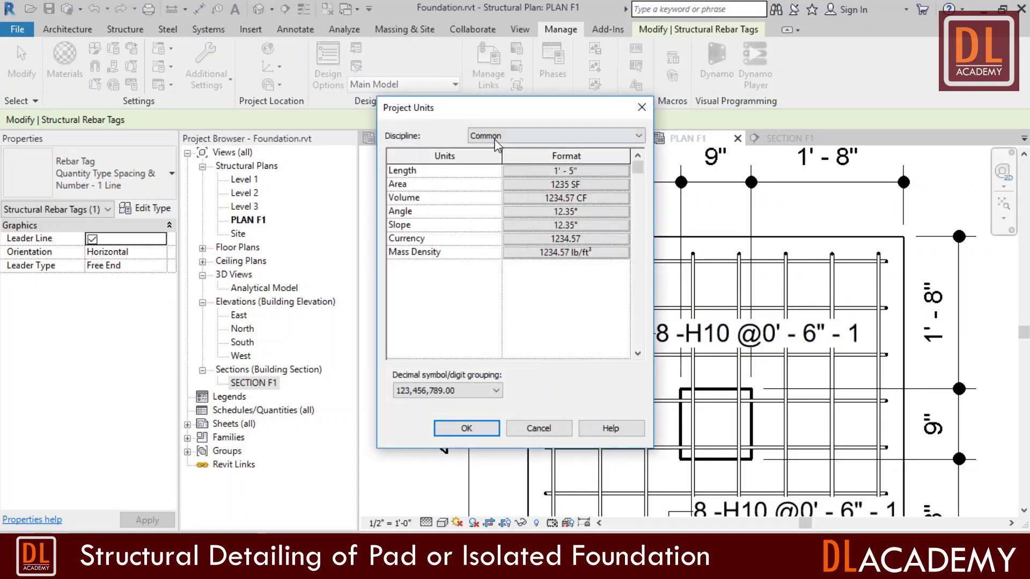
{"action": "left_click", "coordinate": [545, 136]}
{"action": "left_click", "coordinate": [507, 160]}
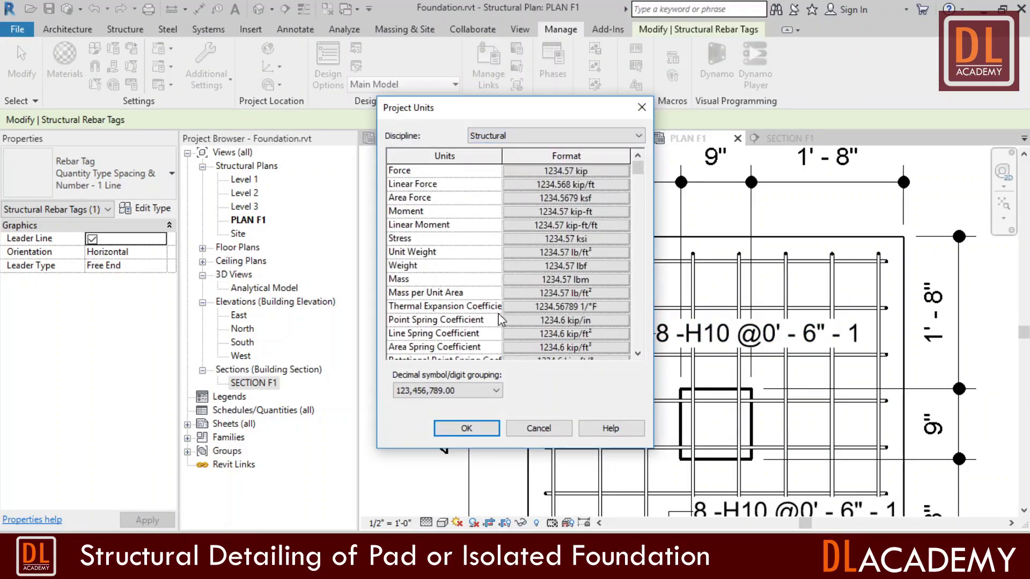
{"action": "scroll", "coordinate": [498, 324], "scroll_direction": "down", "scroll_amount": 2}
{"action": "scroll", "coordinate": [498, 324], "scroll_direction": "down", "scroll_amount": 5}
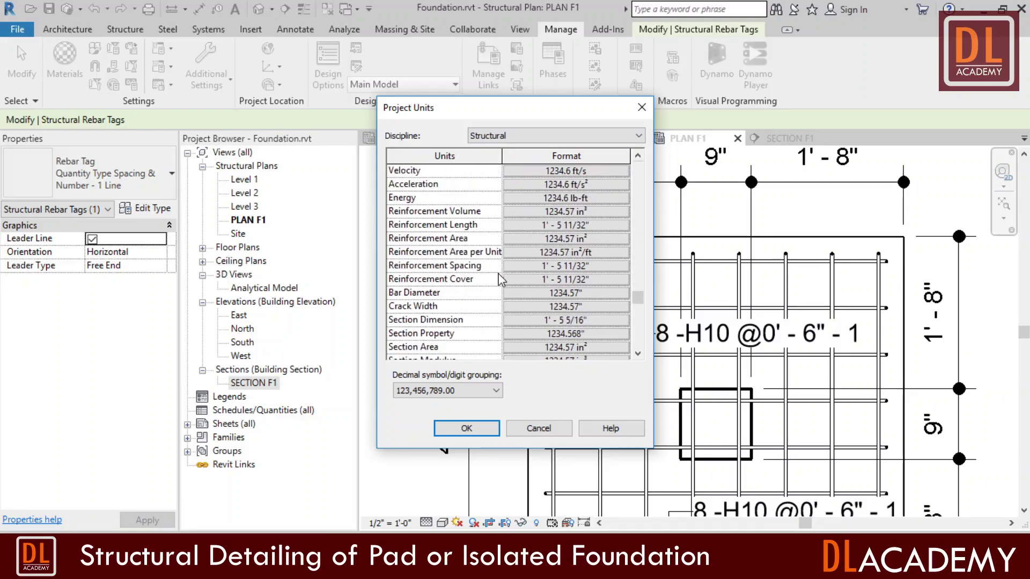
{"action": "left_click", "coordinate": [523, 268]}
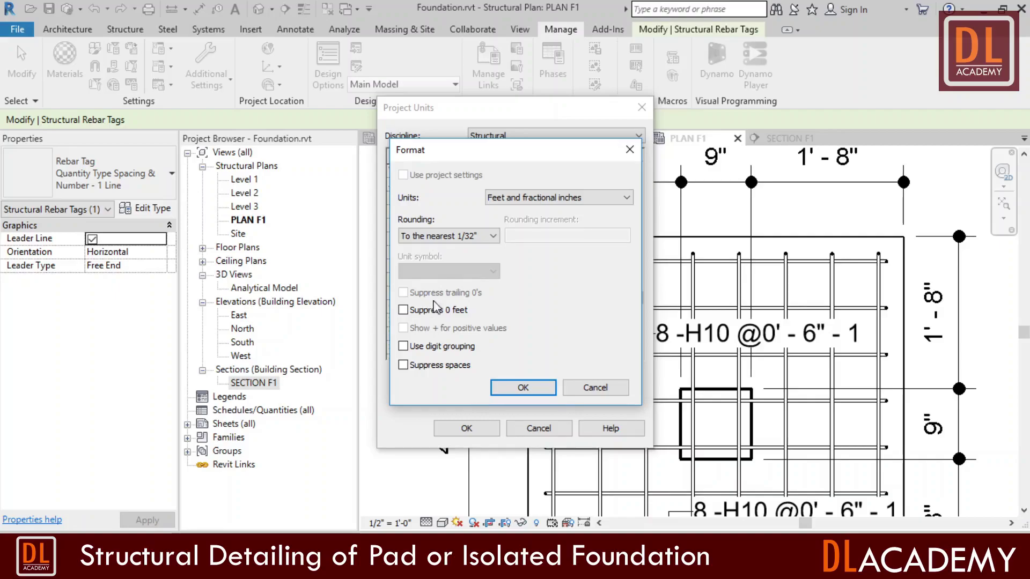
{"action": "left_click", "coordinate": [496, 234]}
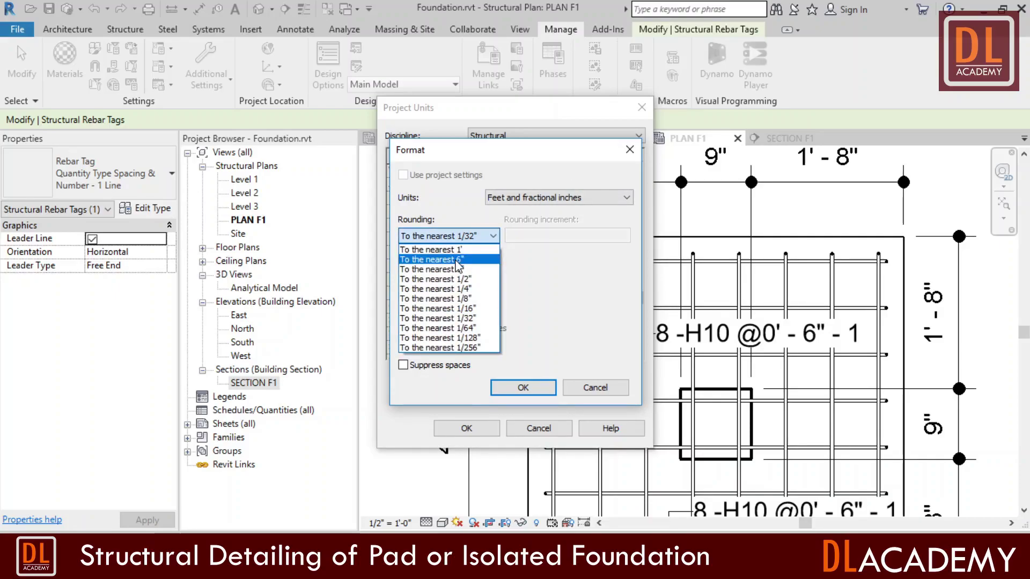
{"action": "left_click", "coordinate": [453, 273]}
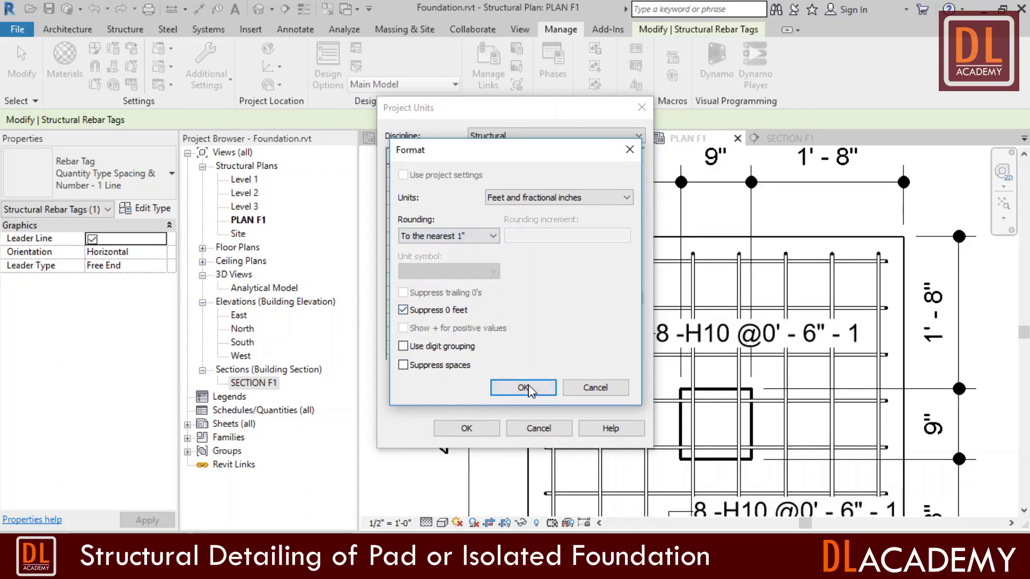
{"action": "left_click", "coordinate": [523, 388]}
{"action": "left_click", "coordinate": [466, 428]}
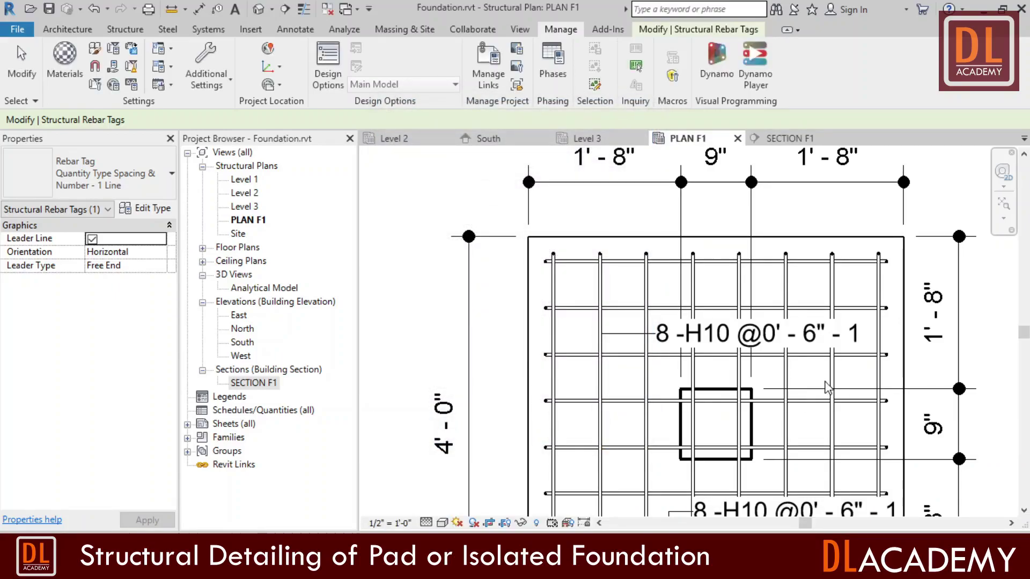
{"action": "scroll", "coordinate": [802, 330], "scroll_direction": "up", "scroll_amount": 2}
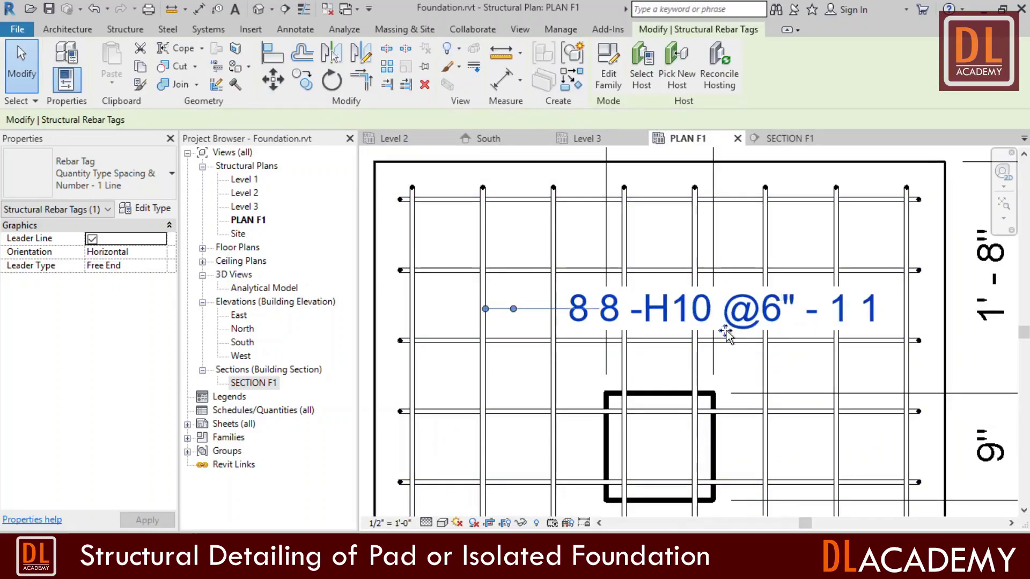
{"action": "scroll", "coordinate": [746, 338], "scroll_direction": "down", "scroll_amount": 2}
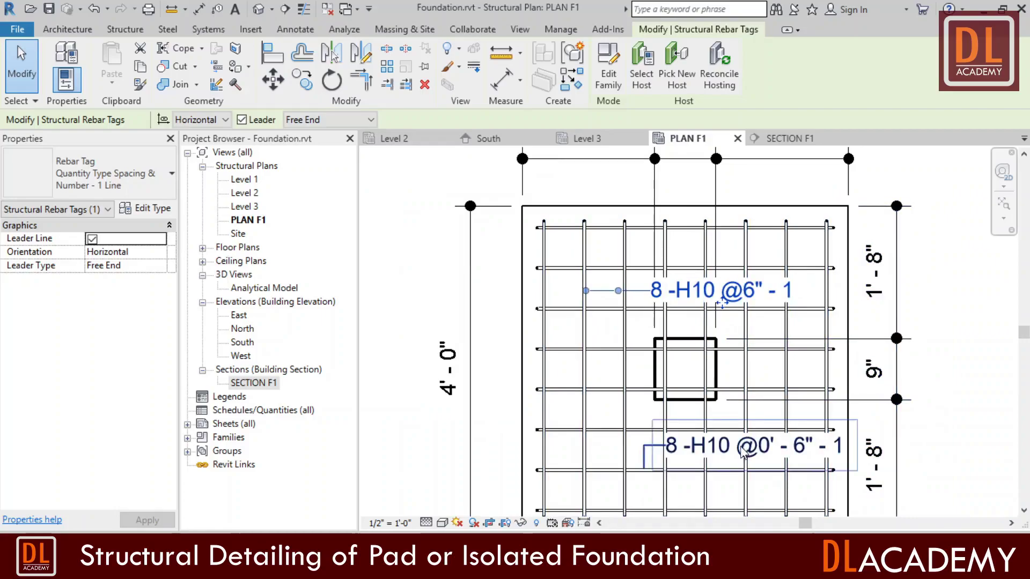
{"action": "left_click", "coordinate": [750, 460]}
{"action": "key", "text": "Escape"}
{"action": "scroll", "coordinate": [829, 248], "scroll_direction": "down", "scroll_amount": 1}
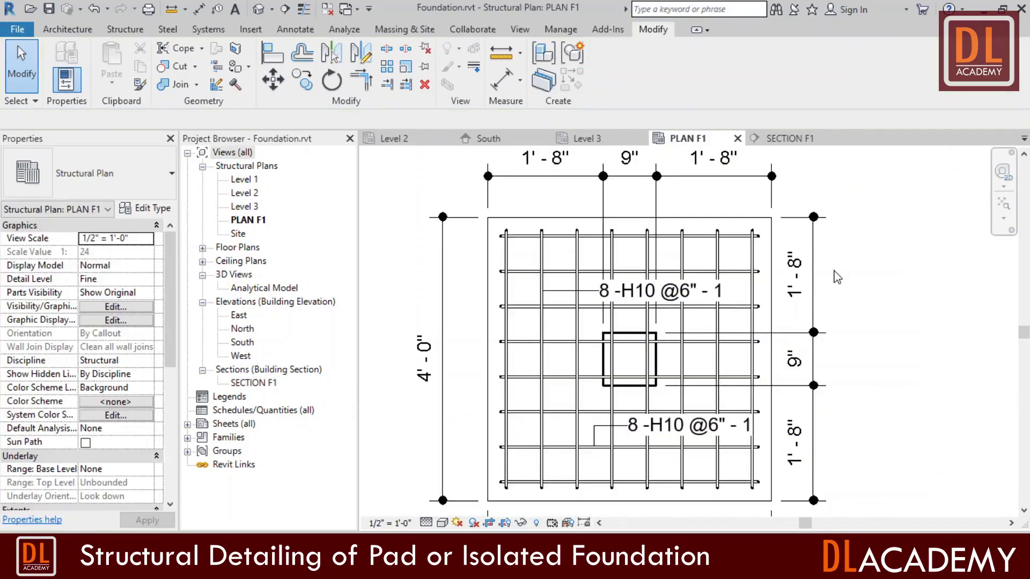
In SECTION F1, tag the bar set shown as dots above the footing's right end, using Quantity Type Spacing & Number - 1 Line.
{"action": "left_click", "coordinate": [789, 140]}
{"action": "scroll", "coordinate": [519, 390], "scroll_direction": "down", "scroll_amount": 5}
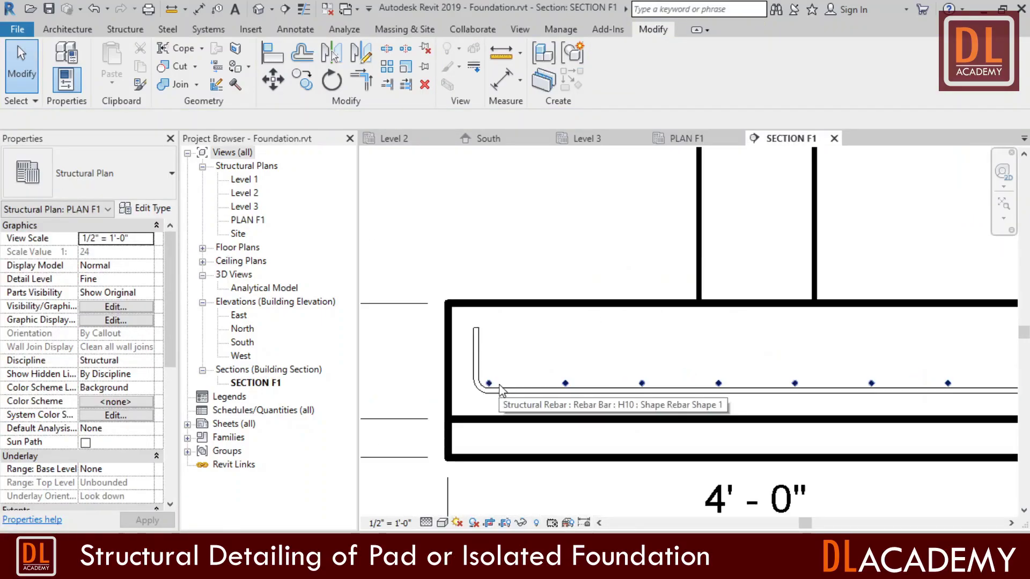
{"action": "left_click", "coordinate": [217, 10]}
{"action": "scroll", "coordinate": [799, 419], "scroll_direction": "up", "scroll_amount": 5}
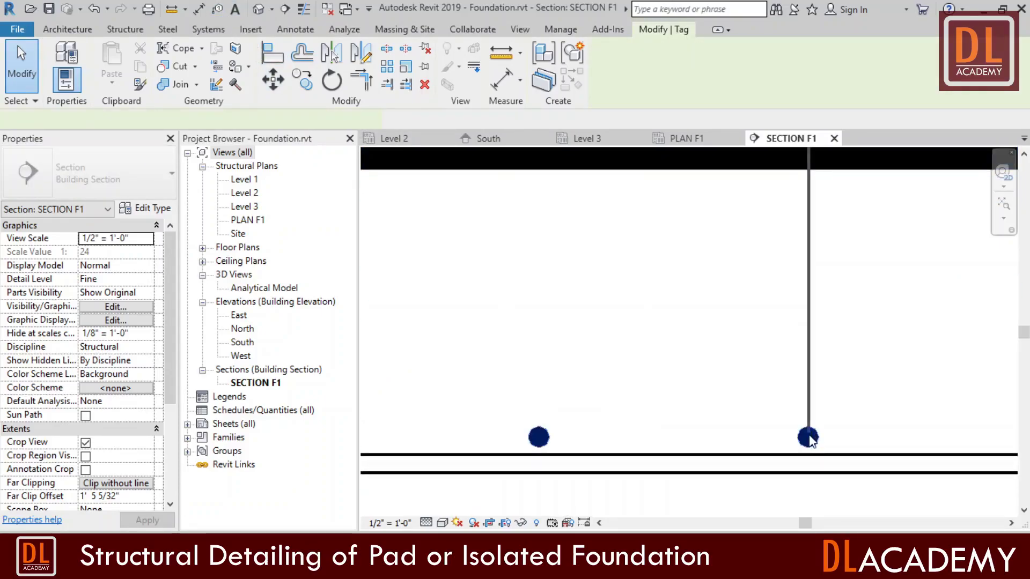
{"action": "scroll", "coordinate": [720, 432], "scroll_direction": "down", "scroll_amount": 4}
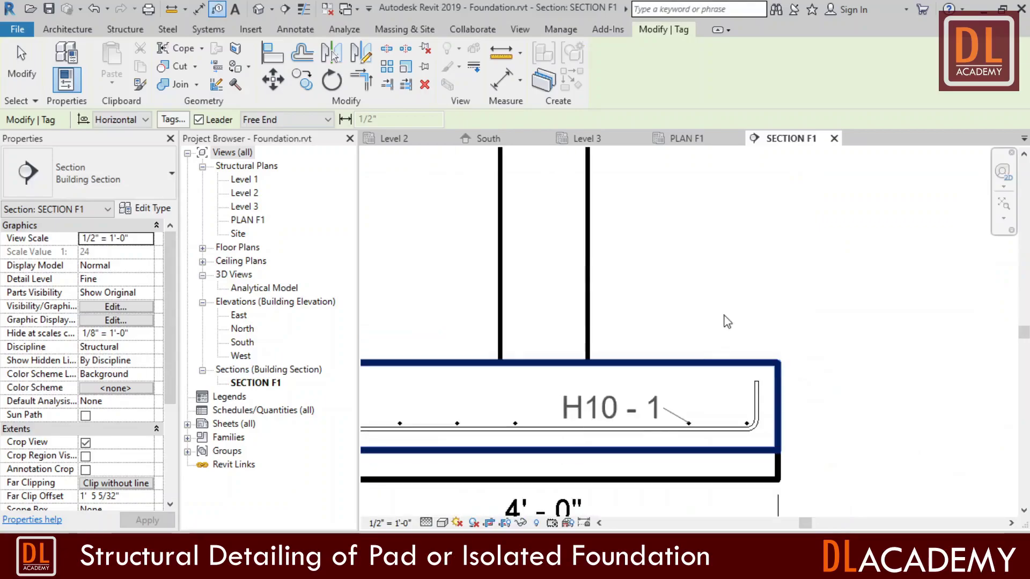
{"action": "left_click", "coordinate": [697, 316]}
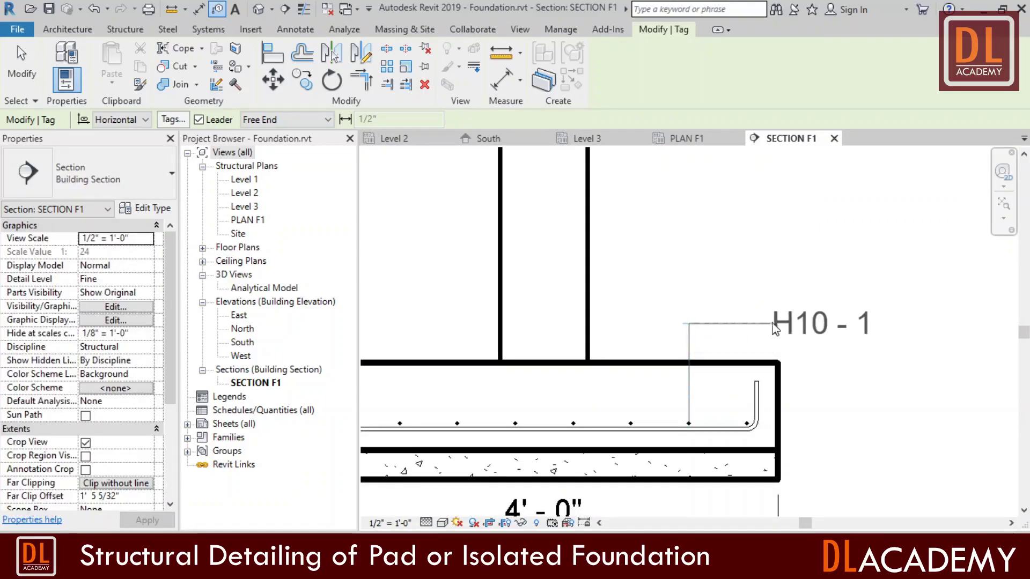
{"action": "left_click", "coordinate": [780, 328]}
{"action": "left_click", "coordinate": [21, 67]}
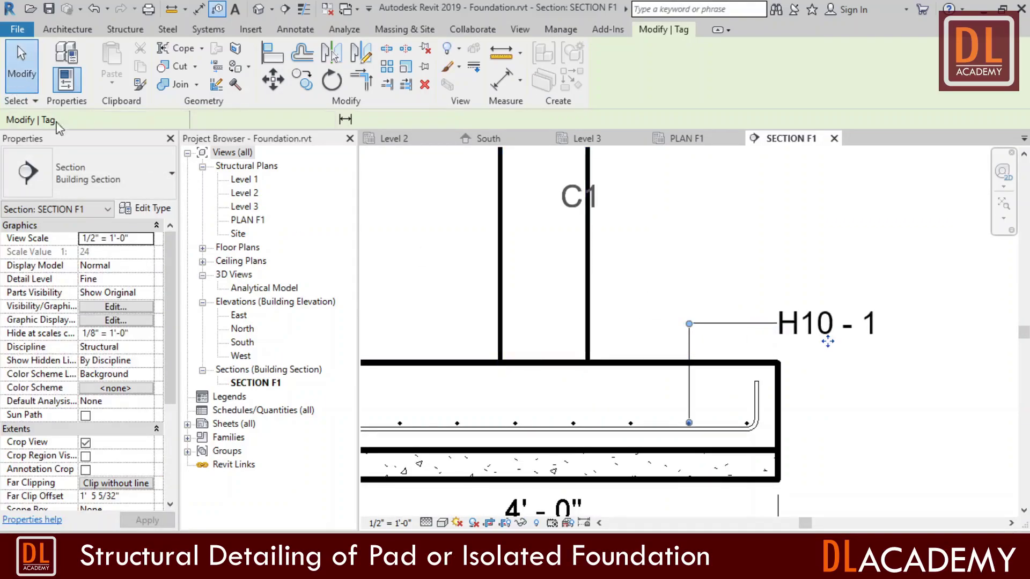
{"action": "left_click", "coordinate": [115, 177]}
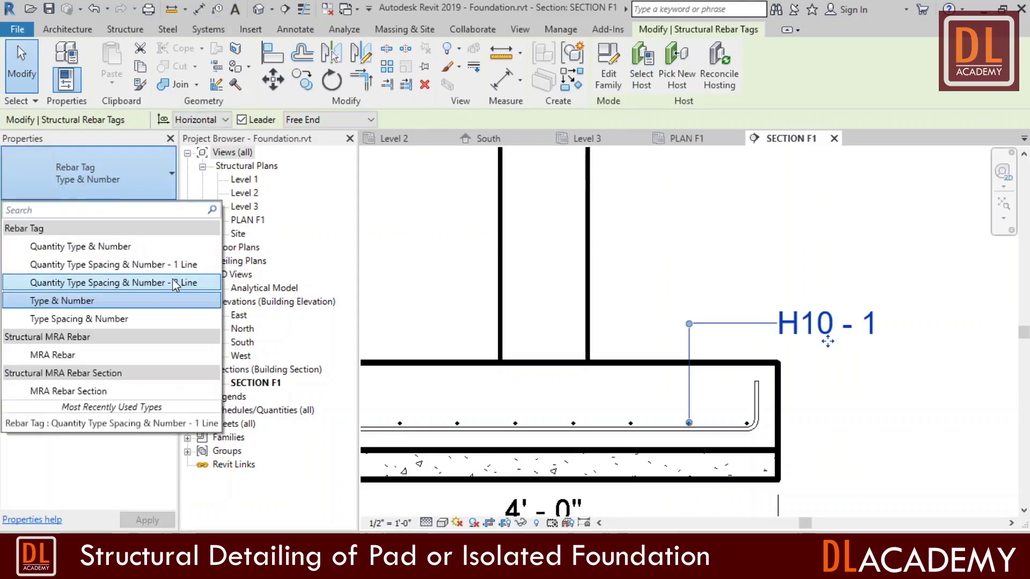
{"action": "key", "text": "Escape"}
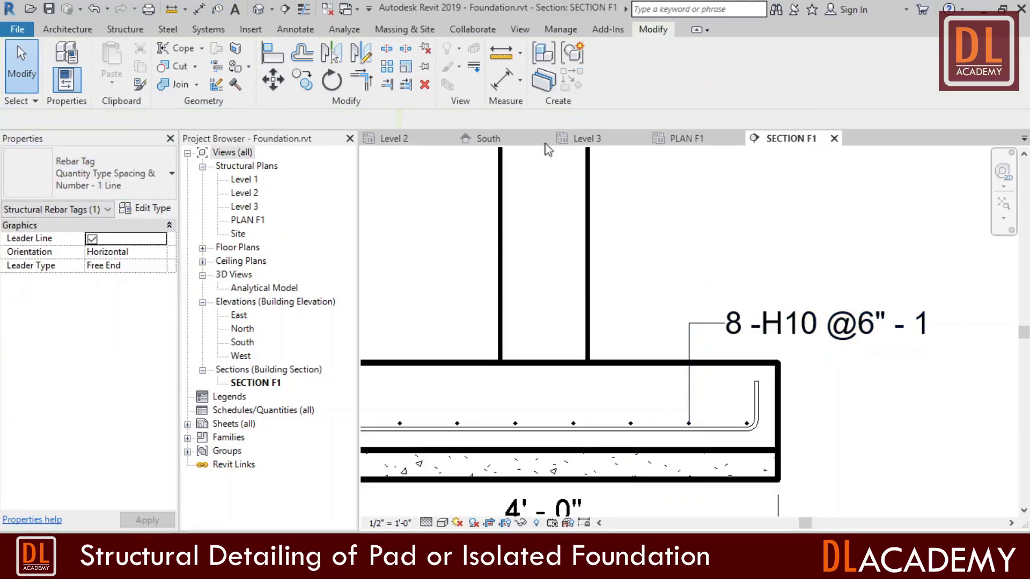
Tag the hooked longitudinal bar below the footing's right end, using Quantity Type Spacing & Number - 1 Line.
{"action": "left_click", "coordinate": [217, 9]}
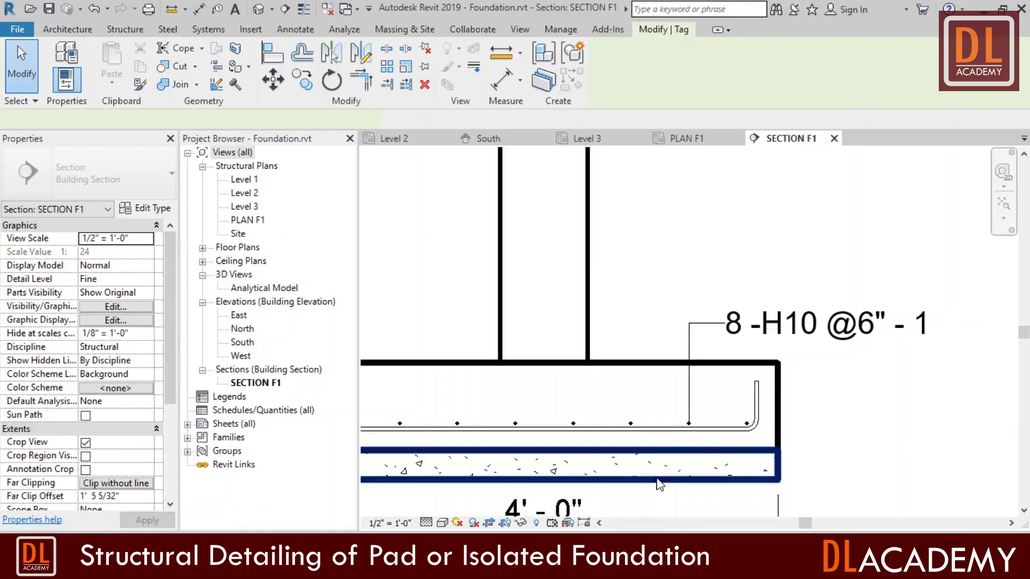
{"action": "scroll", "coordinate": [695, 424], "scroll_direction": "up", "scroll_amount": 2}
{"action": "scroll", "coordinate": [695, 424], "scroll_direction": "up", "scroll_amount": 5}
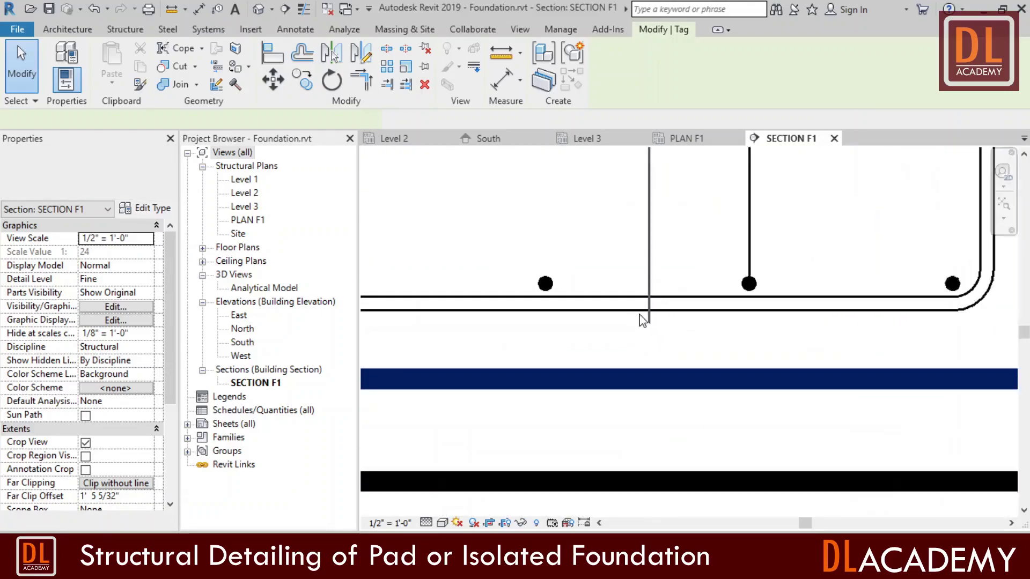
{"action": "scroll", "coordinate": [619, 300], "scroll_direction": "down", "scroll_amount": 5}
{"action": "left_click", "coordinate": [618, 300]}
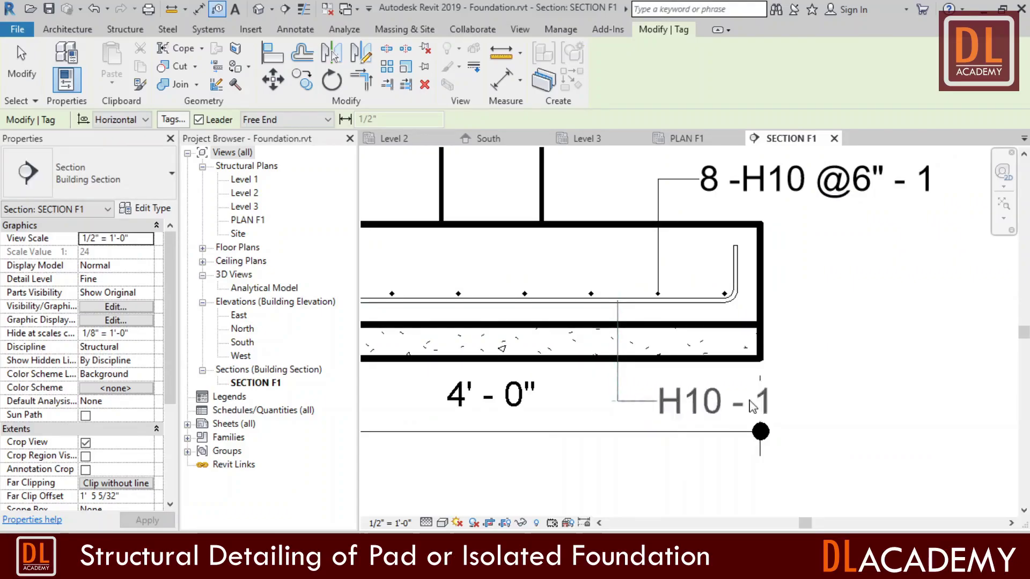
{"action": "left_click", "coordinate": [840, 390]}
{"action": "left_click", "coordinate": [22, 64]}
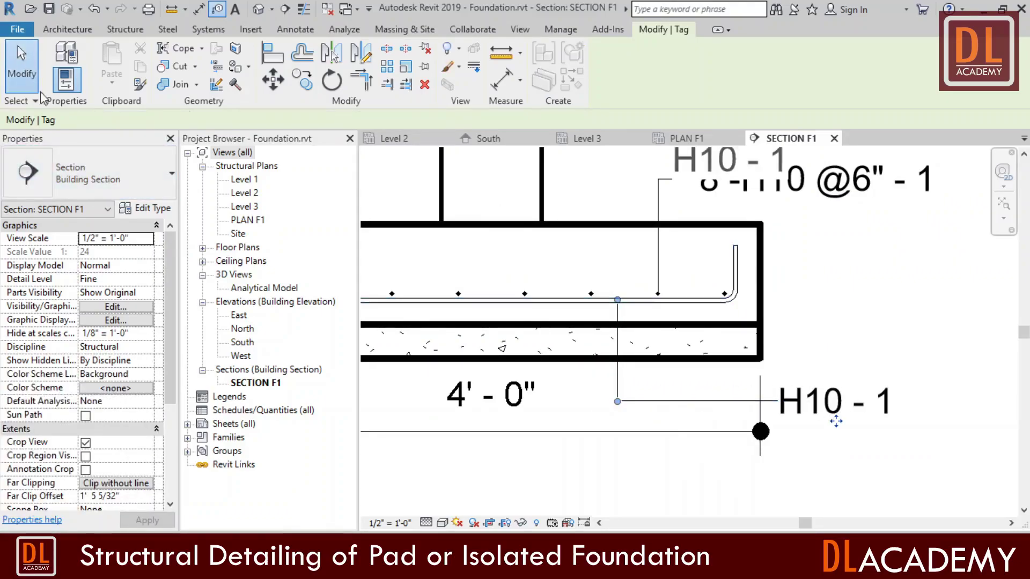
{"action": "left_click", "coordinate": [88, 173]}
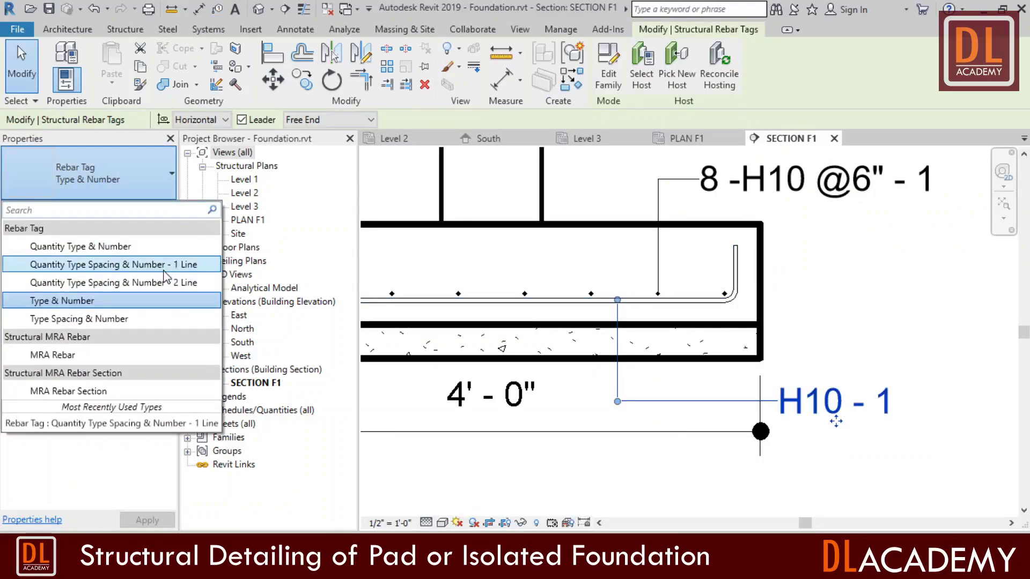
{"action": "left_click", "coordinate": [124, 264]}
{"action": "left_click", "coordinate": [869, 480]}
{"action": "scroll", "coordinate": [869, 480], "scroll_direction": "down", "scroll_amount": 4}
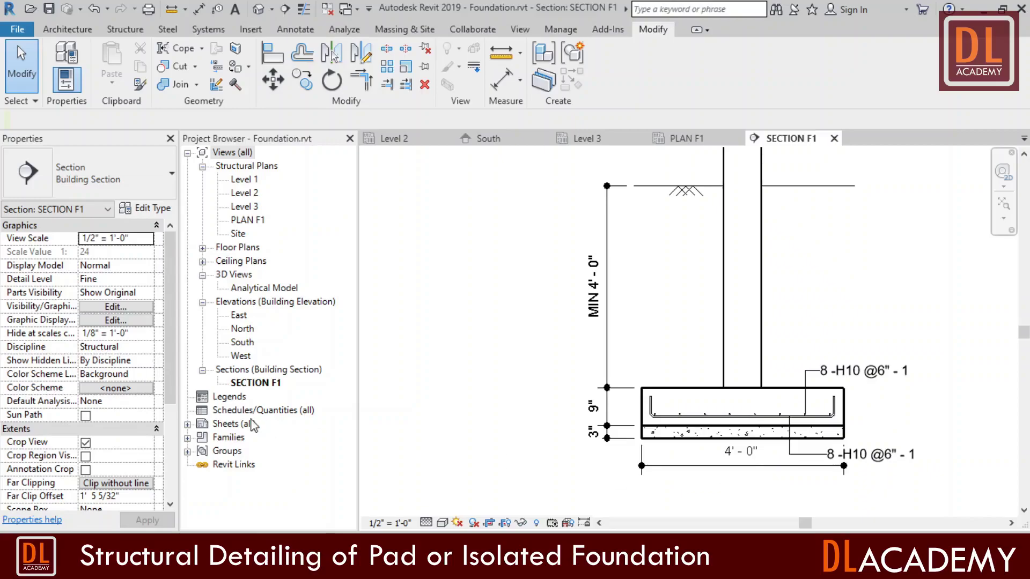
Open sheet S.1 and place the PLAN F1 view in its upper-left area.
{"action": "left_click", "coordinate": [187, 424]}
{"action": "double_click", "coordinate": [256, 437]}
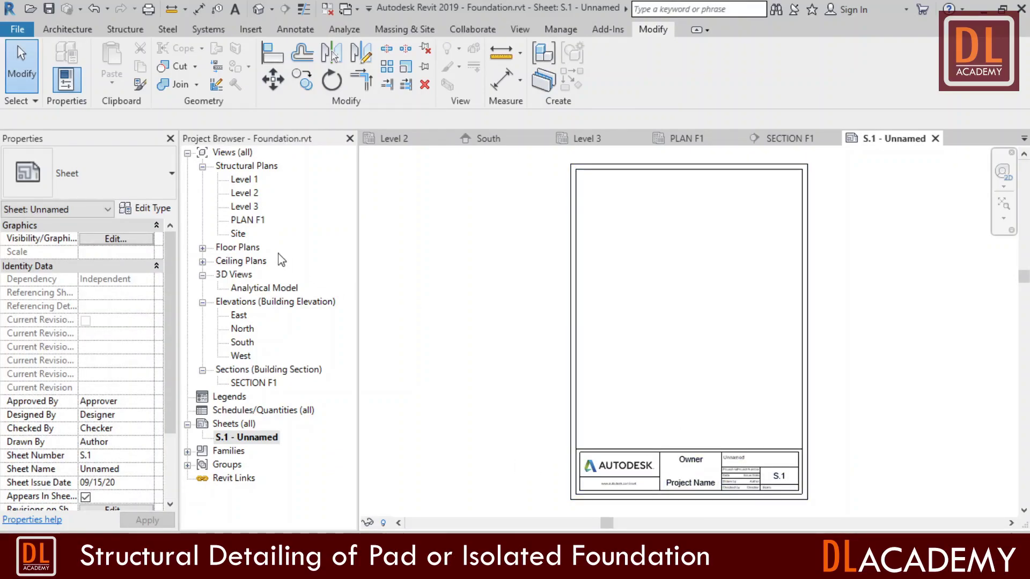
{"action": "left_click", "coordinate": [249, 220]}
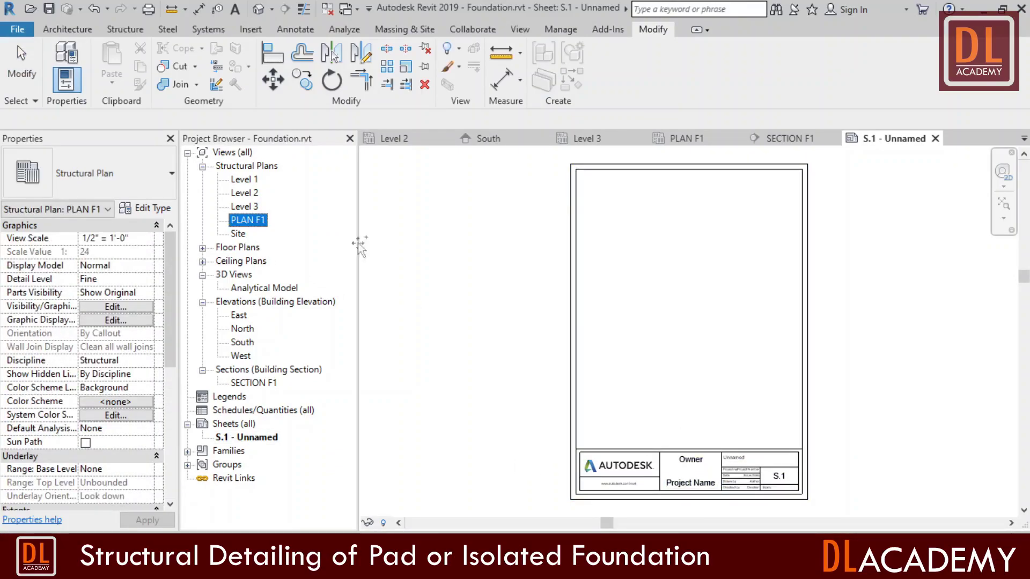
{"action": "left_click", "coordinate": [635, 232]}
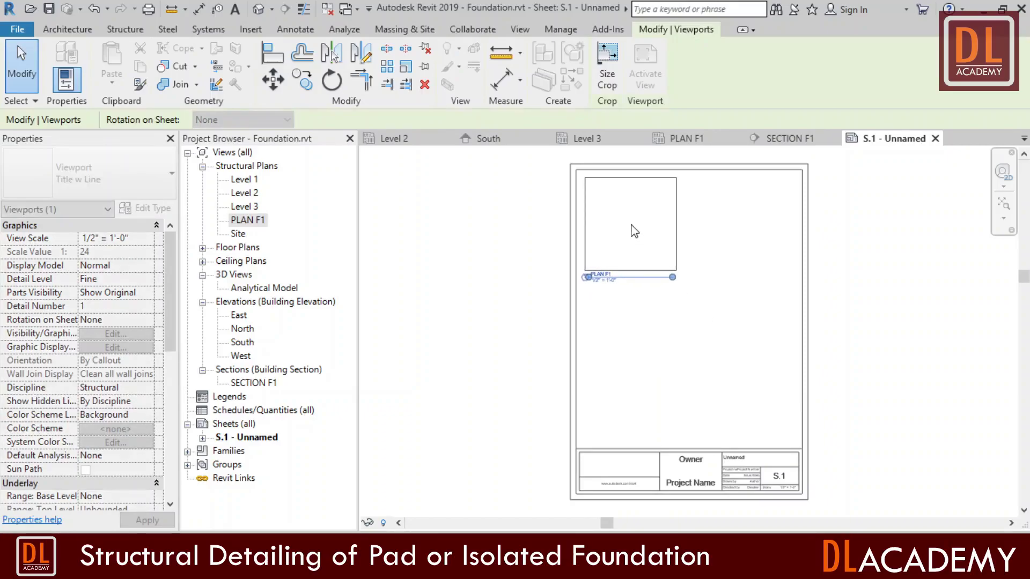
Place the SECTION F1 view on sheet S.1 below the plan, vertically aligned with it.
{"action": "left_click", "coordinate": [254, 383]}
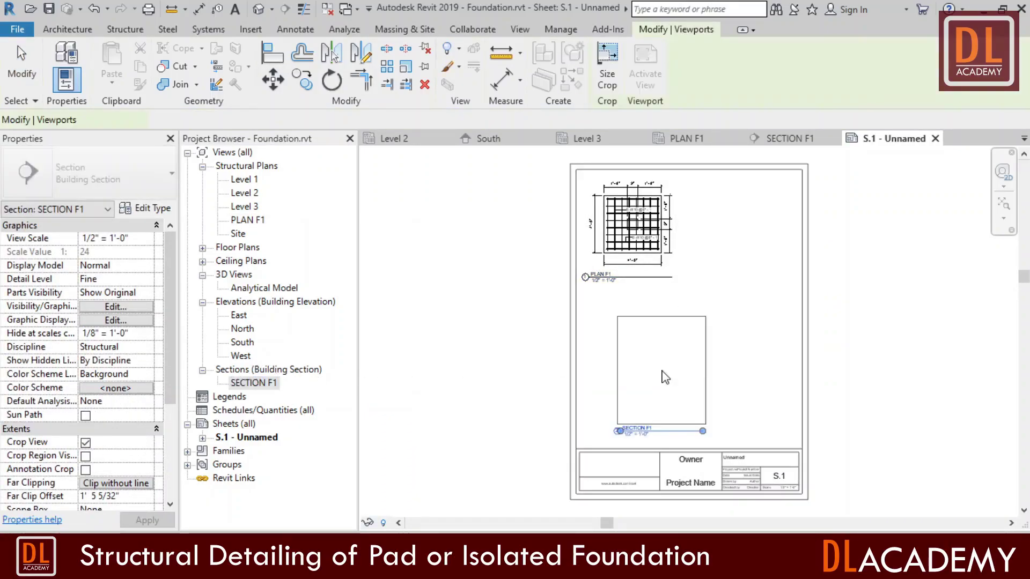
{"action": "left_click", "coordinate": [628, 341]}
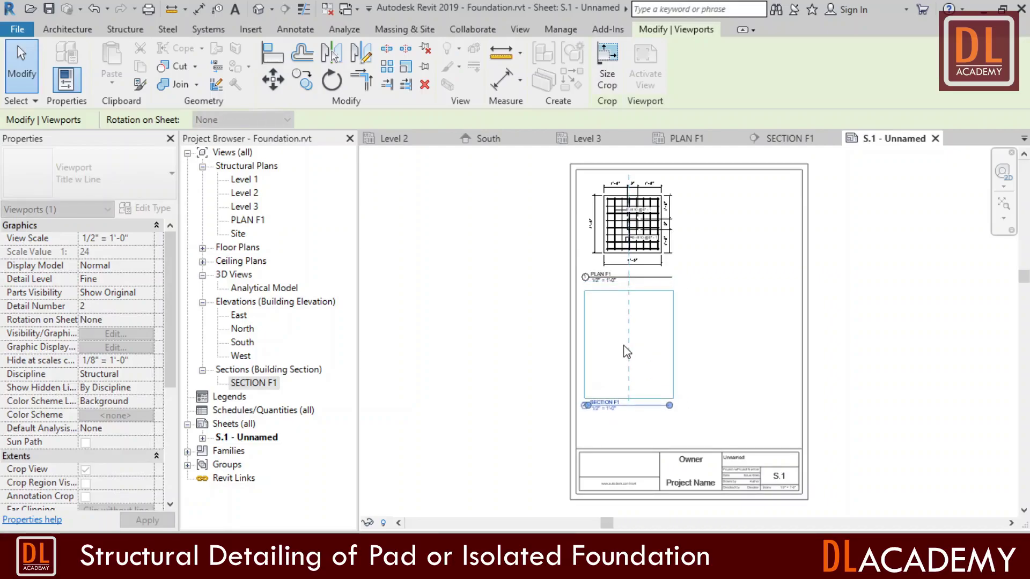
{"action": "left_click", "coordinate": [838, 386]}
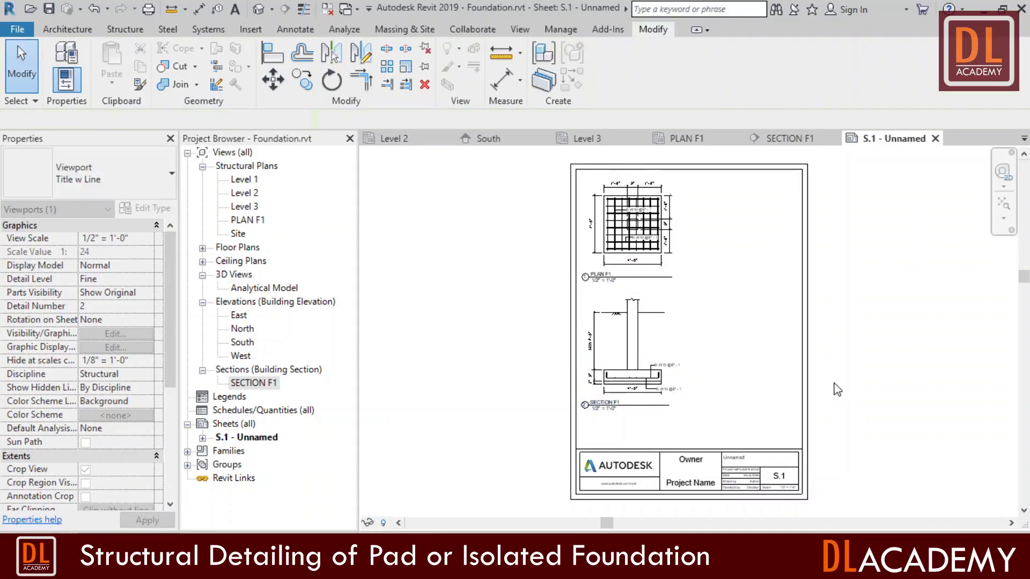
{"action": "scroll", "coordinate": [735, 218], "scroll_direction": "up", "scroll_amount": 5}
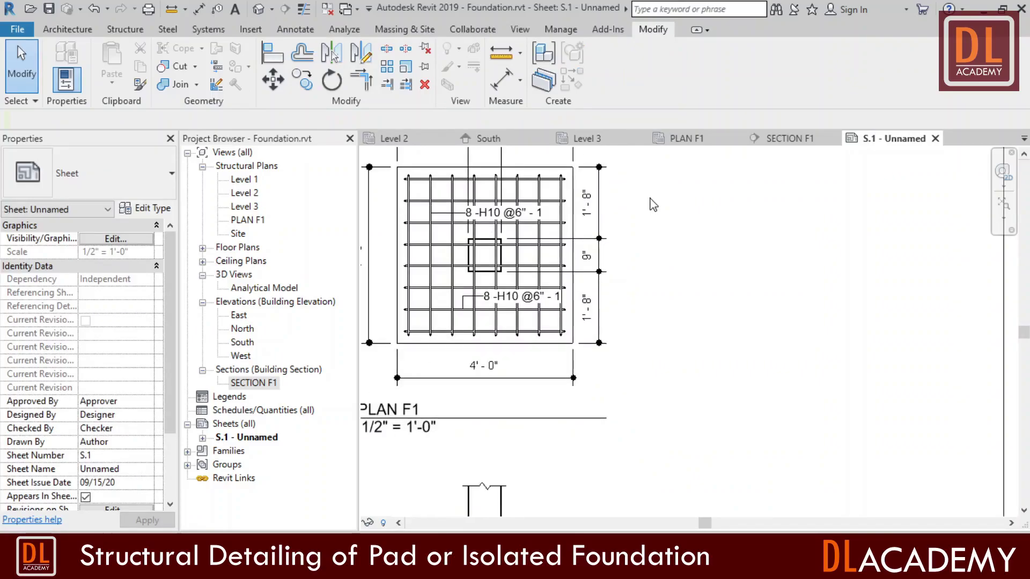
{"action": "scroll", "coordinate": [862, 354], "scroll_direction": "down", "scroll_amount": 1}
{"action": "scroll", "coordinate": [828, 330], "scroll_direction": "down", "scroll_amount": 5}
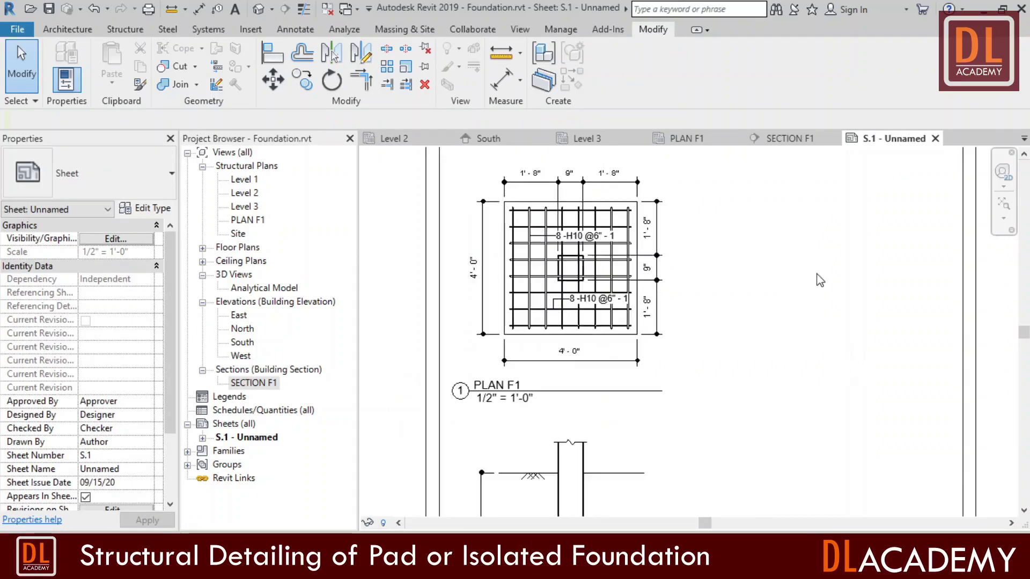